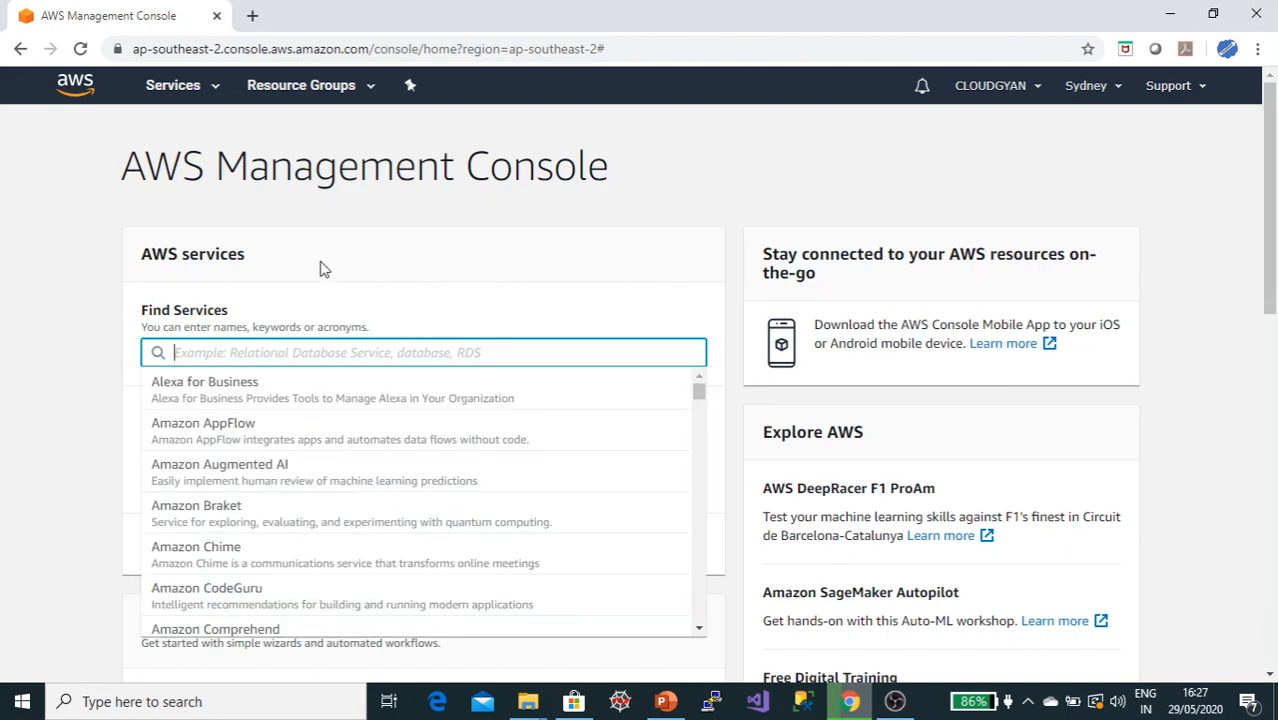
Step: Open the VPC service by searching for vpc in the console
text(vpc)
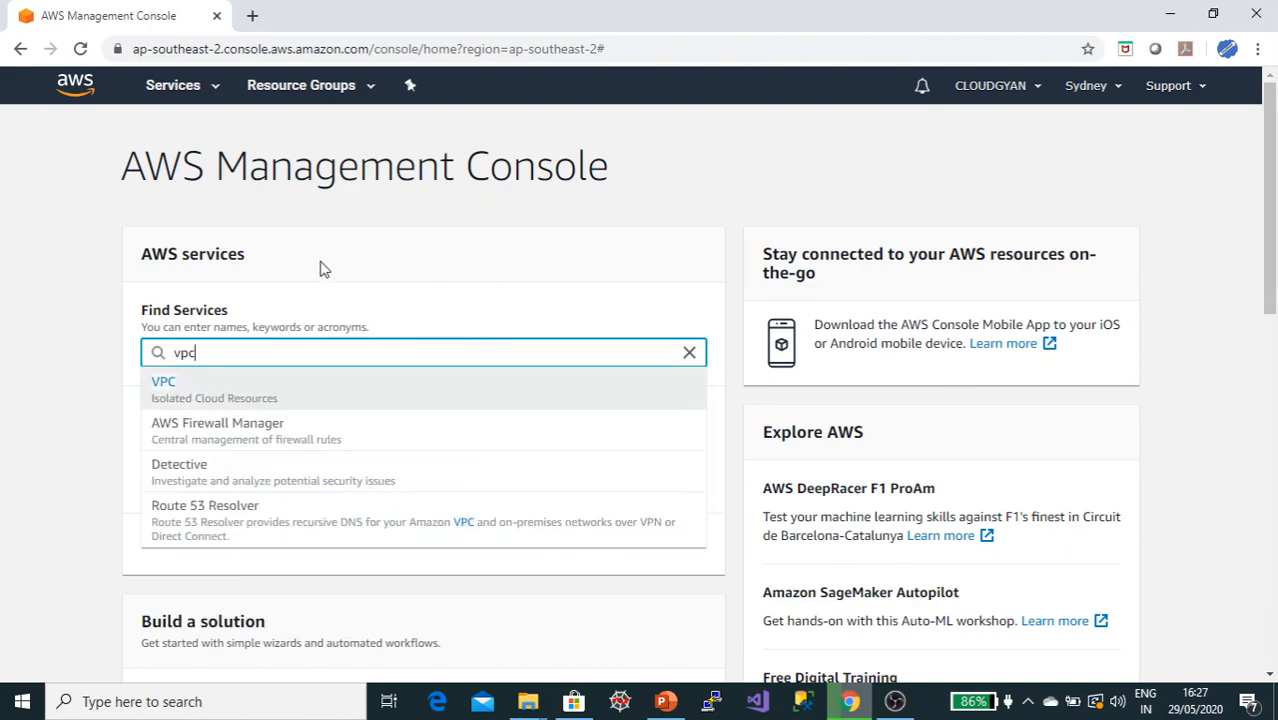
click(166, 382)
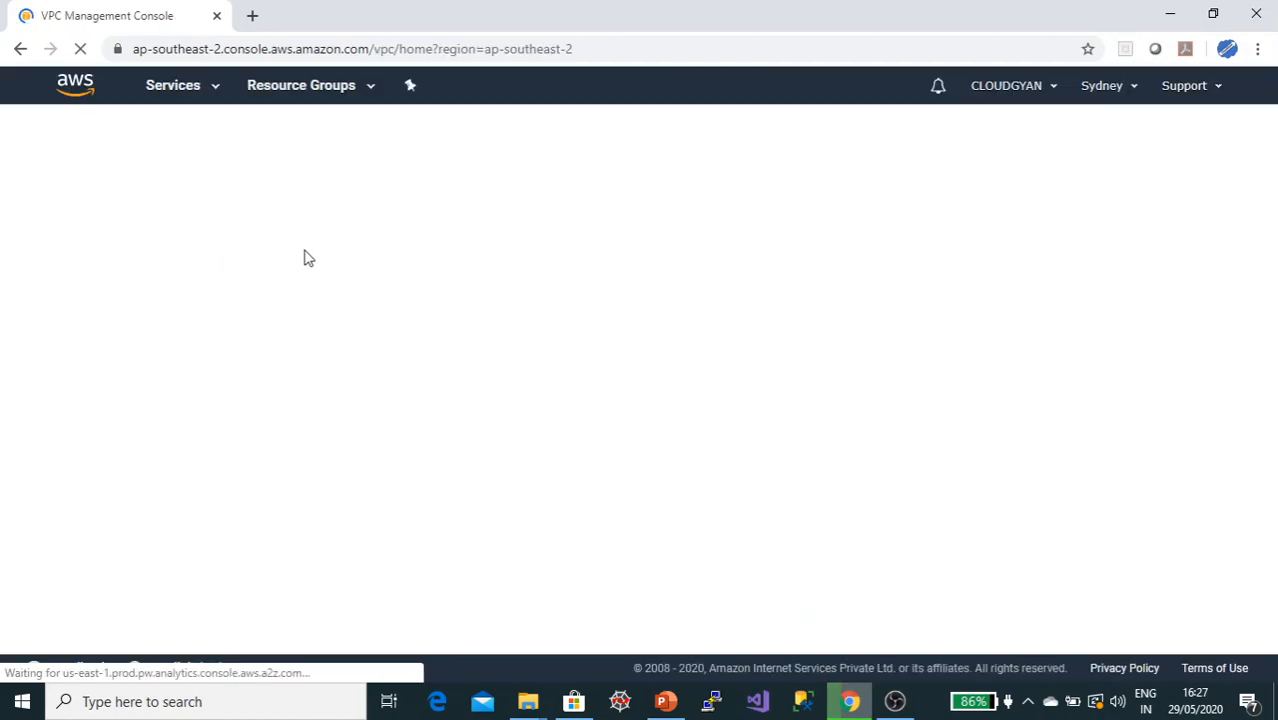
Step: Review the demo slide listing the planned VPC and subnet CIDR ranges
key(alt+Tab)
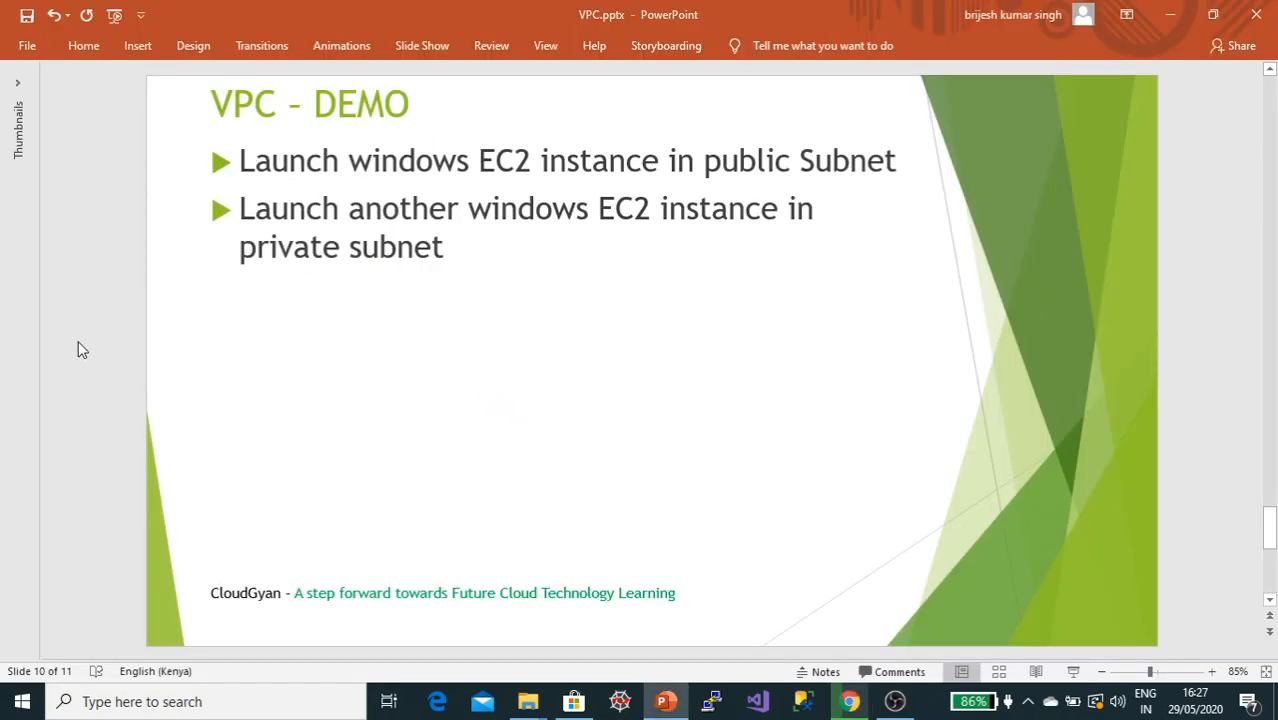
scroll(82, 350, up, 2)
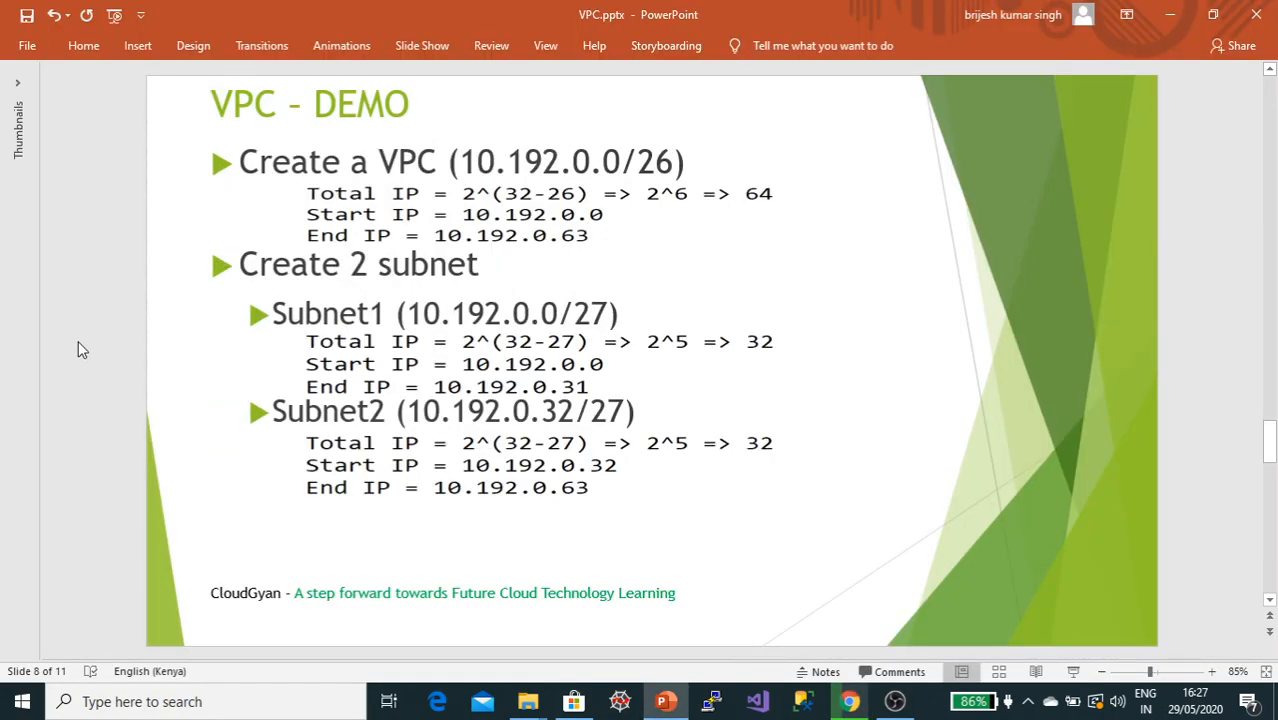
key(alt+Tab)
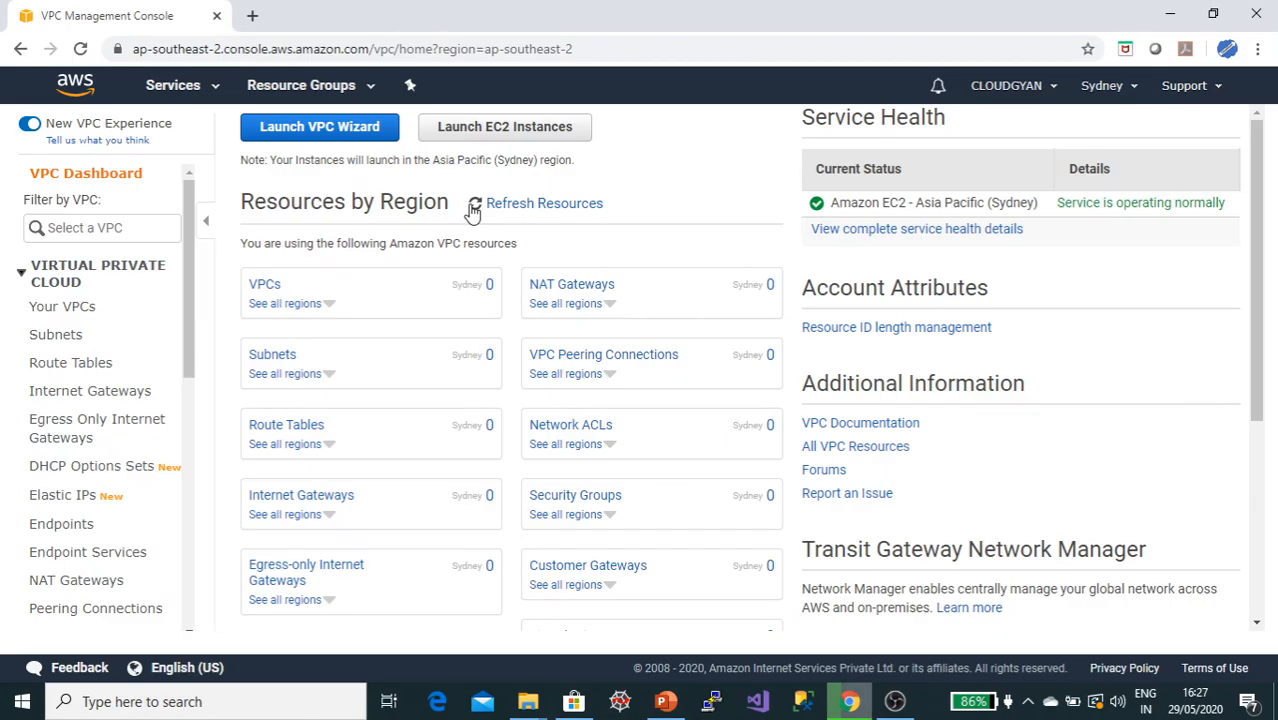
click(290, 128)
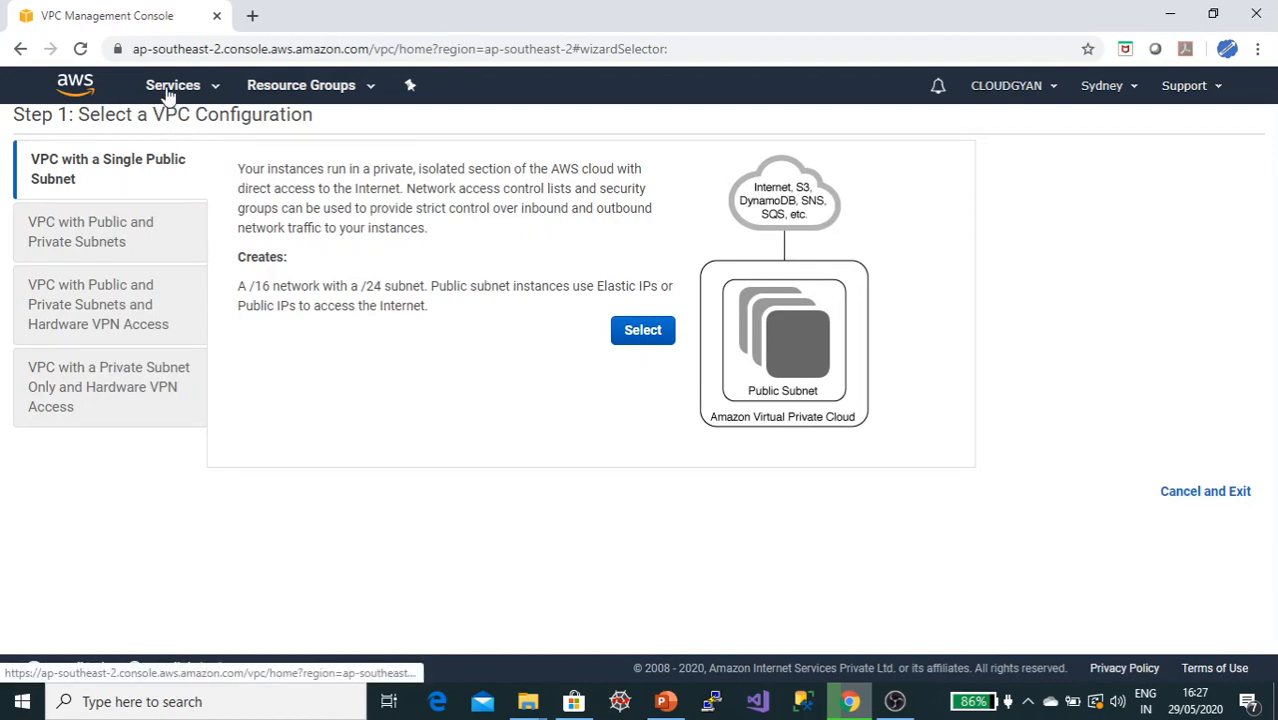
click(628, 332)
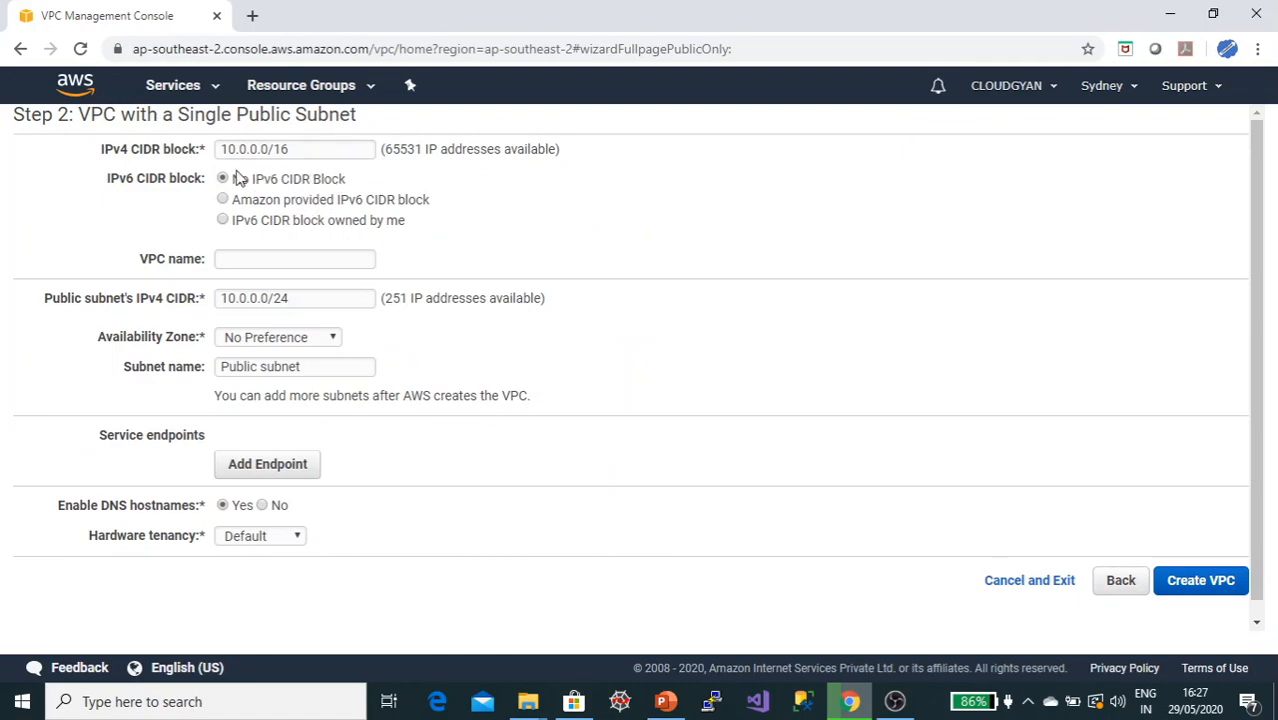
click(20, 50)
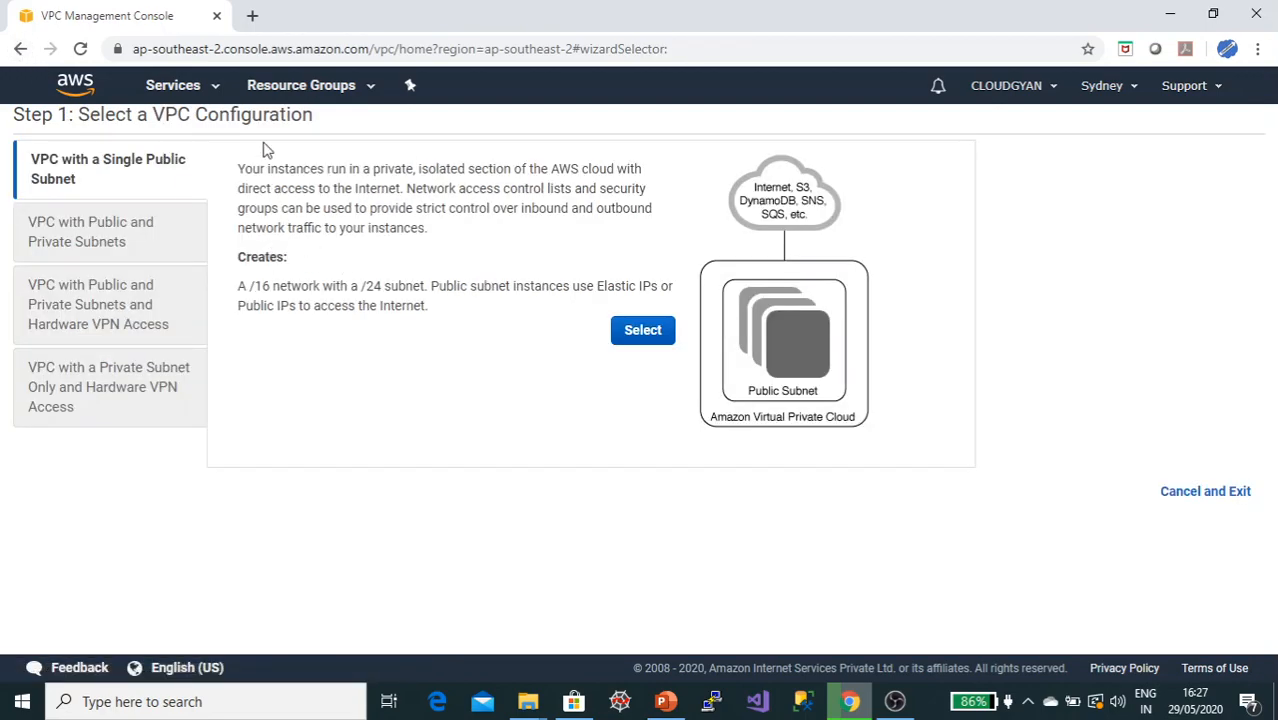
Step: Start creating a new VPC from the Your VPCs list and name it vpc-cloudgyan
click(198, 92)
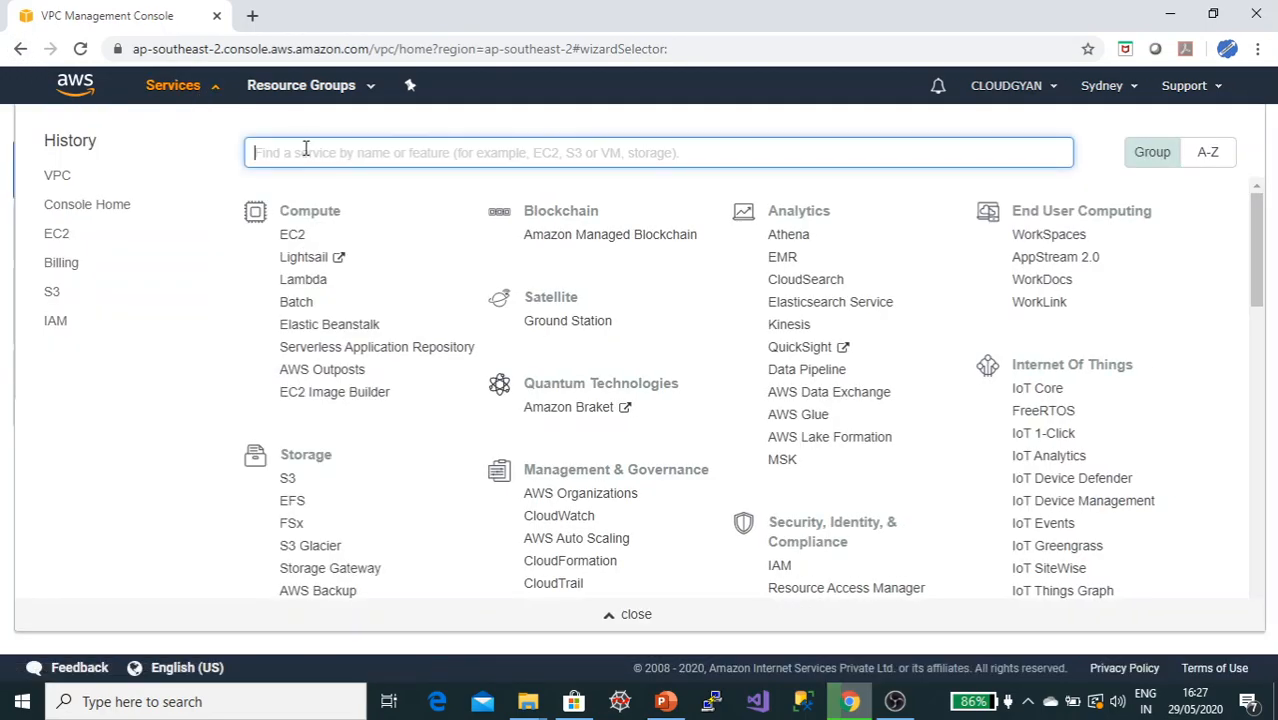
text(vpc)
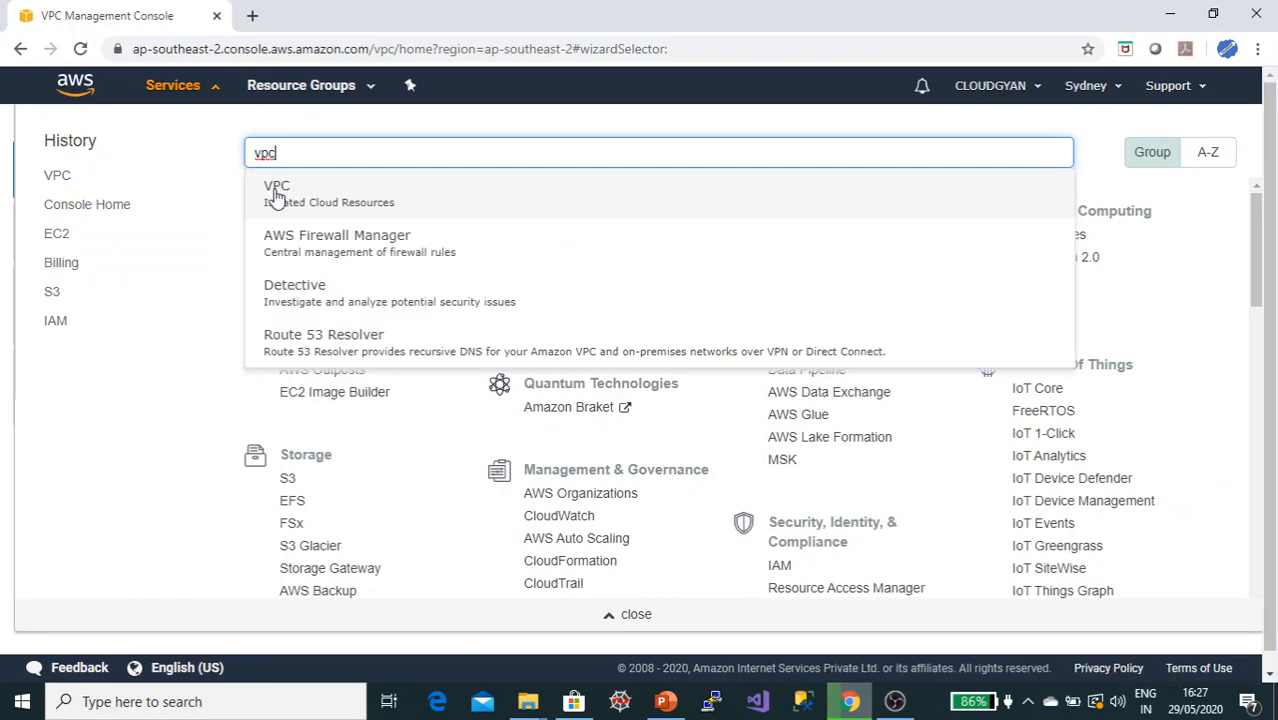
click(277, 190)
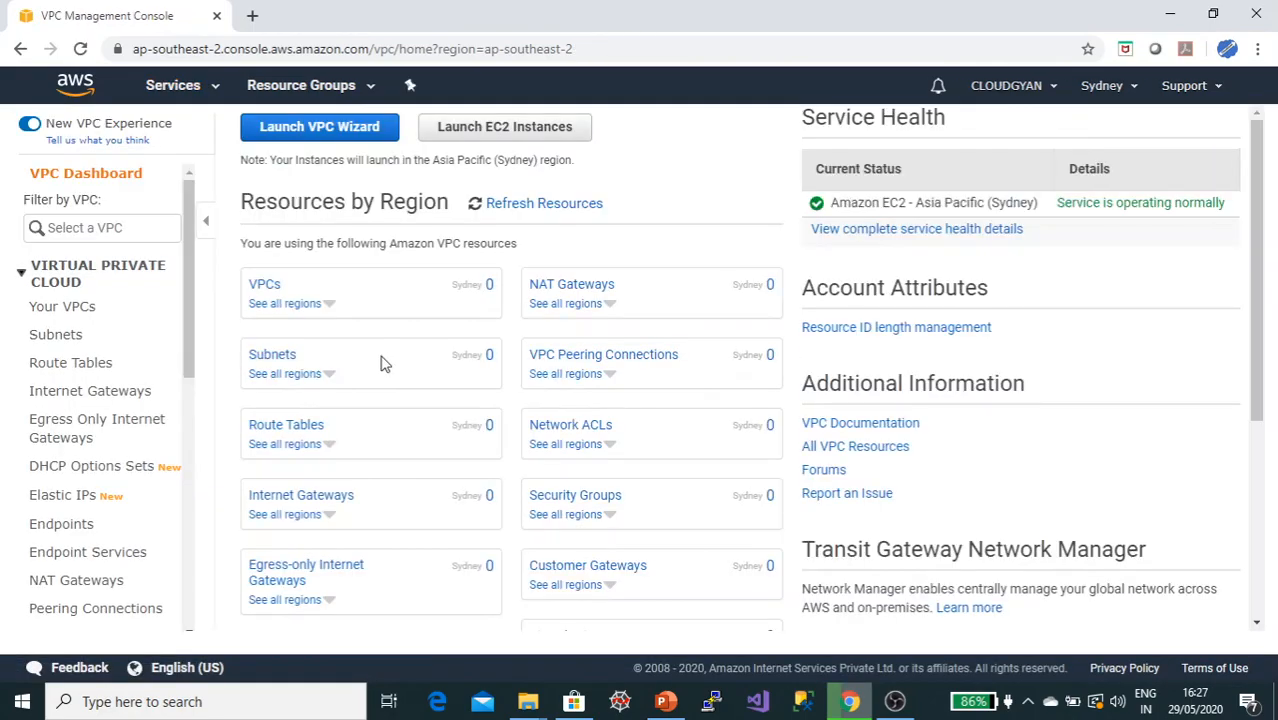
scroll(444, 290, down, 3)
scroll(431, 294, up, 3)
click(265, 285)
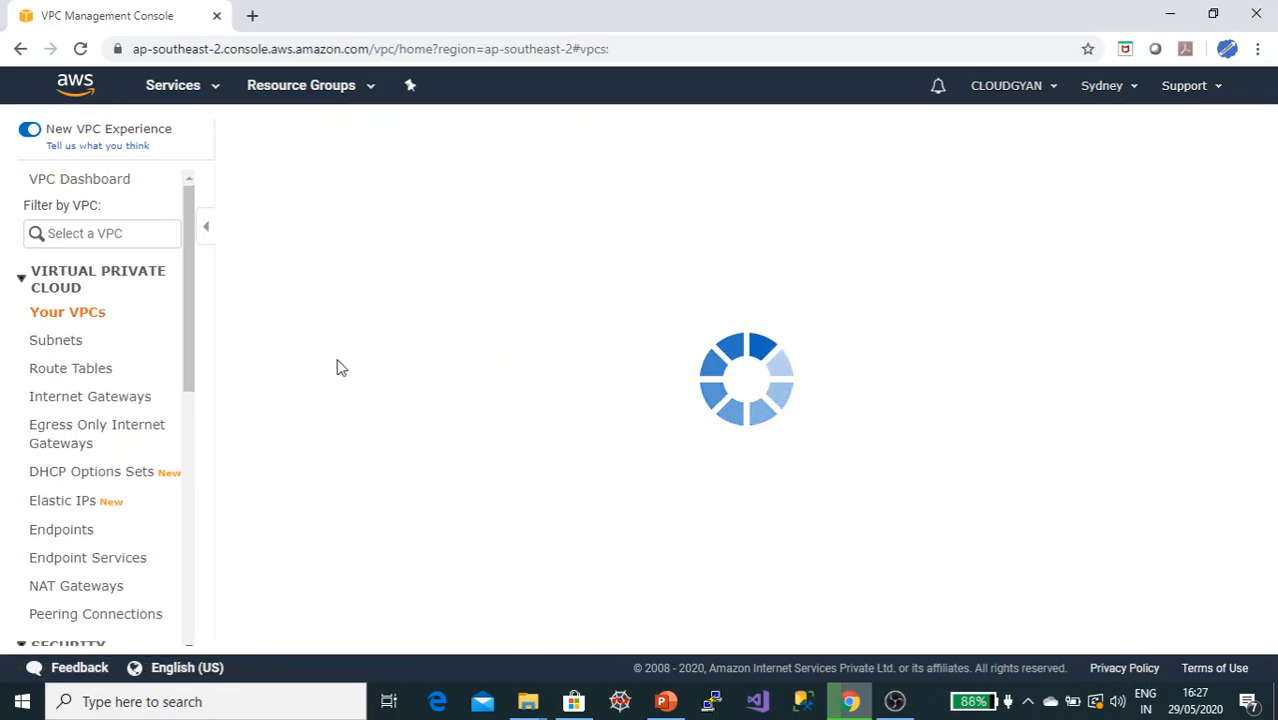
click(268, 146)
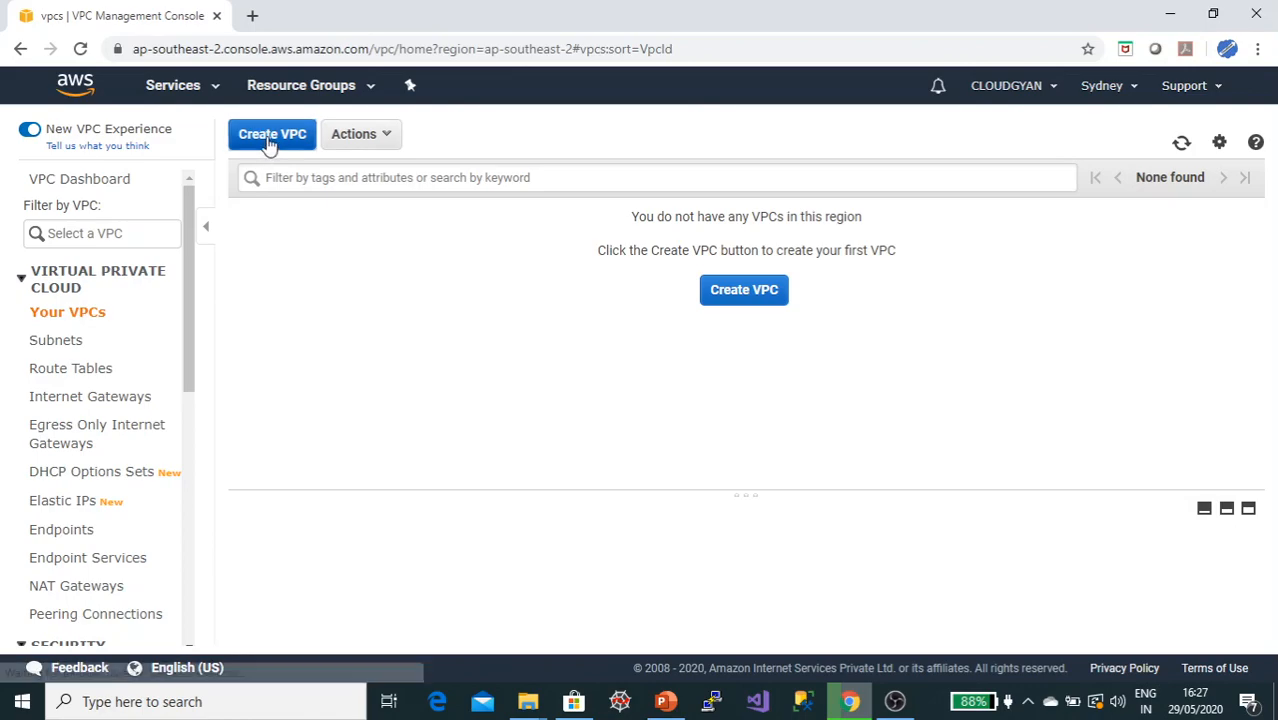
click(369, 285)
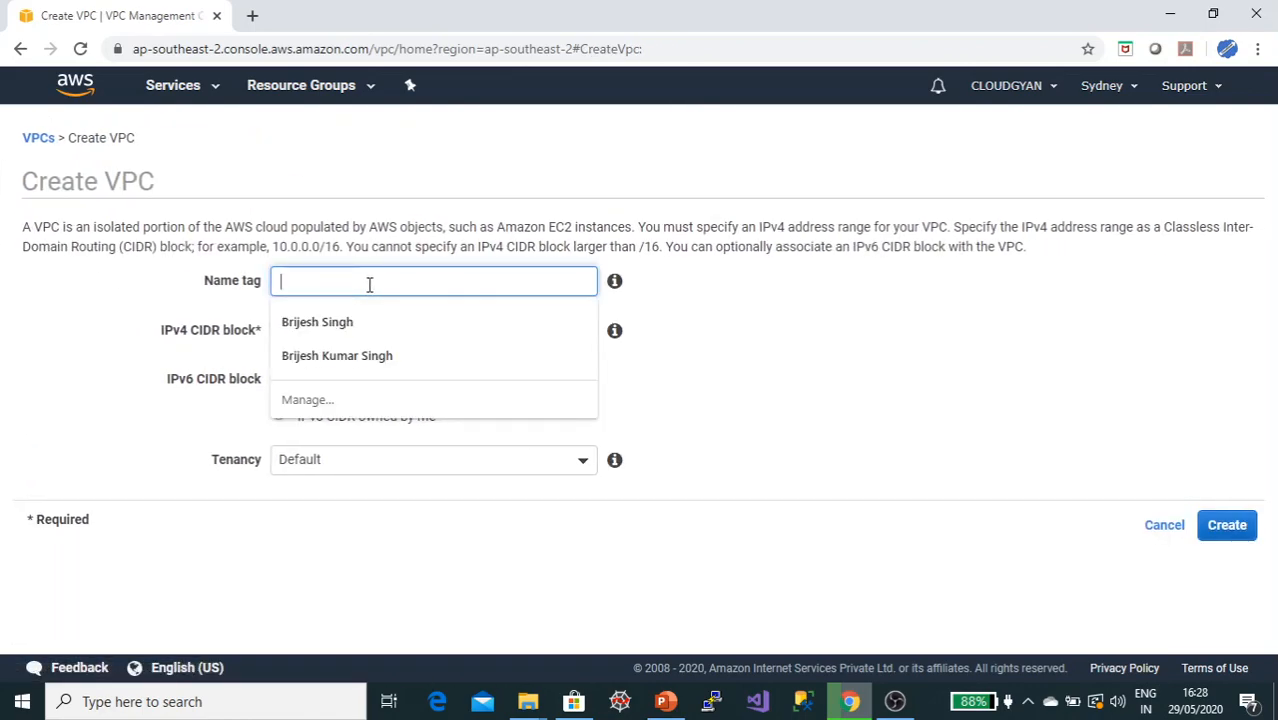
text(vpc-)
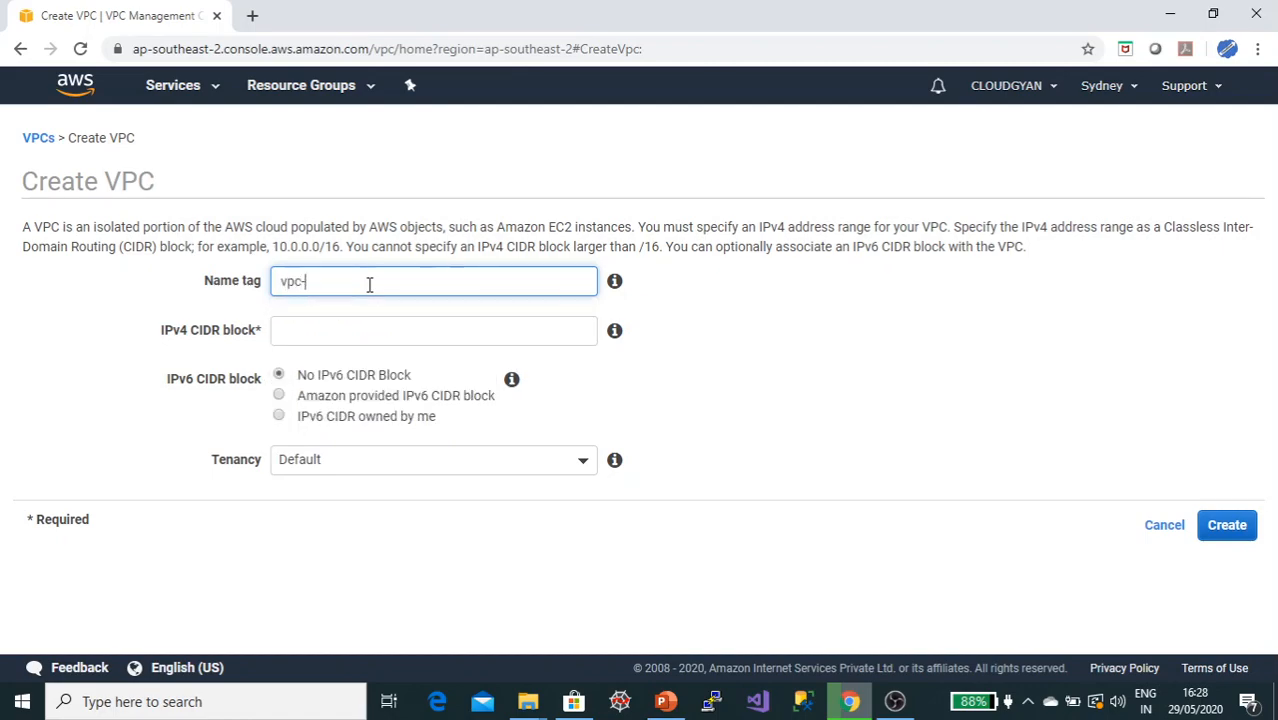
text(cloudgyan)
click(382, 327)
key(ctrl+v)
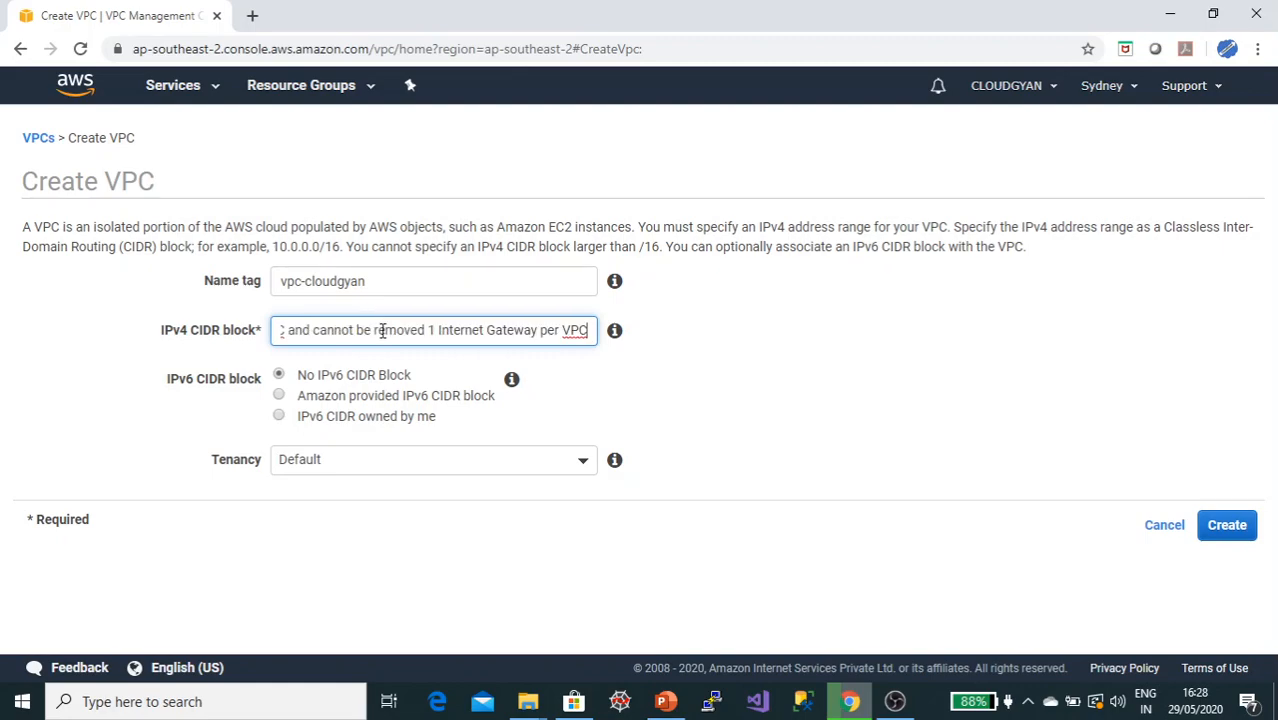
key(ctrl+z)
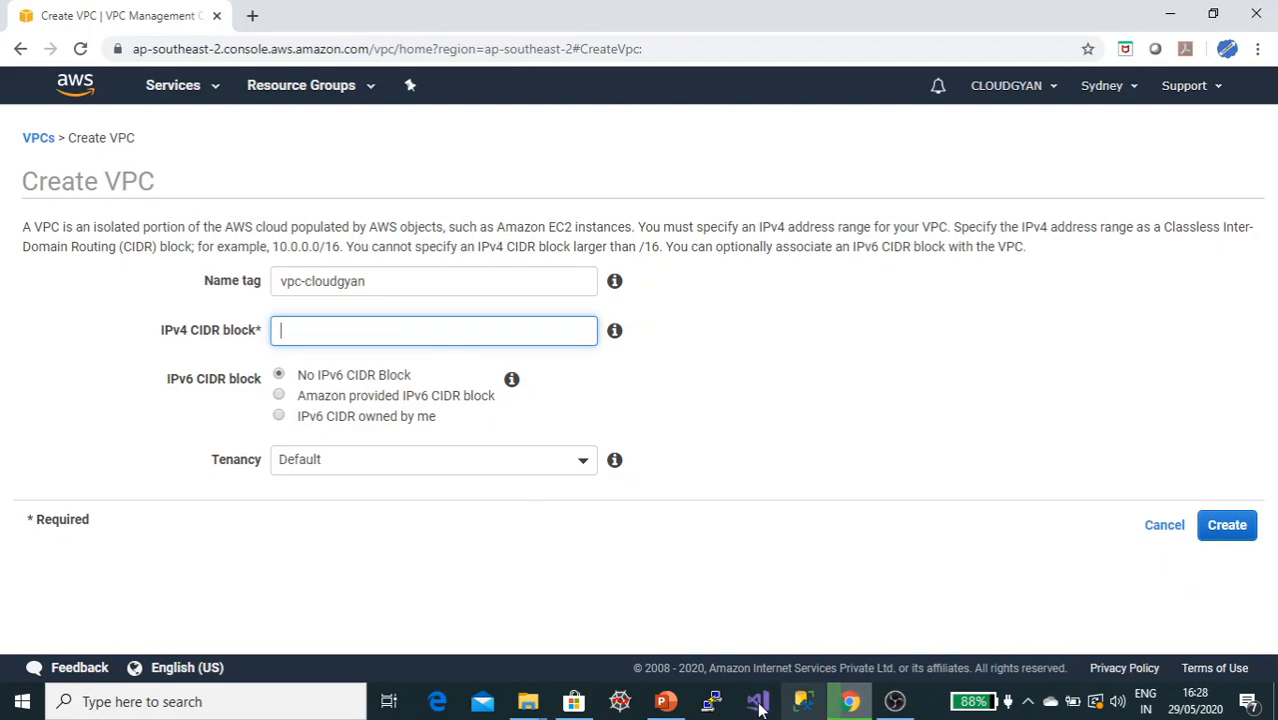
Step: Copy 10.192.0.0/26 from the slide, set it as the VPC's IPv4 CIDR block, and create the VPC
click(665, 701)
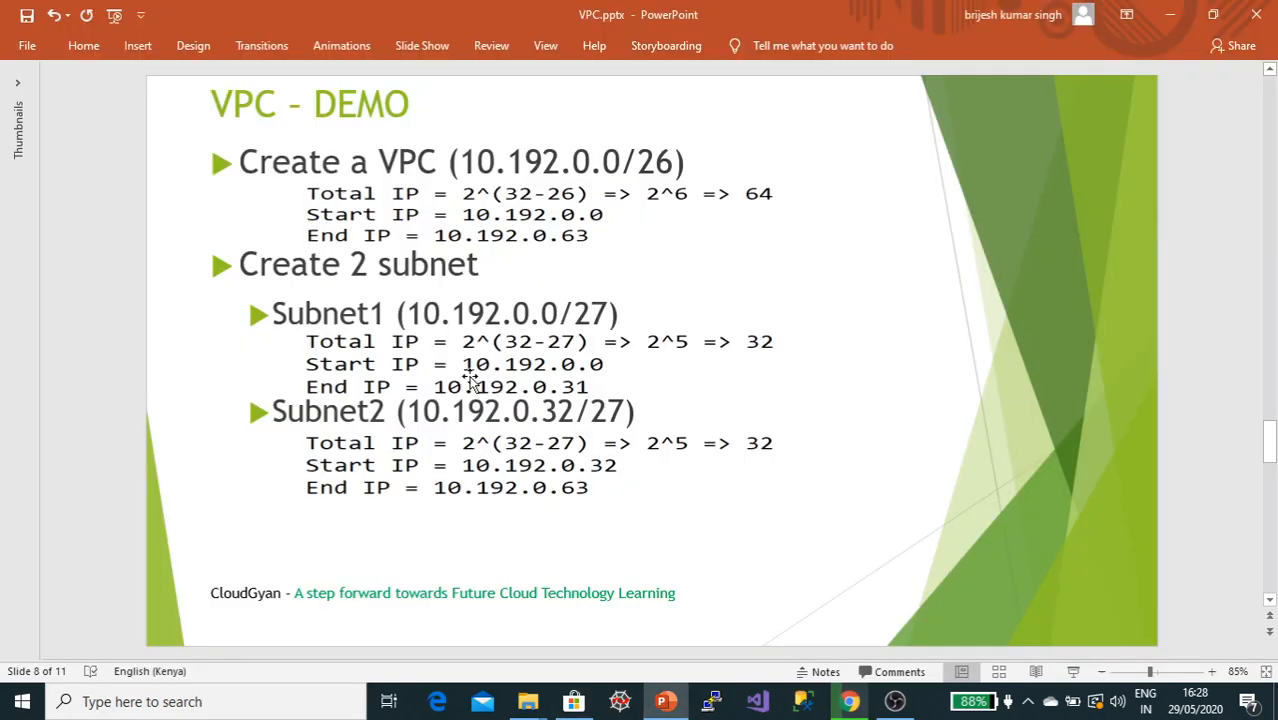
click(463, 162)
drag(463, 162, 668, 150)
key(ctrl+c)
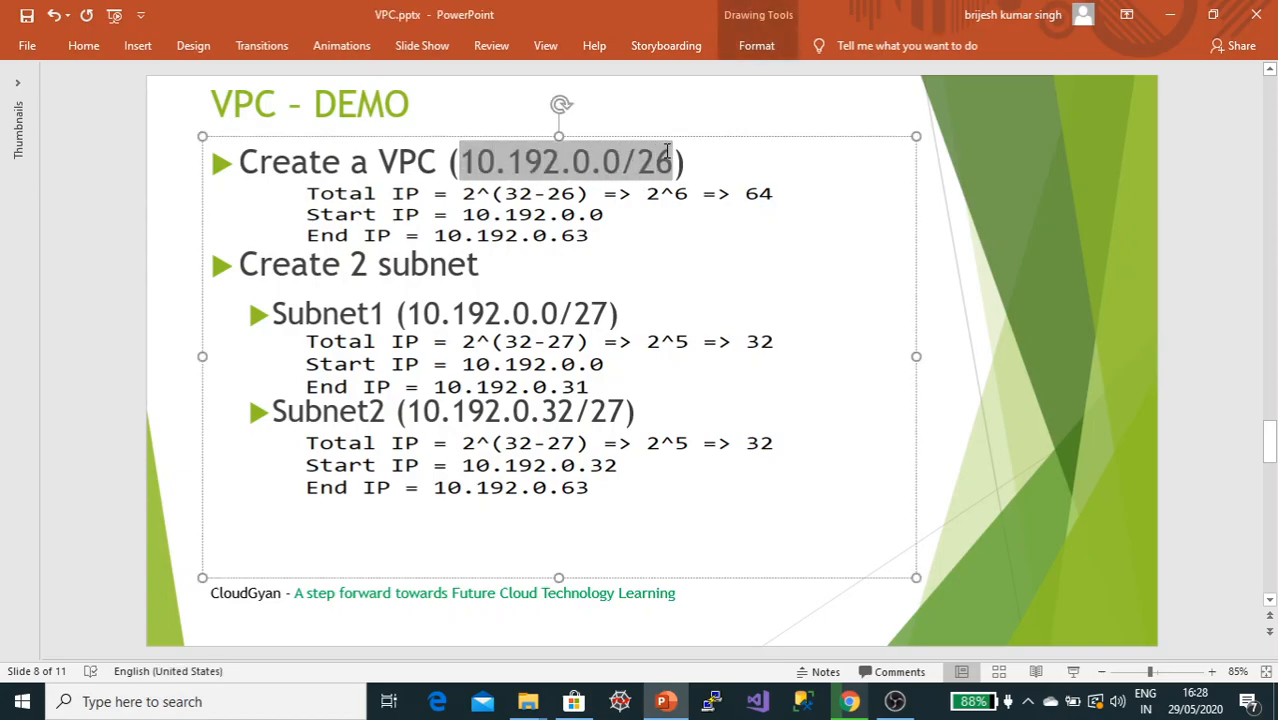
key(alt+Tab)
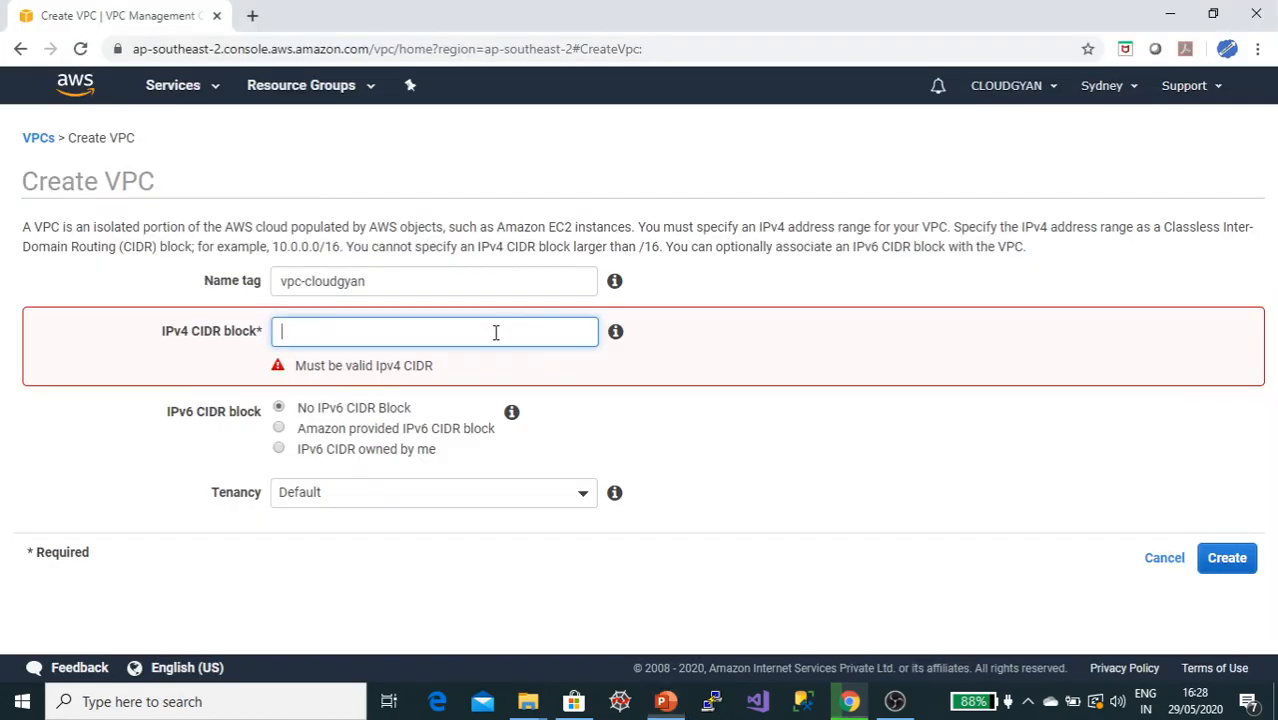
key(ctrl+v)
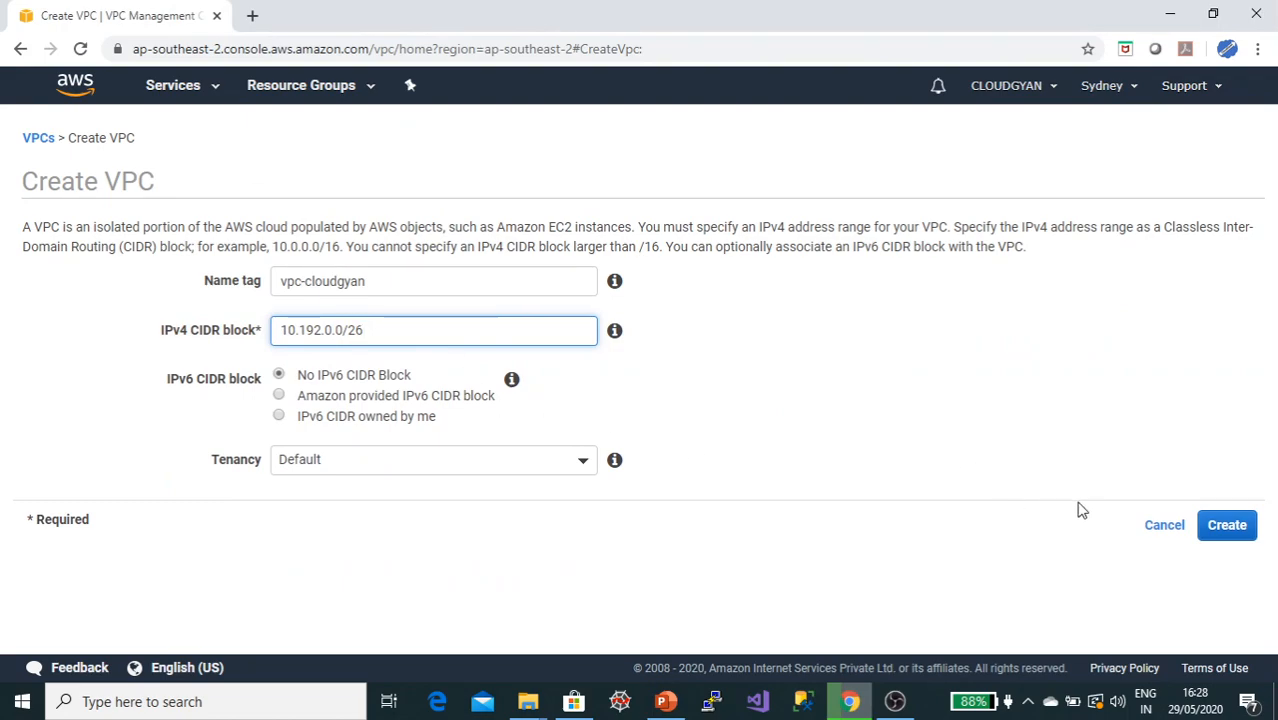
click(1226, 526)
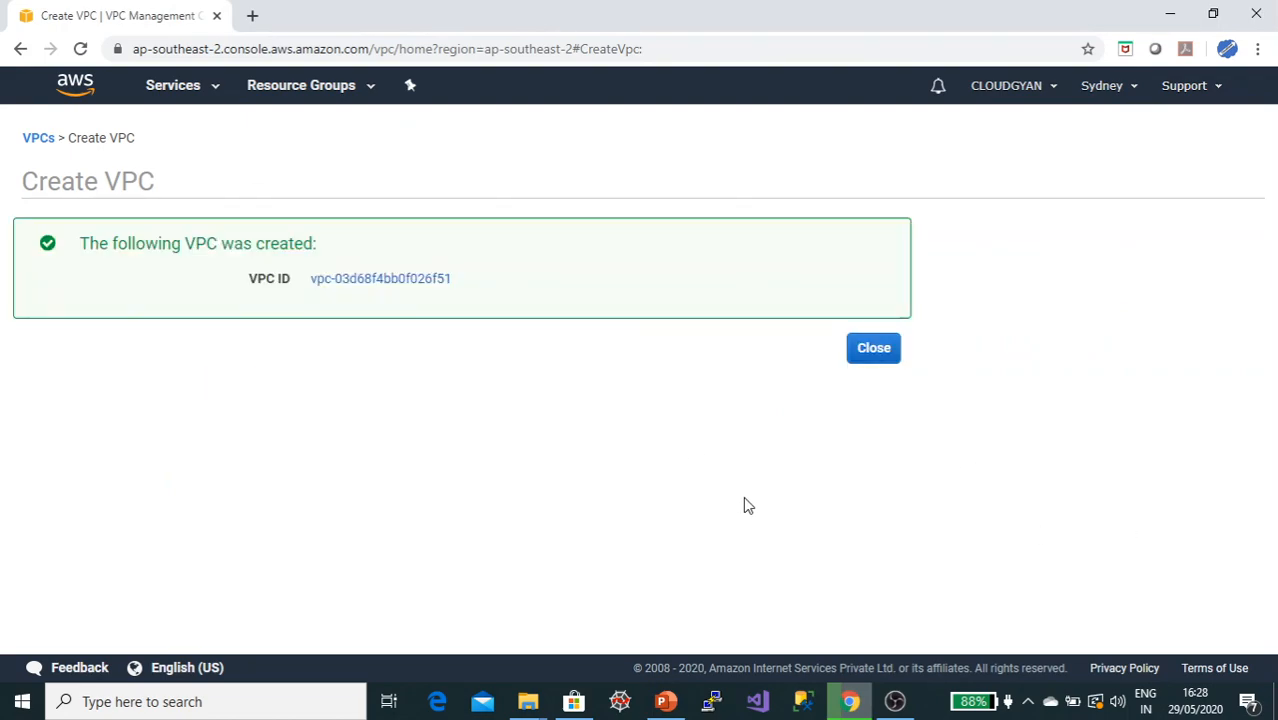
click(874, 350)
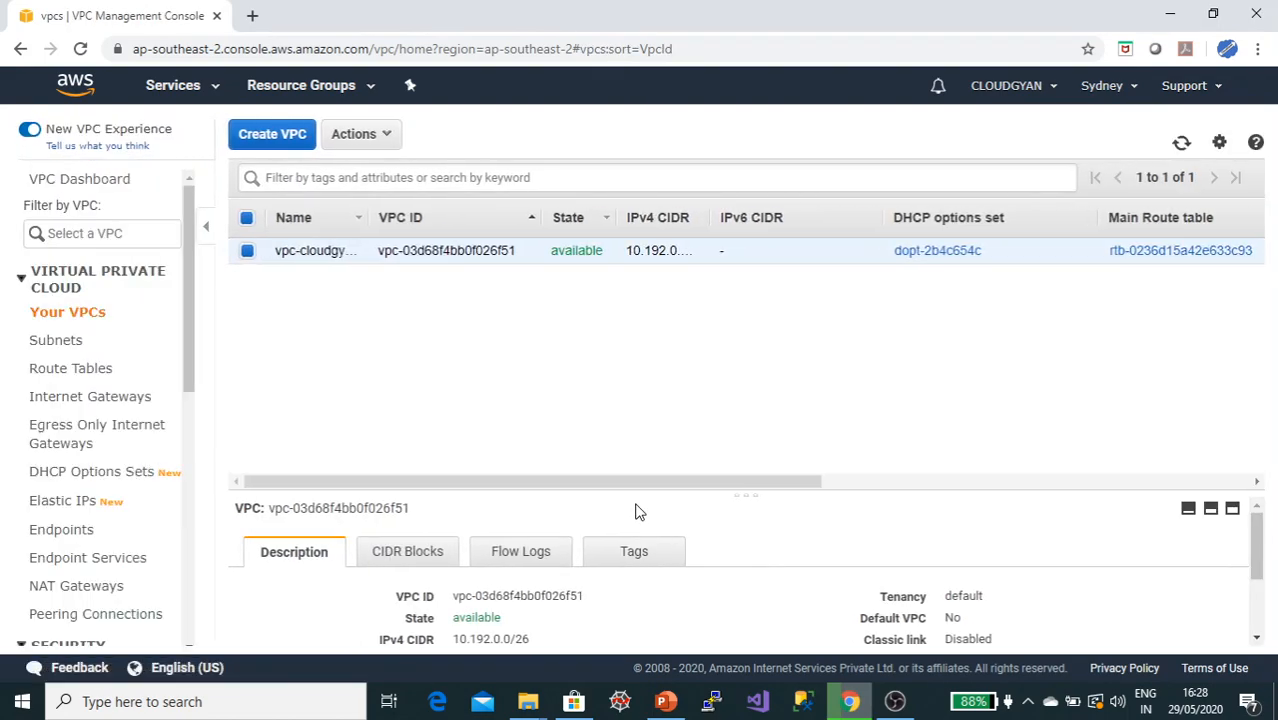
drag(764, 484, 696, 471)
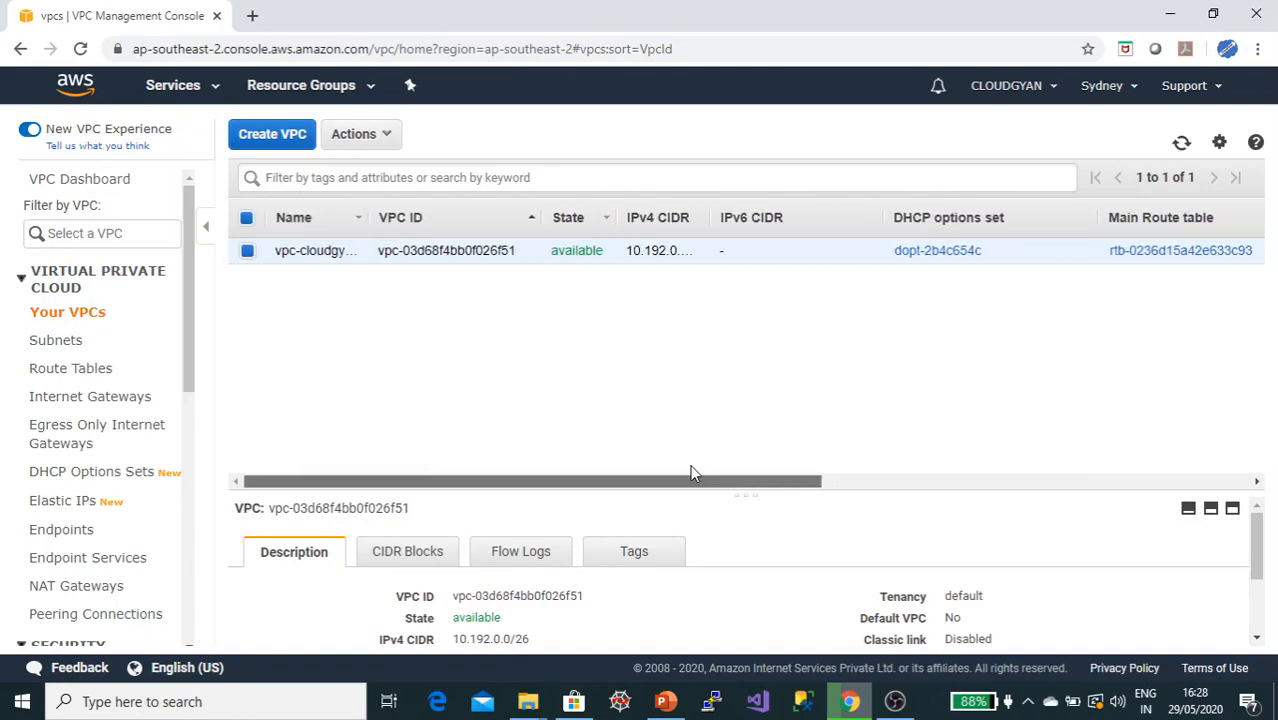
key(alt+Tab)
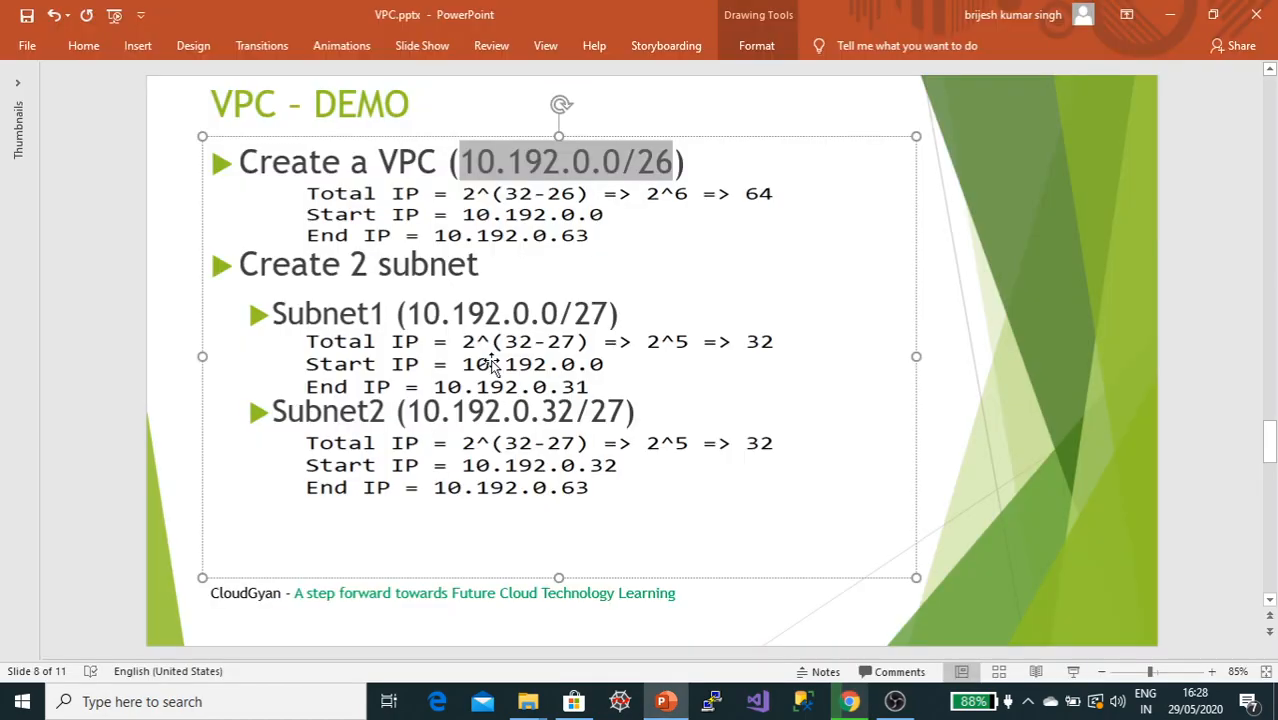
key(alt+Tab)
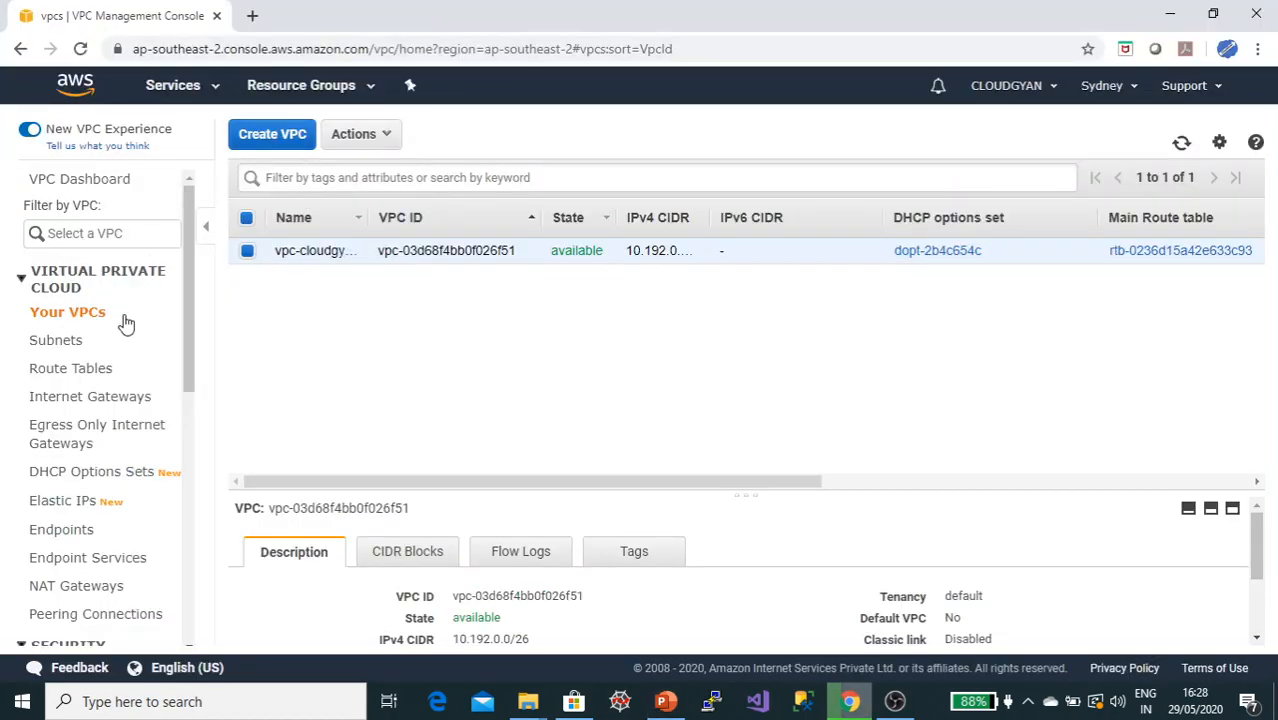
Step: Start creating a subnet and name it vpc-cloudgyan-subnet-public
click(63, 346)
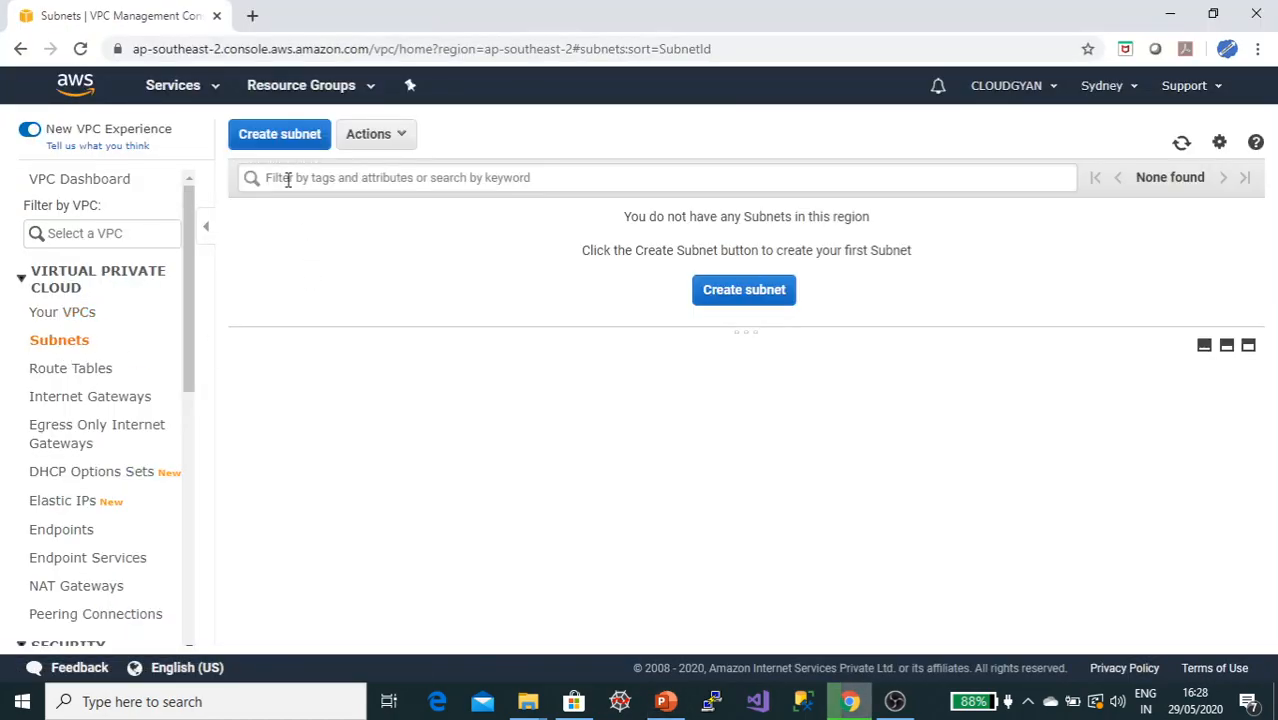
click(285, 137)
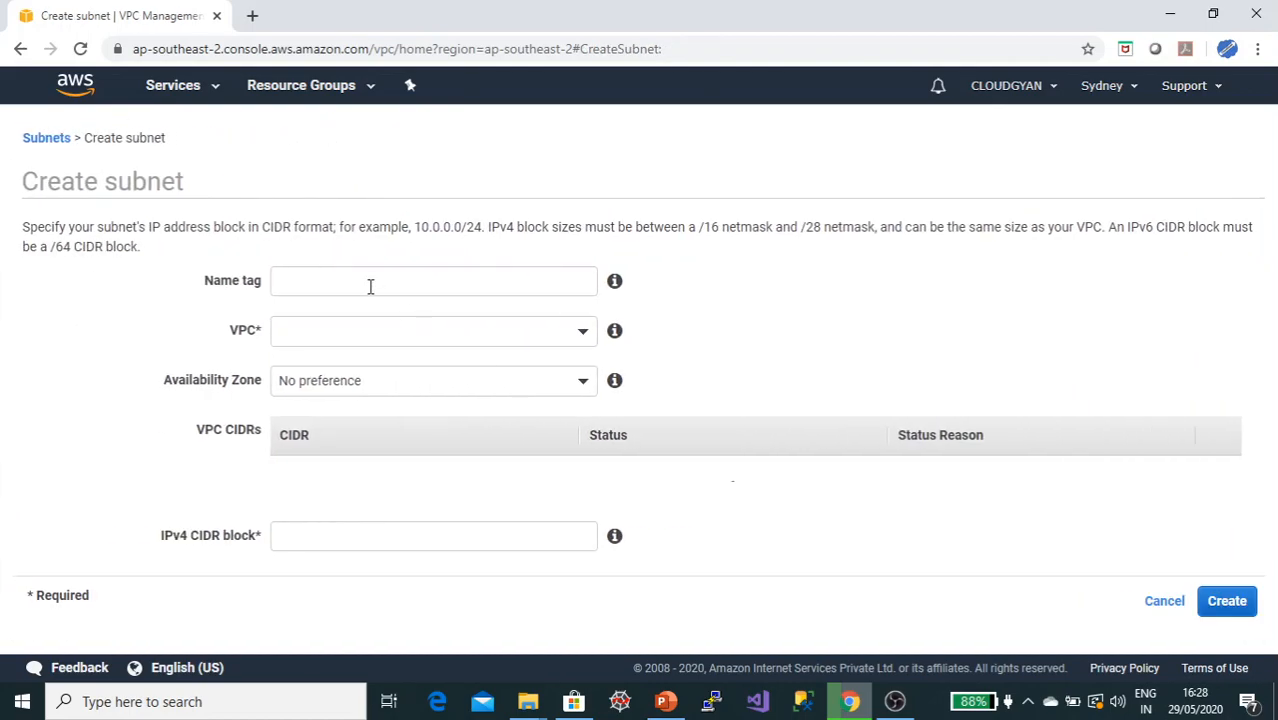
click(370, 286)
text(vpc-cloudgyan-subnet-public)
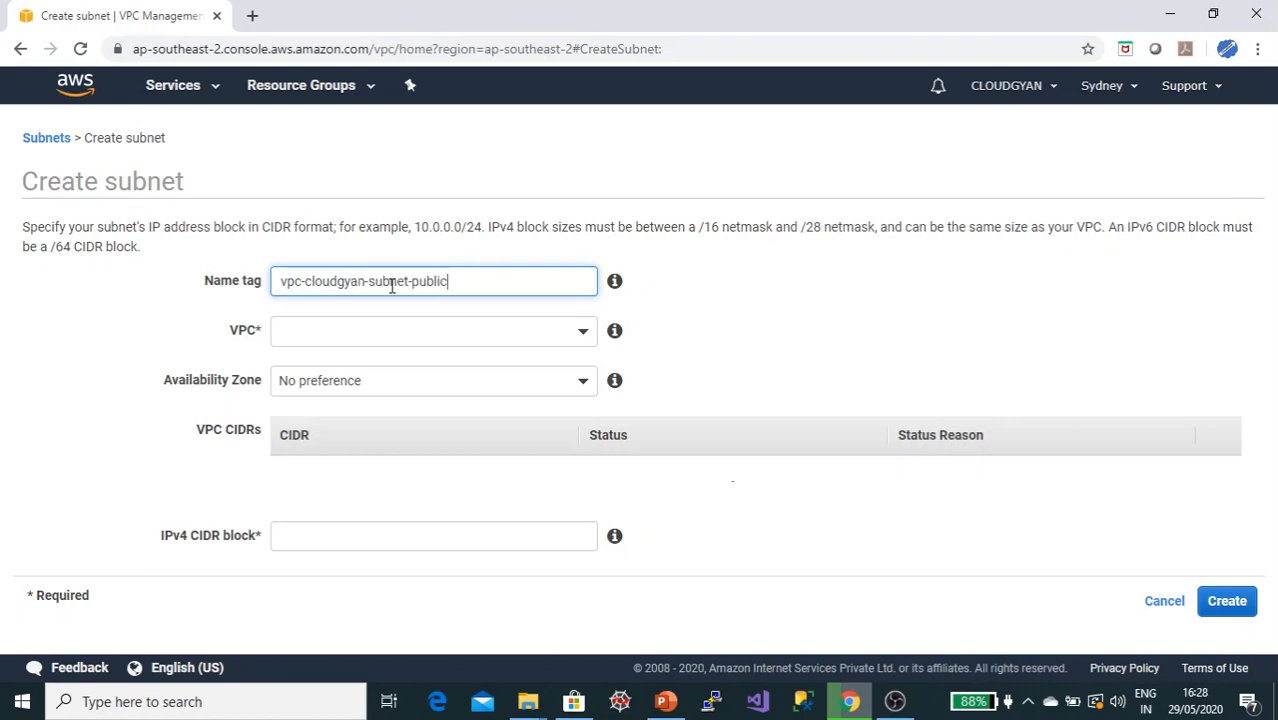
Step: Copy the subnet CIDR 10.192.0.0/27 from the slide and assign the subnet to the vpc-cloudgyan VPC
key(alt+Tab)
drag(410, 313, 603, 307)
key(ctrl+c)
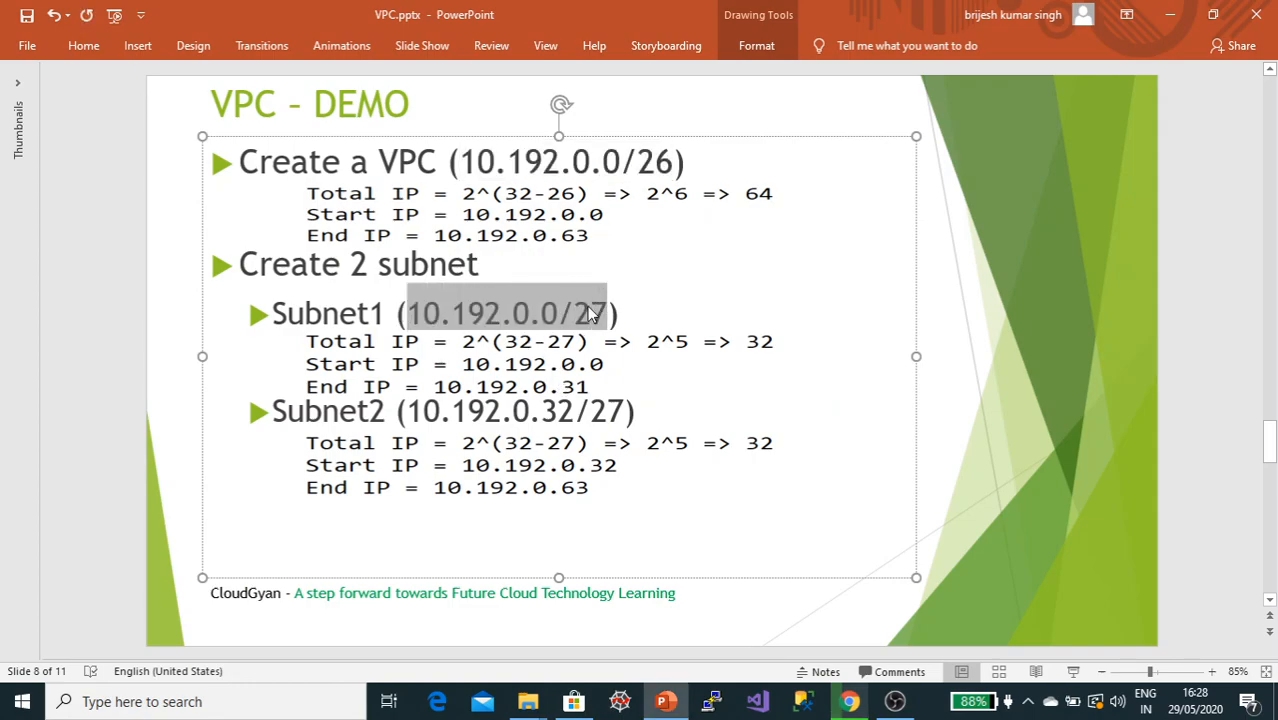
key(alt+Tab)
click(419, 325)
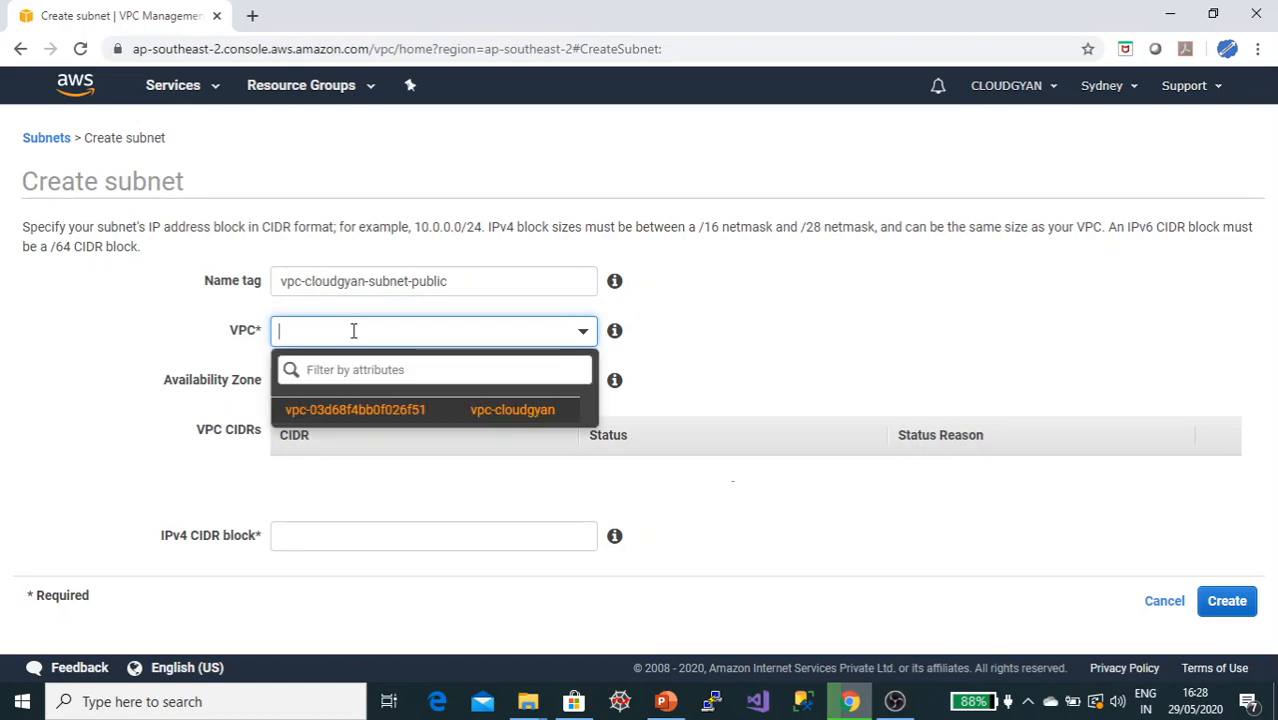
key(ctrl+v)
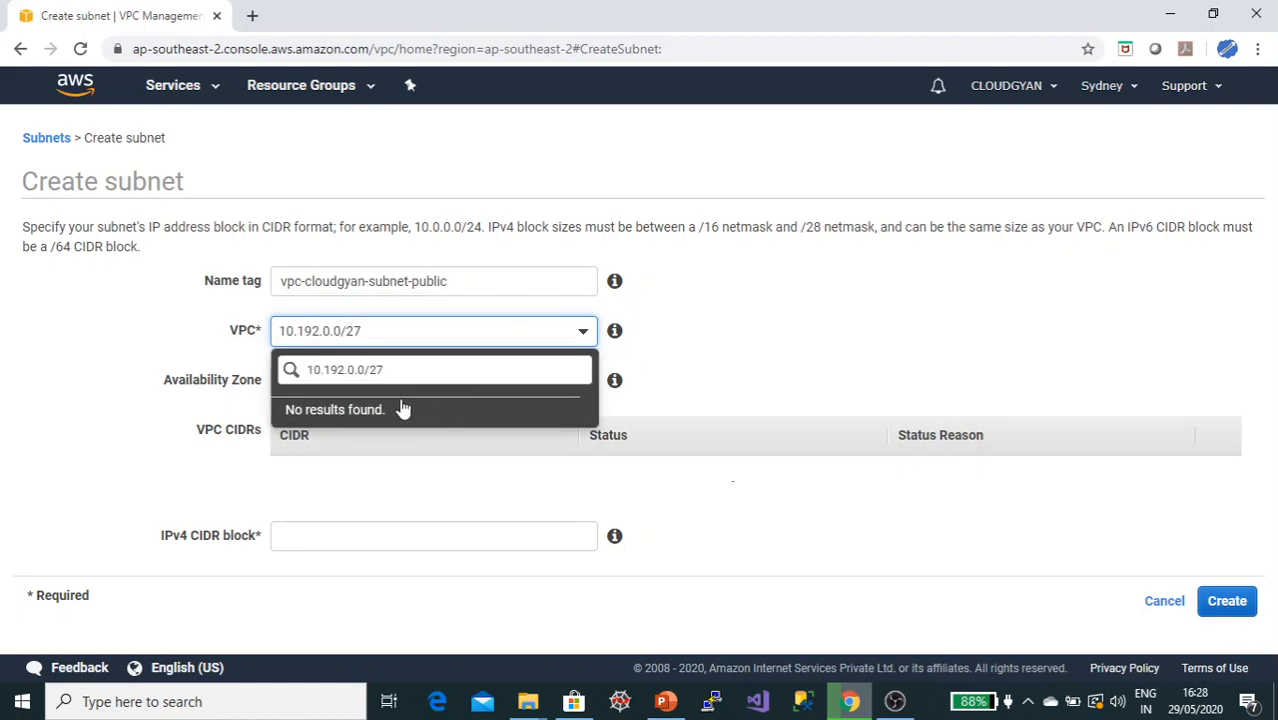
drag(382, 332, 235, 331)
key(ctrl+c)
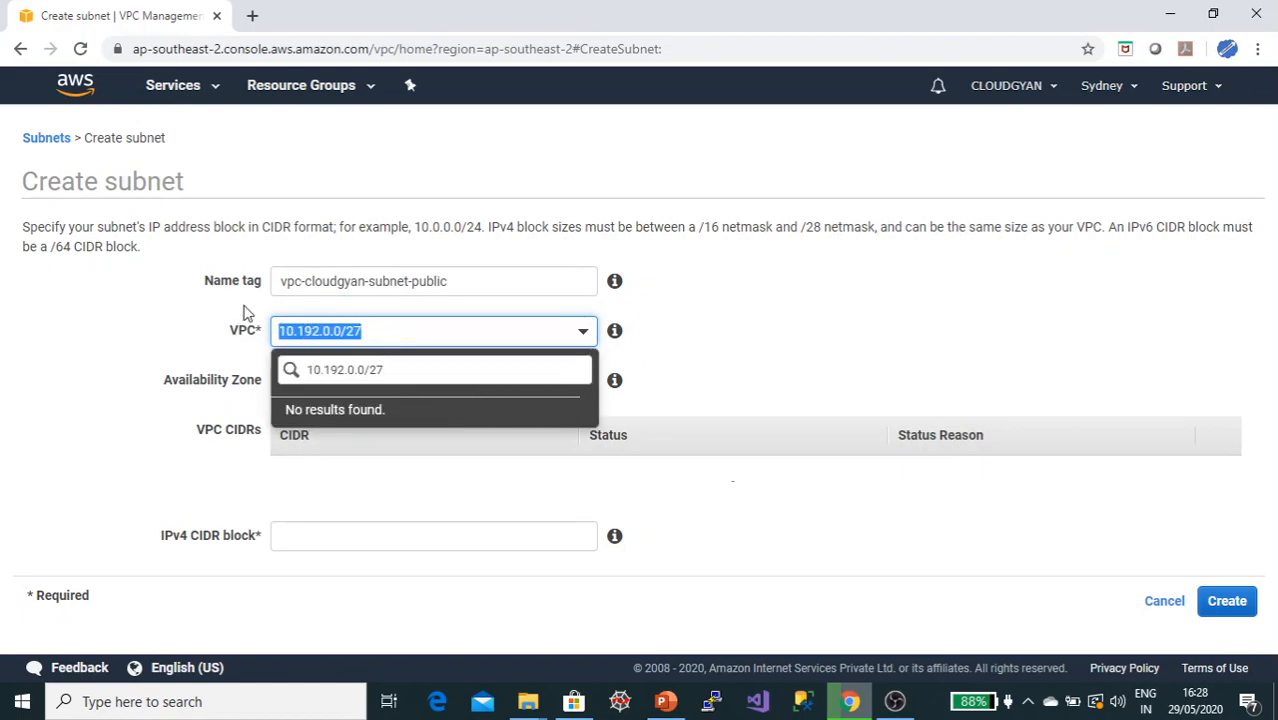
key(BackSpace)
click(388, 412)
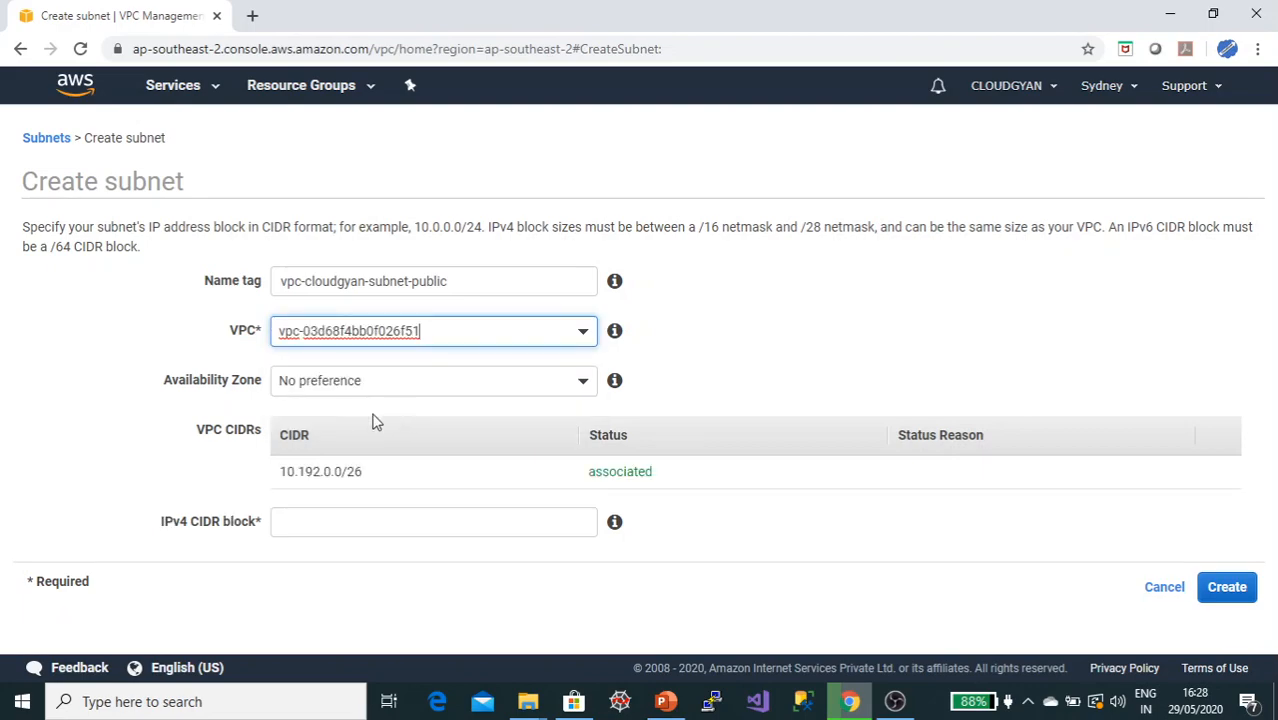
Step: Paste 10.192.0.0/27 as the public subnet's IPv4 CIDR block, choose availability zone ap-southeast-2a, and create the subnet
click(334, 519)
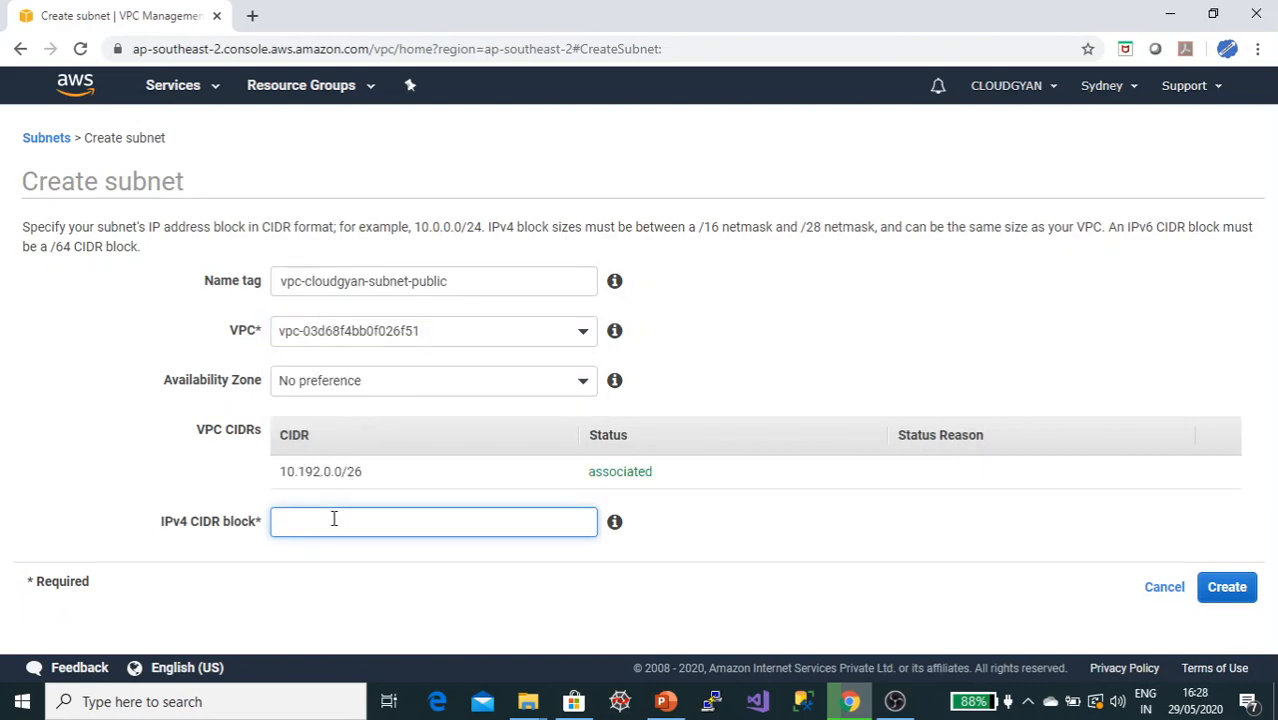
key(ctrl+v)
click(422, 380)
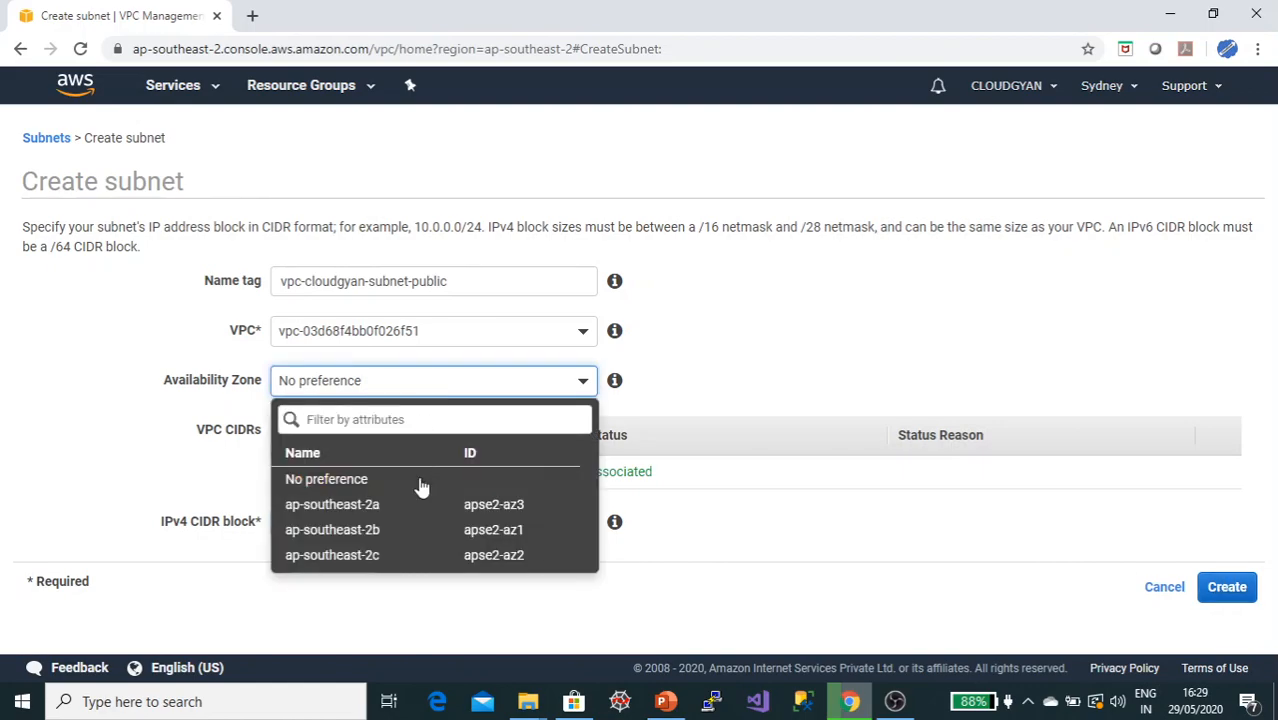
click(380, 505)
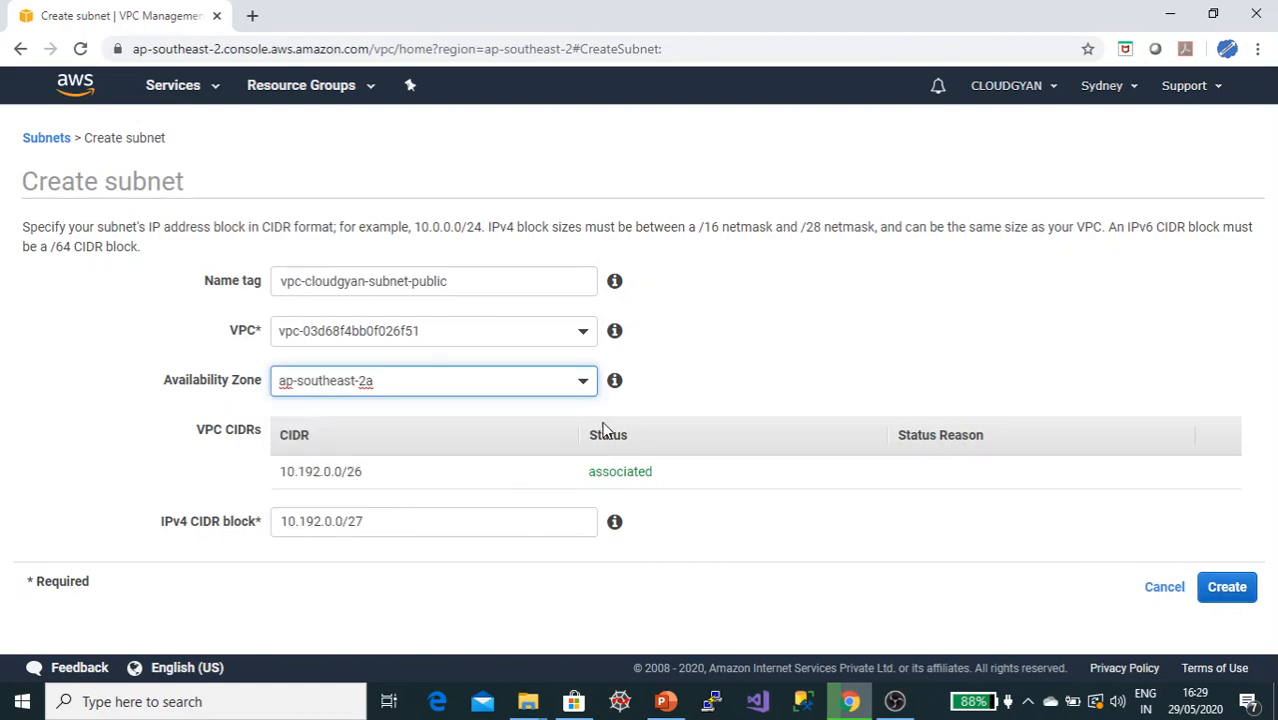
click(810, 334)
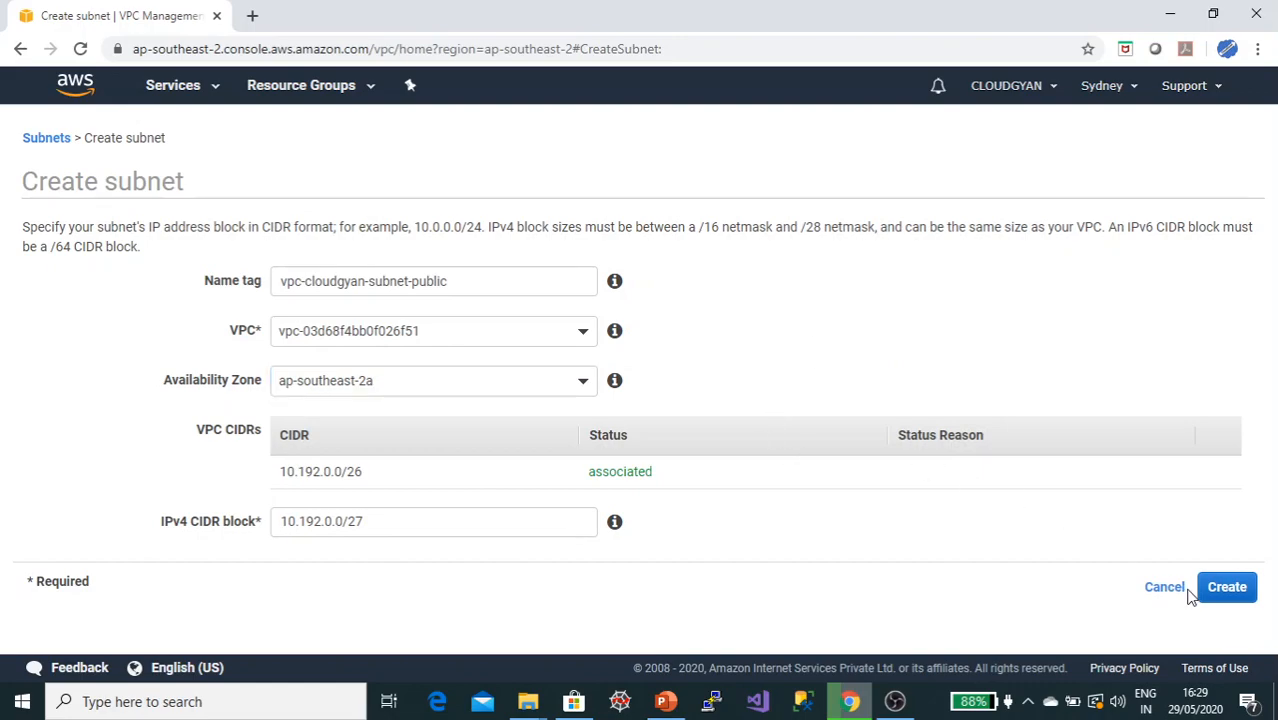
click(1228, 592)
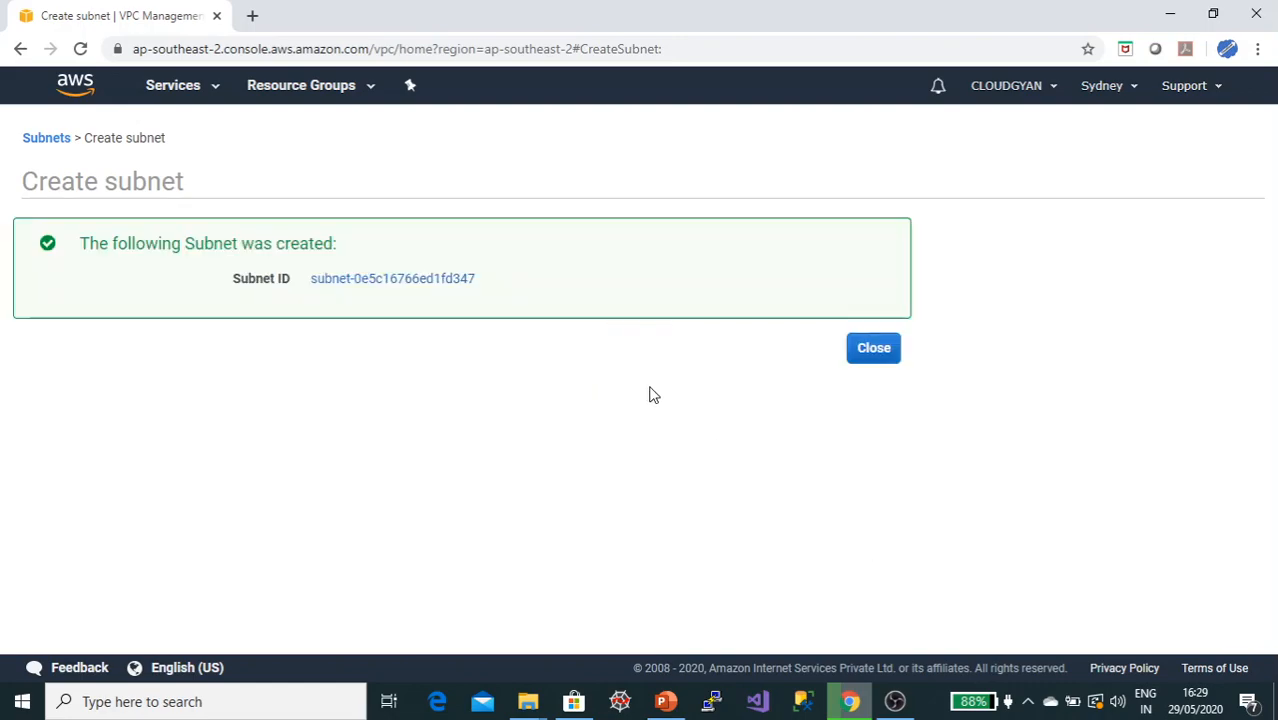
click(876, 348)
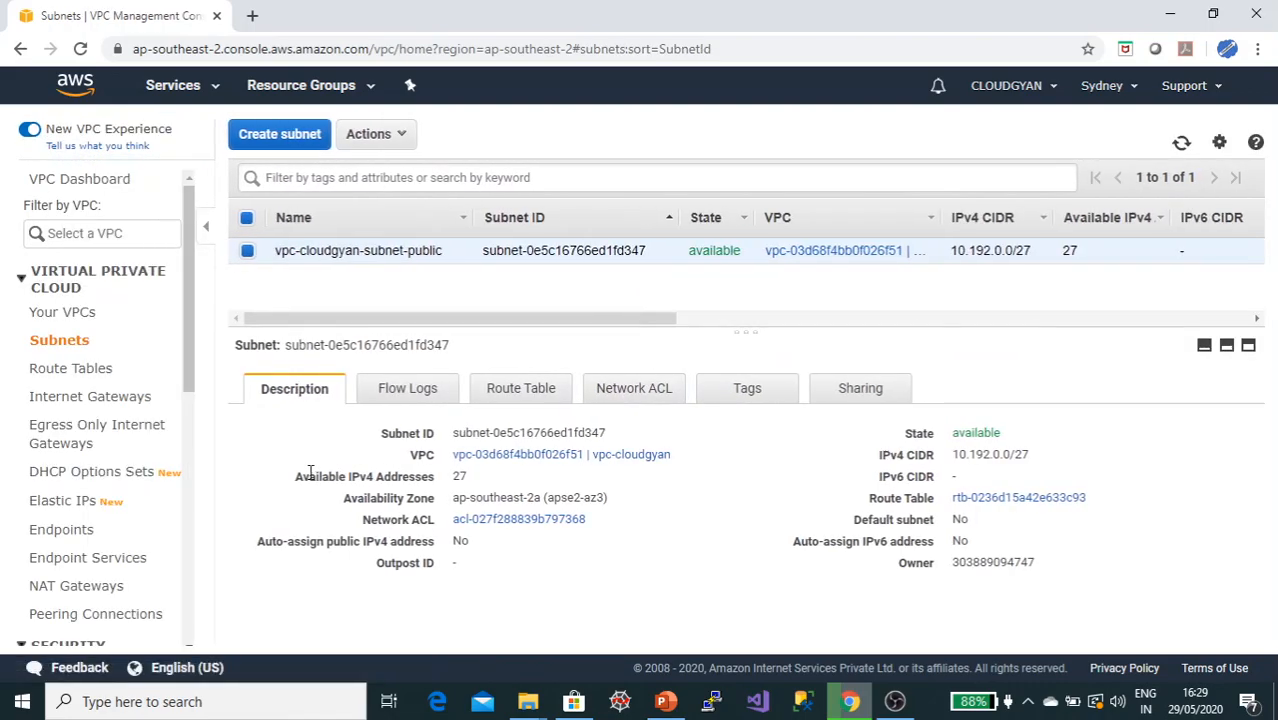
Step: Start creating a second subnet named vpc-cloudgyan-subnet-private and assign it to the vpc-cloudgyan VPC
click(290, 138)
click(425, 278)
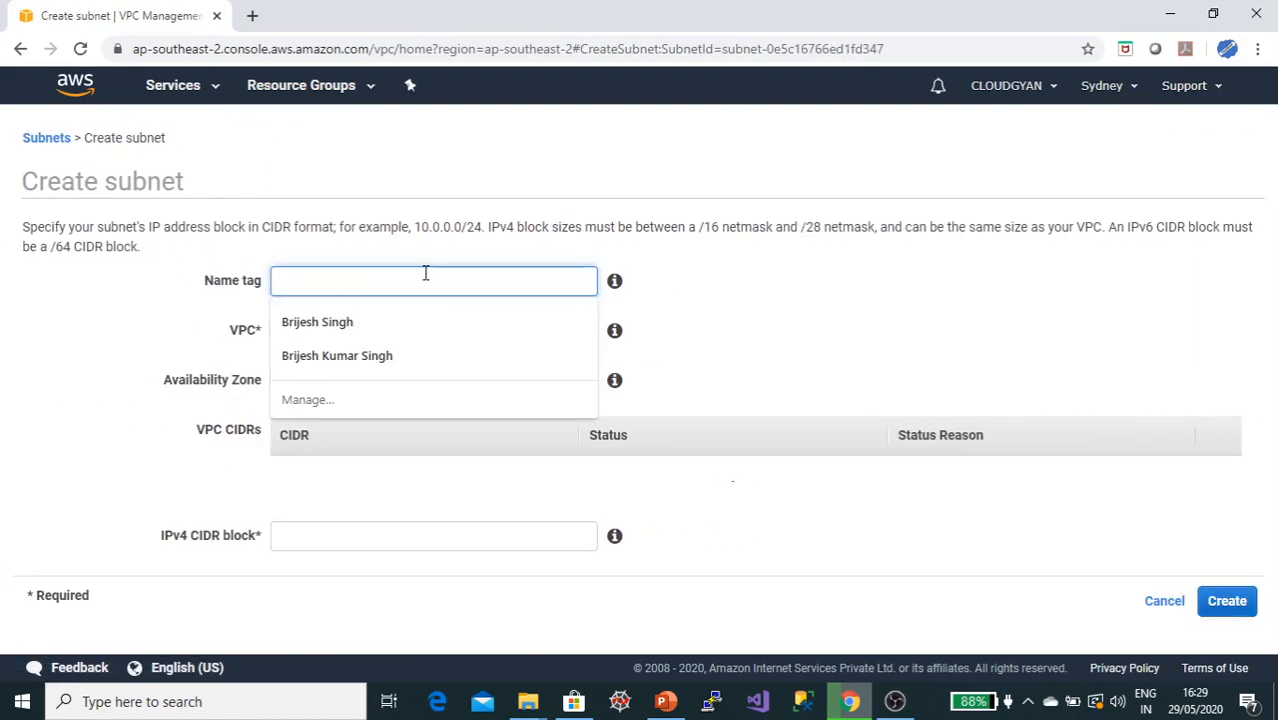
text(vpc-cloudgyan-subnet-private)
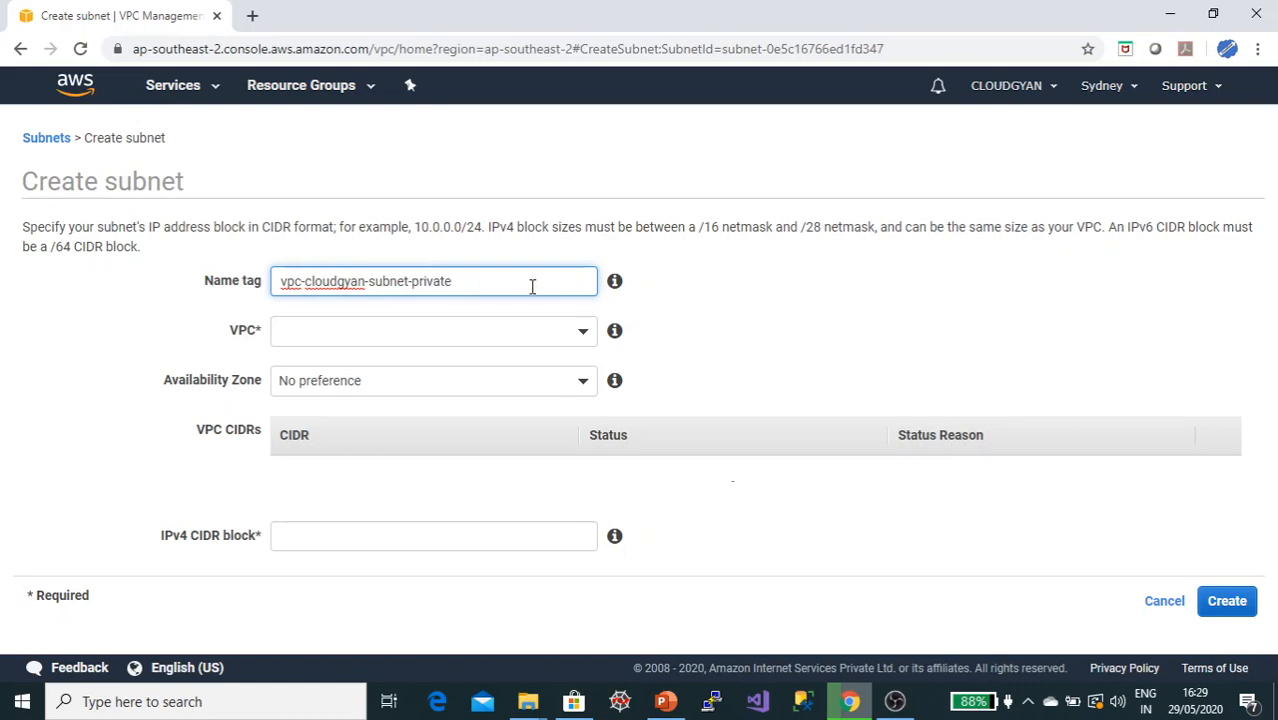
click(700, 310)
click(508, 330)
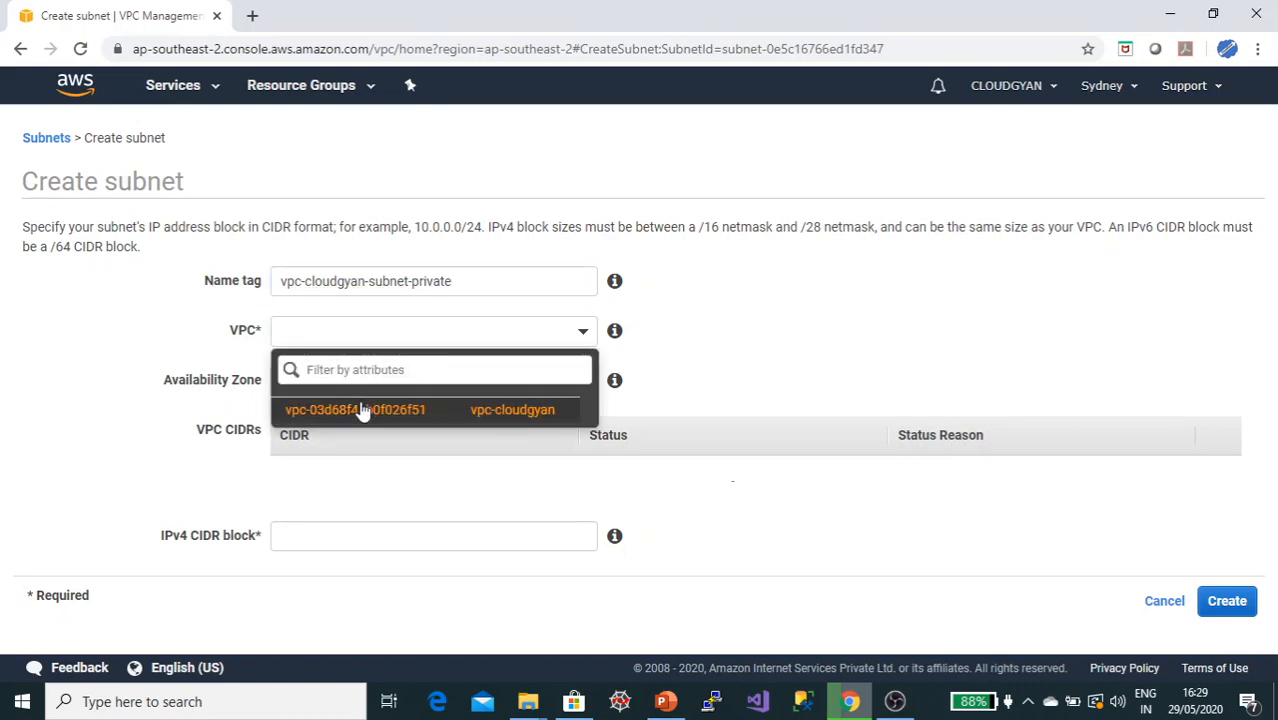
click(363, 410)
Step: Copy 10.192.0.32/27 from the slide, set it as the private subnet's IPv4 CIDR block, and create the subnet
click(342, 521)
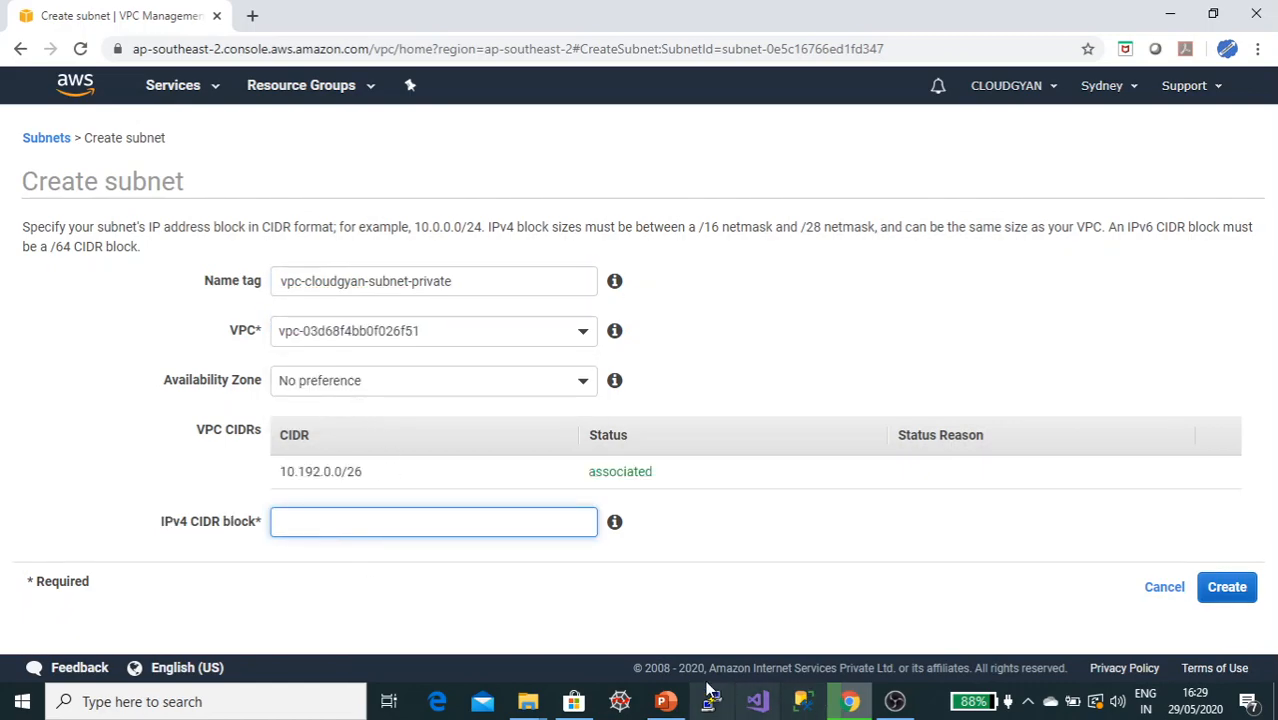
click(668, 704)
drag(405, 411, 620, 412)
key(ctrl+c)
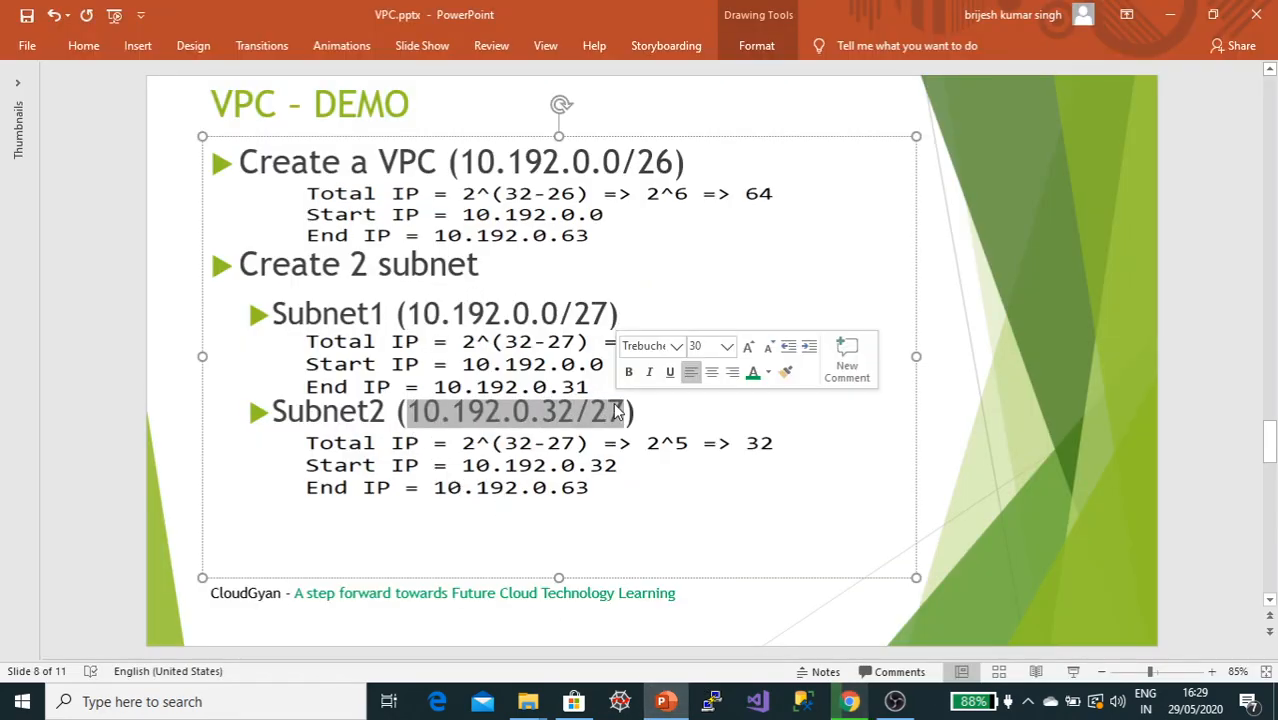
key(alt+Tab)
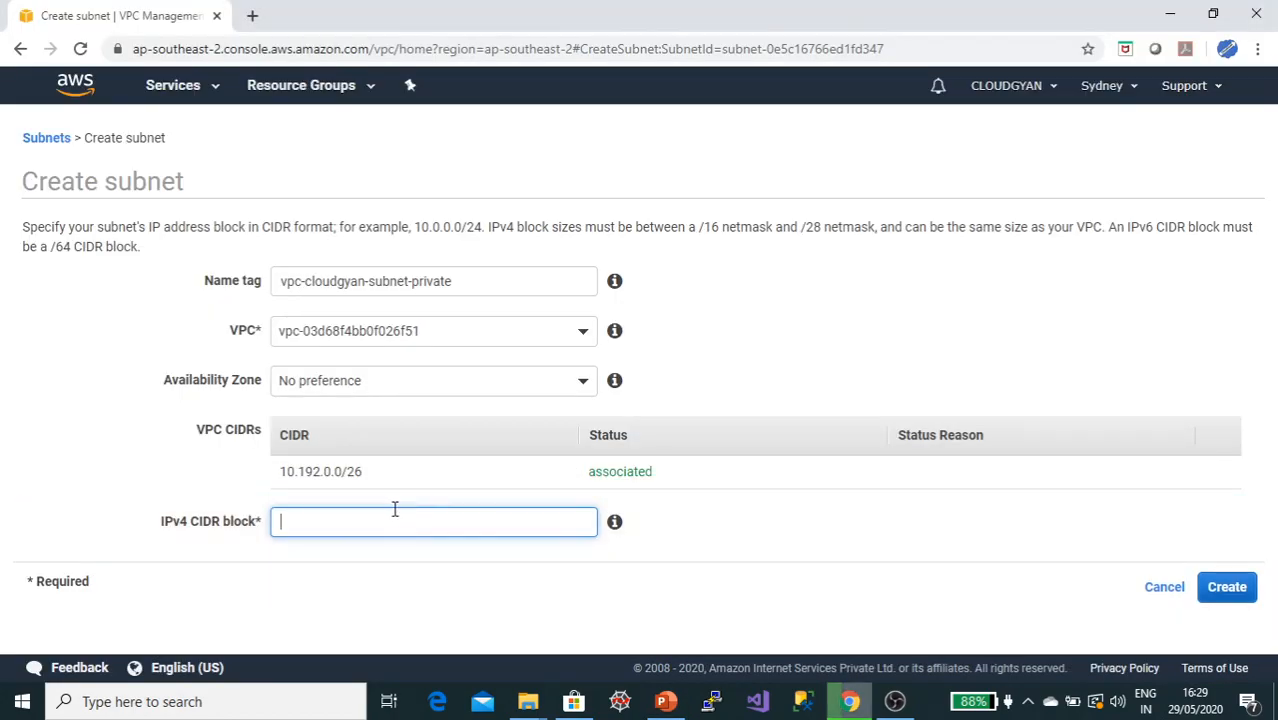
key(ctrl+v)
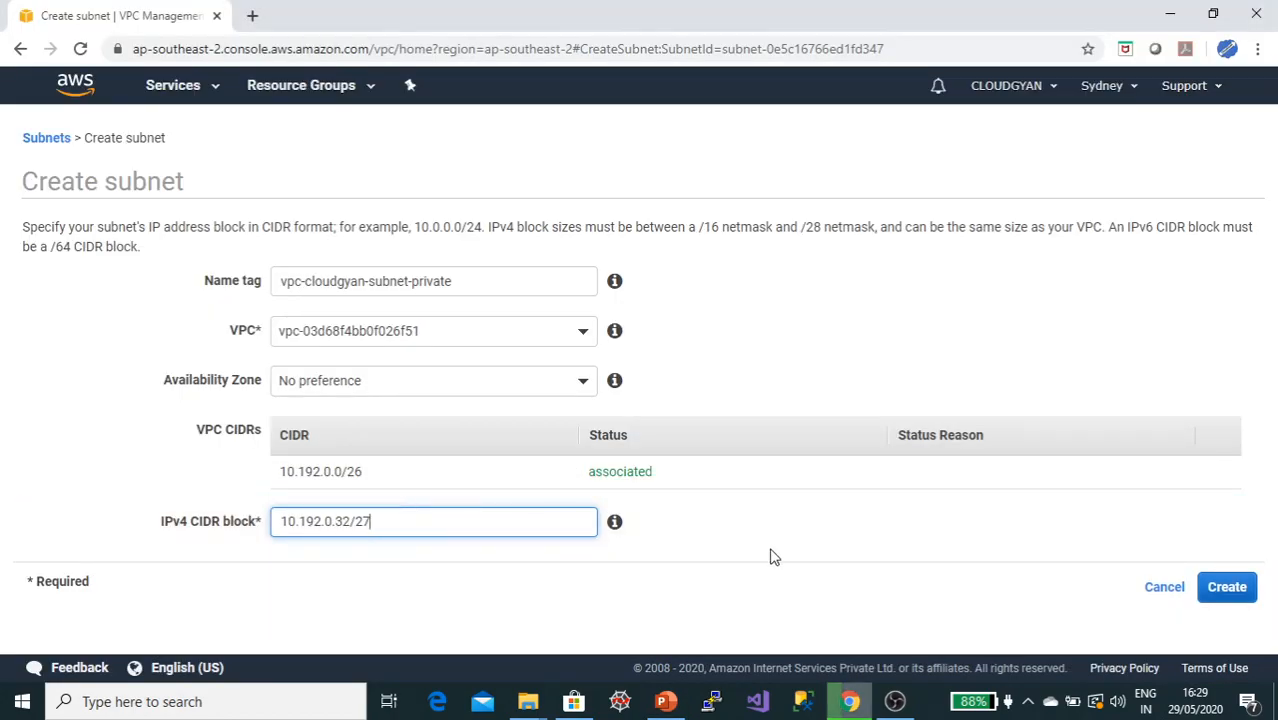
click(1226, 589)
click(866, 358)
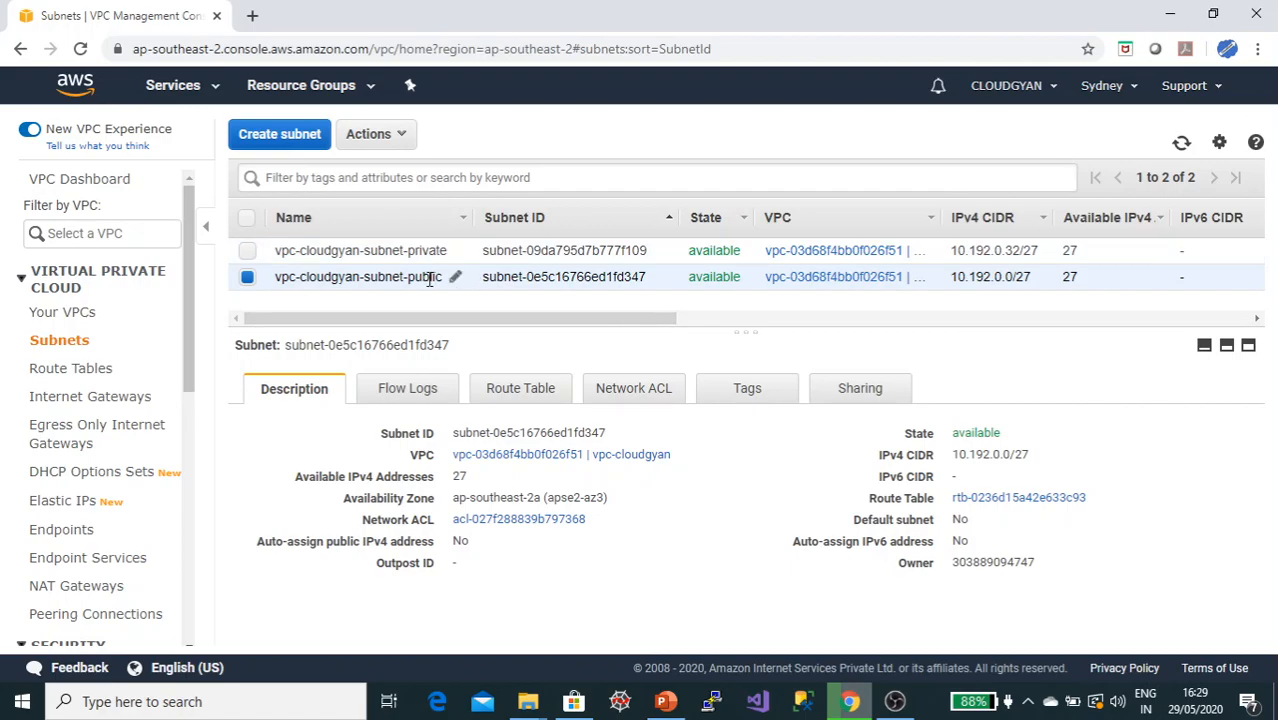
Step: Review both subnets' CIDR blocks, available addresses and availability zones in the subnet list against the slide
click(422, 250)
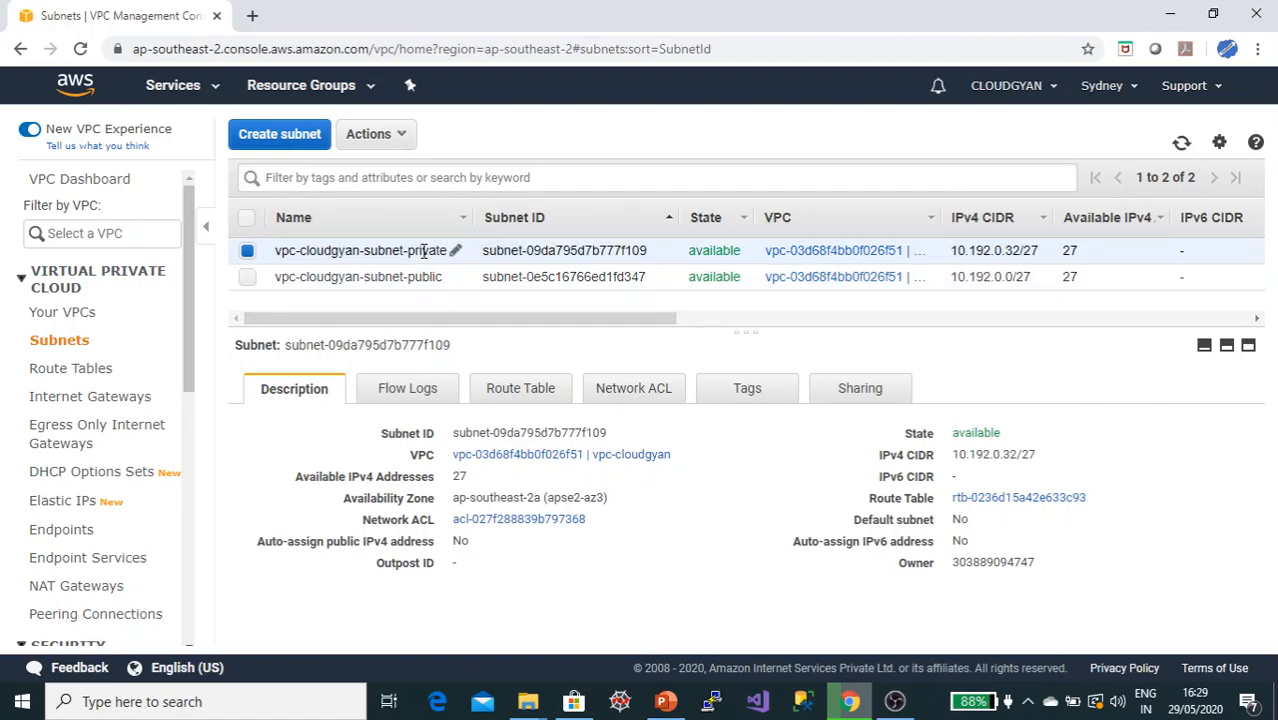
drag(575, 322, 765, 329)
double_click(629, 251)
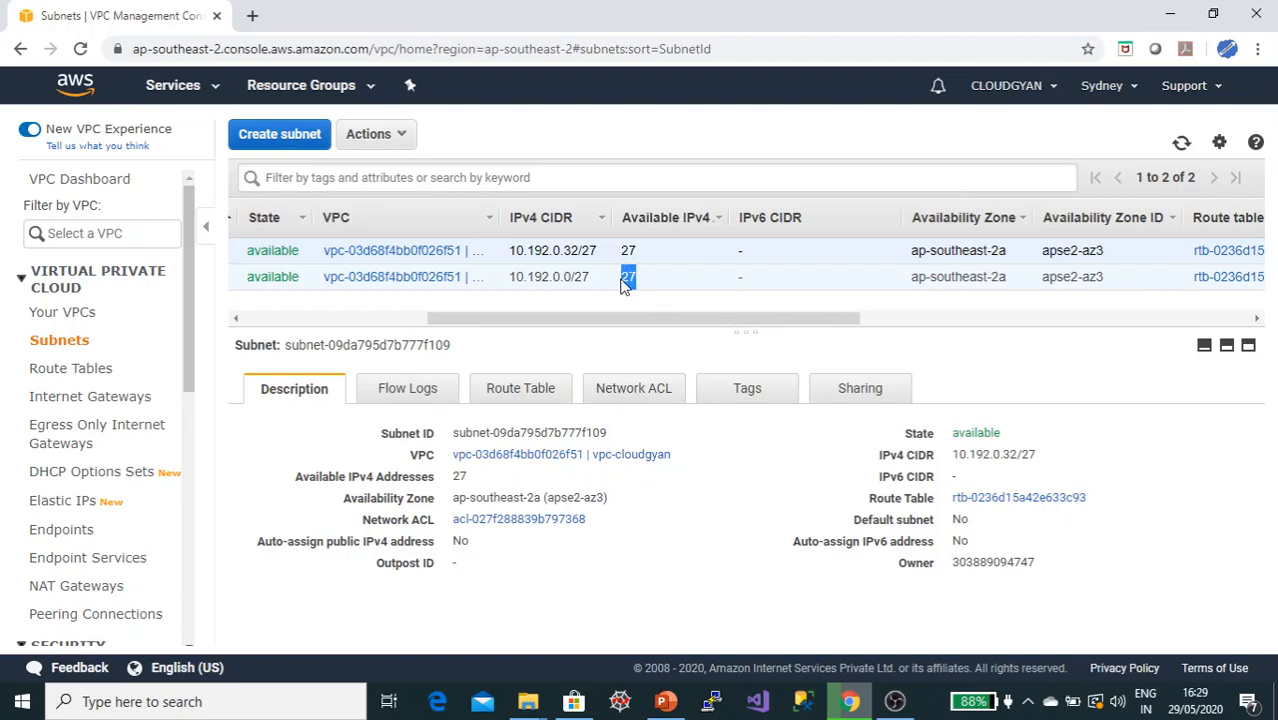
click(625, 281)
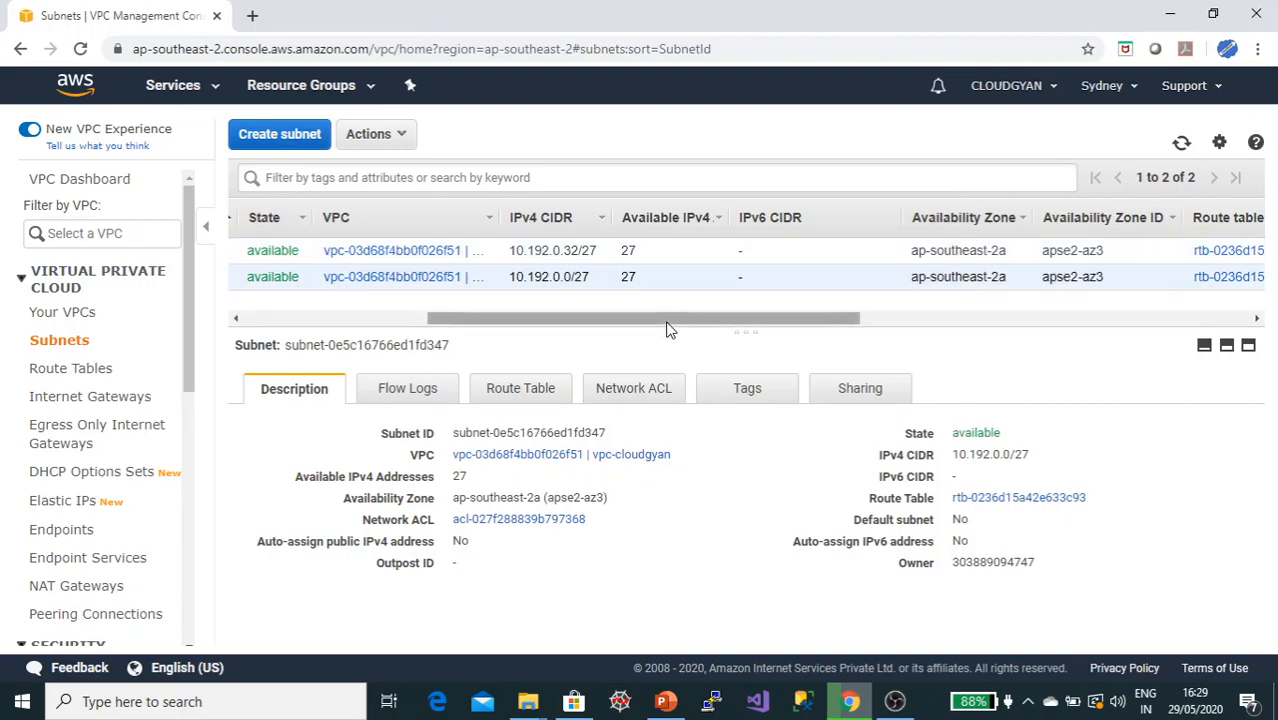
key(alt+Tab)
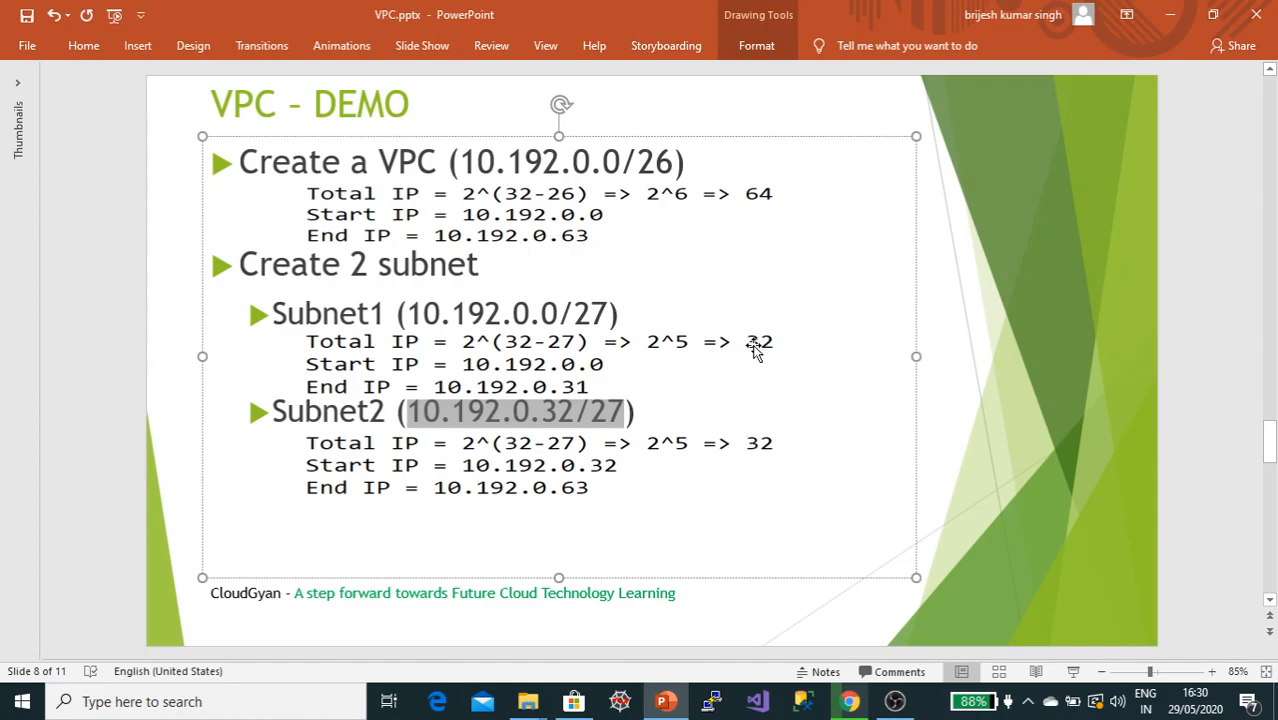
key(alt+Tab)
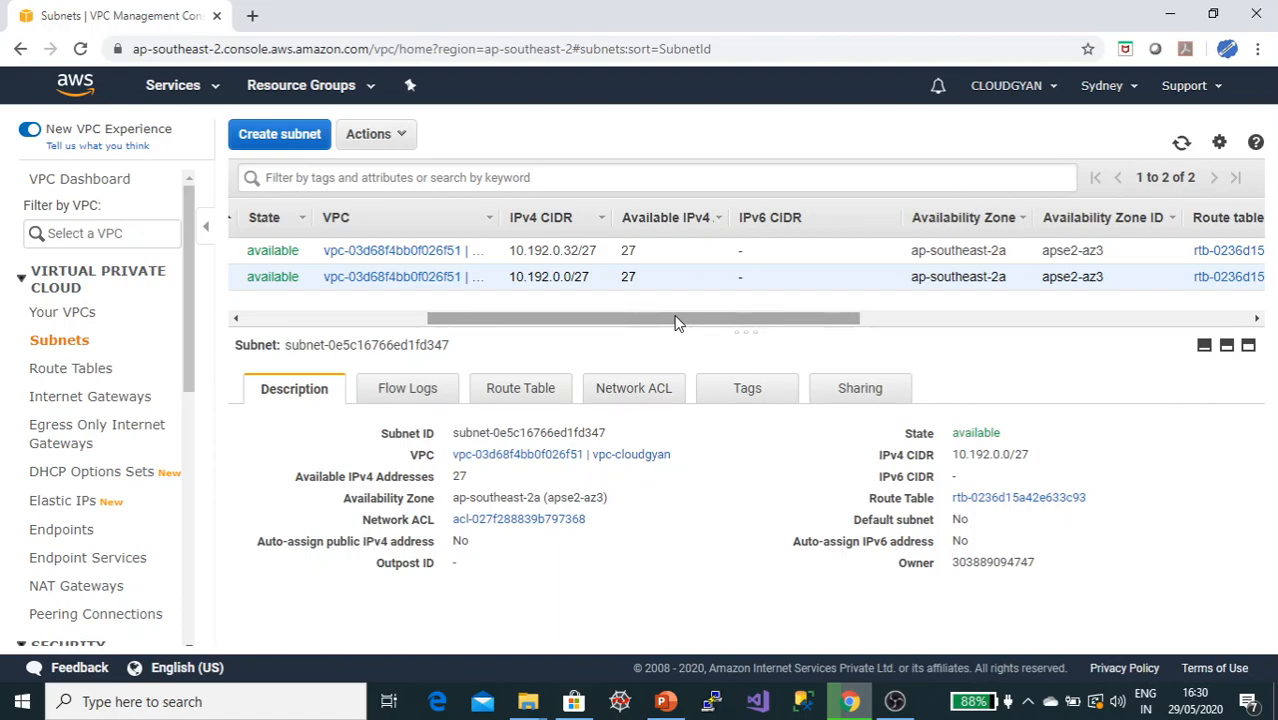
drag(675, 322, 491, 322)
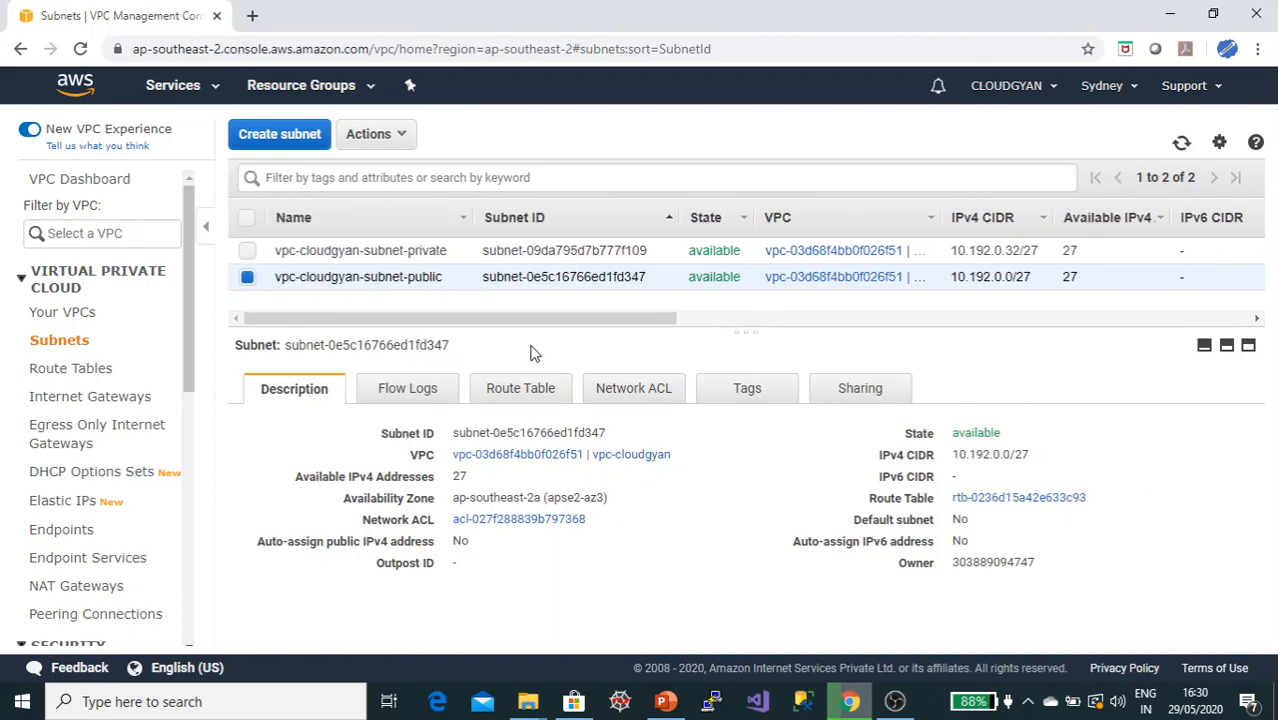
Step: Move to the next slide listing the remaining VPC setup tasks
key(alt+Tab)
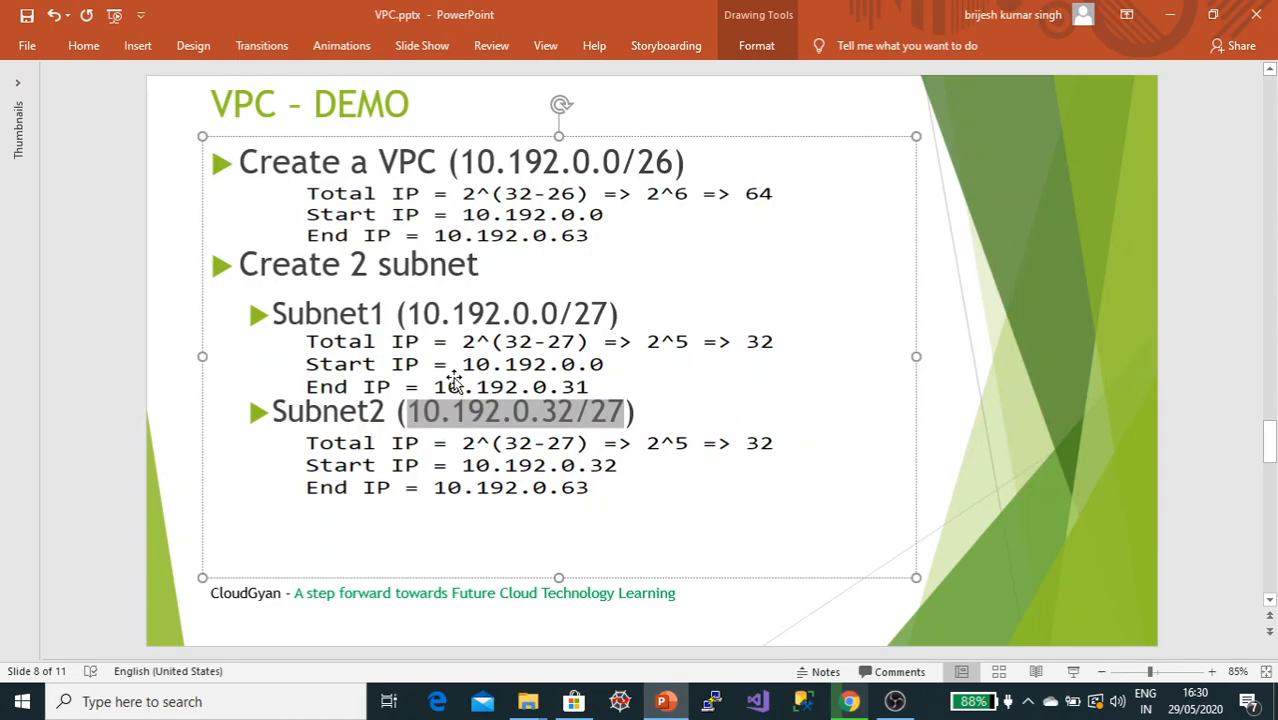
click(98, 338)
scroll(98, 338, down, 1)
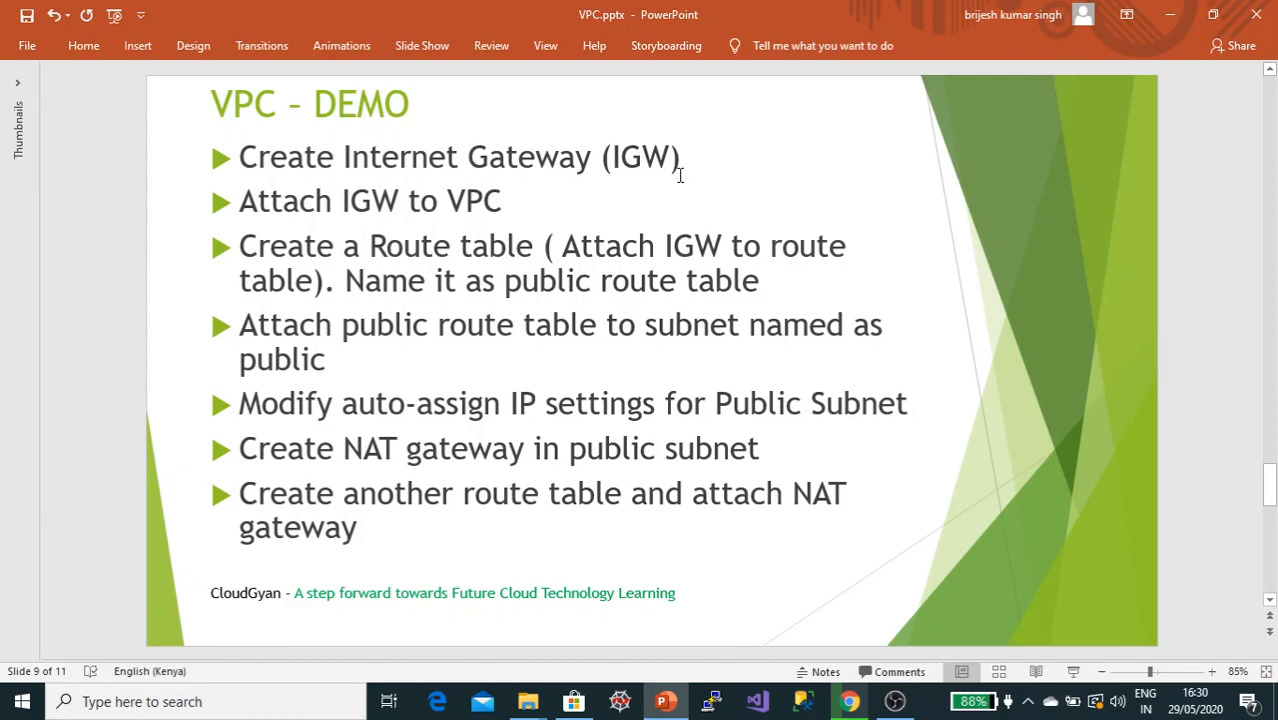
key(alt+Tab)
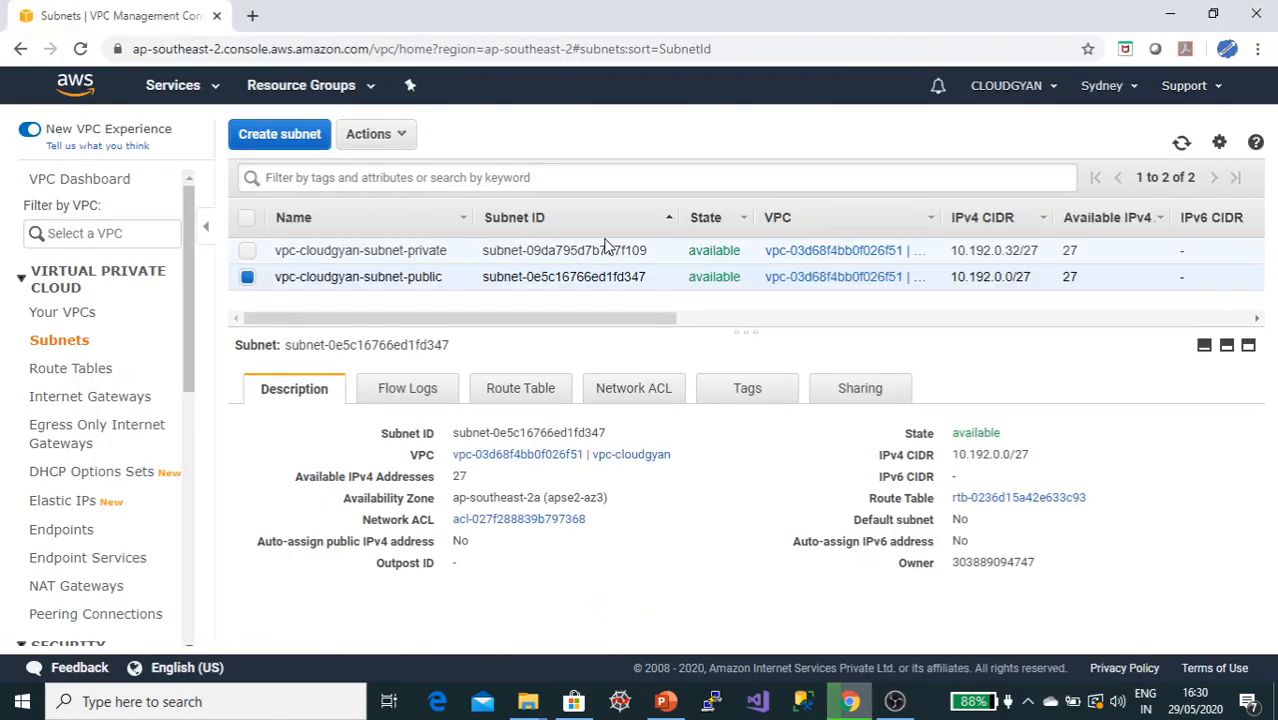
Step: Create an internet gateway named IGW-cloudgyan
click(106, 402)
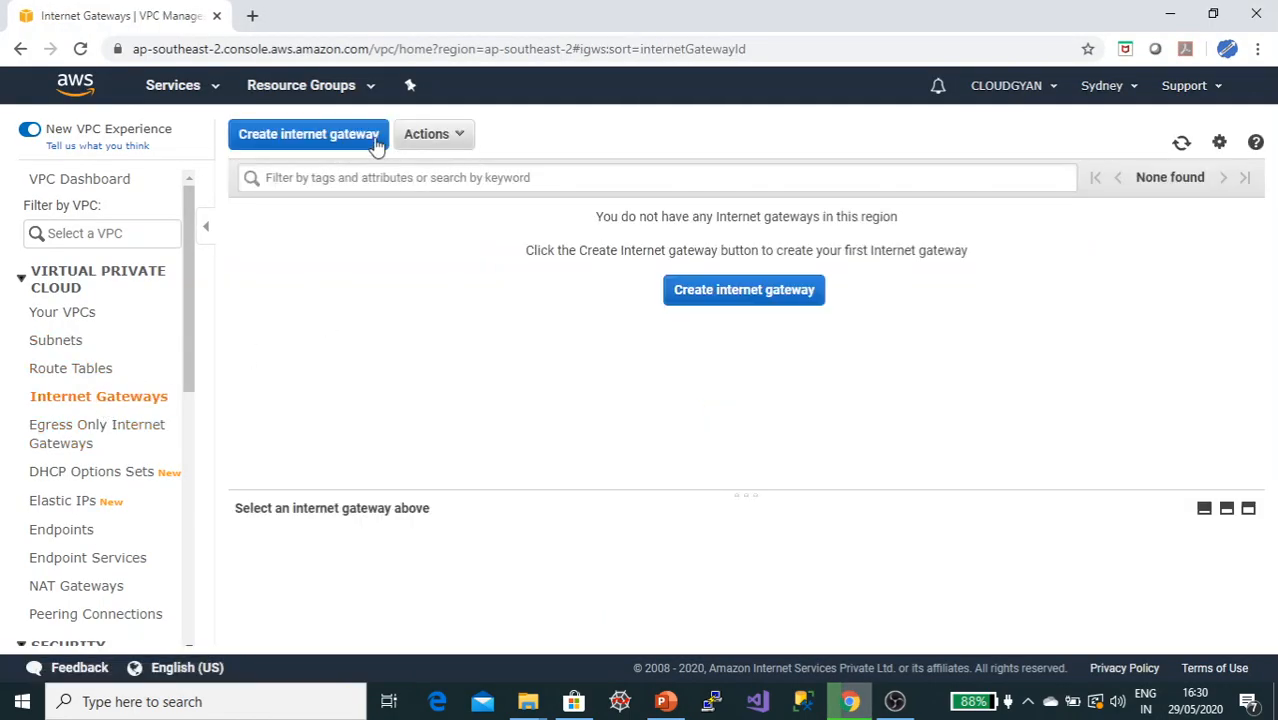
click(328, 134)
click(368, 265)
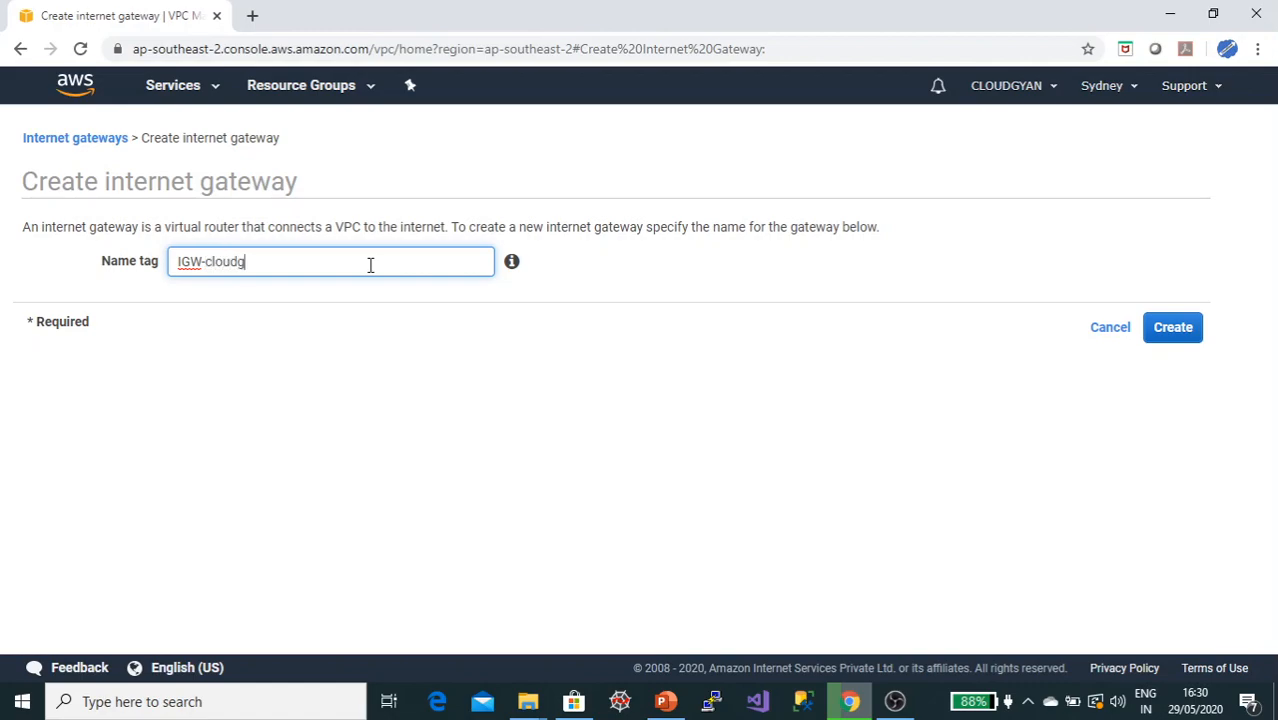
click(1172, 328)
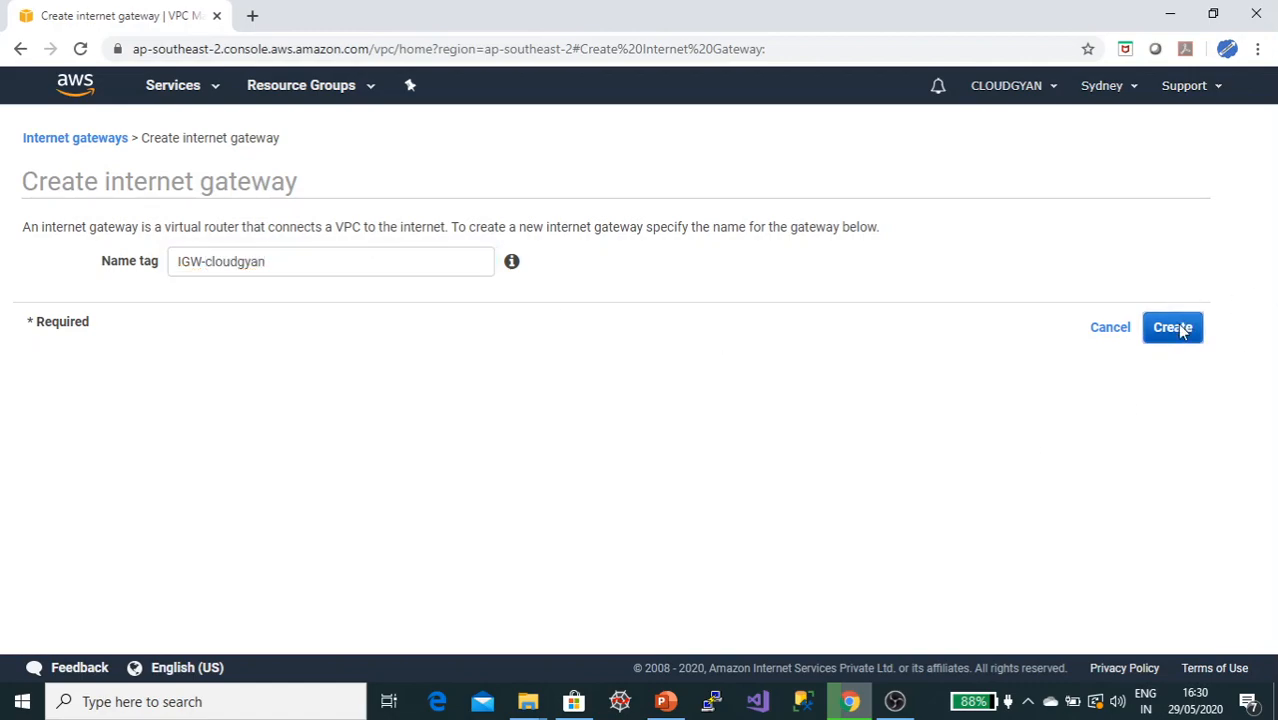
click(874, 350)
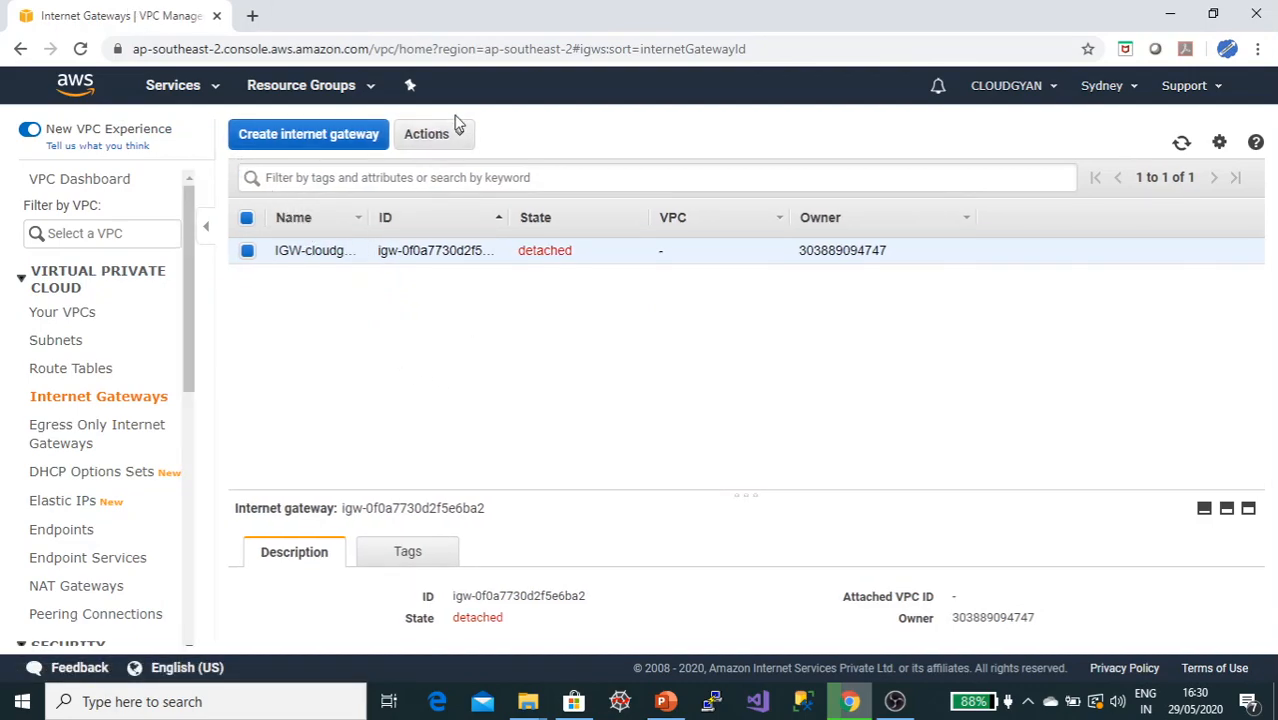
Step: Attach the IGW-cloudgyan internet gateway to the vpc-cloudgyan VPC
click(455, 134)
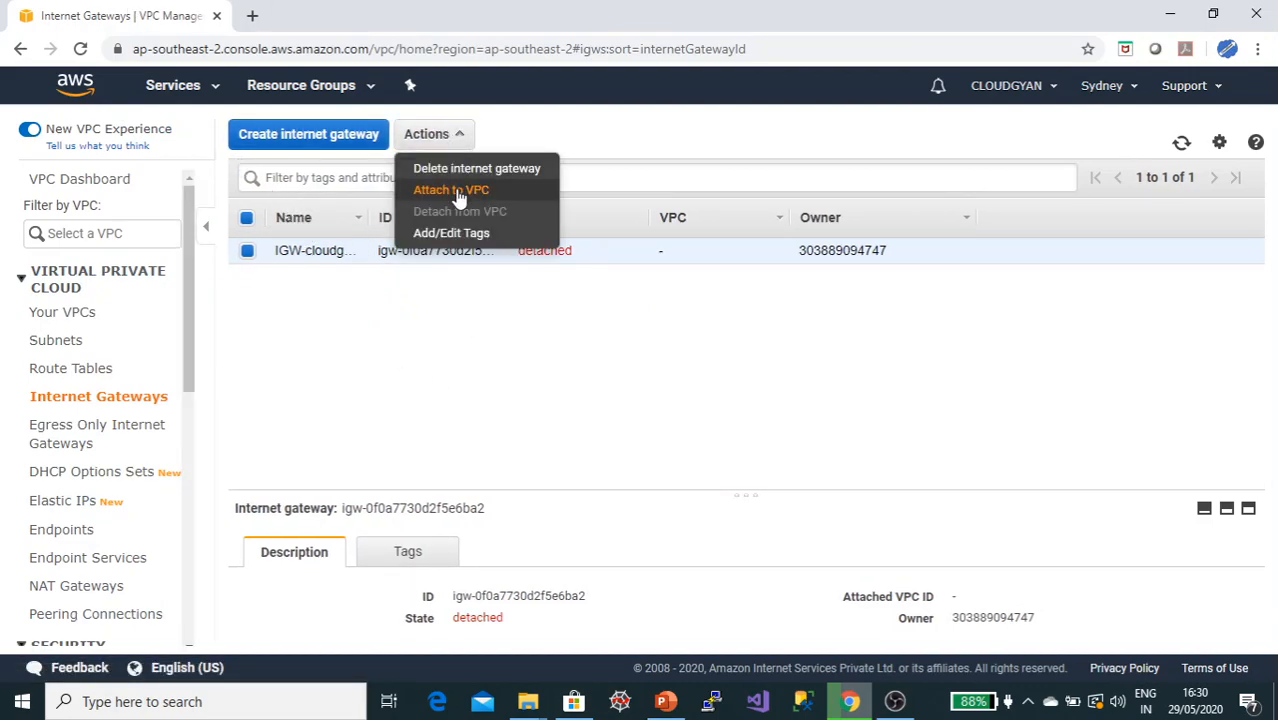
click(452, 190)
click(718, 273)
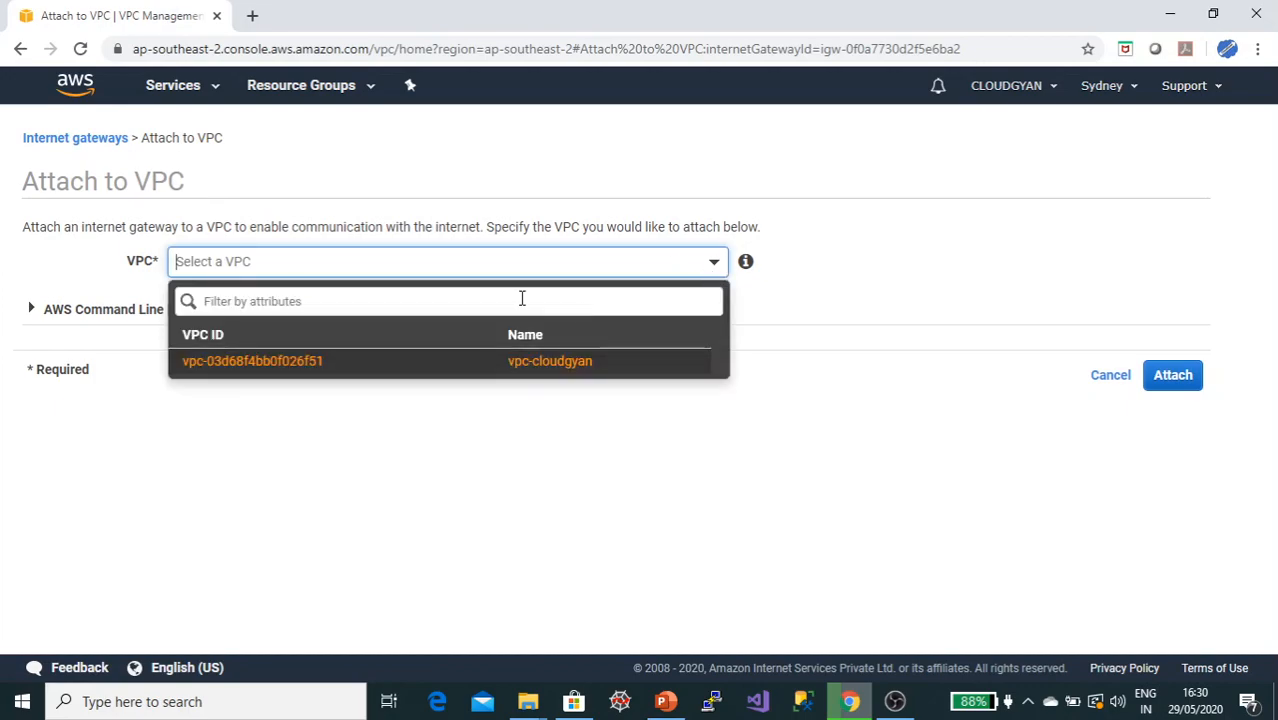
click(569, 359)
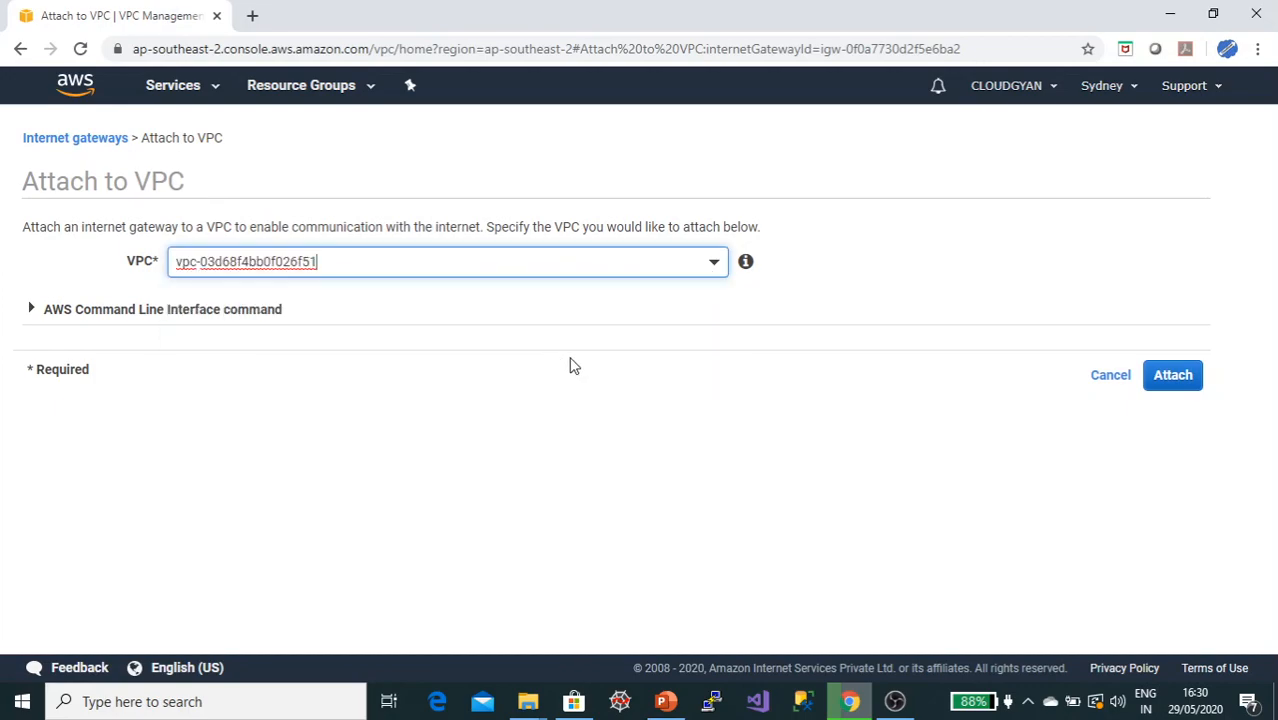
click(1178, 384)
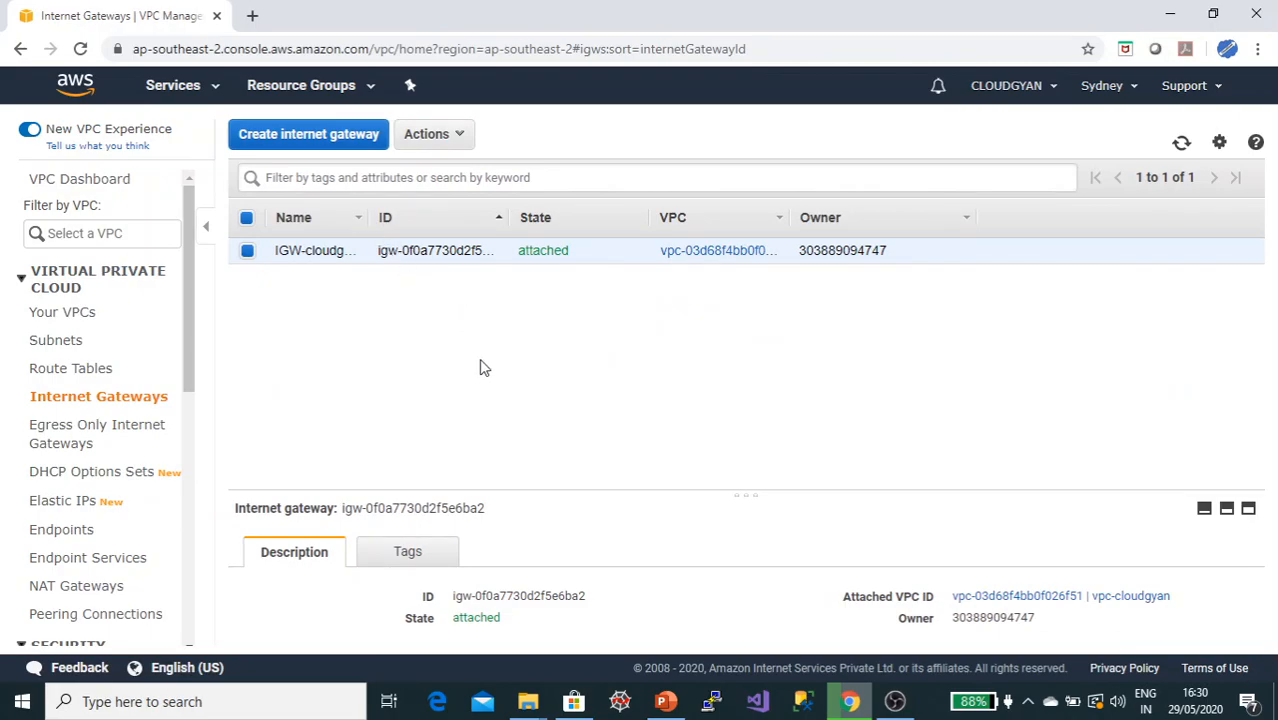
Step: Check the route table task listed on the slide
key(alt+Tab)
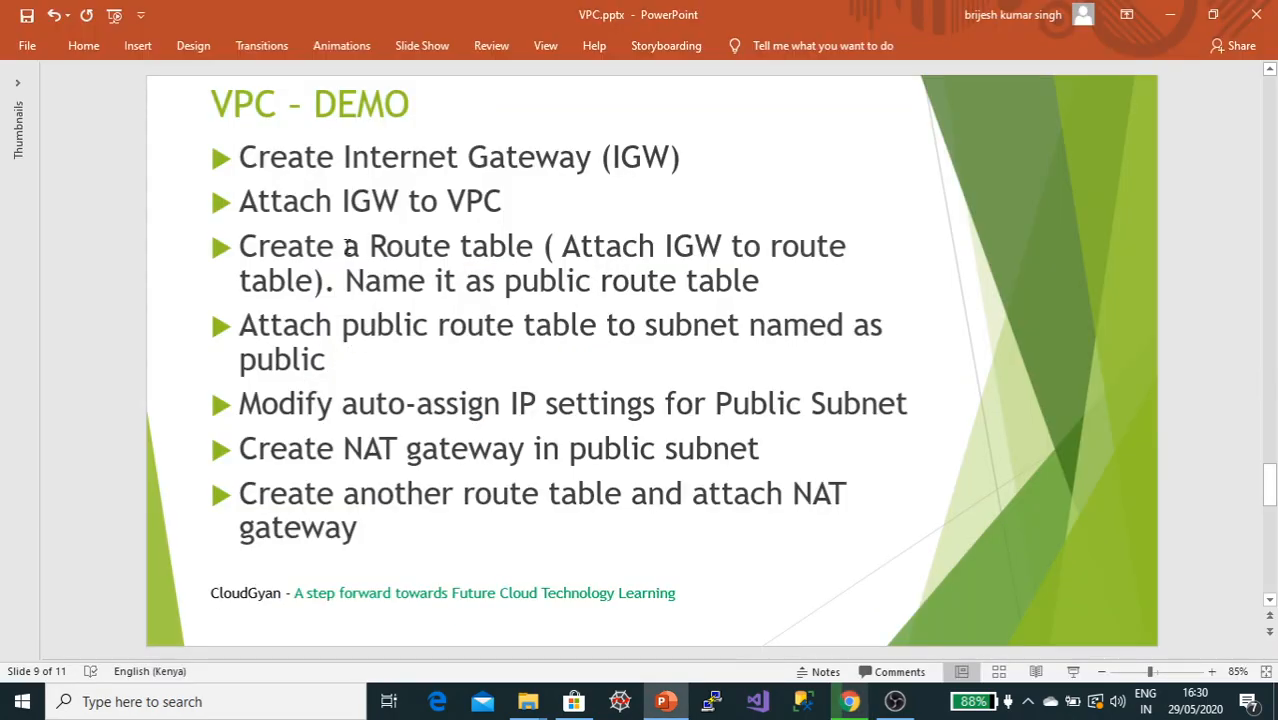
key(alt)
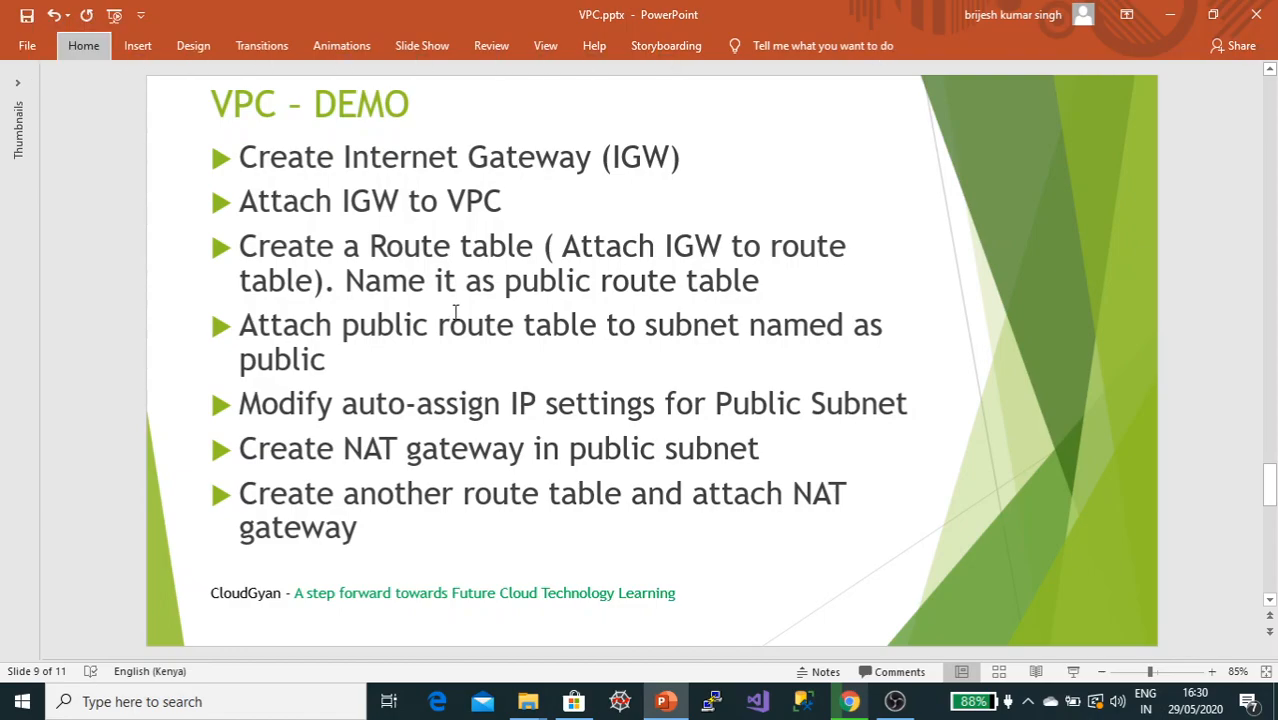
click(636, 284)
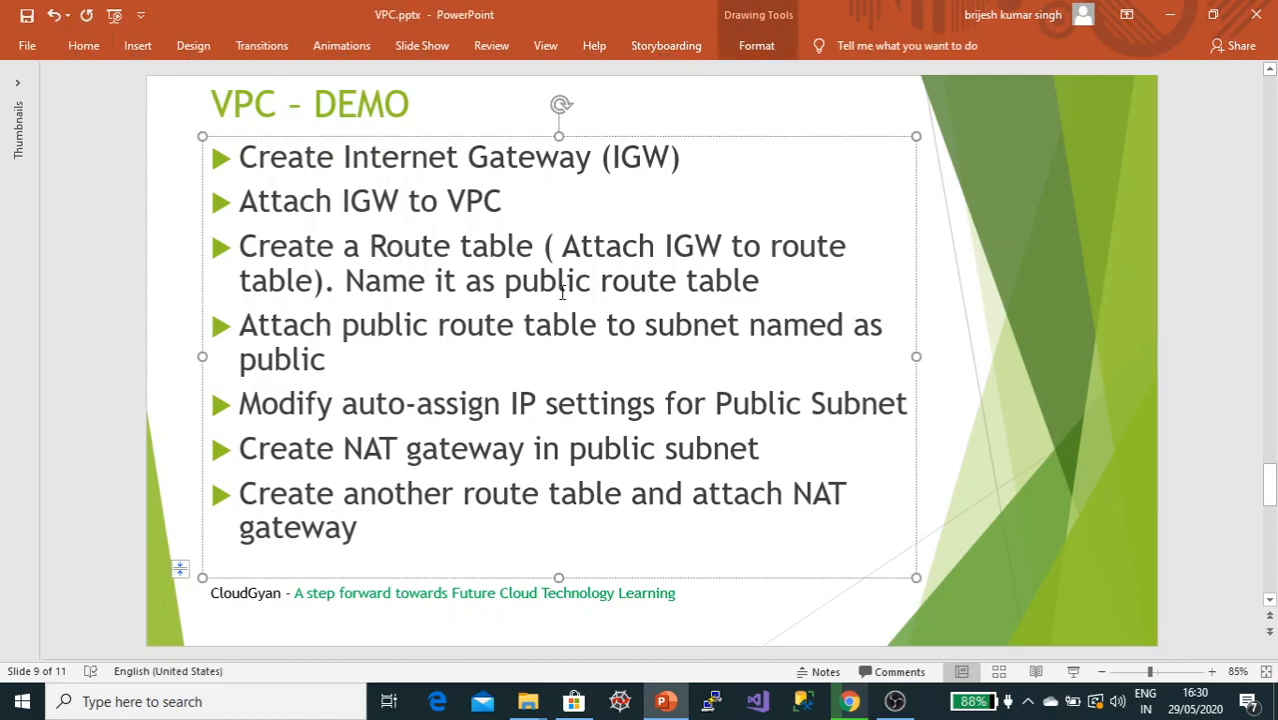
key(alt+Tab)
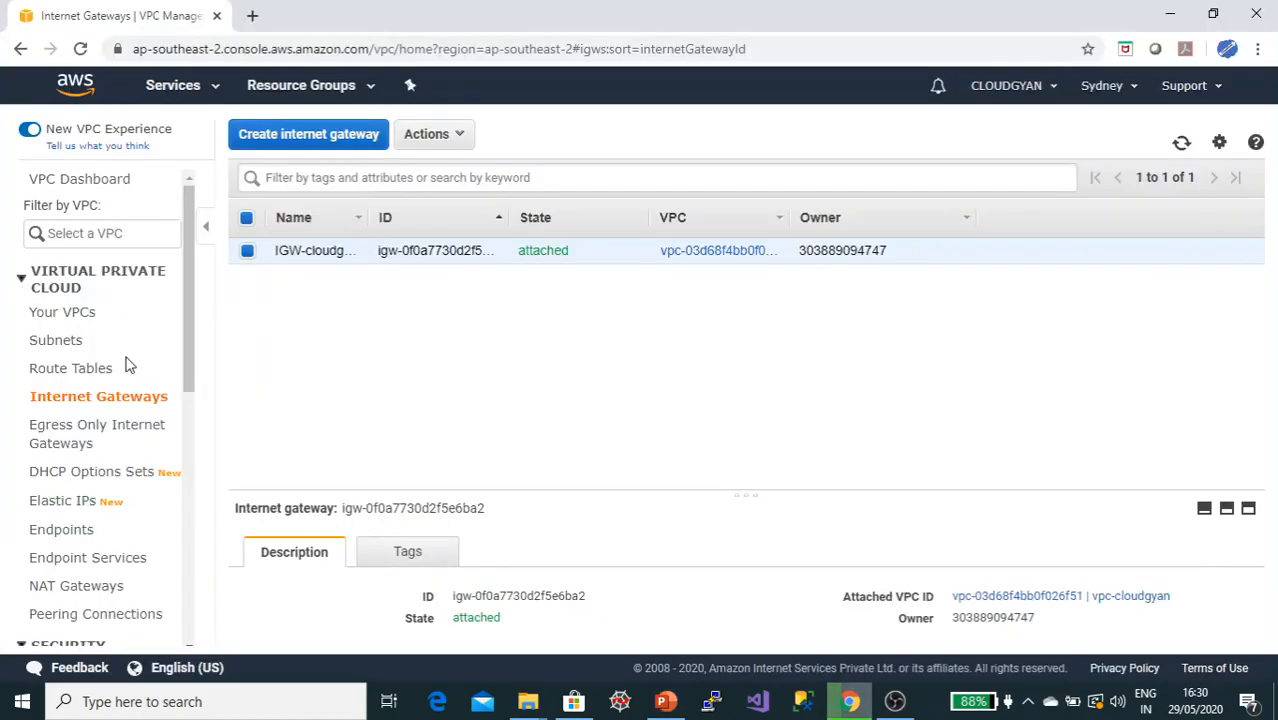
Step: Rename the VPC's main route table to rt-main-default
click(96, 372)
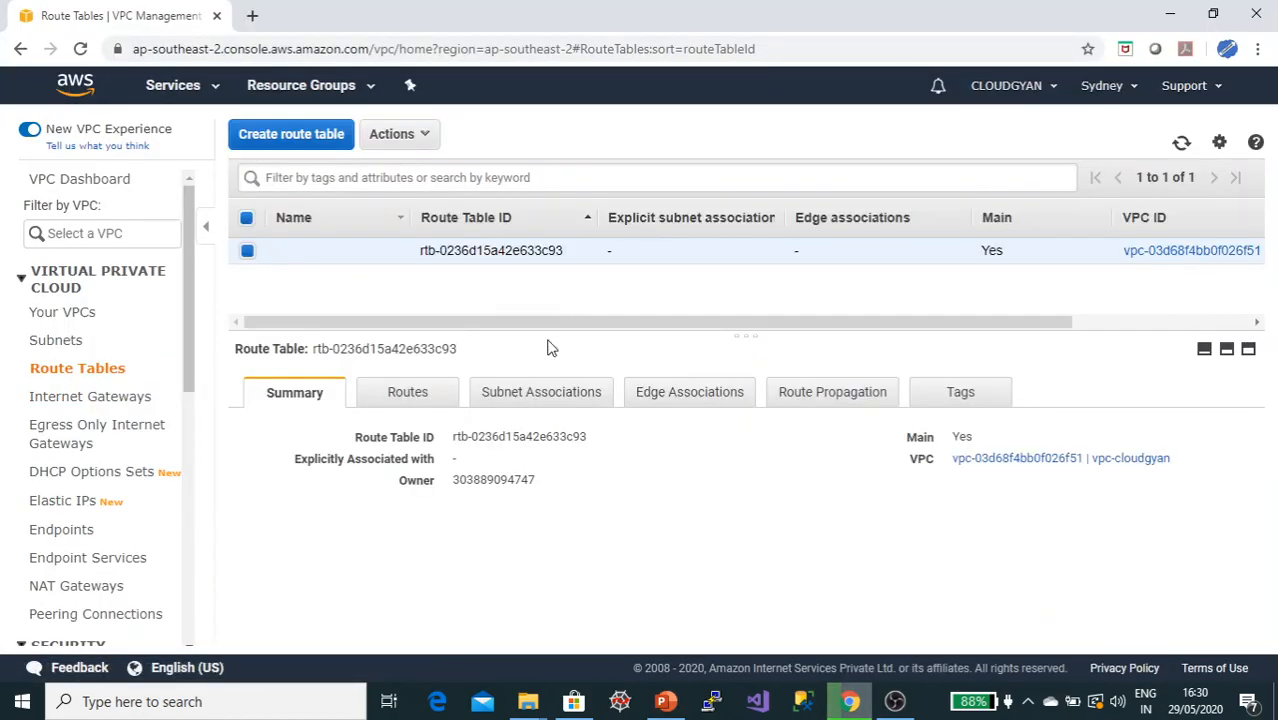
click(392, 251)
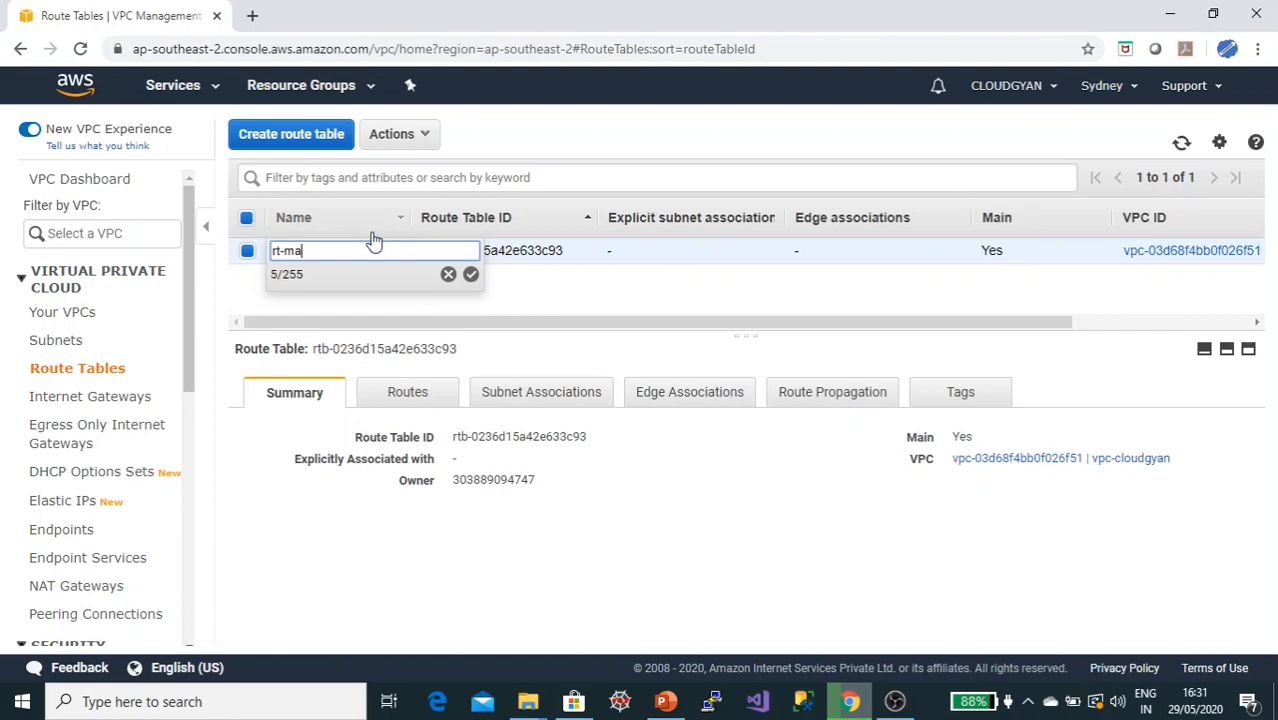
text(fault)
click(471, 274)
Step: Create a route table named rt-public in the vpc-cloudgyan VPC
click(283, 143)
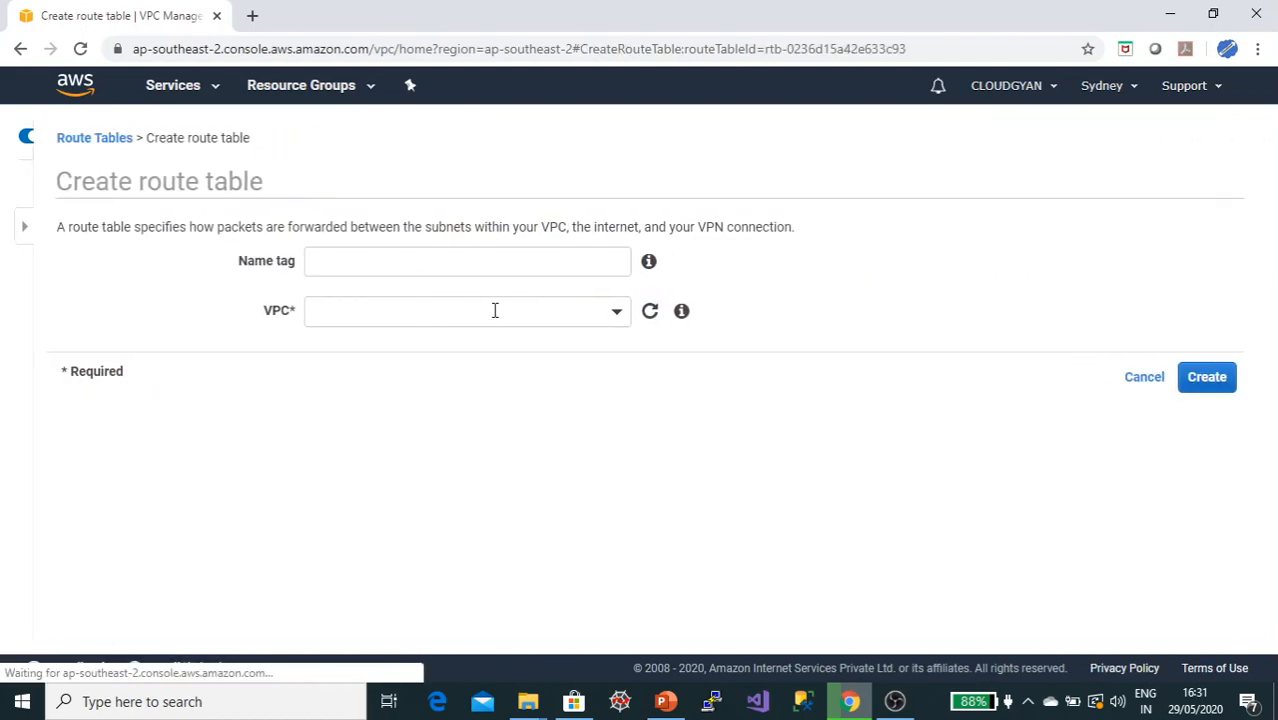
click(419, 257)
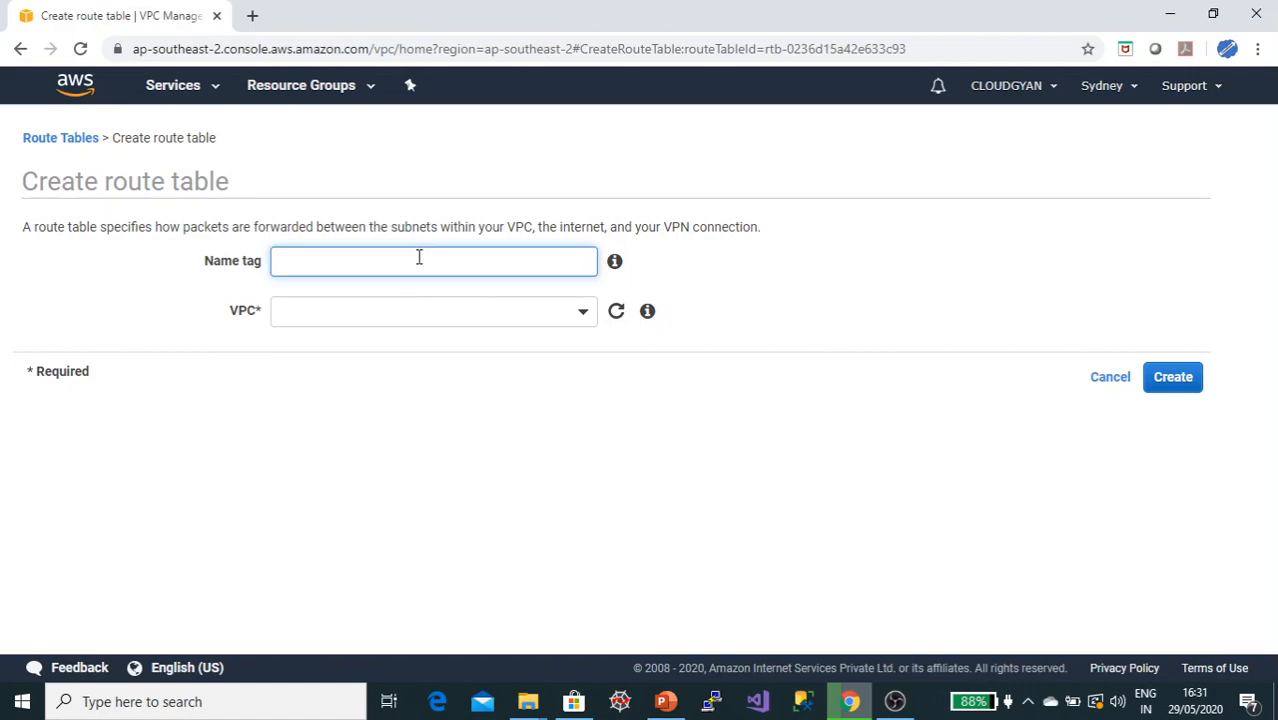
text(rt-public)
click(422, 311)
click(399, 391)
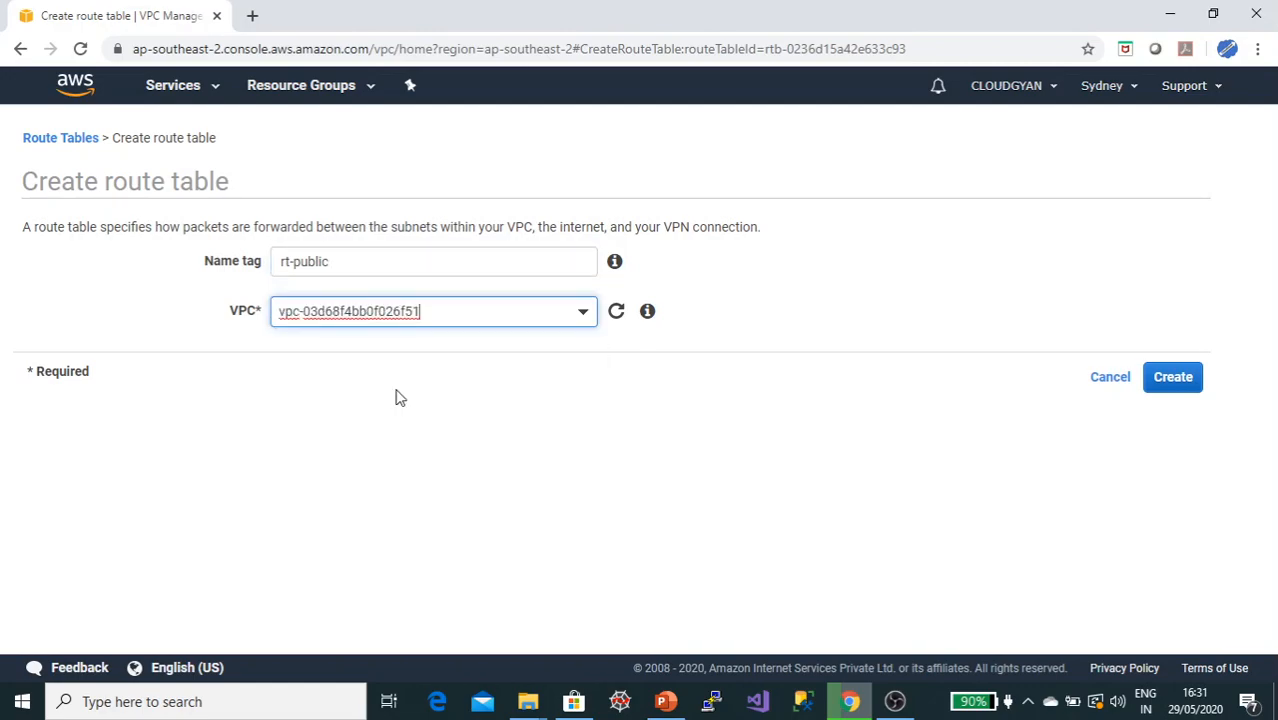
click(1168, 377)
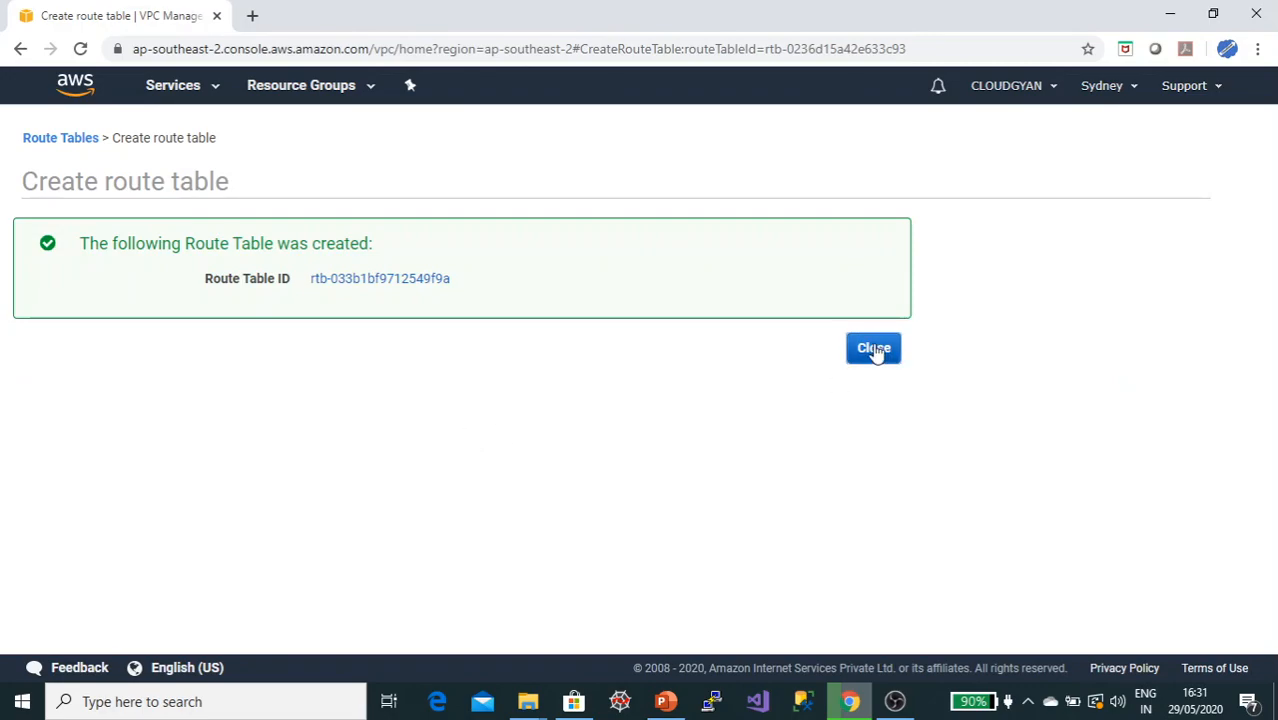
click(874, 349)
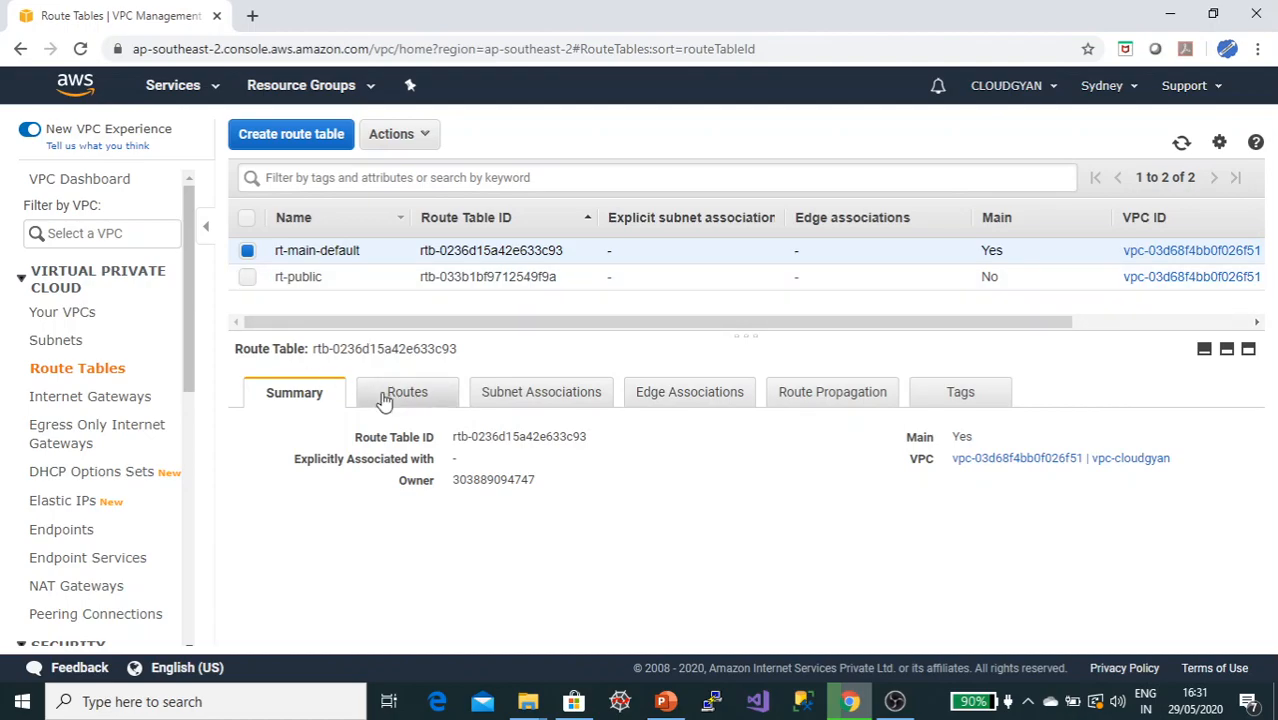
Step: Create a route table named rt-private in the vpc-cloudgyan VPC
click(294, 134)
click(357, 256)
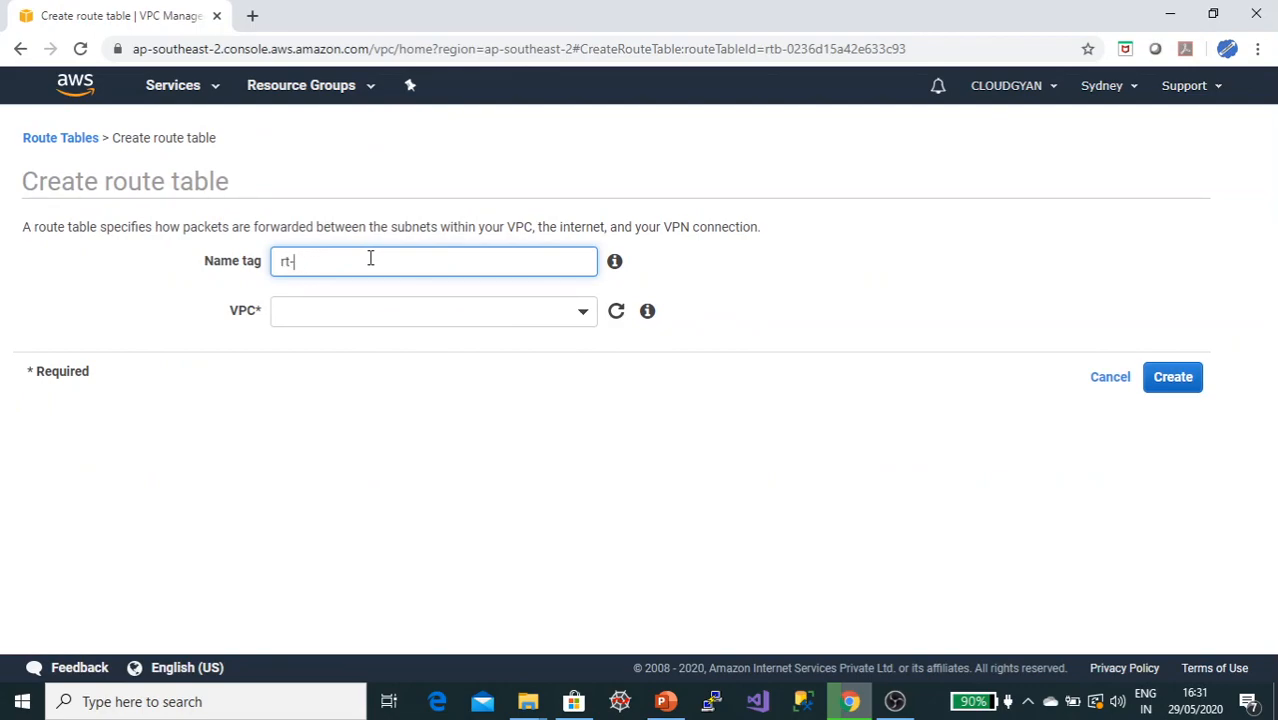
click(458, 312)
click(391, 390)
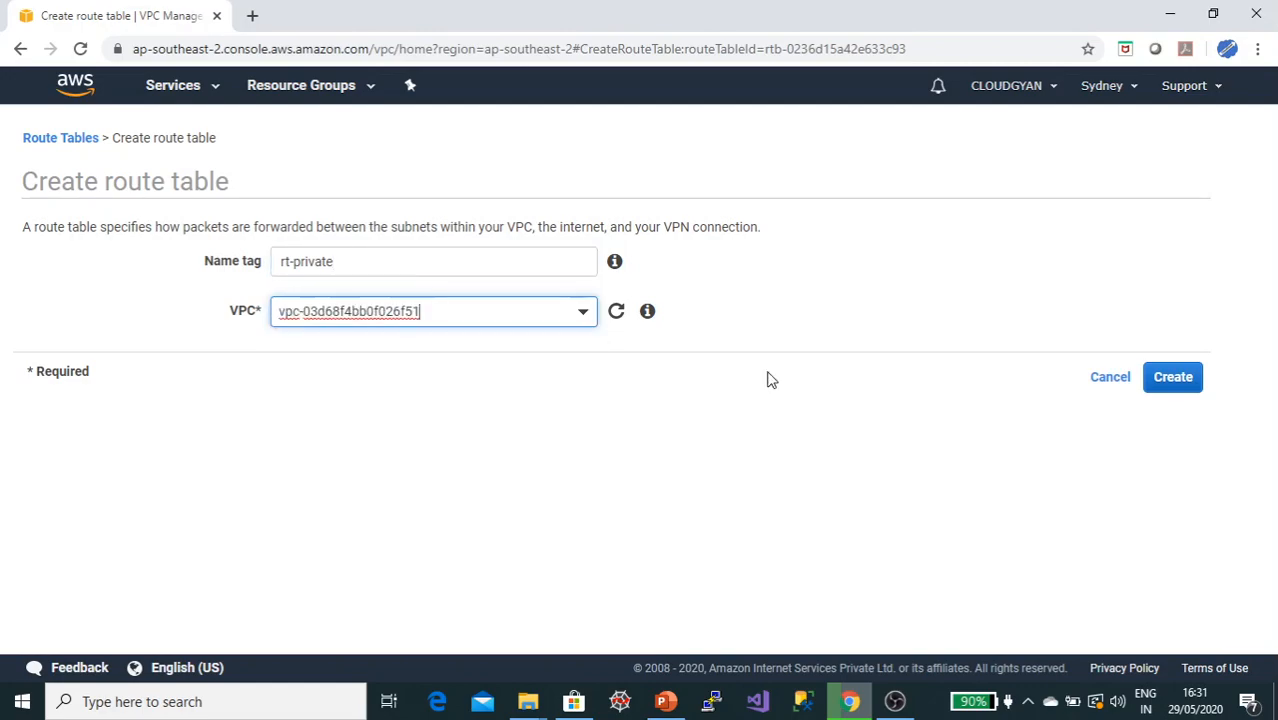
click(1170, 378)
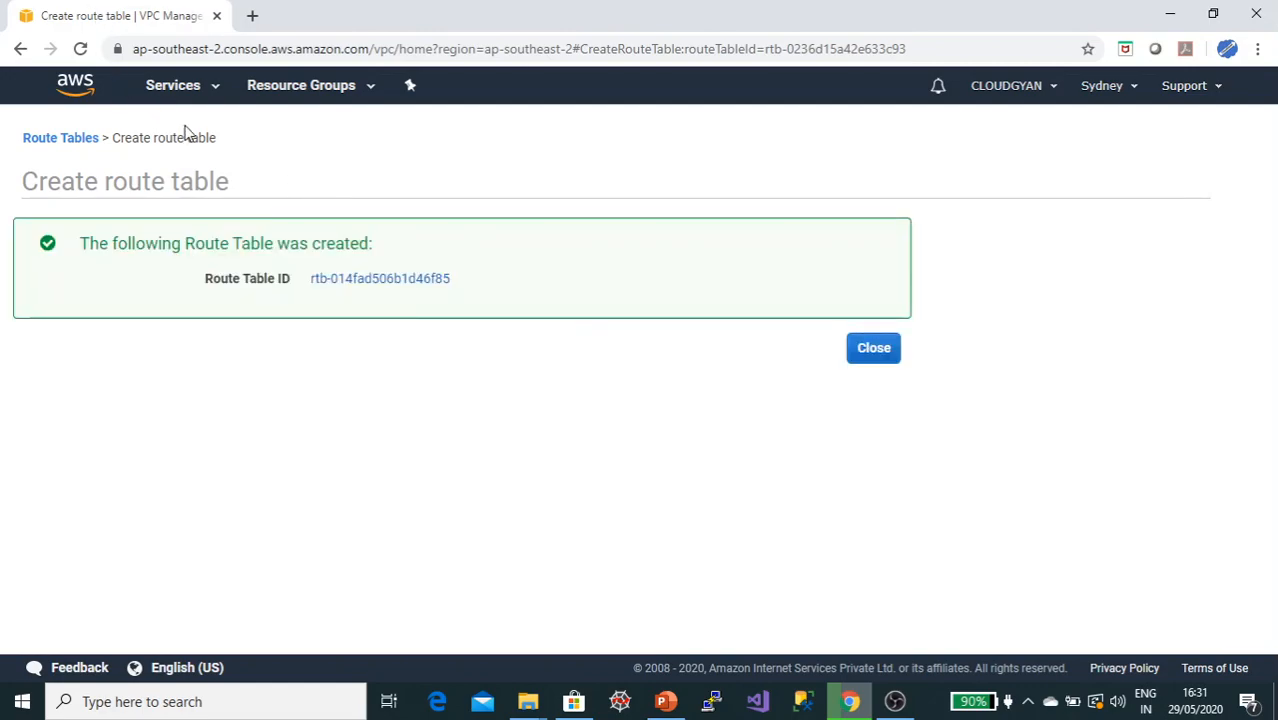
click(870, 347)
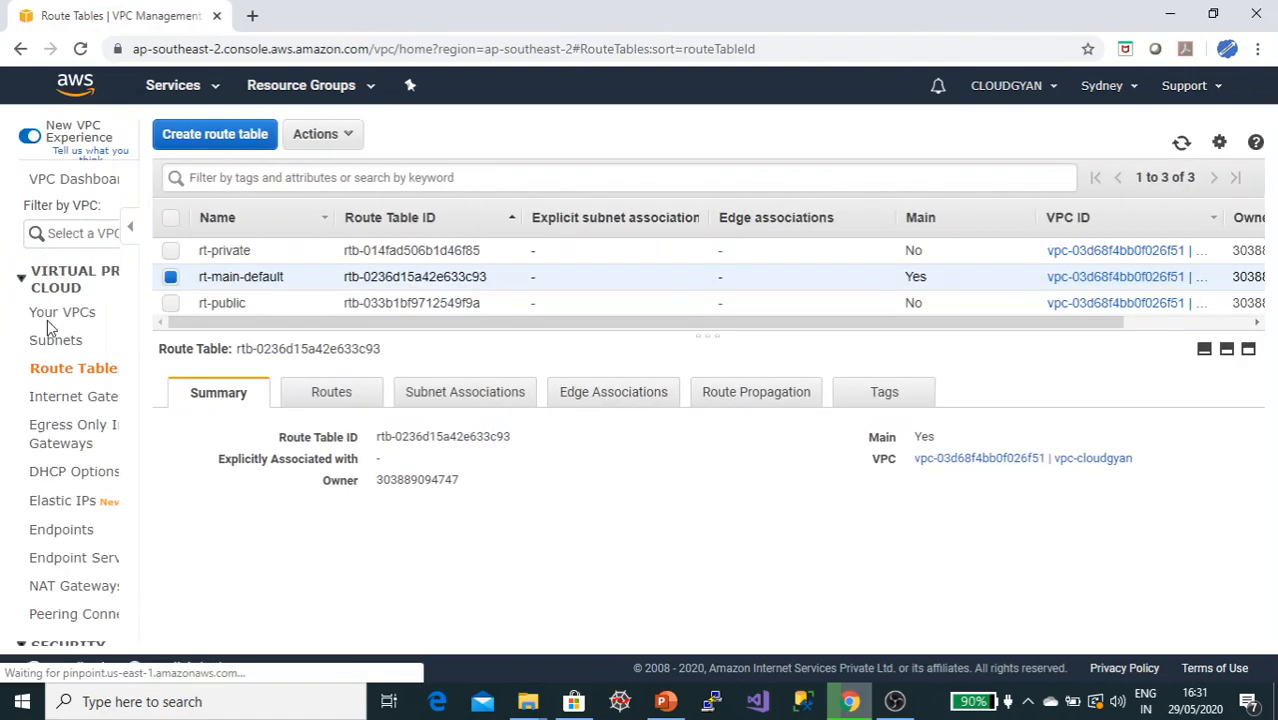
Step: Select the rt-public route table and review the remaining tasks on the slide
click(322, 304)
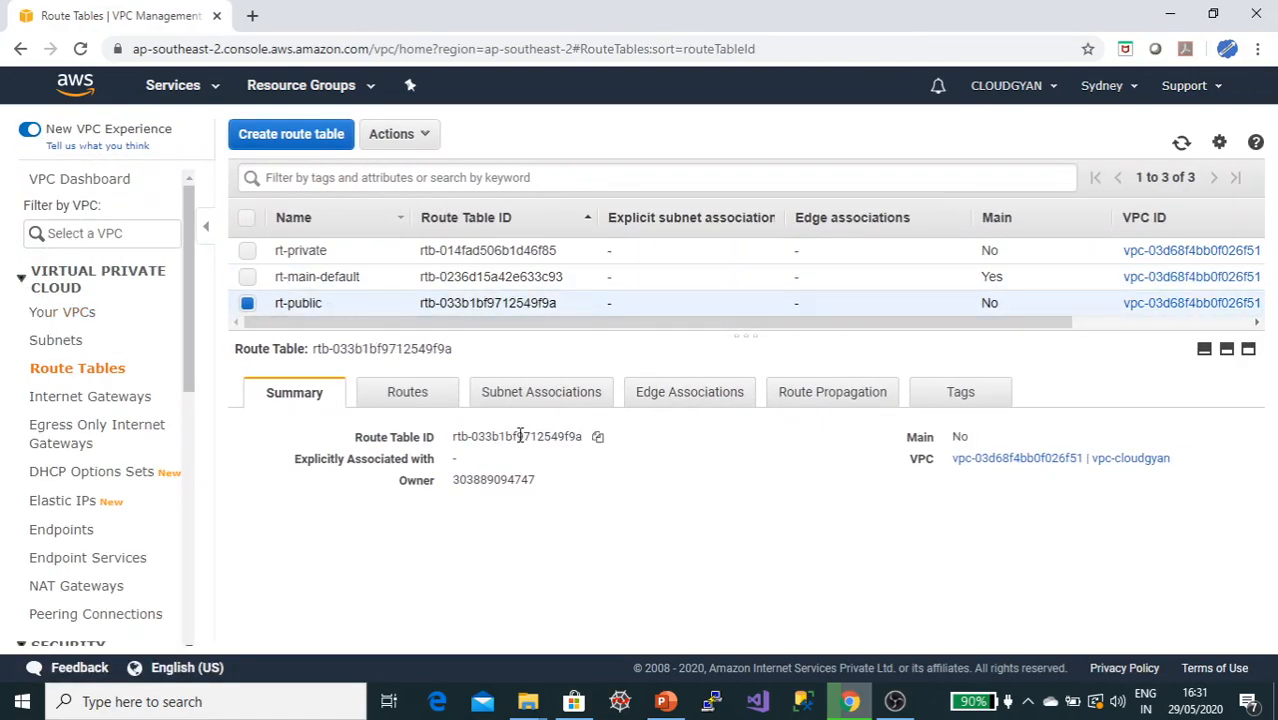
key(alt+Tab)
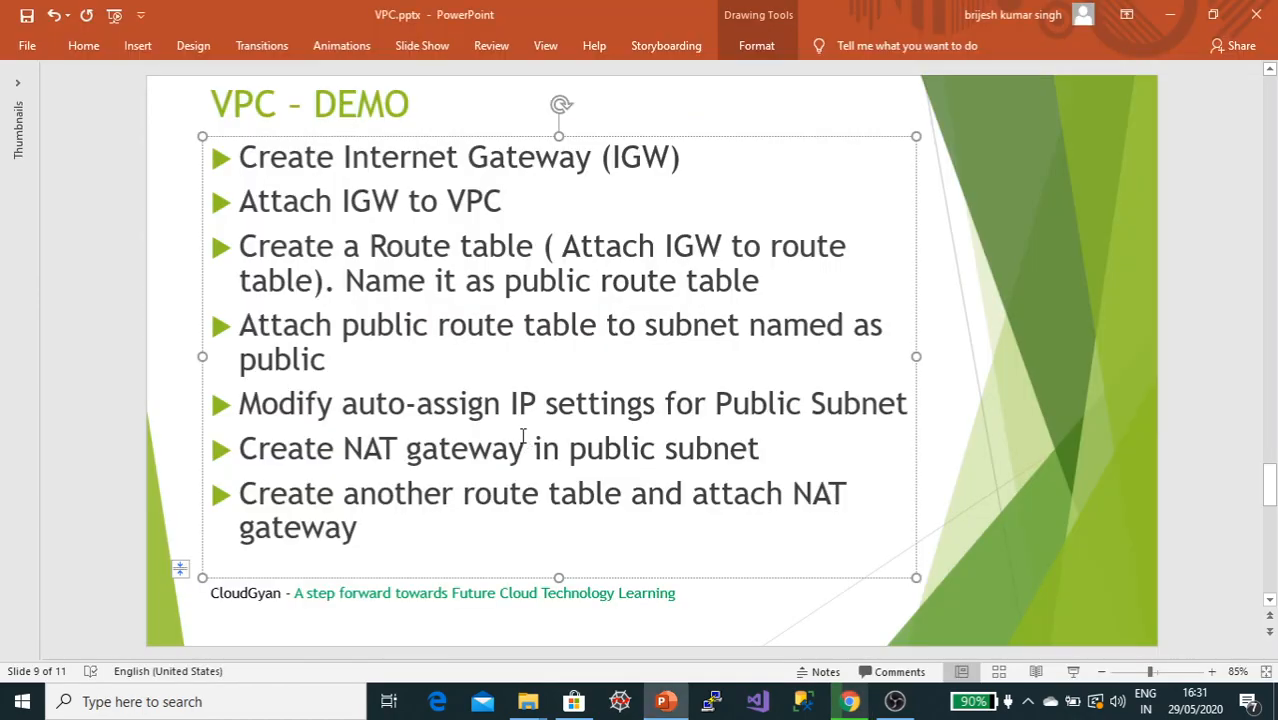
key(alt+Tab)
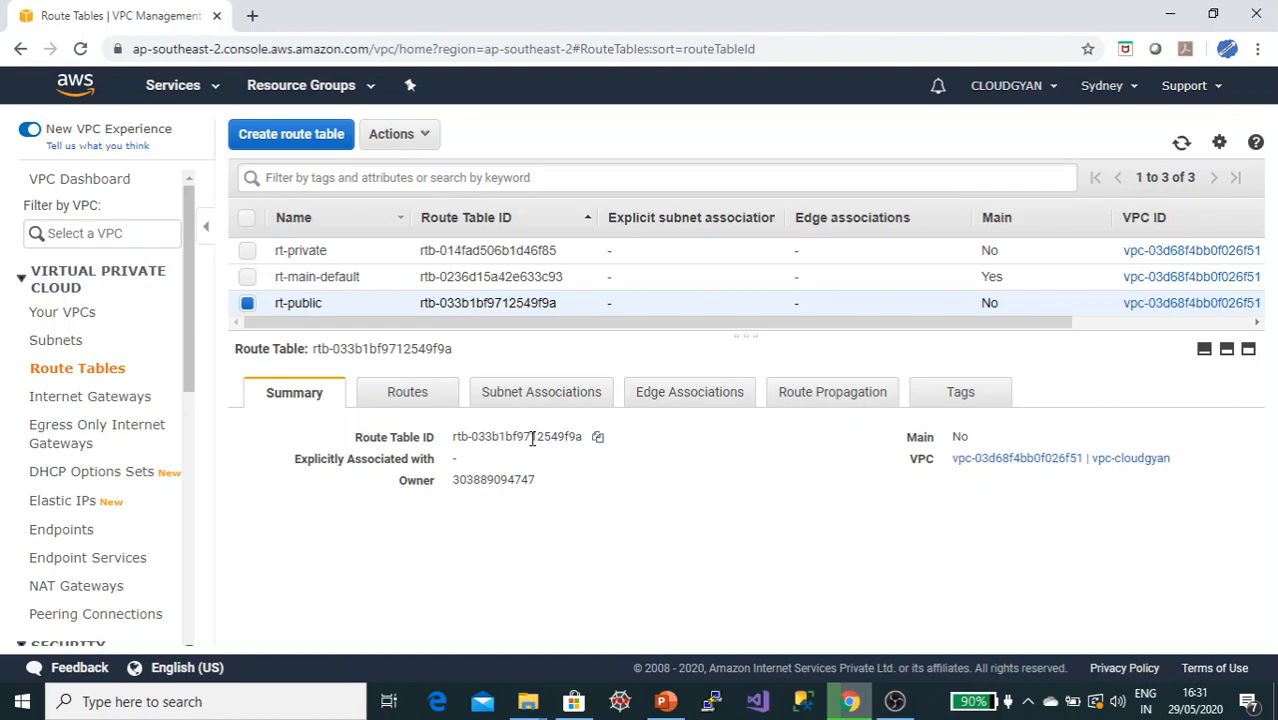
Step: Add a 0.0.0.0/0 route to rt-public targeting the IGW-cloudgyan internet gateway and save the routes
click(408, 395)
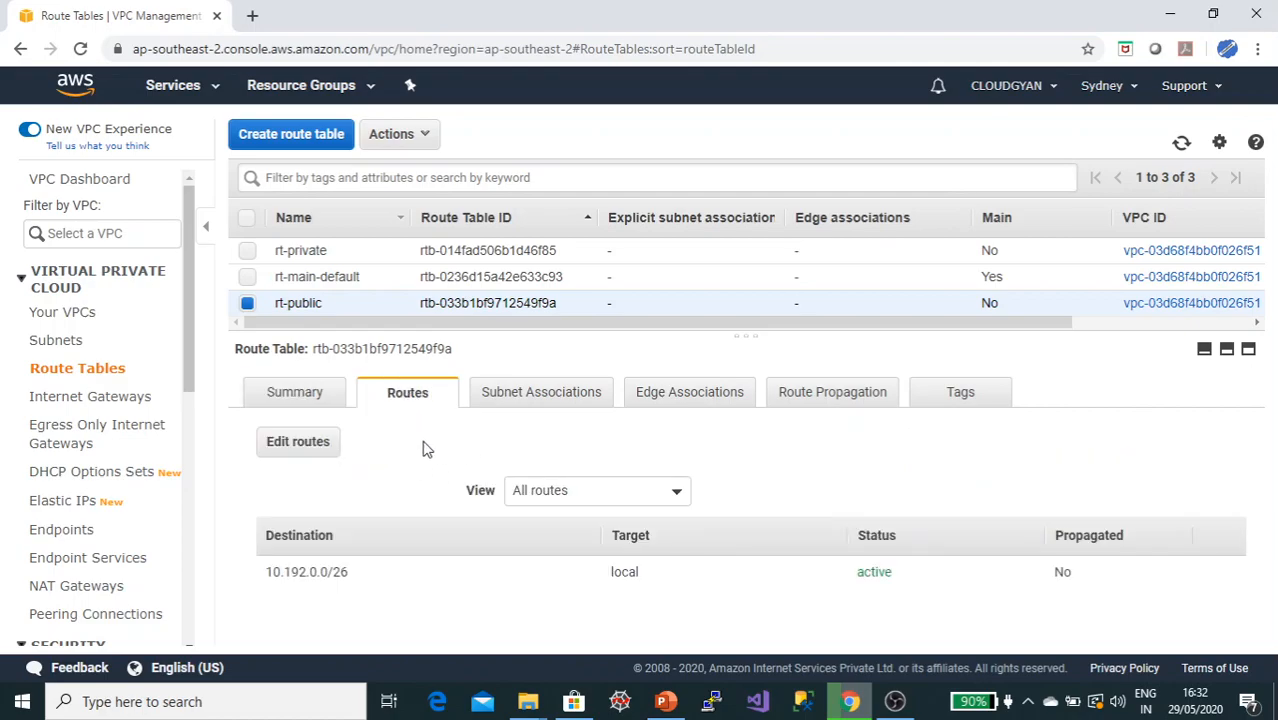
click(519, 404)
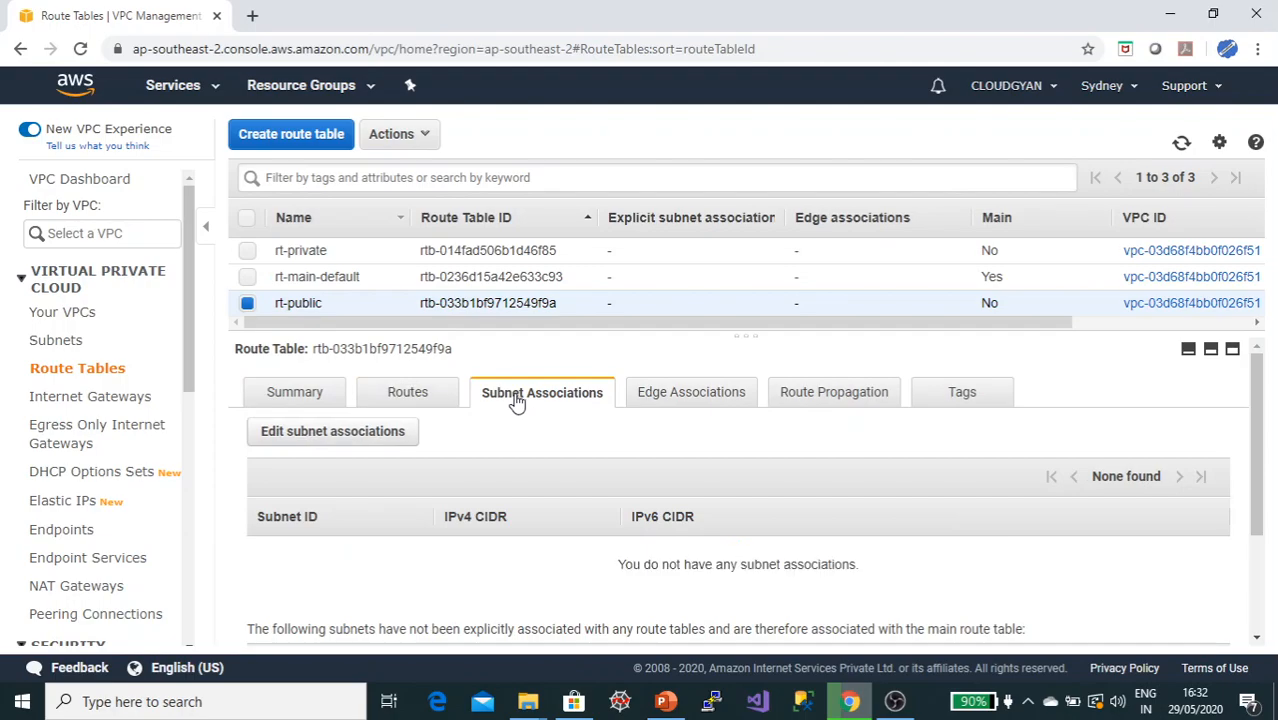
click(402, 398)
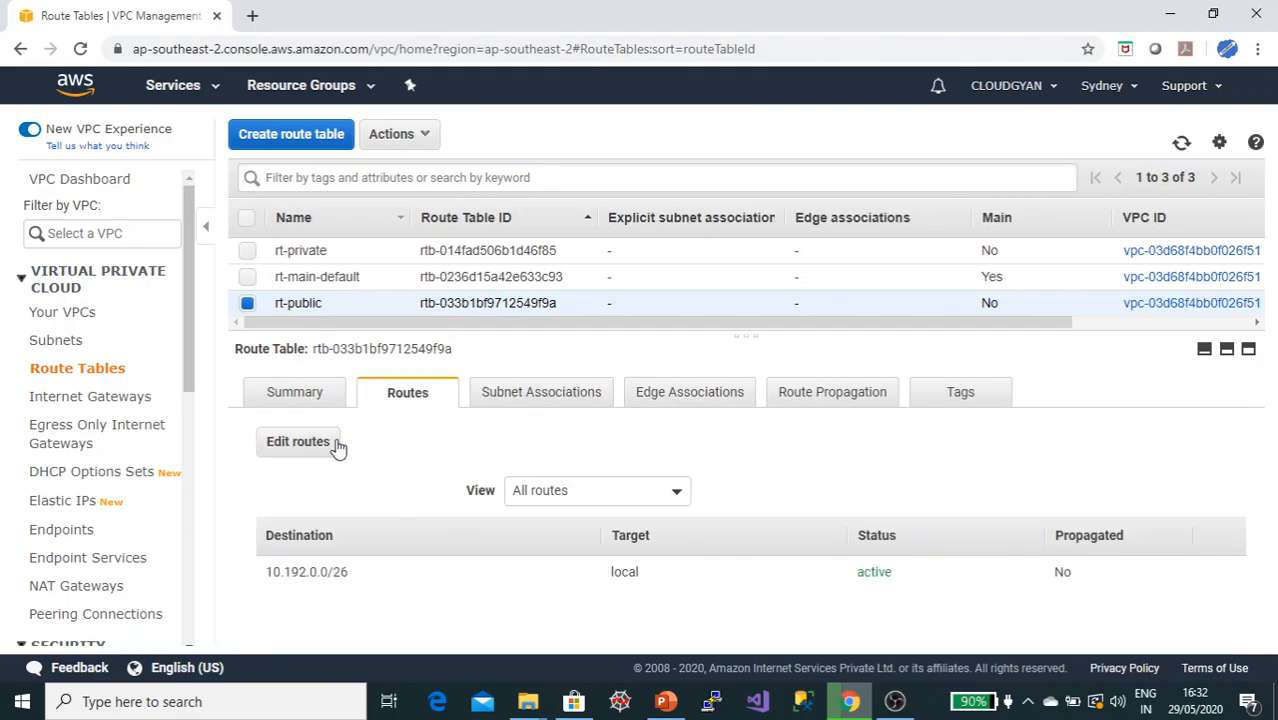
click(305, 448)
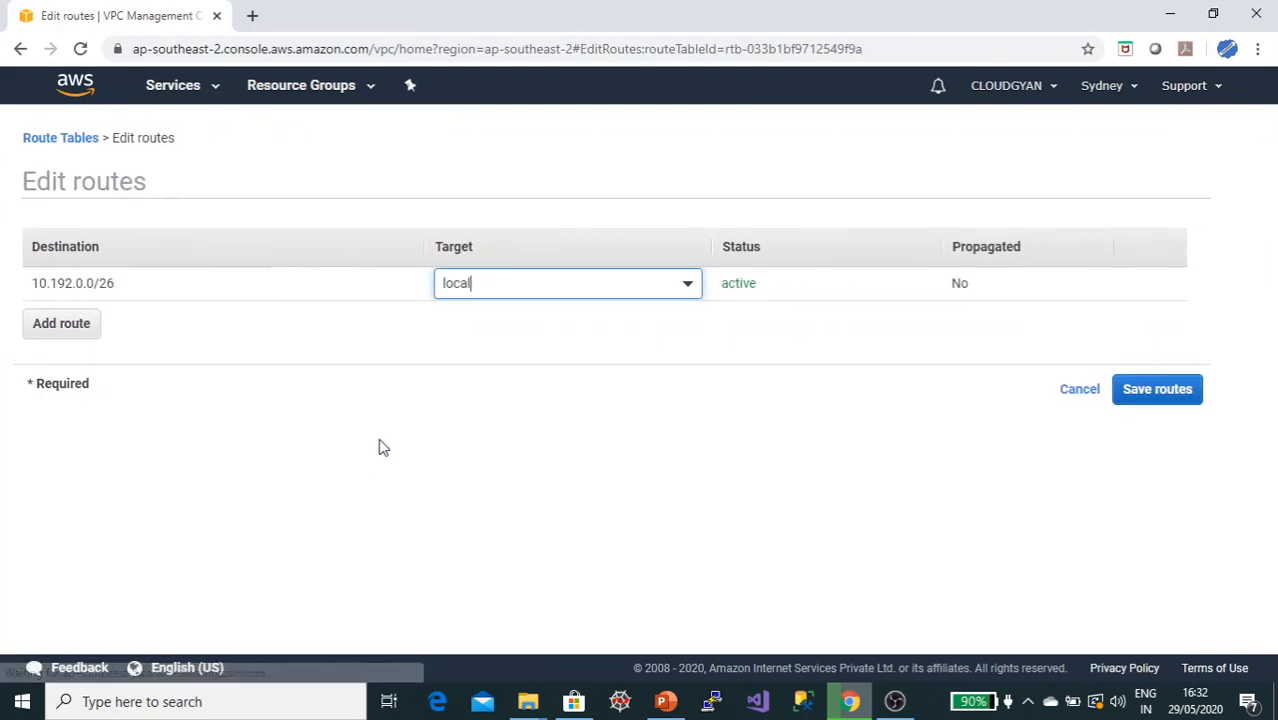
click(62, 324)
click(153, 318)
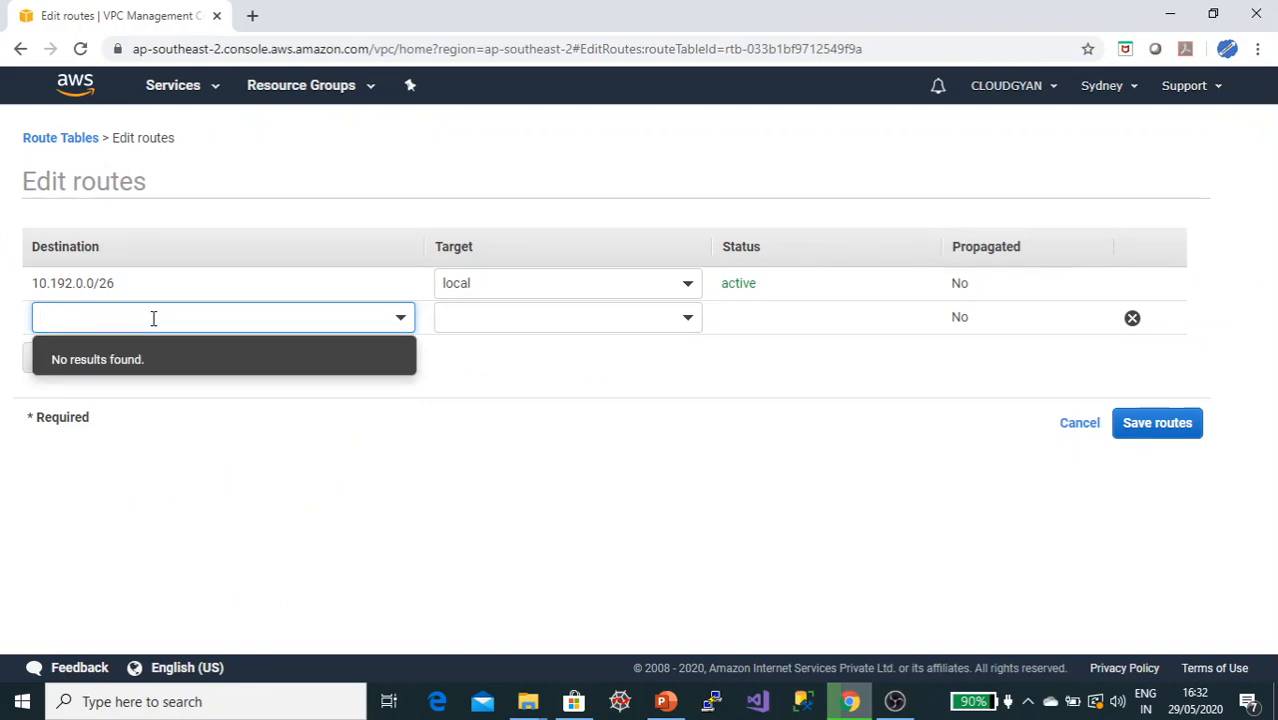
text(0)
click(80, 365)
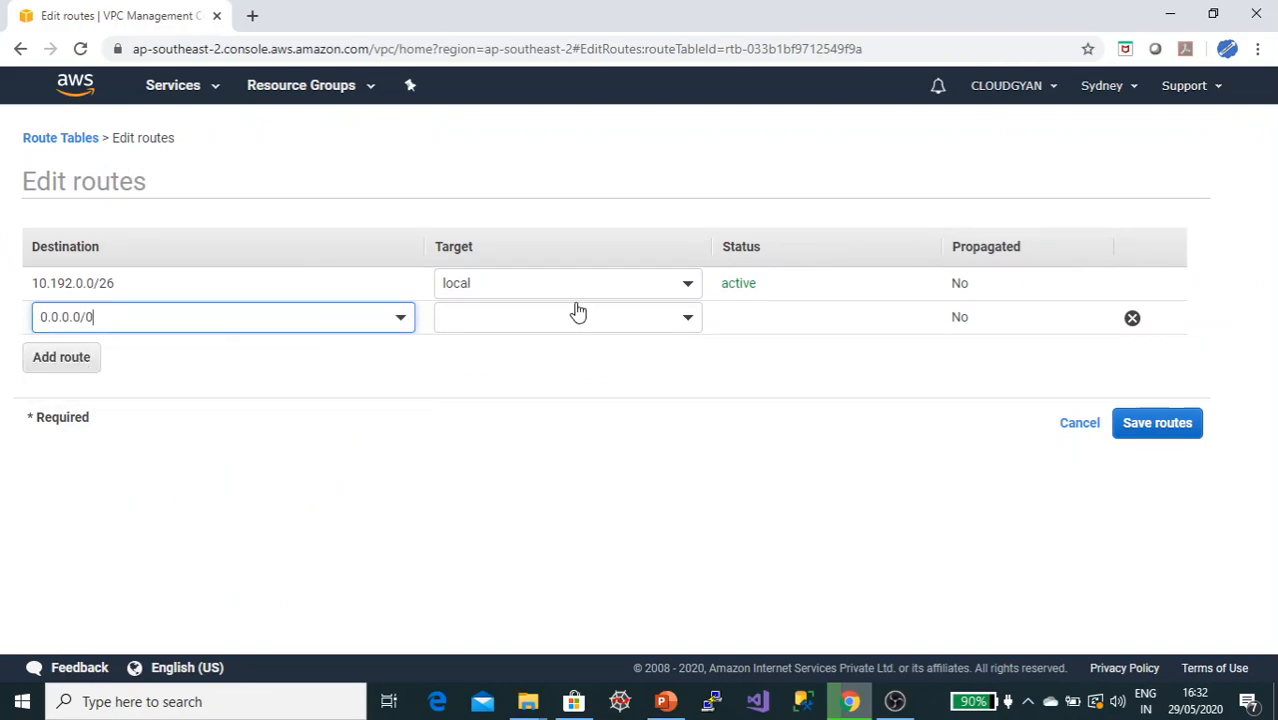
click(612, 320)
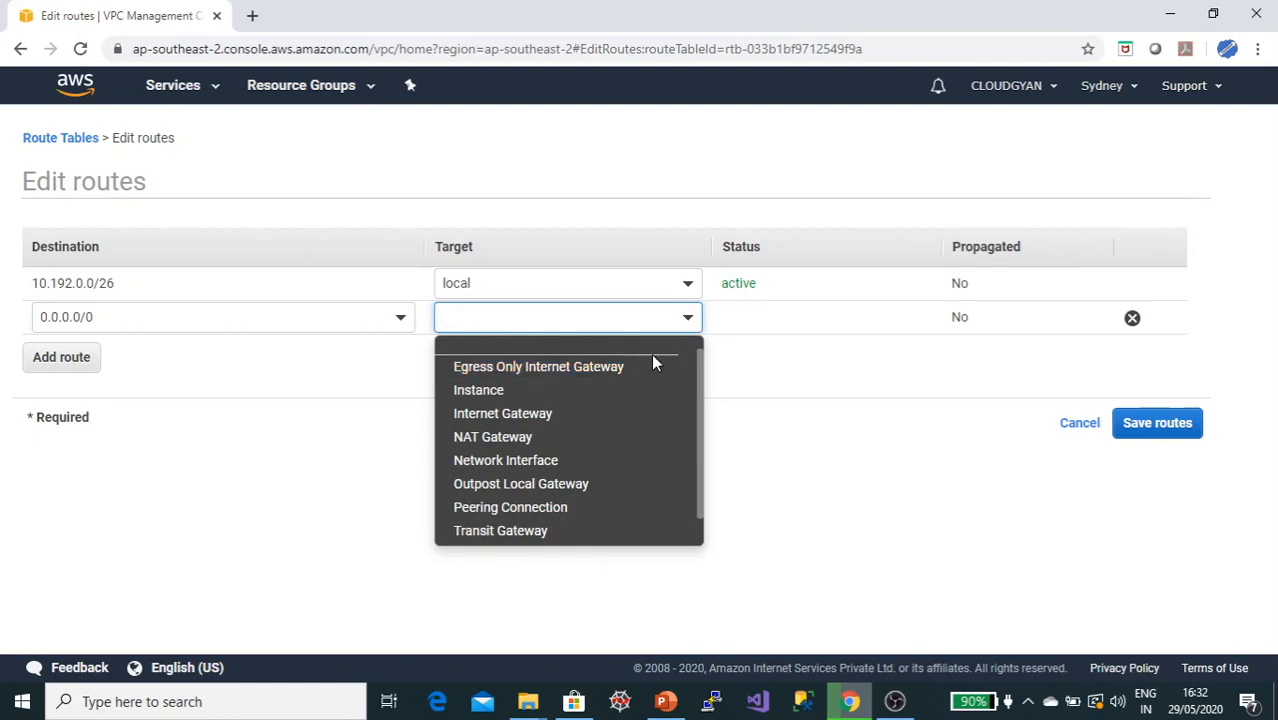
click(528, 418)
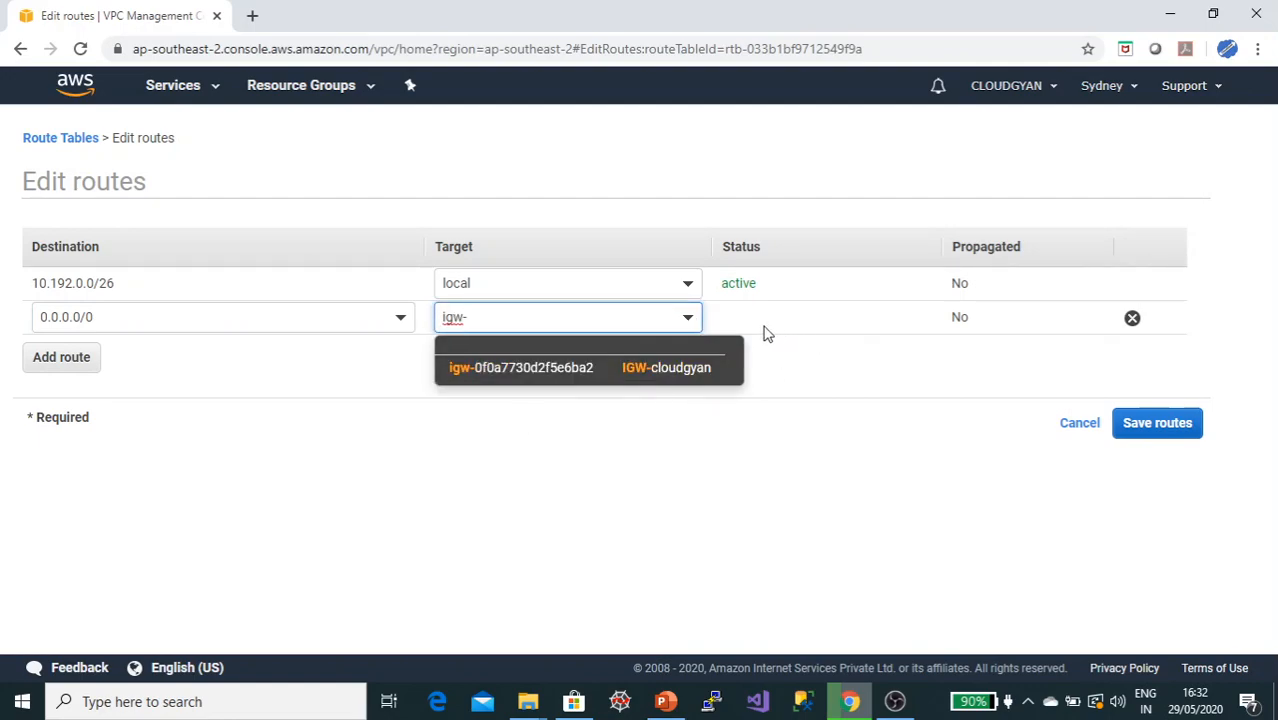
click(663, 368)
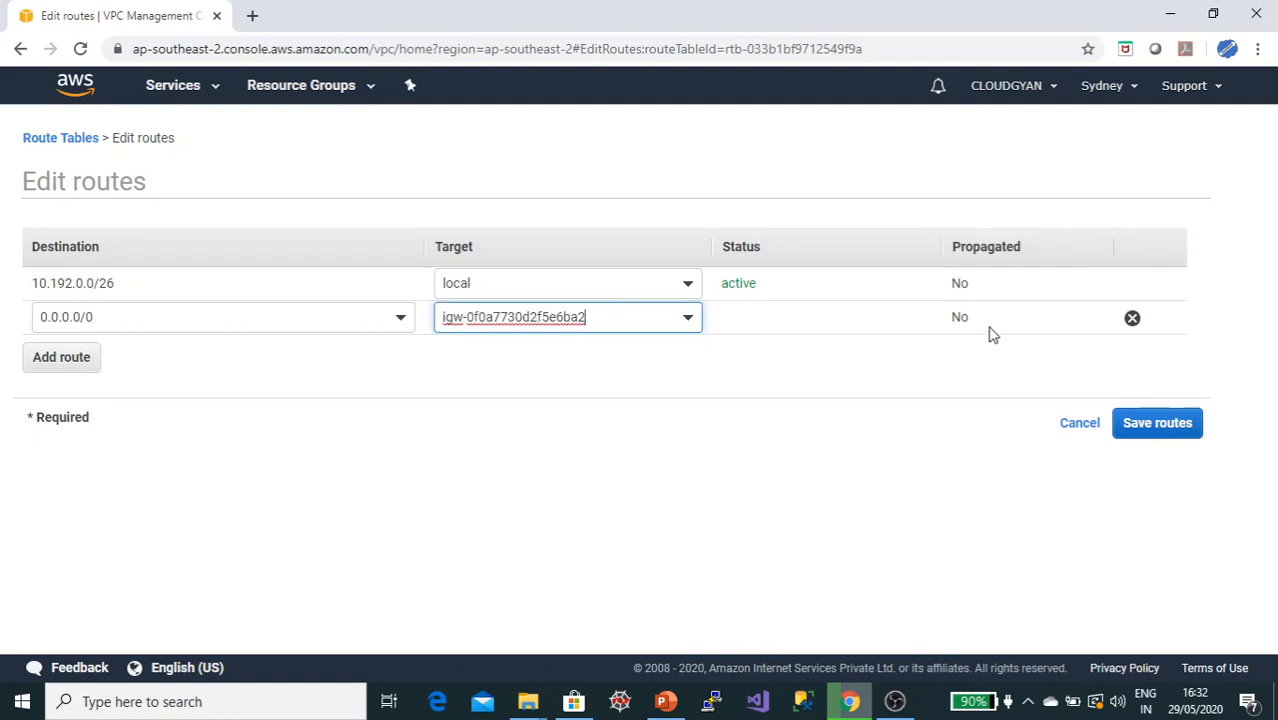
click(1140, 424)
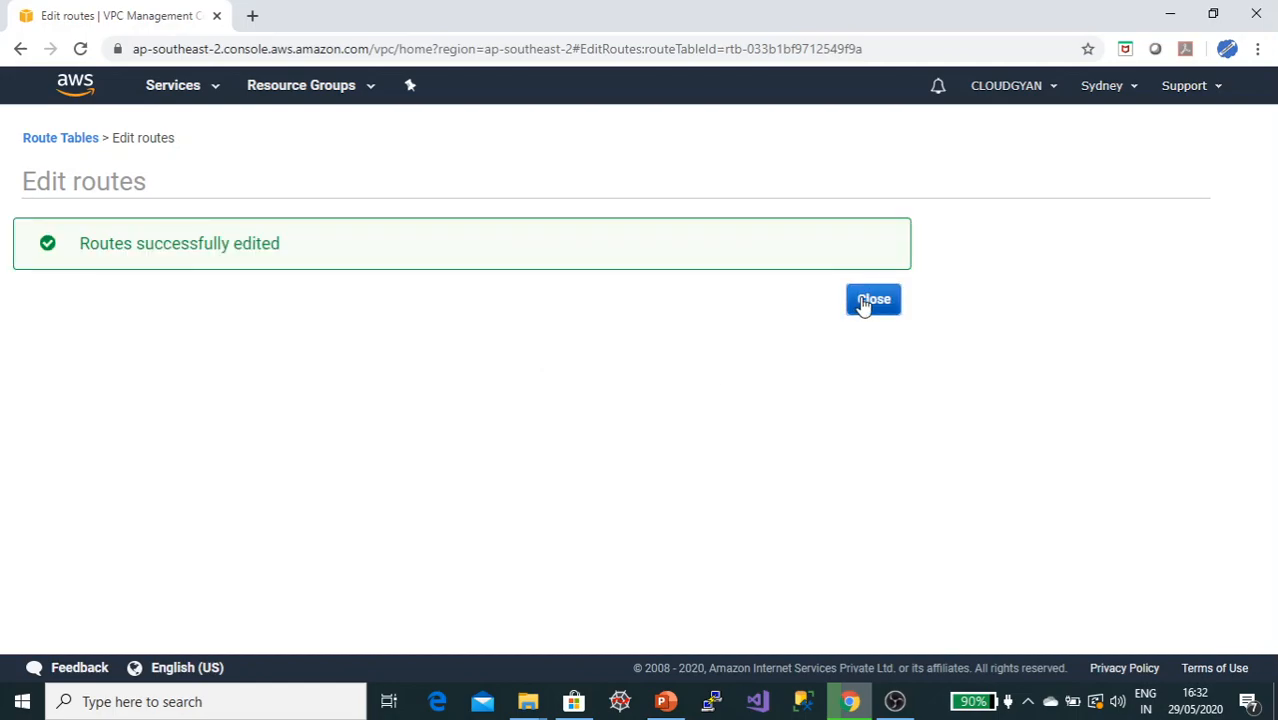
click(861, 305)
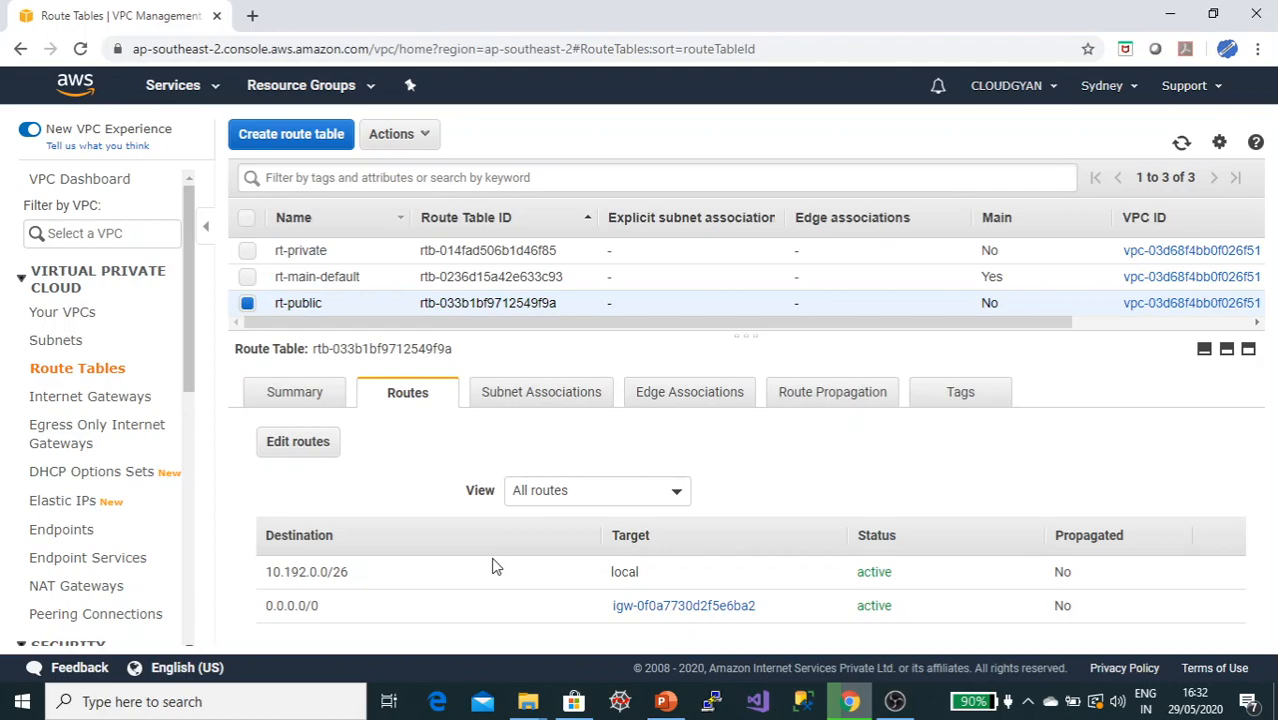
Step: Associate the public subnet 10.192.0.0/27 with the rt-public route table
click(512, 393)
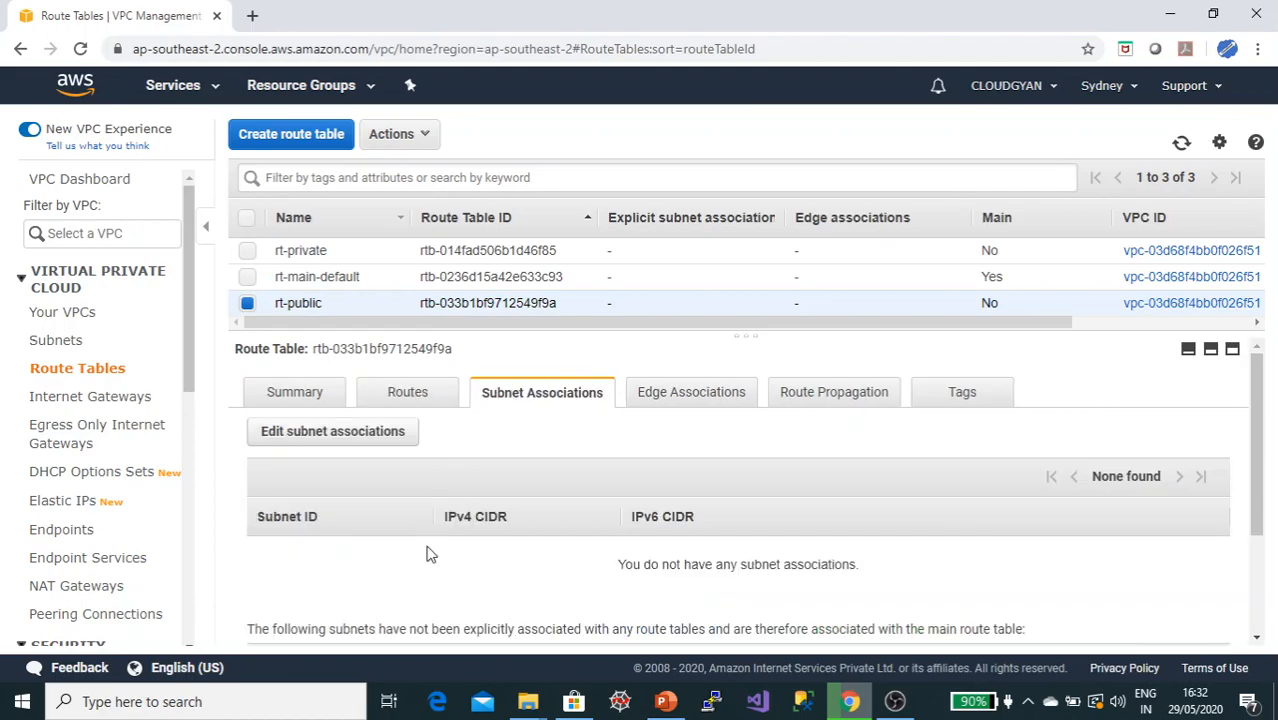
click(300, 432)
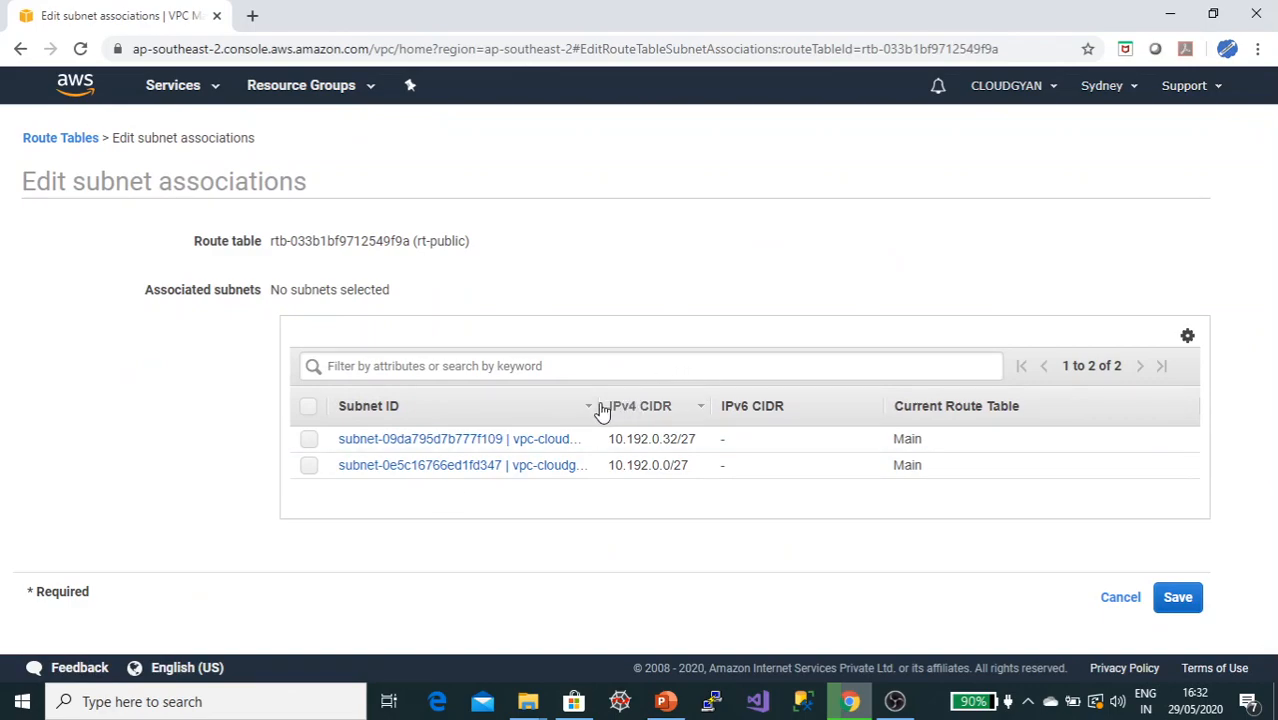
drag(592, 406, 704, 406)
click(310, 467)
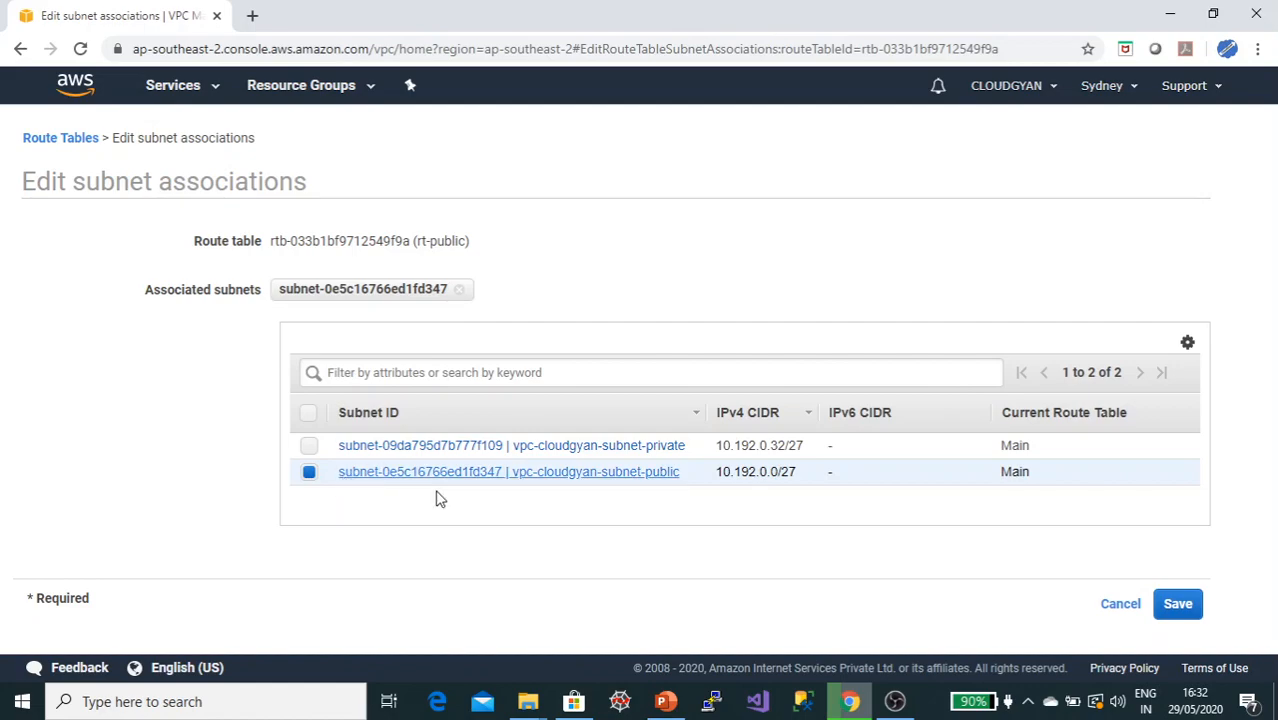
click(1182, 604)
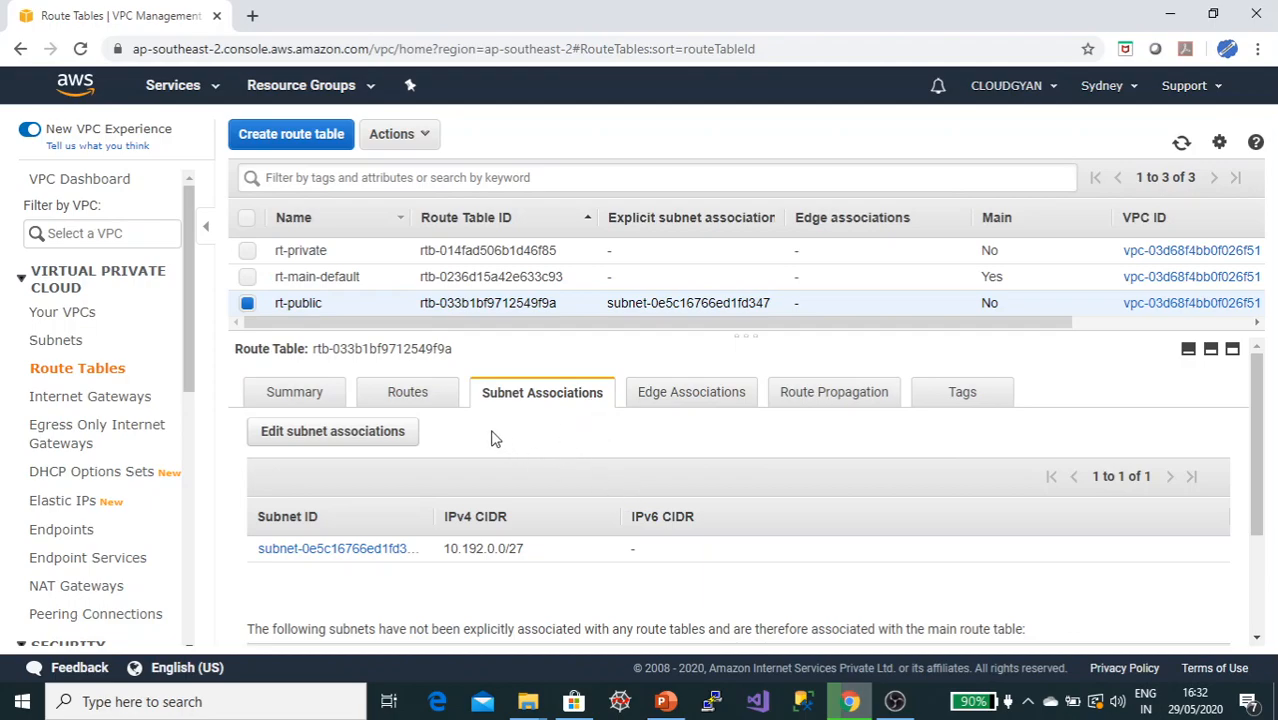
drag(428, 519, 634, 508)
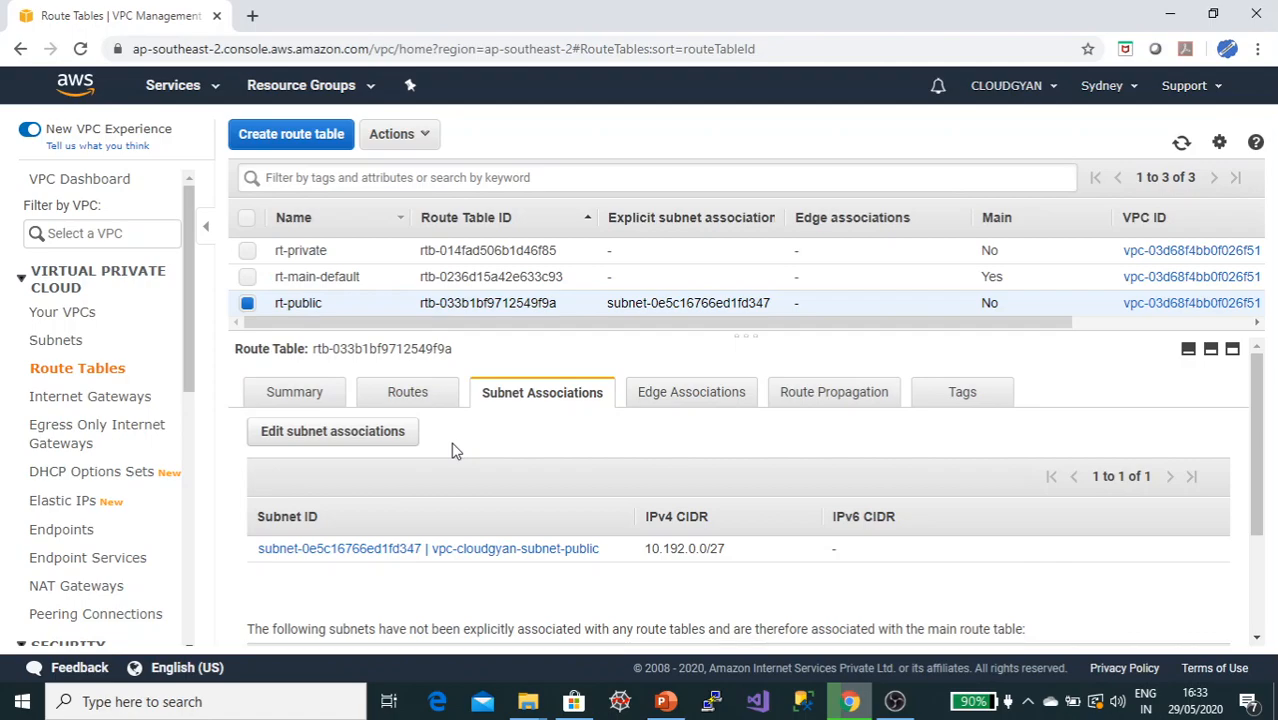
Step: Associate the private subnet 10.192.0.32/27 with the rt-private route table and save
click(424, 135)
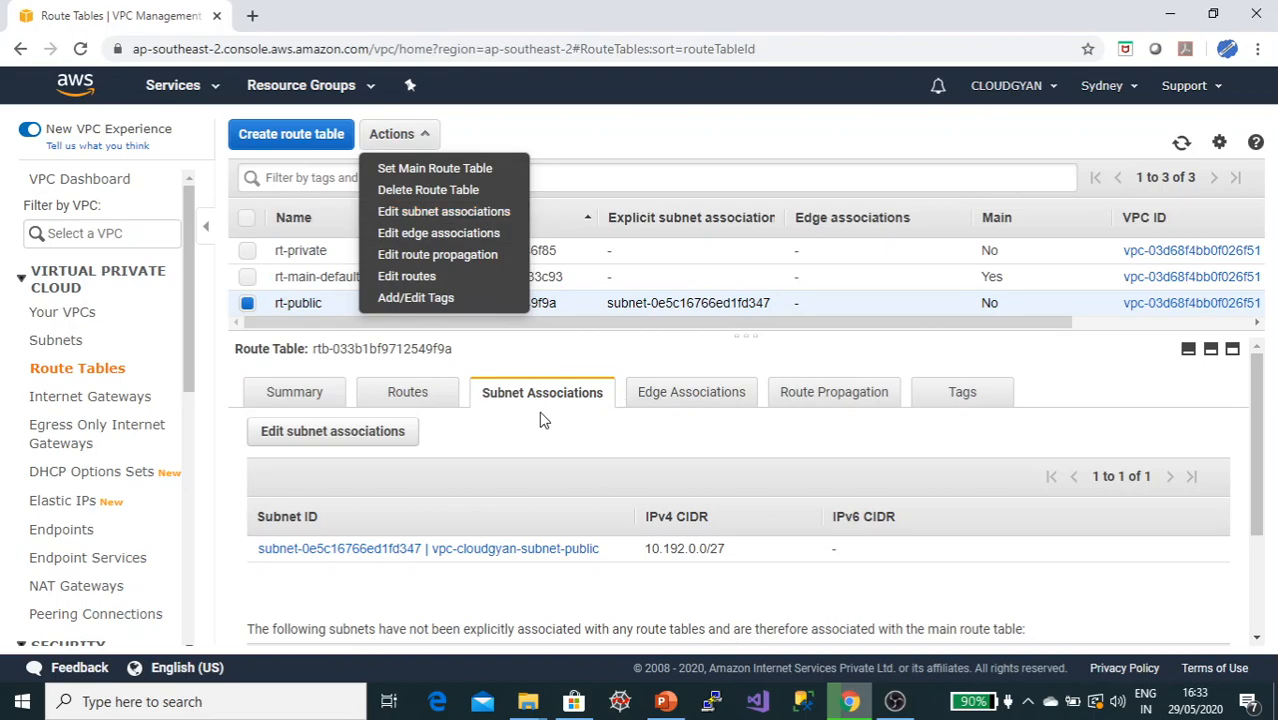
click(573, 445)
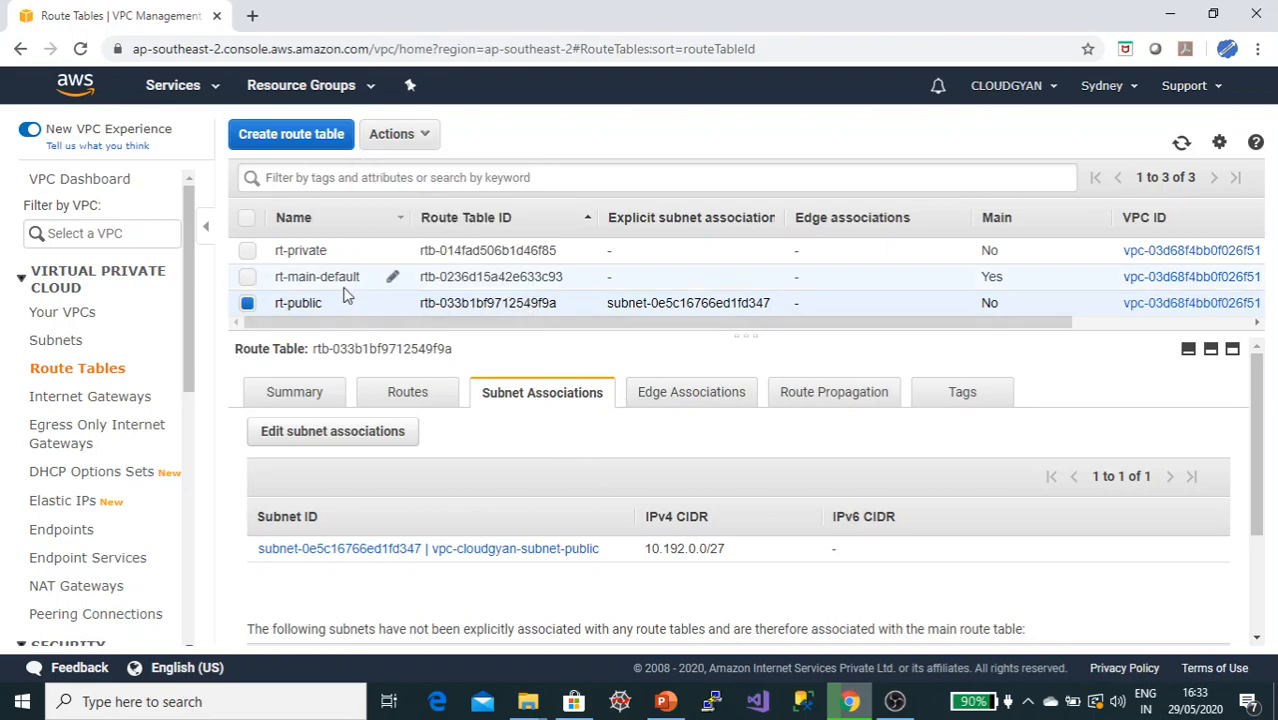
click(296, 252)
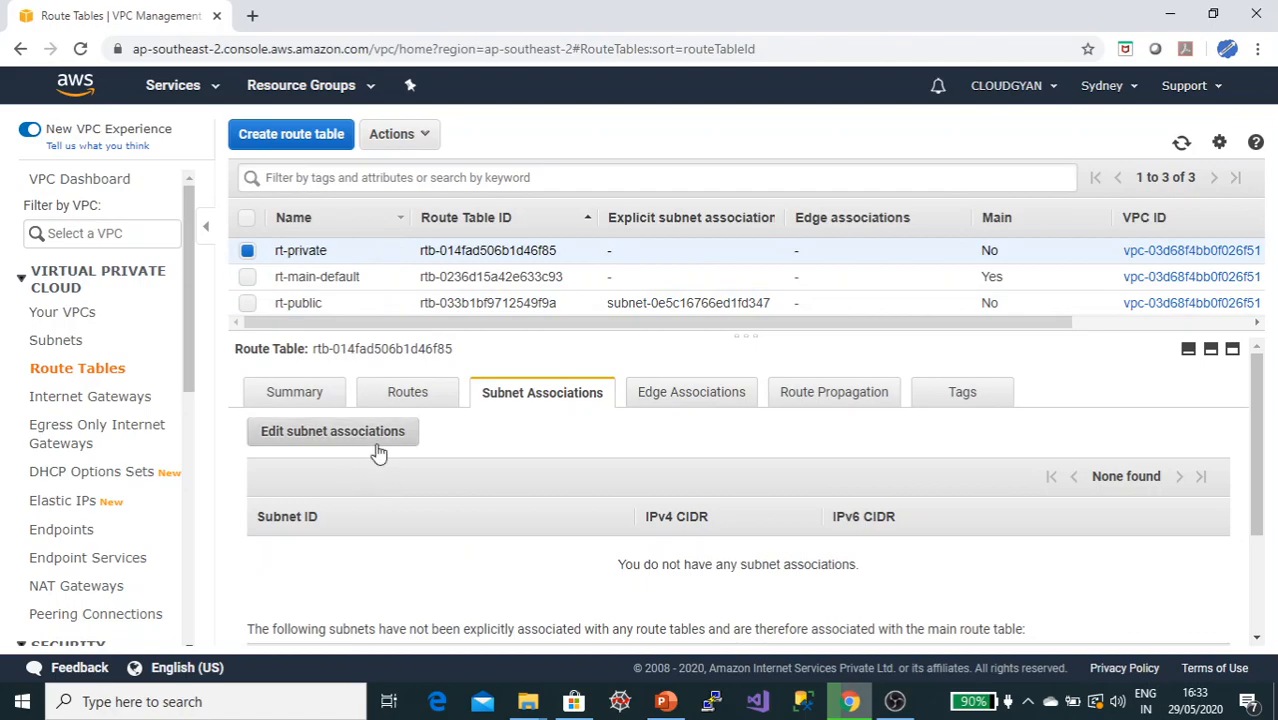
click(424, 398)
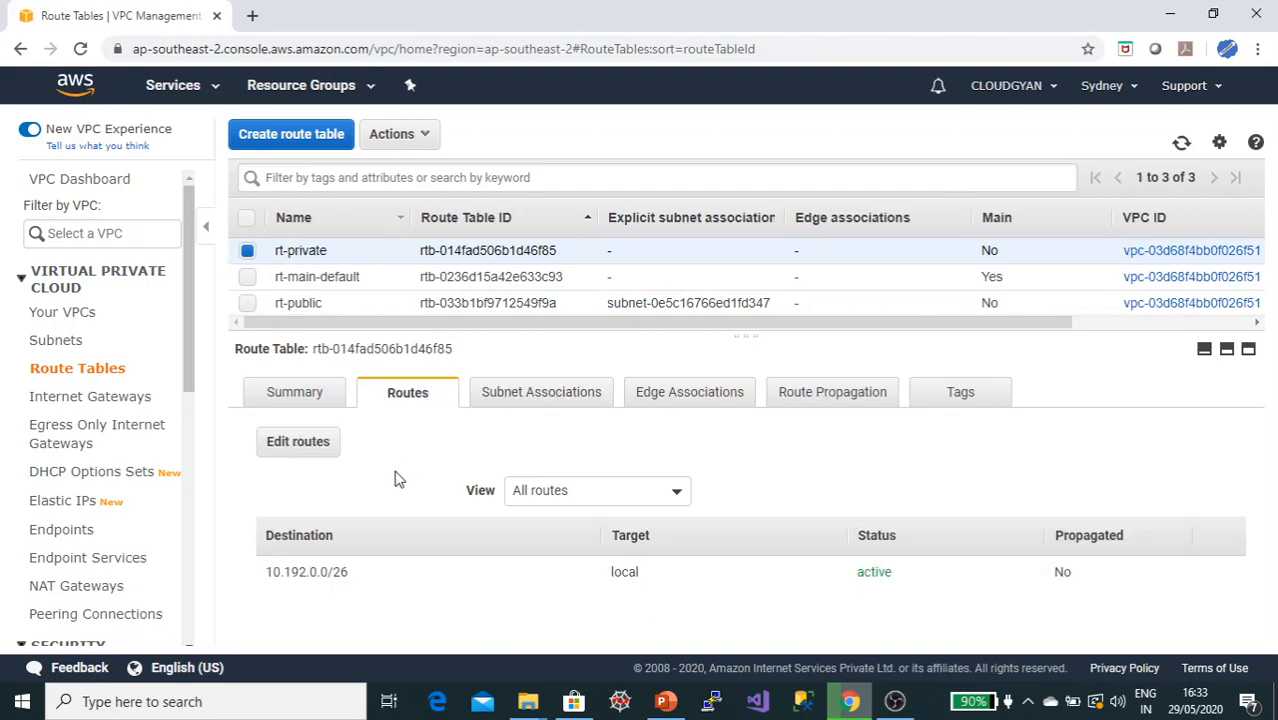
click(502, 406)
click(337, 440)
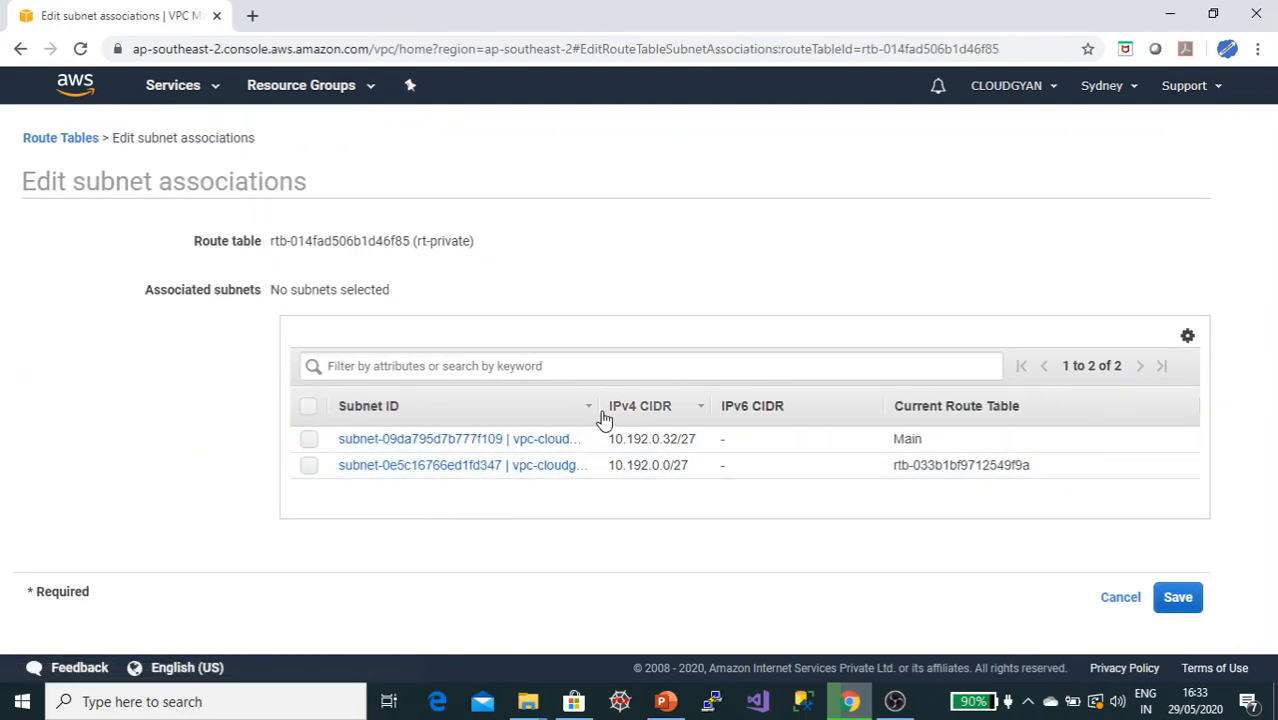
drag(597, 408, 739, 408)
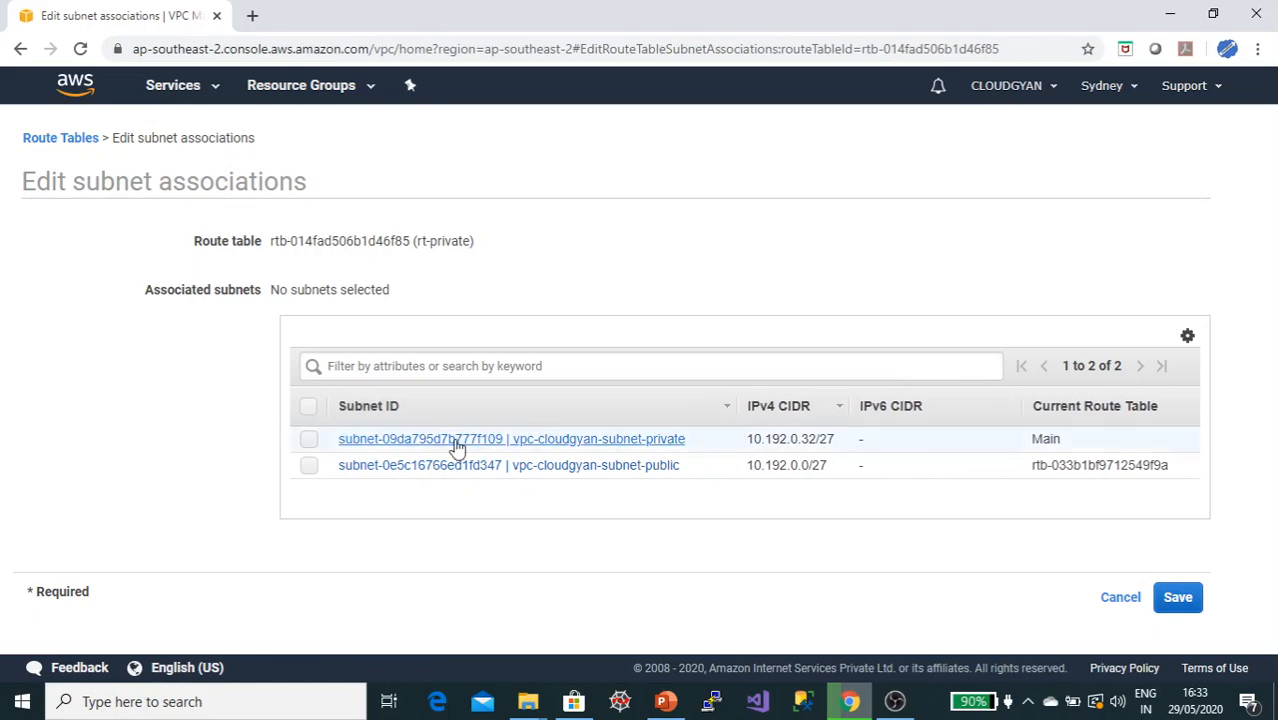
click(309, 440)
click(1178, 604)
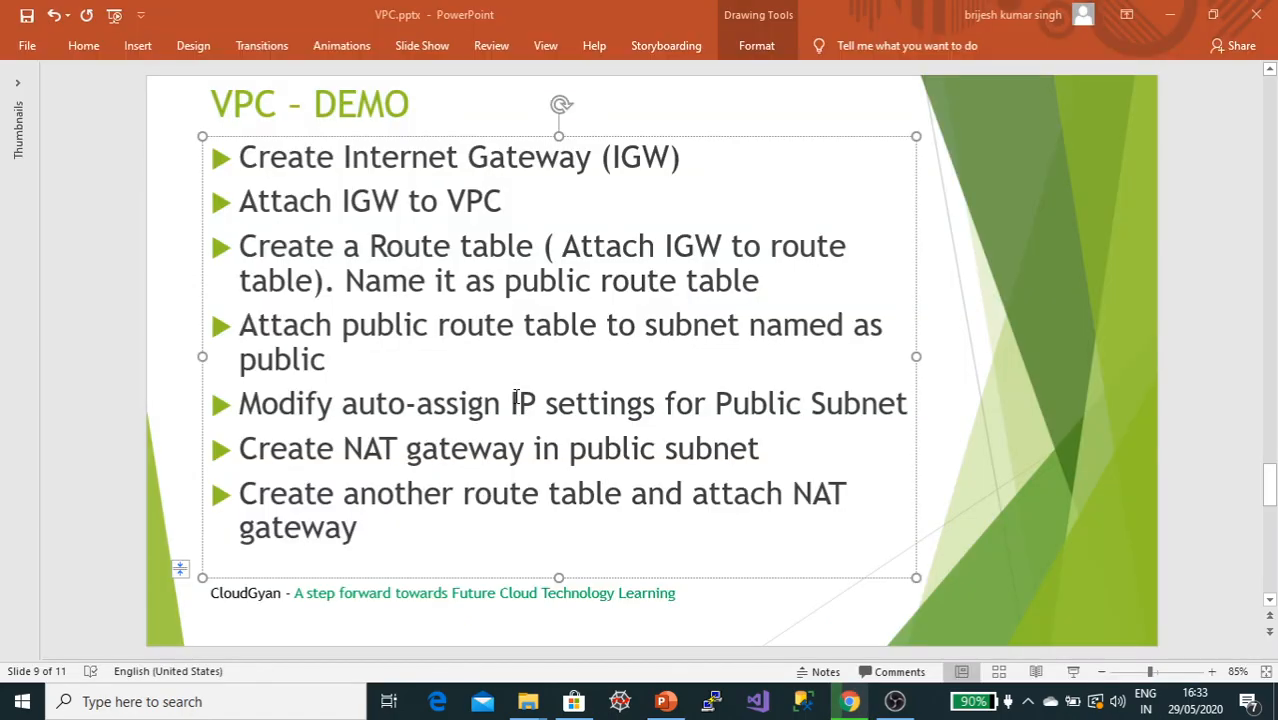
Step: Enable auto-assign public IPv4 address on the vpc-cloudgyan-subnet-public subnet
key(alt+Tab)
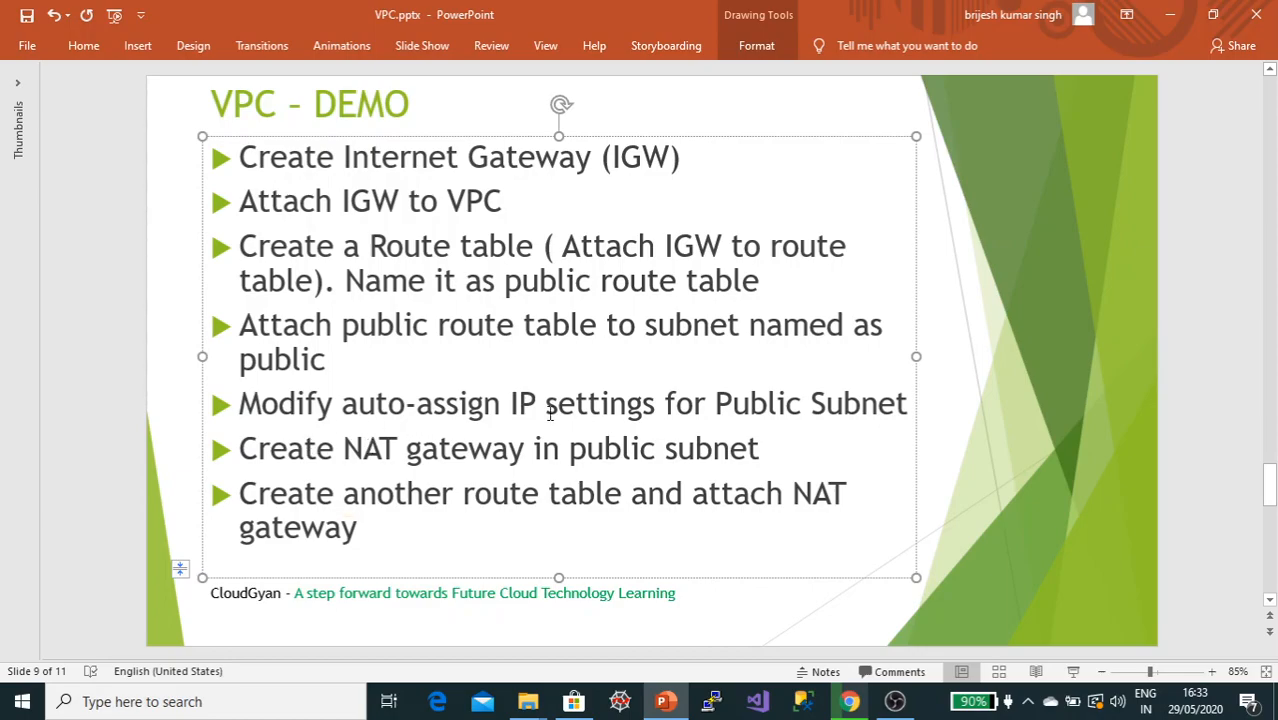
key(alt+Tab)
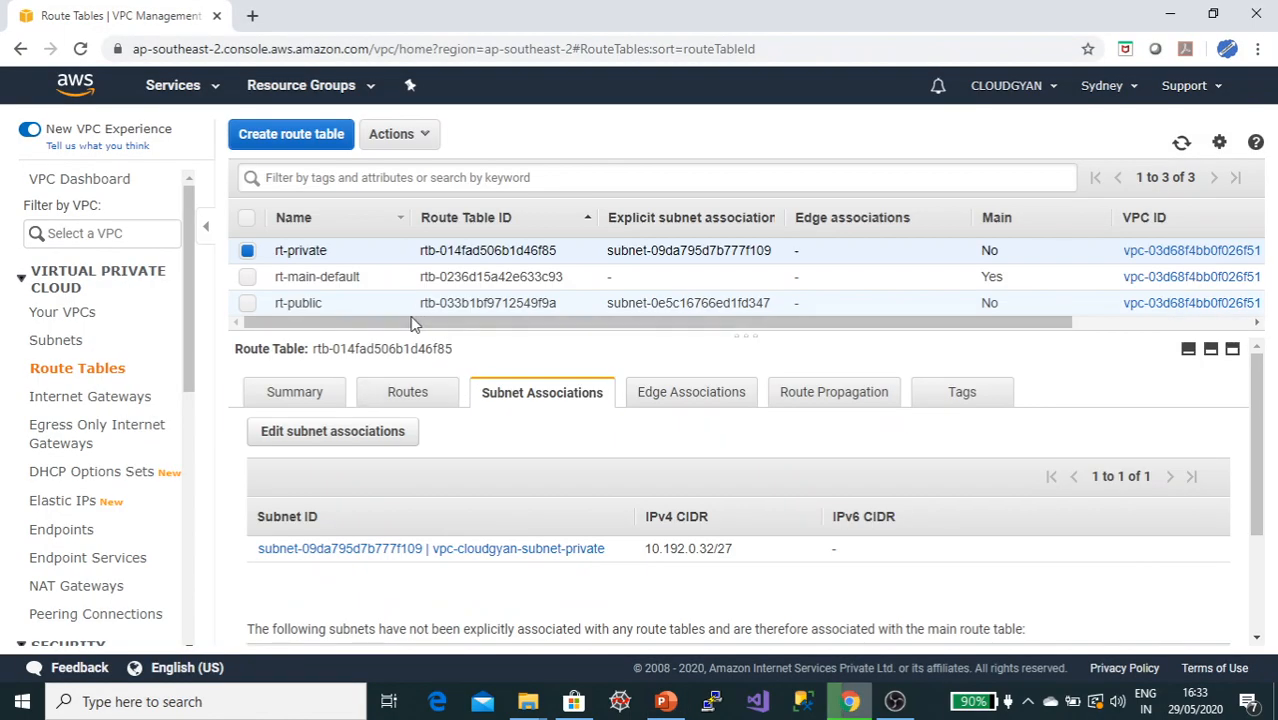
click(155, 340)
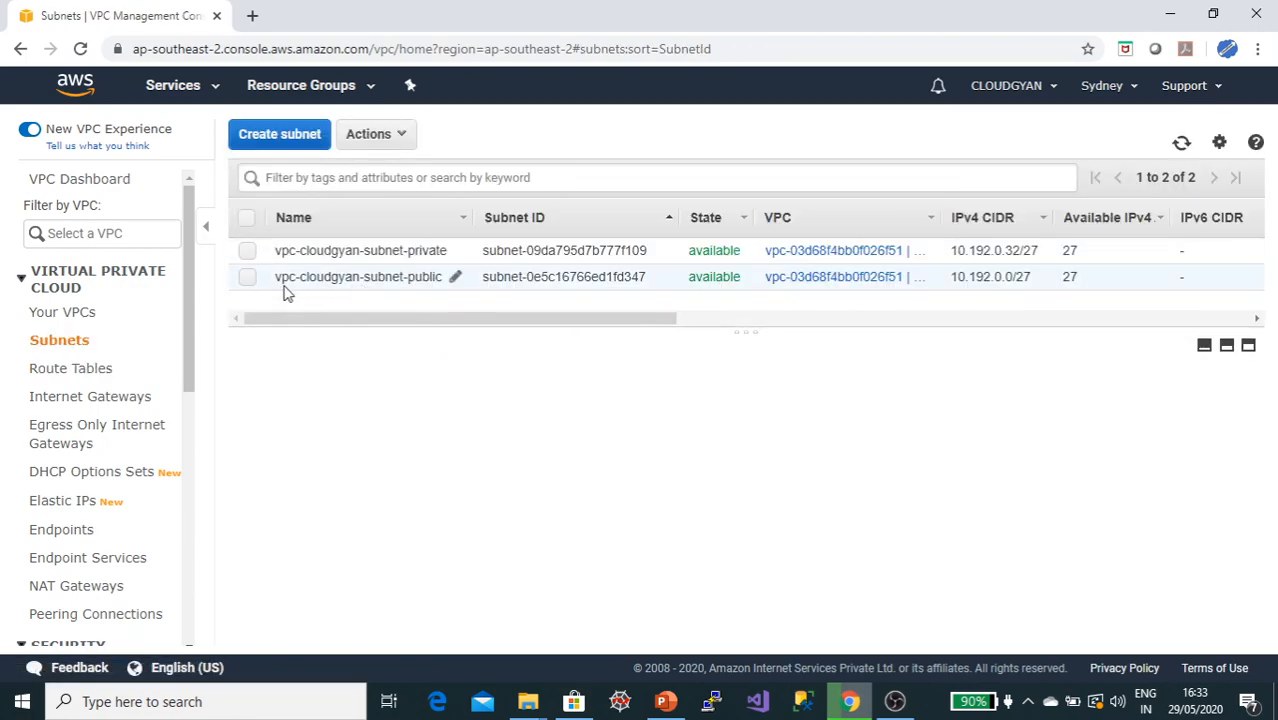
click(250, 281)
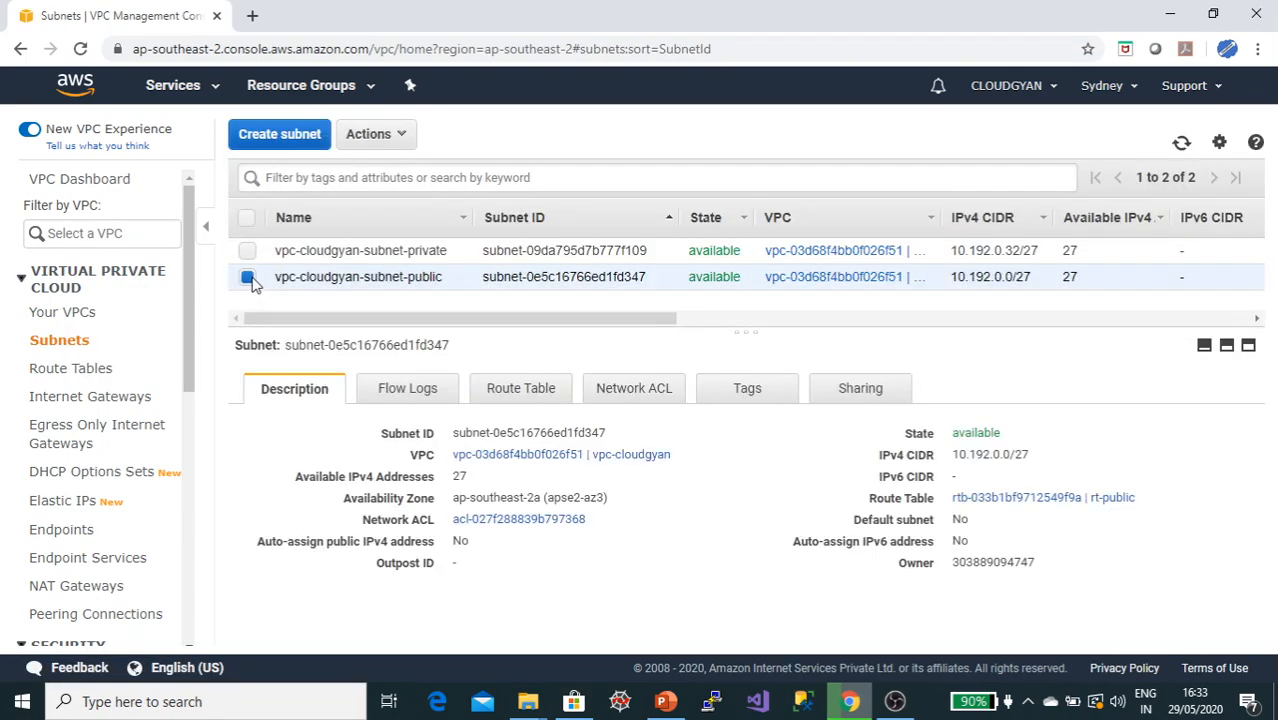
click(403, 136)
click(425, 212)
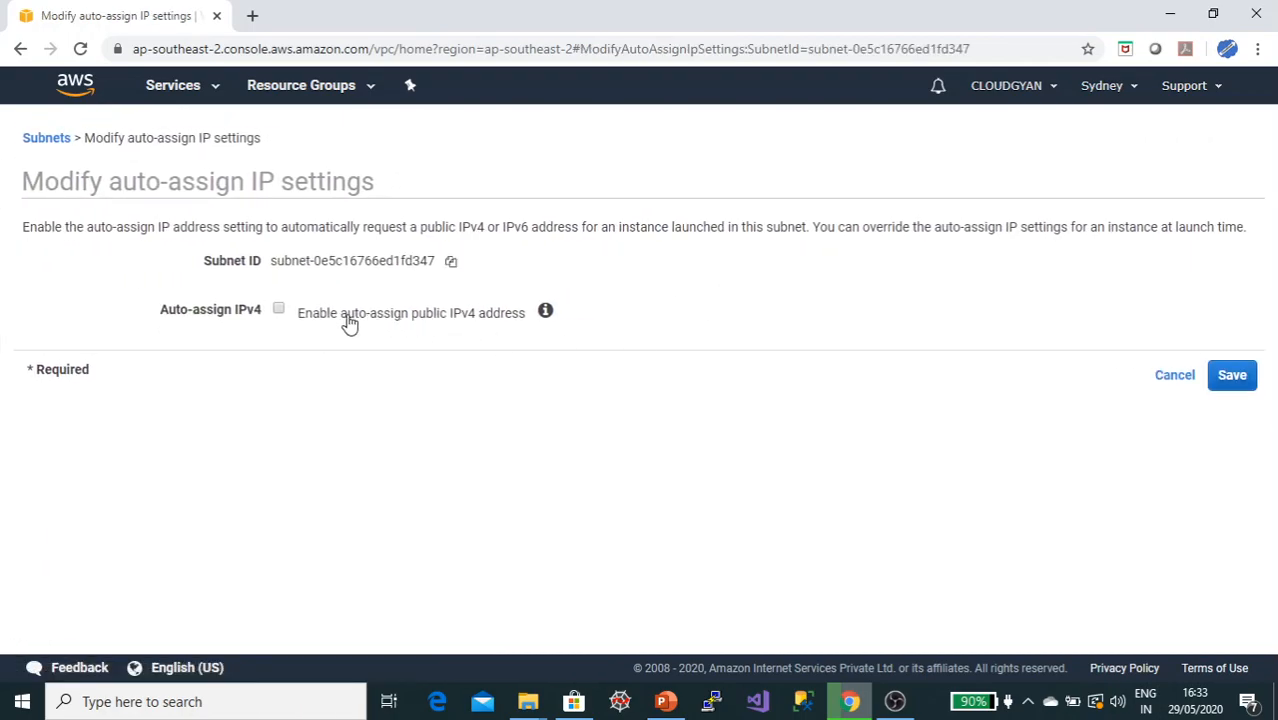
click(279, 310)
click(1230, 377)
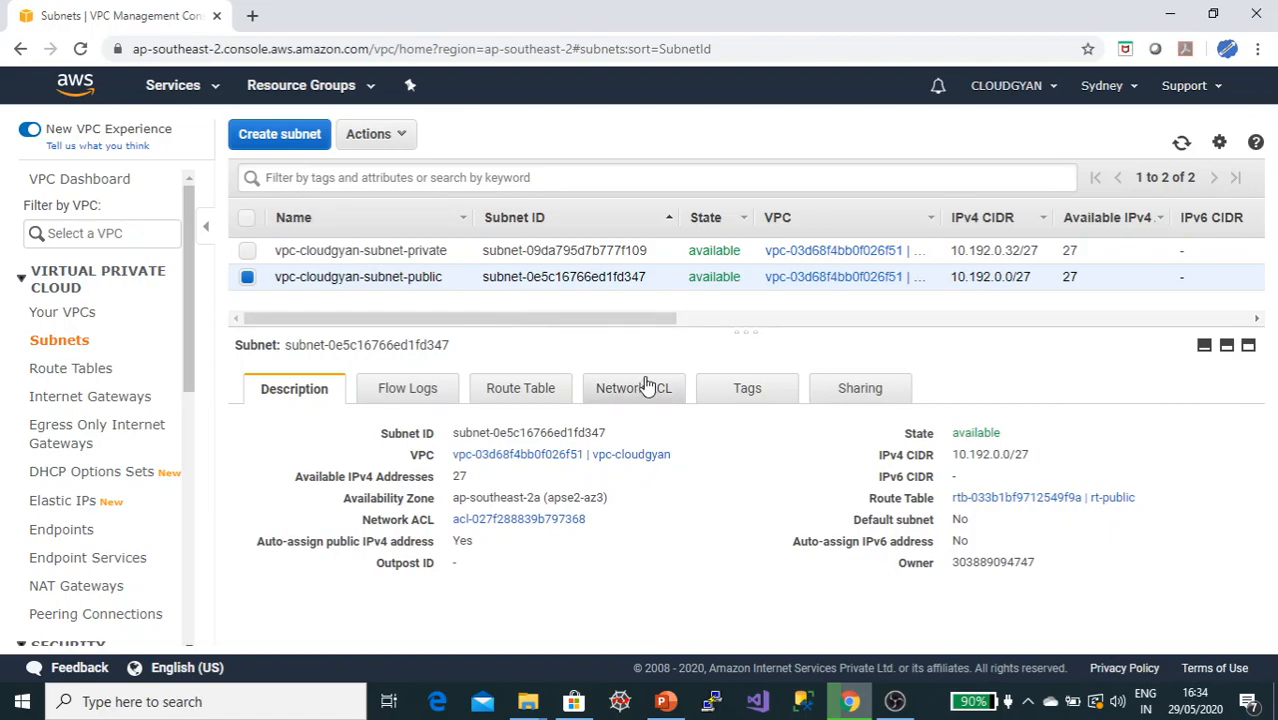
Step: Create a NAT gateway in the public subnet with a newly allocated Elastic IP address
key(alt+Tab)
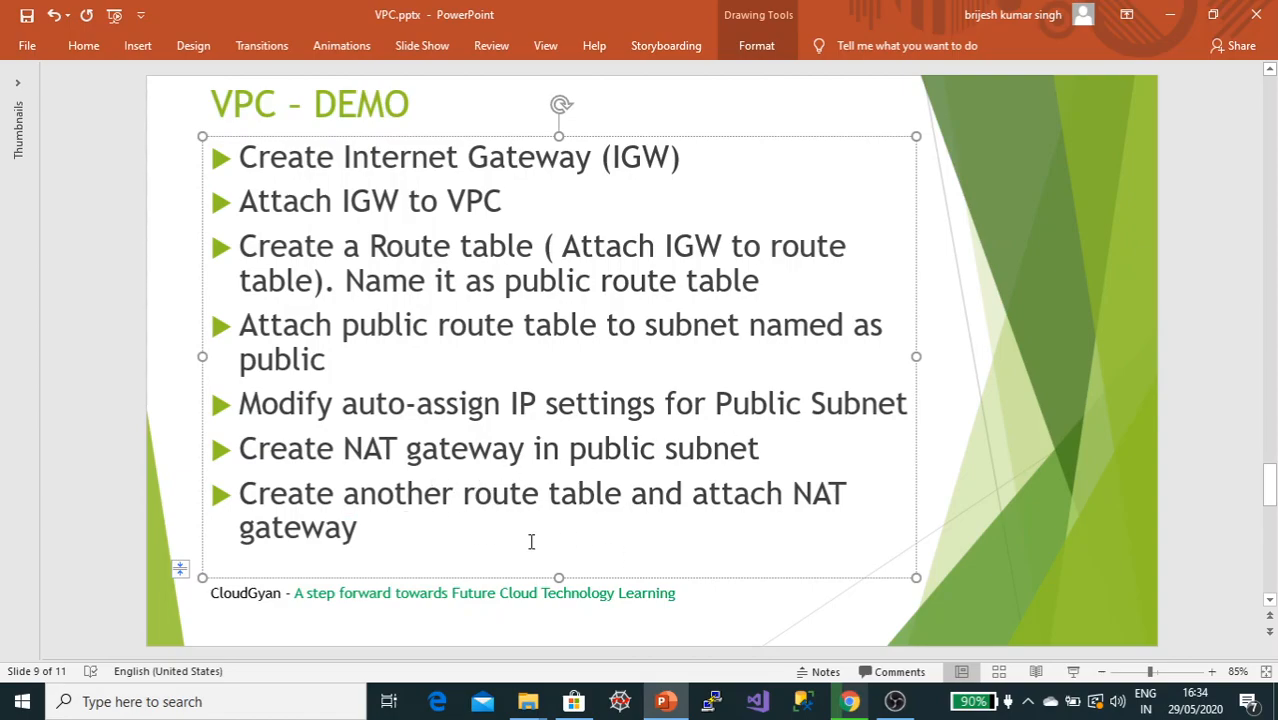
key(alt+Tab)
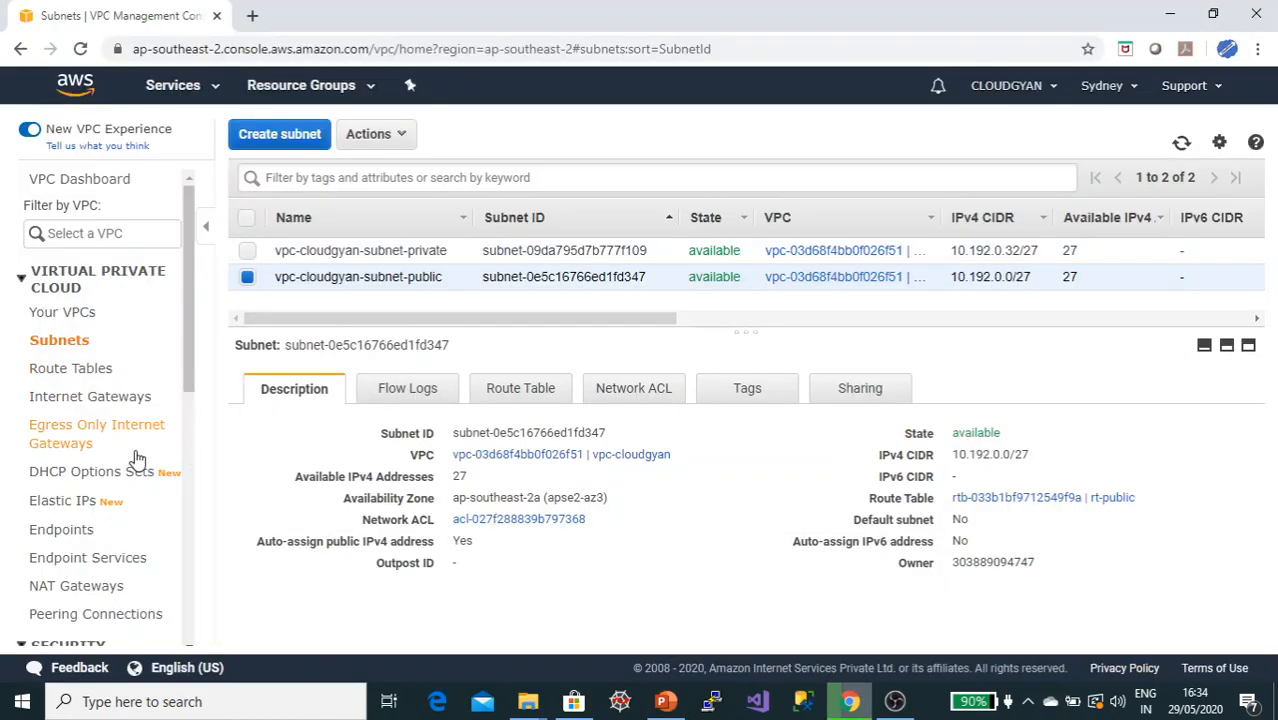
click(90, 587)
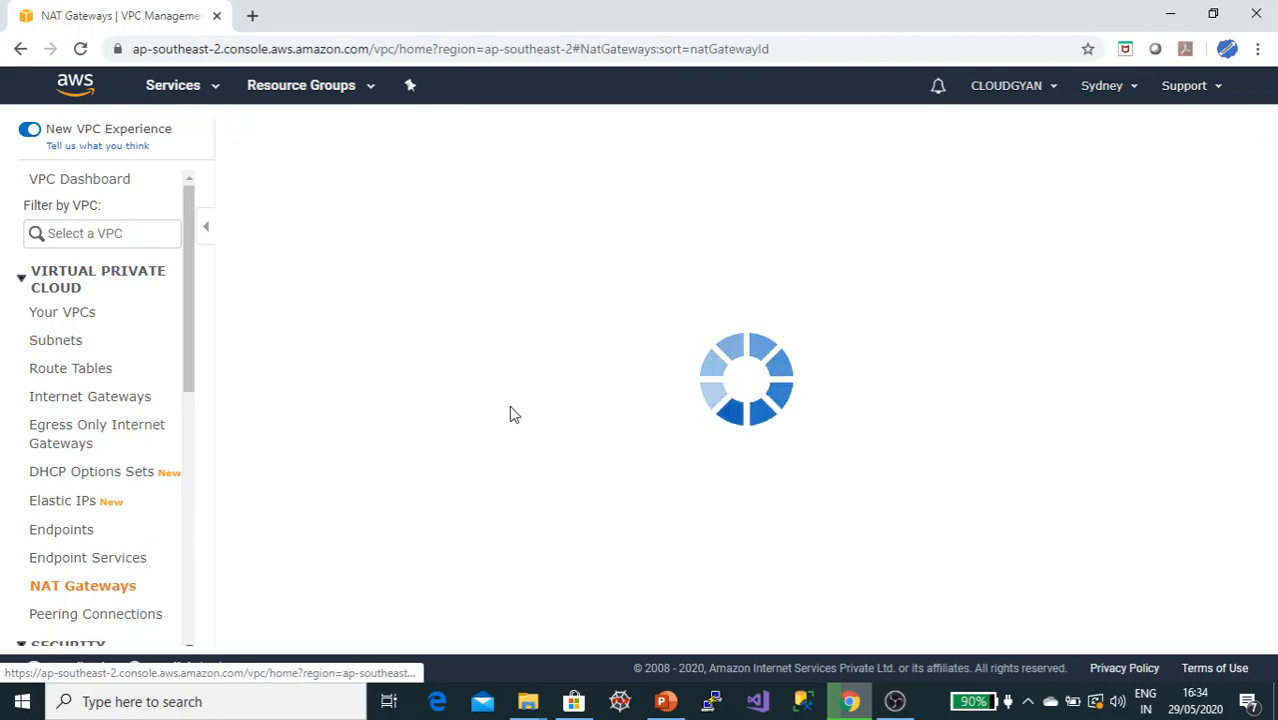
click(727, 290)
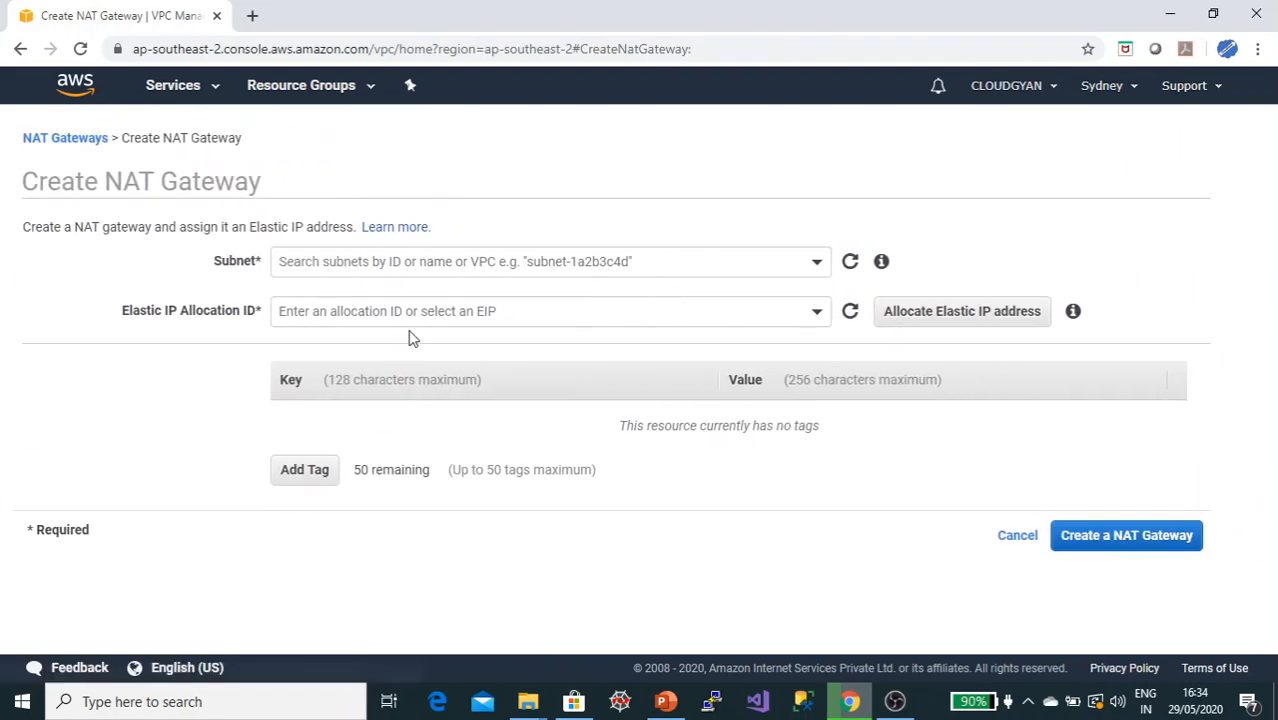
click(817, 263)
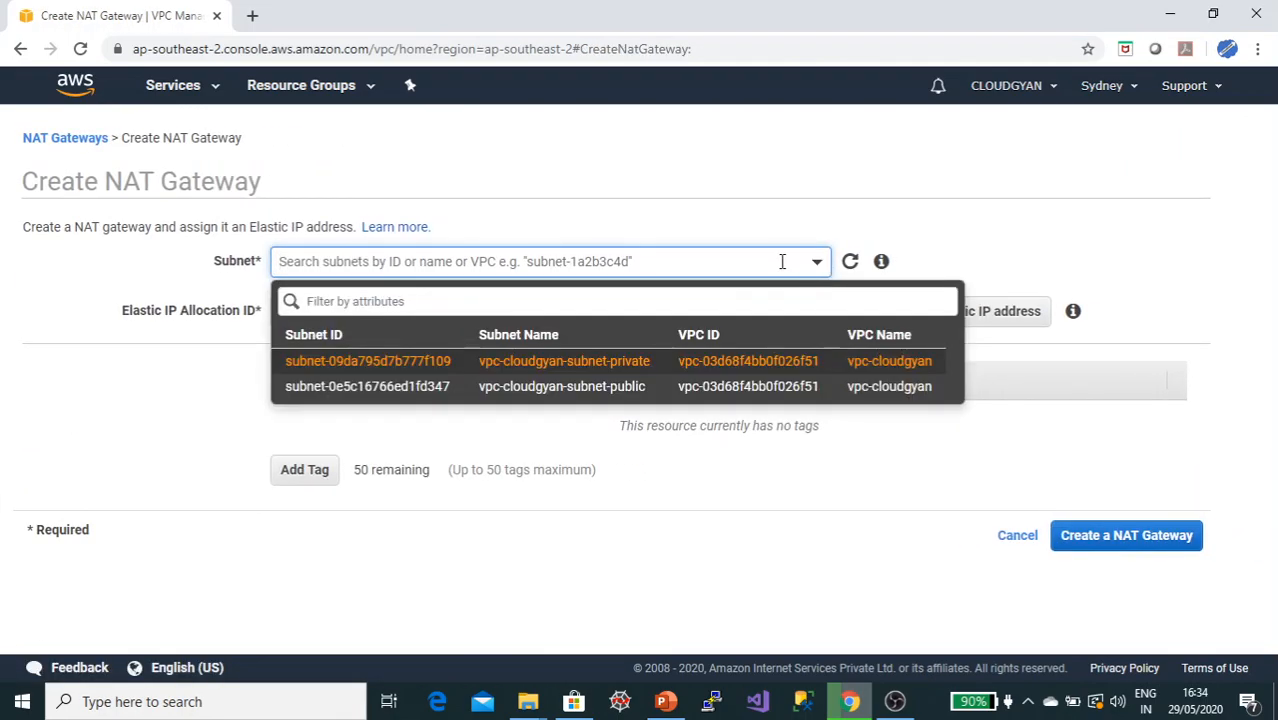
click(645, 387)
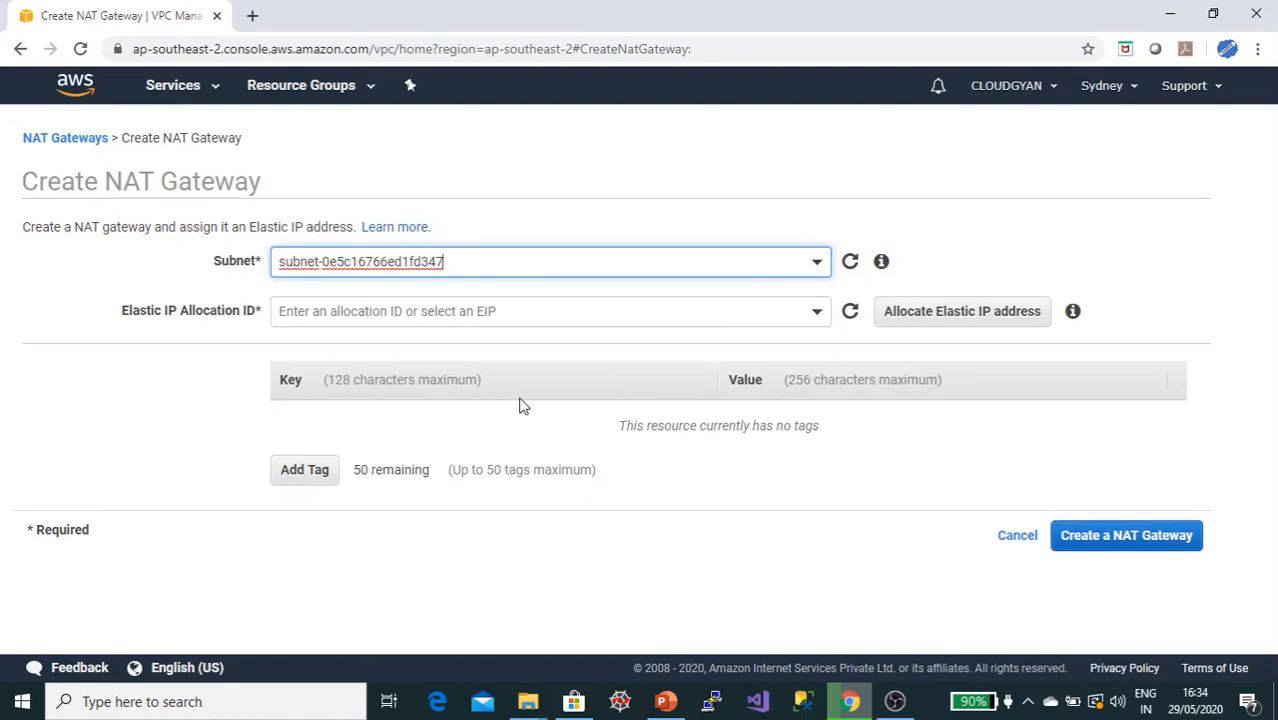
click(472, 314)
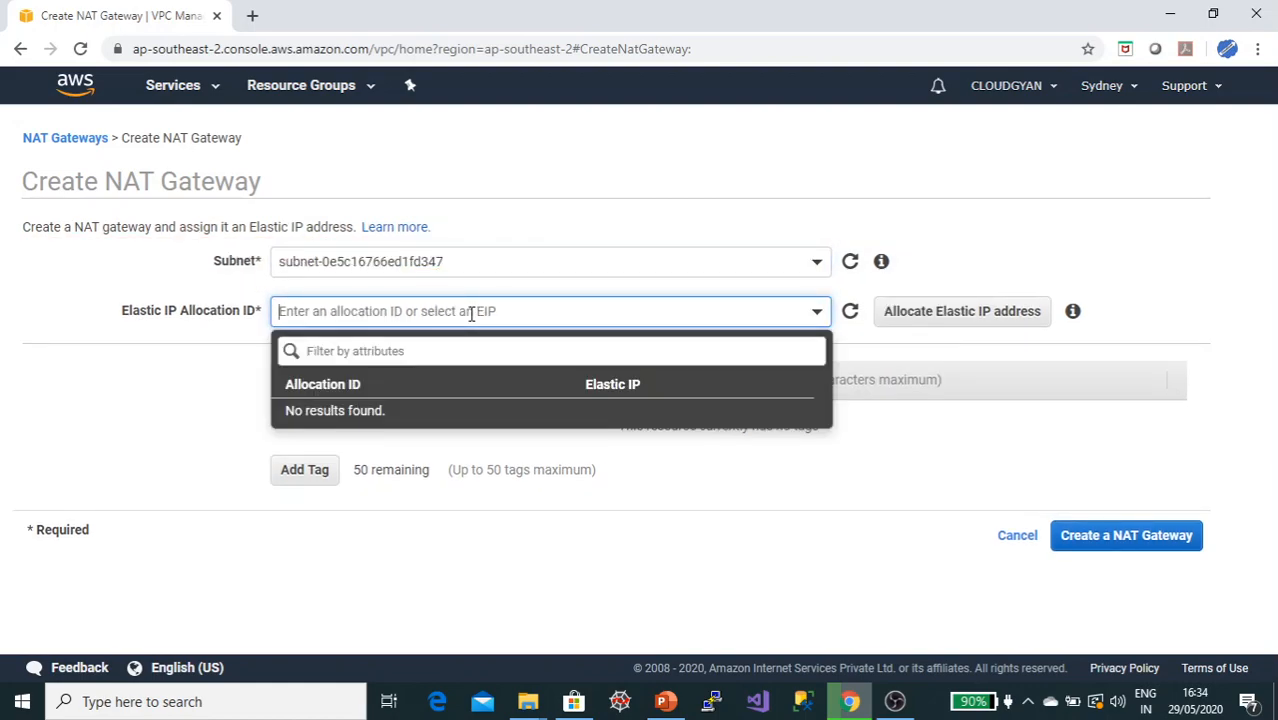
click(196, 366)
click(943, 312)
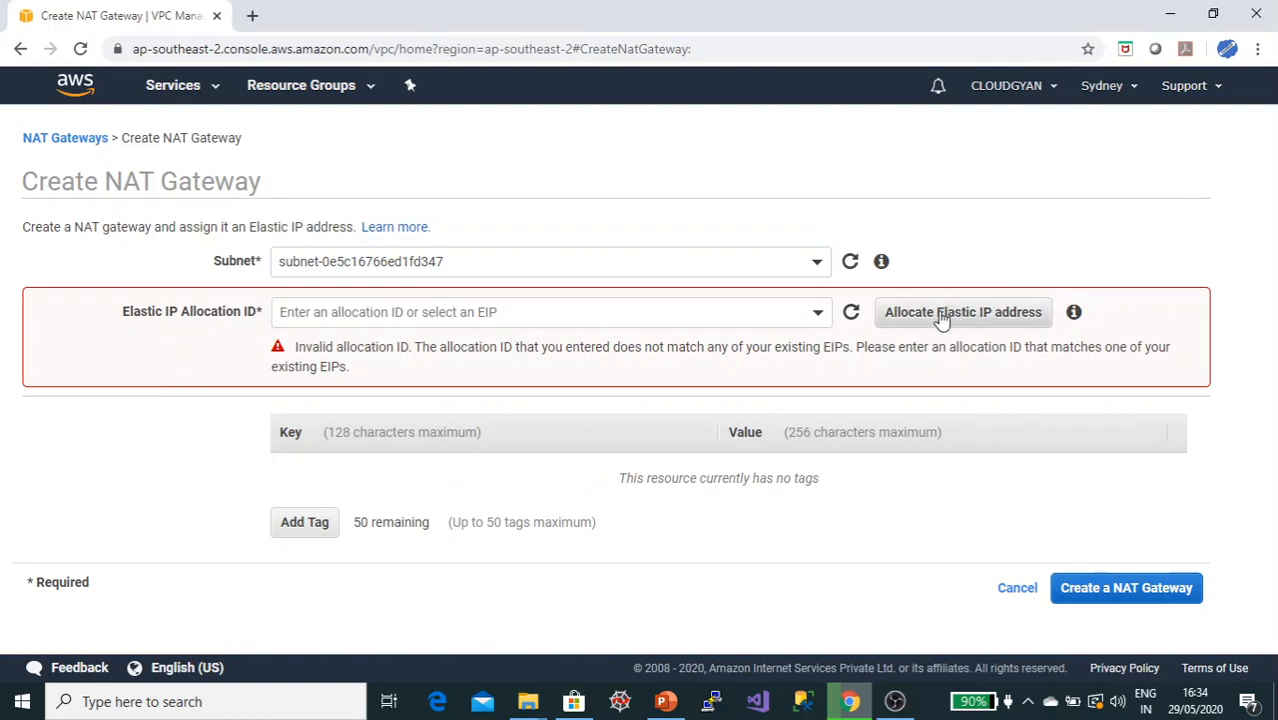
click(1120, 572)
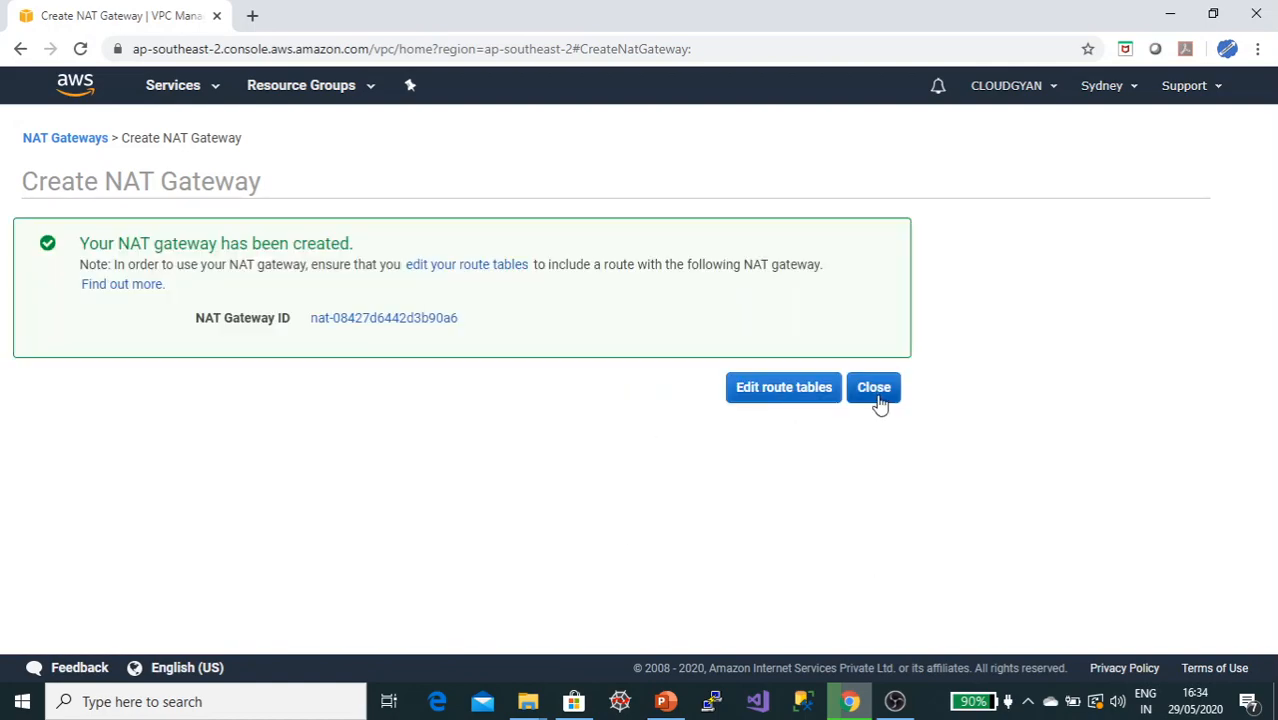
click(871, 392)
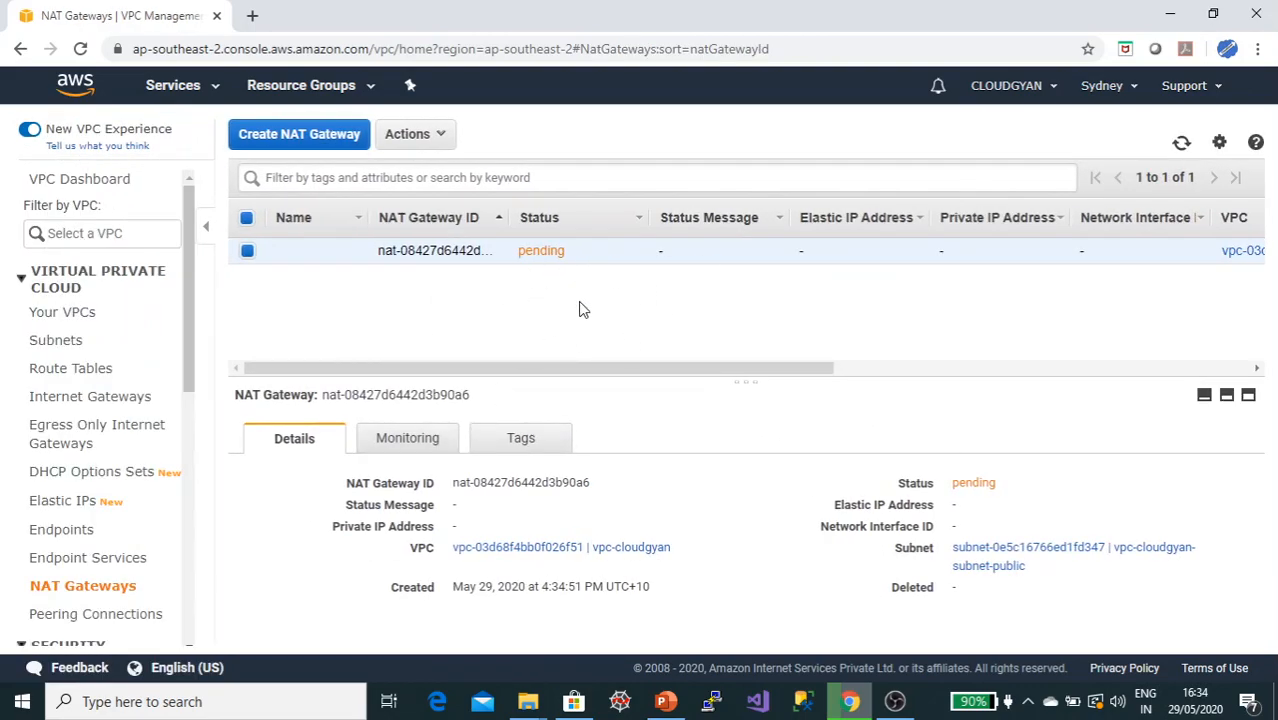
Step: Check the NAT gateway's status and review the slide listing the EC2 instance launch tasks
click(1181, 142)
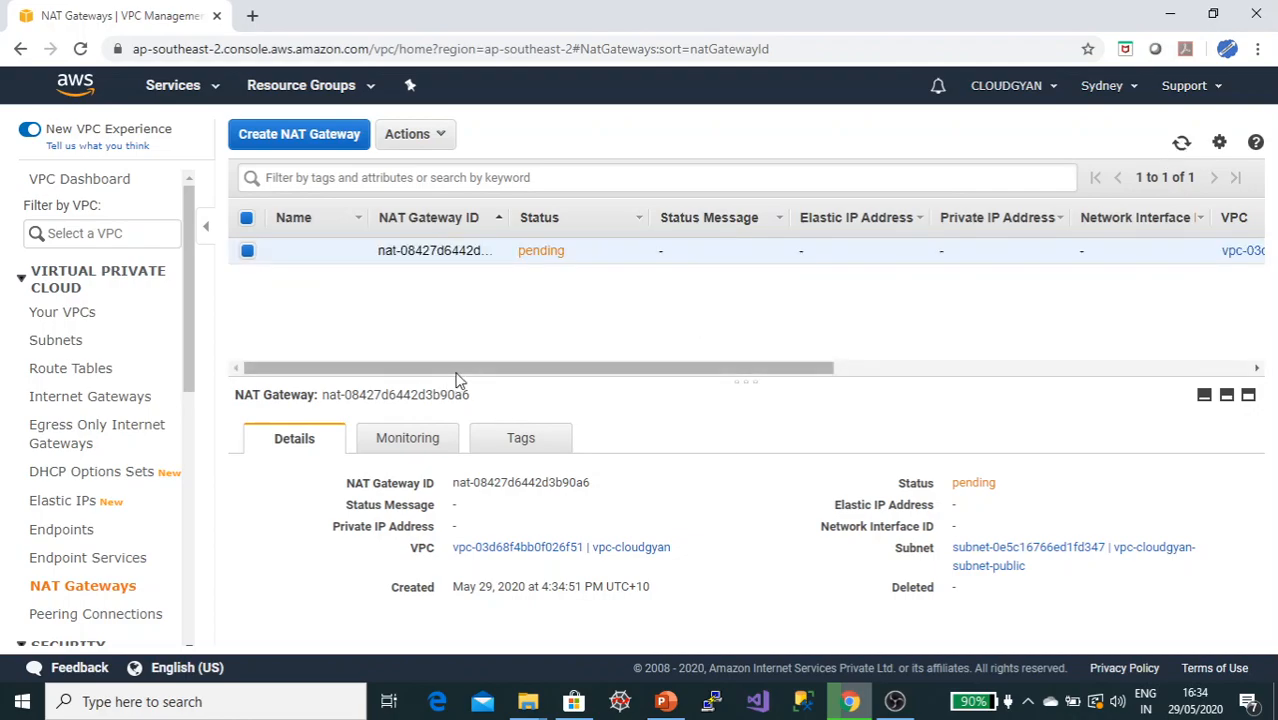
scroll(651, 370, right, 3)
scroll(582, 354, left, 3)
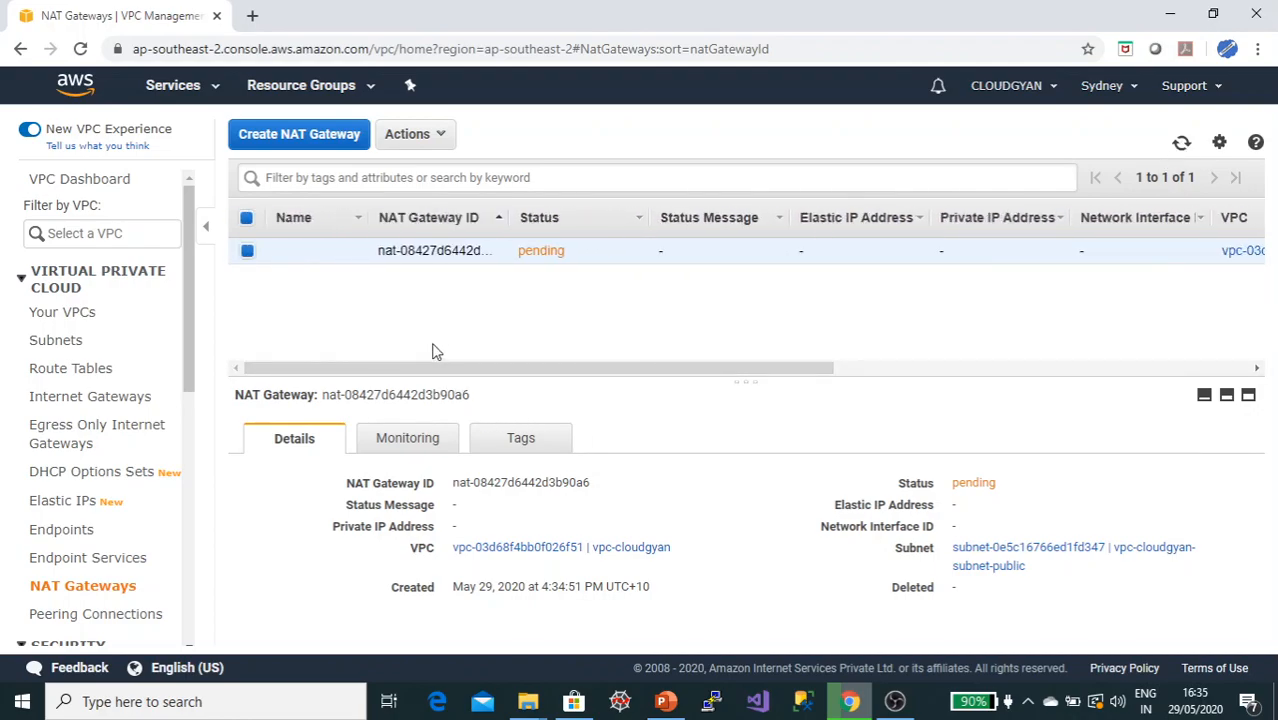
click(665, 701)
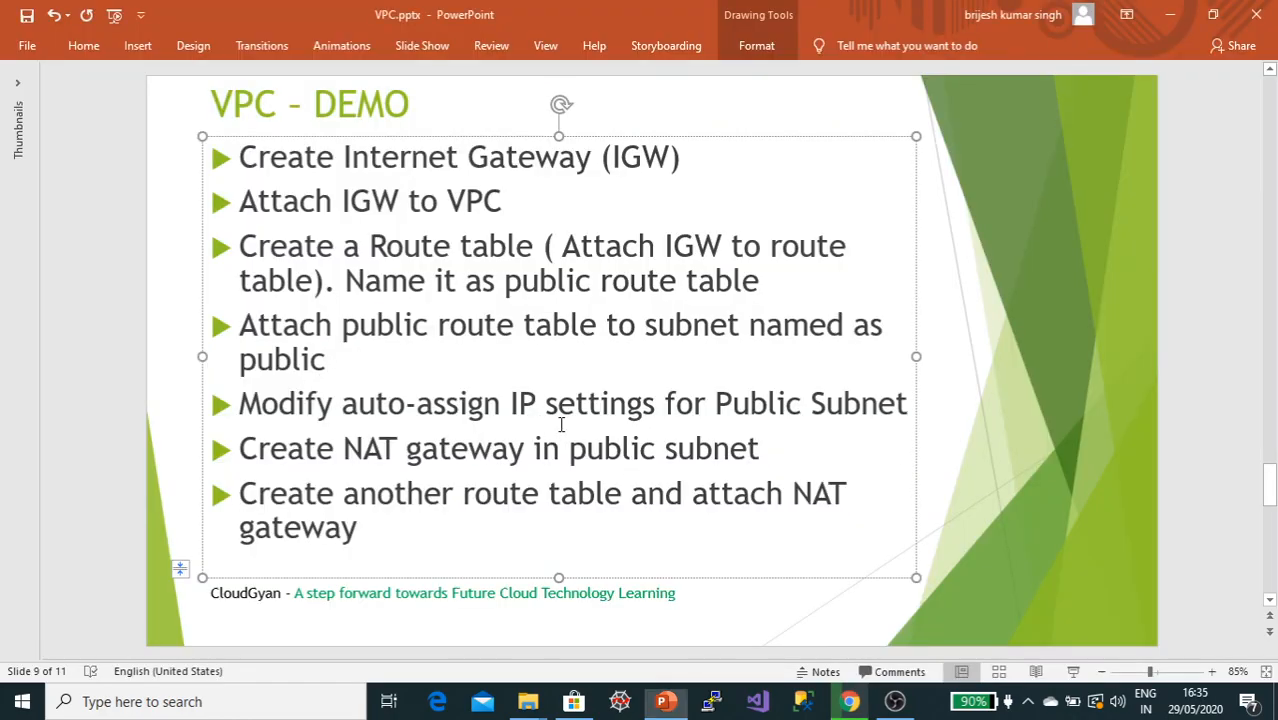
click(100, 390)
scroll(100, 390, down, 1)
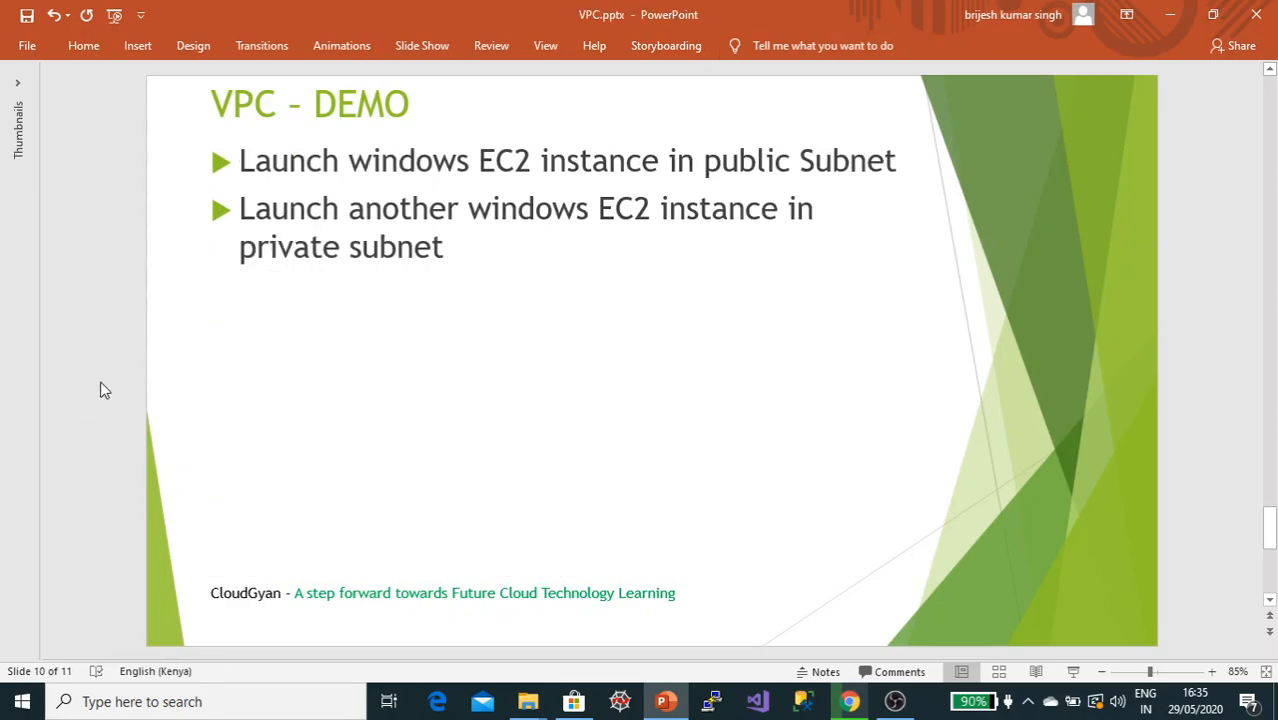
key(alt+Tab)
drag(524, 368, 440, 370)
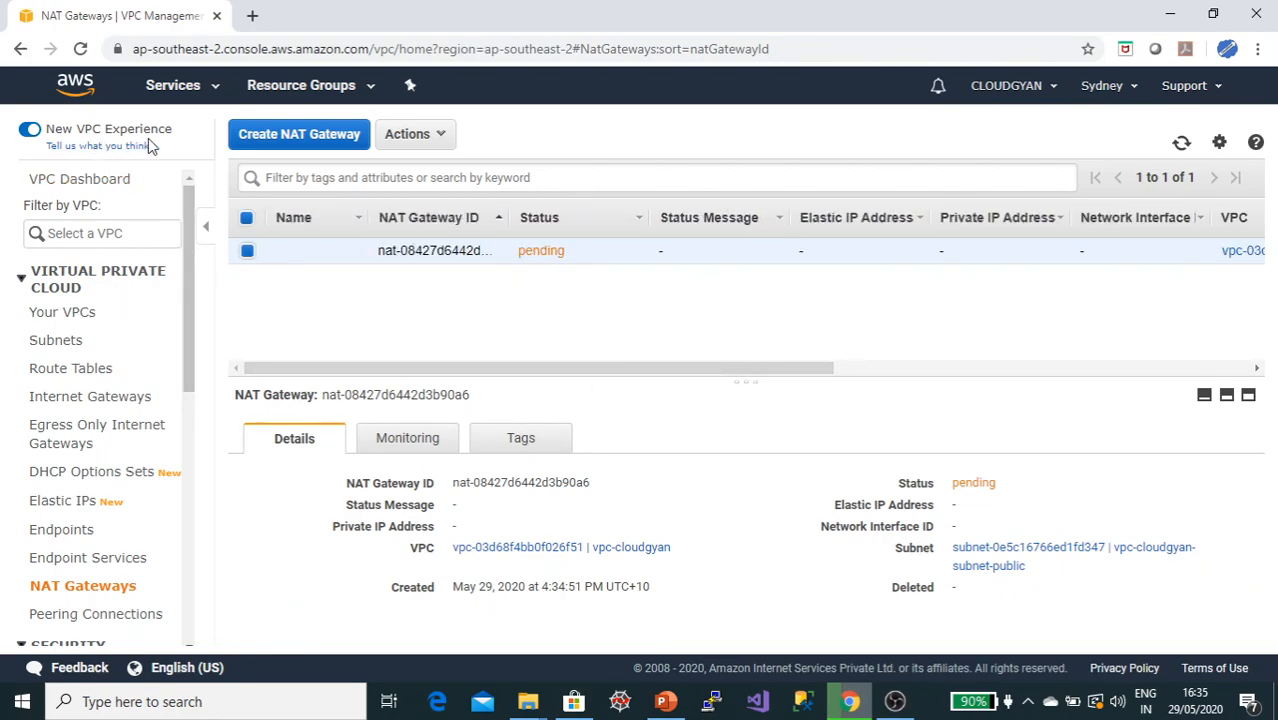
Step: Start launching an EC2 instance with the Microsoft Windows Server 2019 Base AMI and t2.micro instance type
click(172, 90)
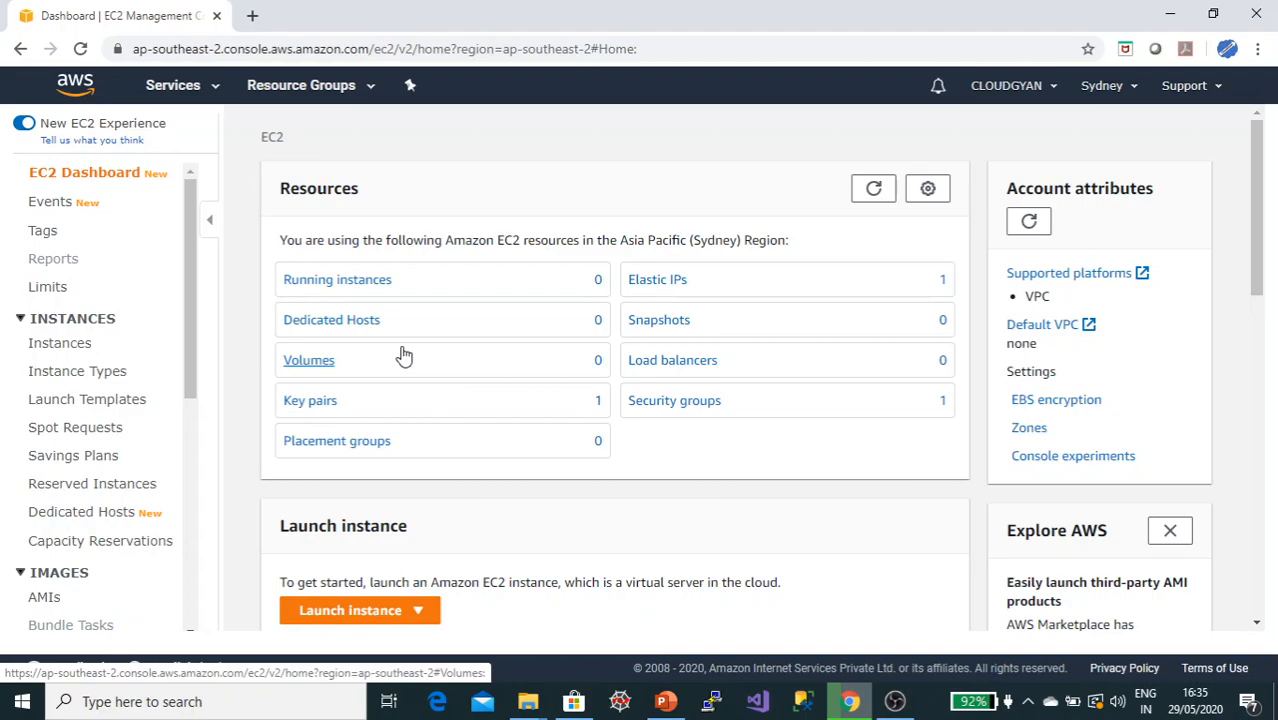
click(366, 610)
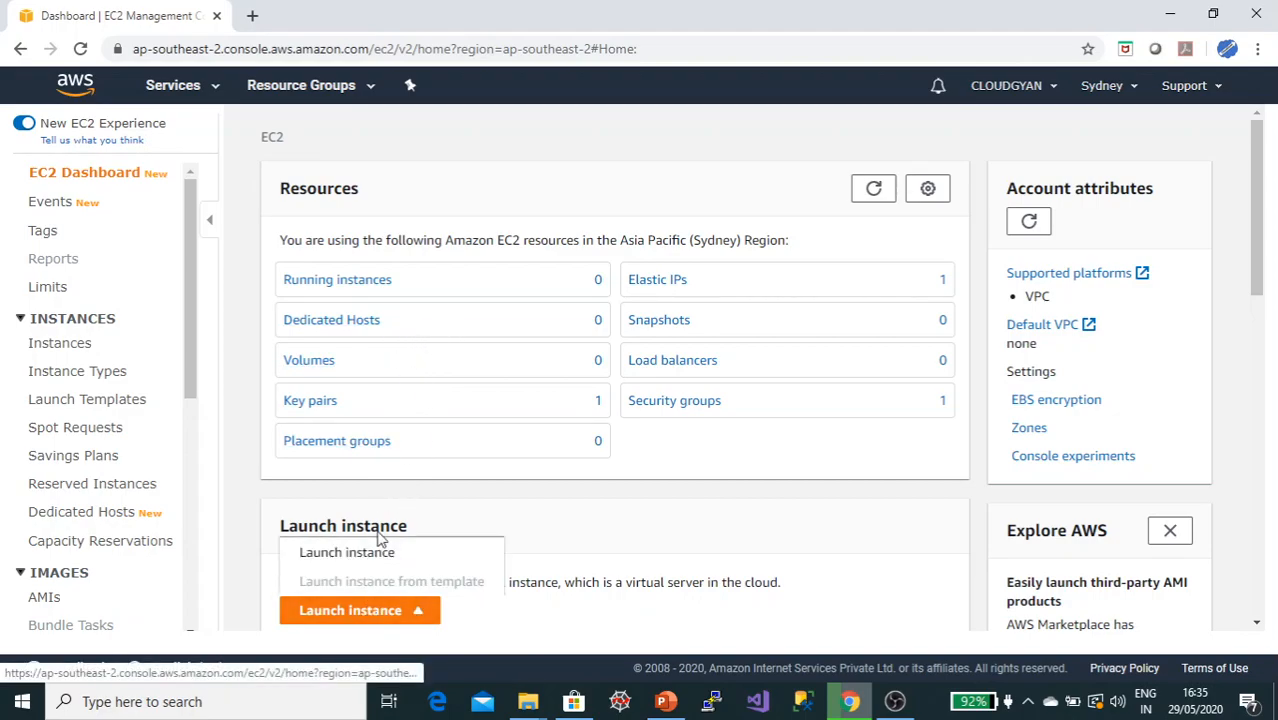
click(418, 612)
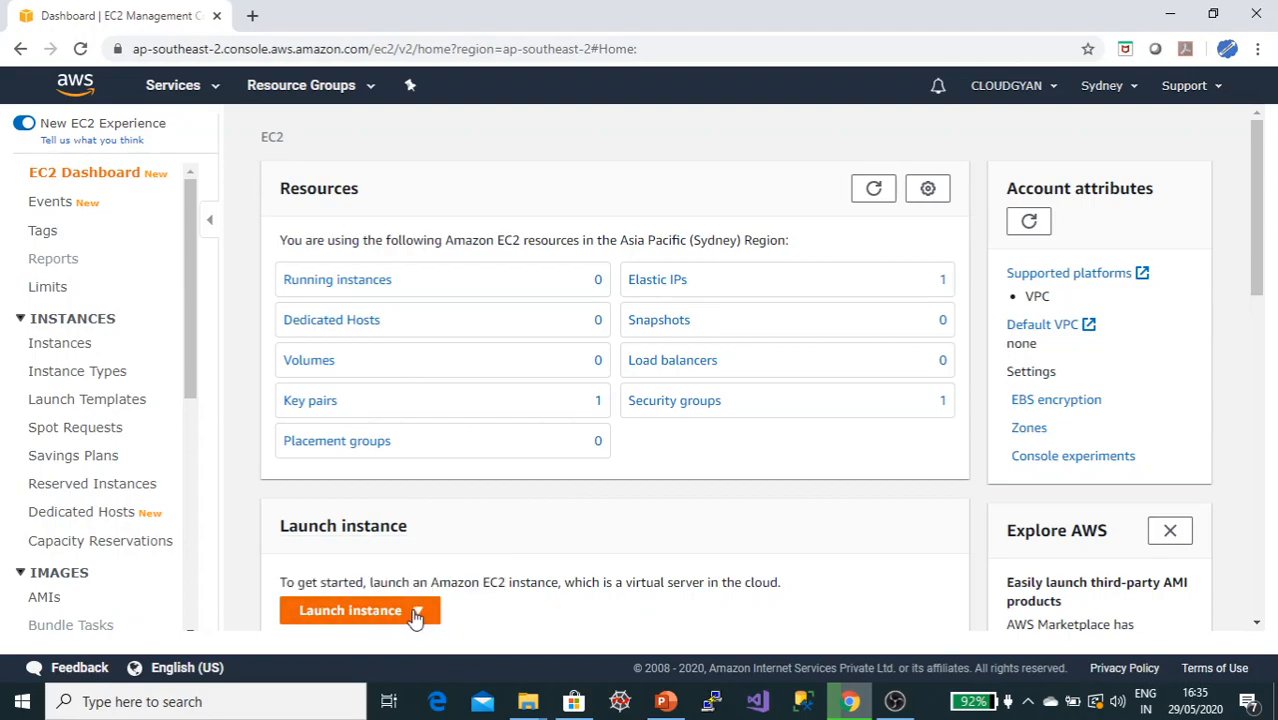
click(417, 611)
click(442, 551)
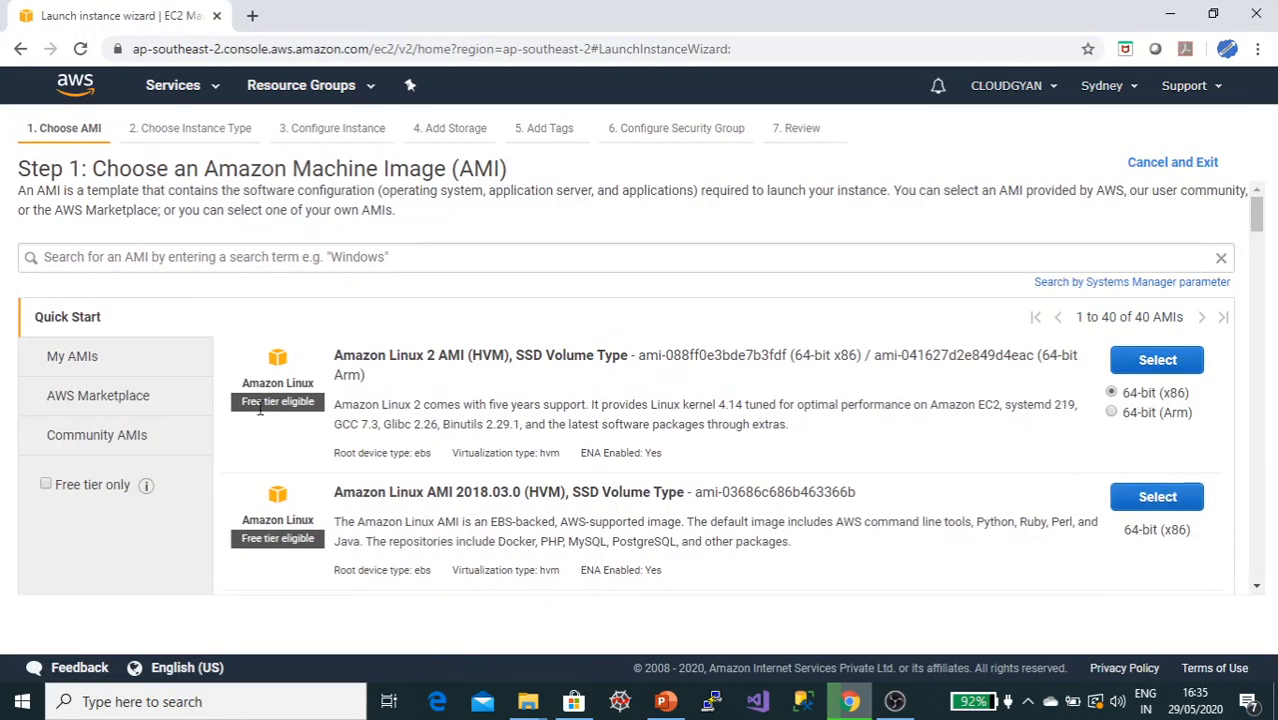
scroll(582, 363, down, 8)
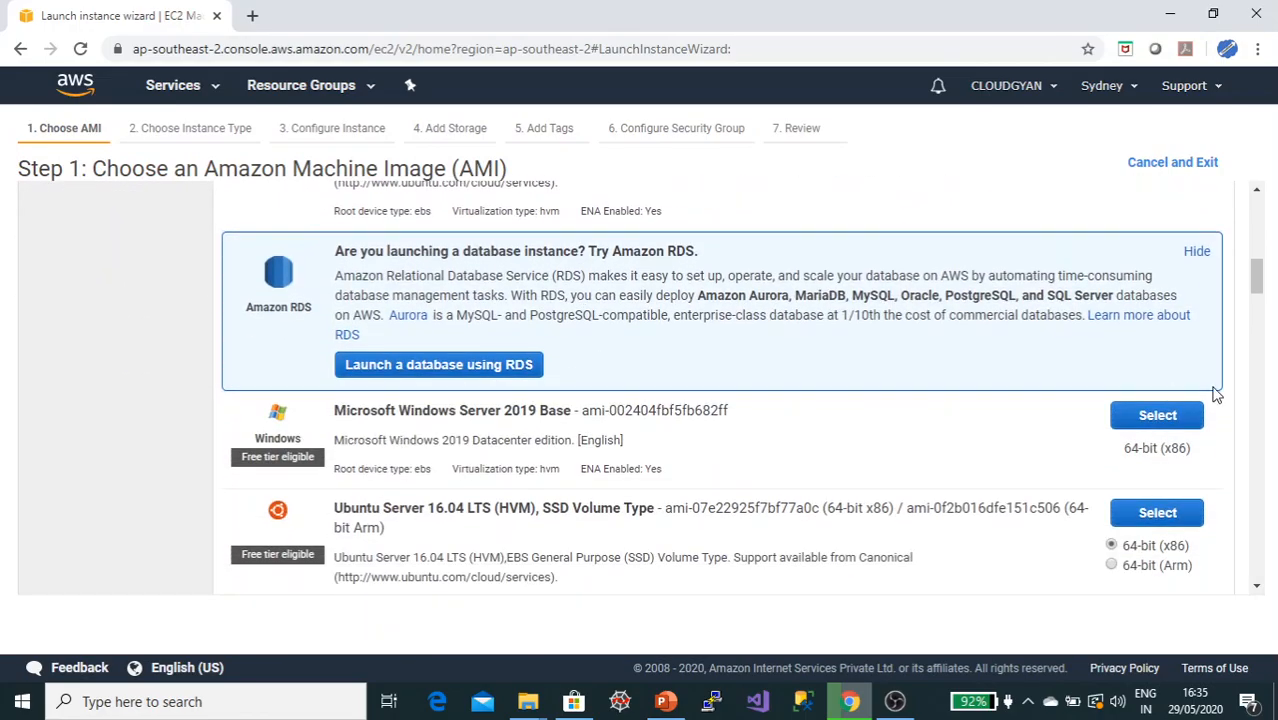
click(1157, 416)
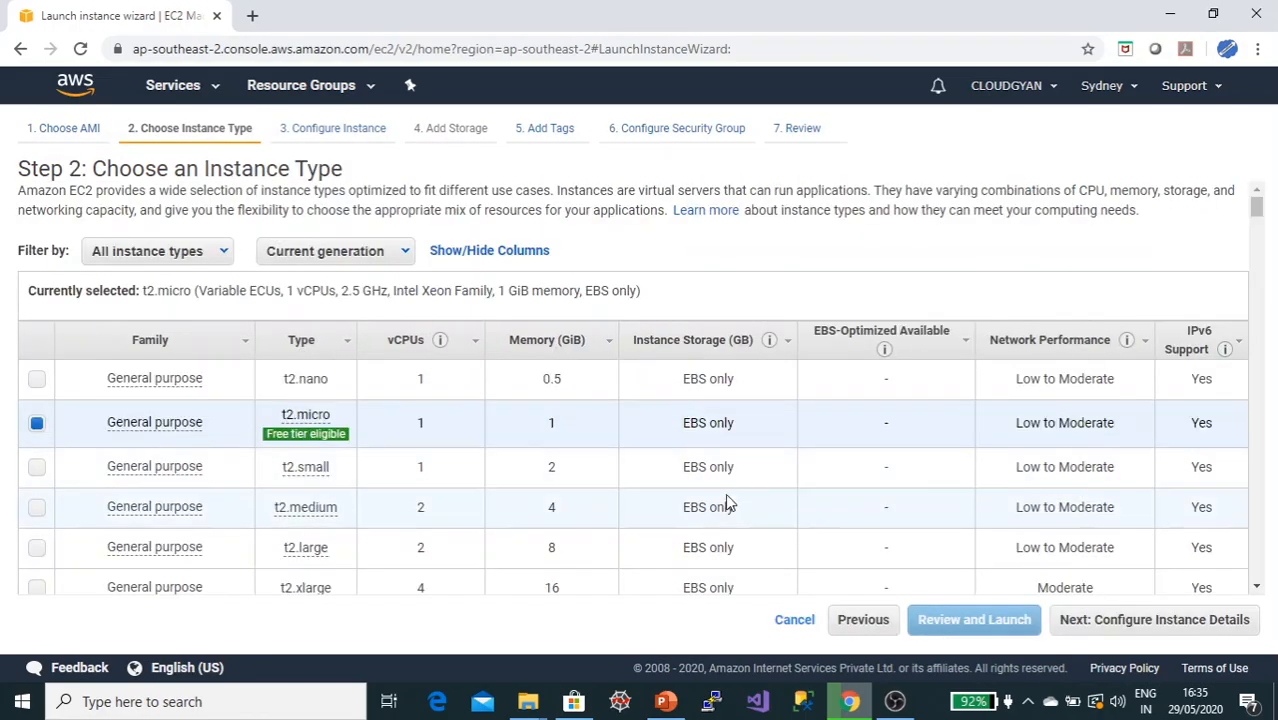
click(1152, 619)
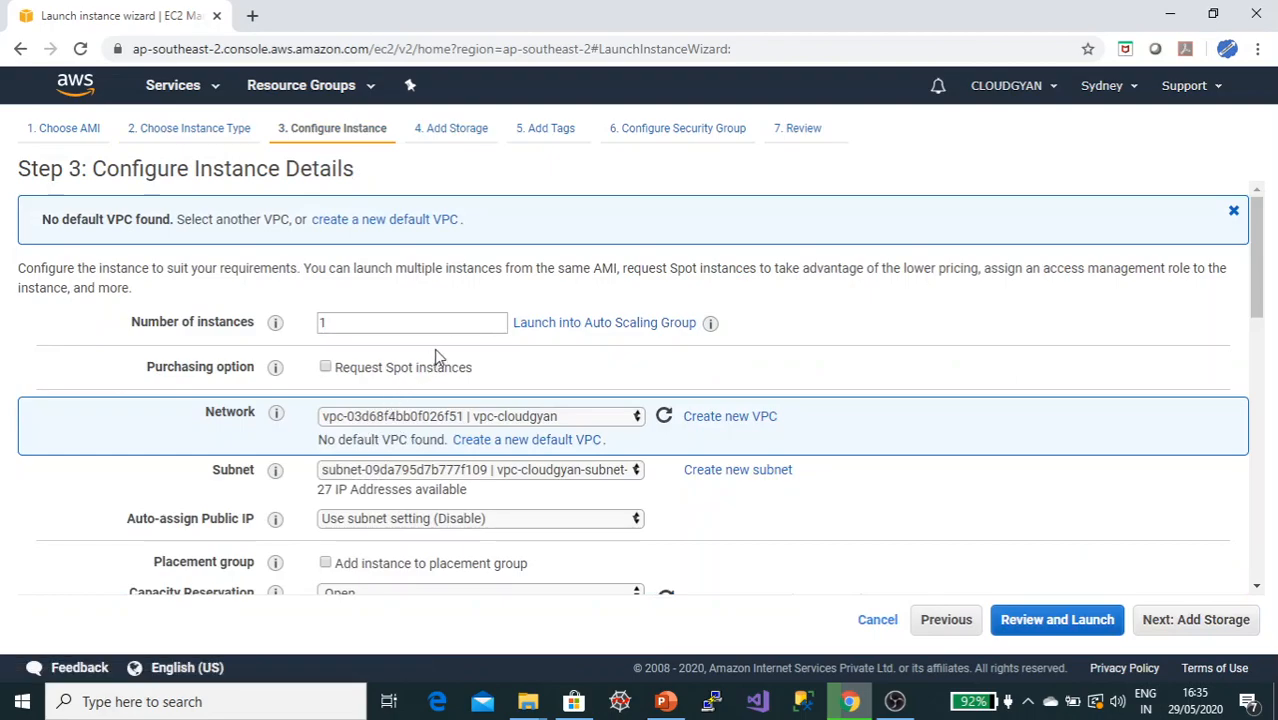
Step: Select the vpc-cloudgyan-subnet-public subnet for the new instance
scroll(435, 351, down, 1)
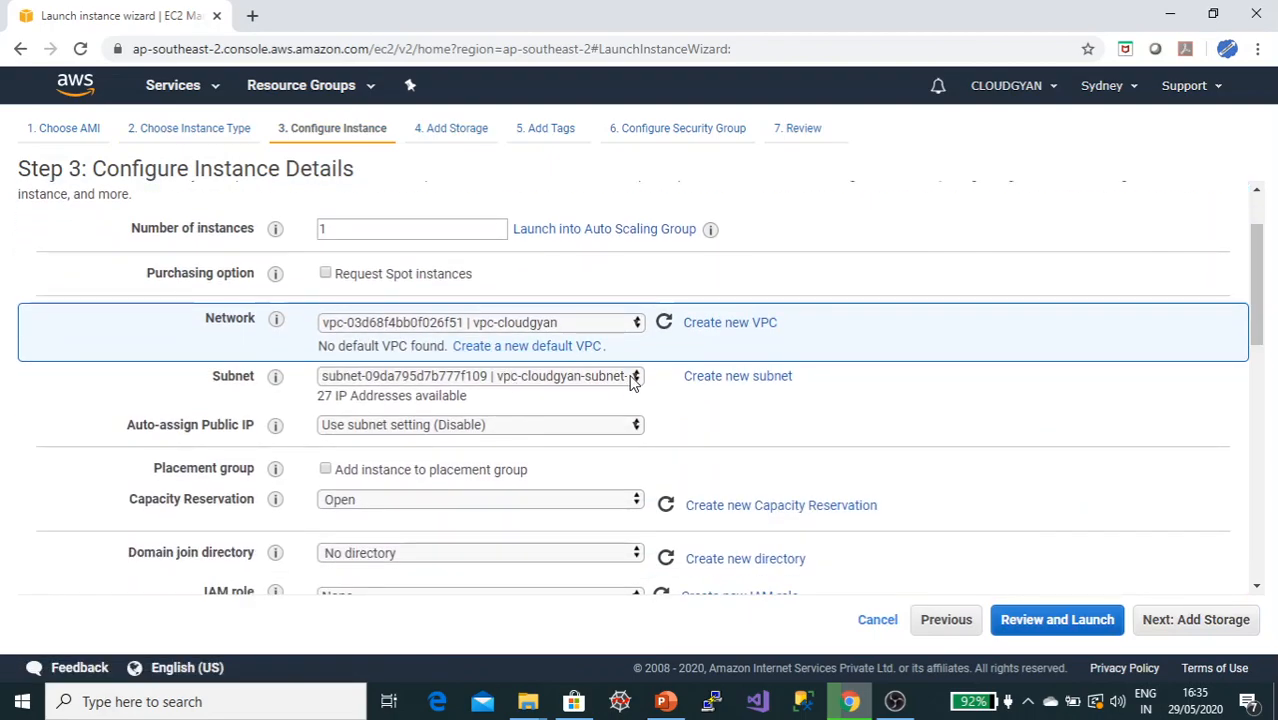
click(632, 380)
click(626, 411)
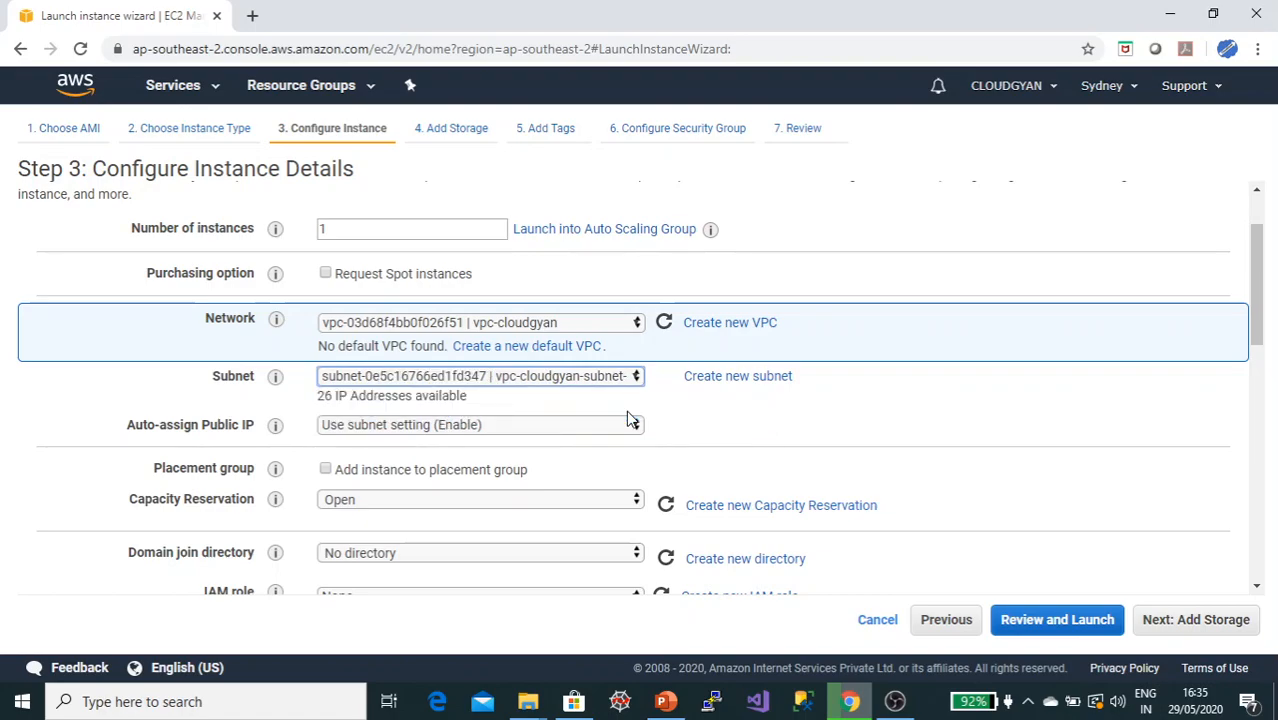
click(848, 396)
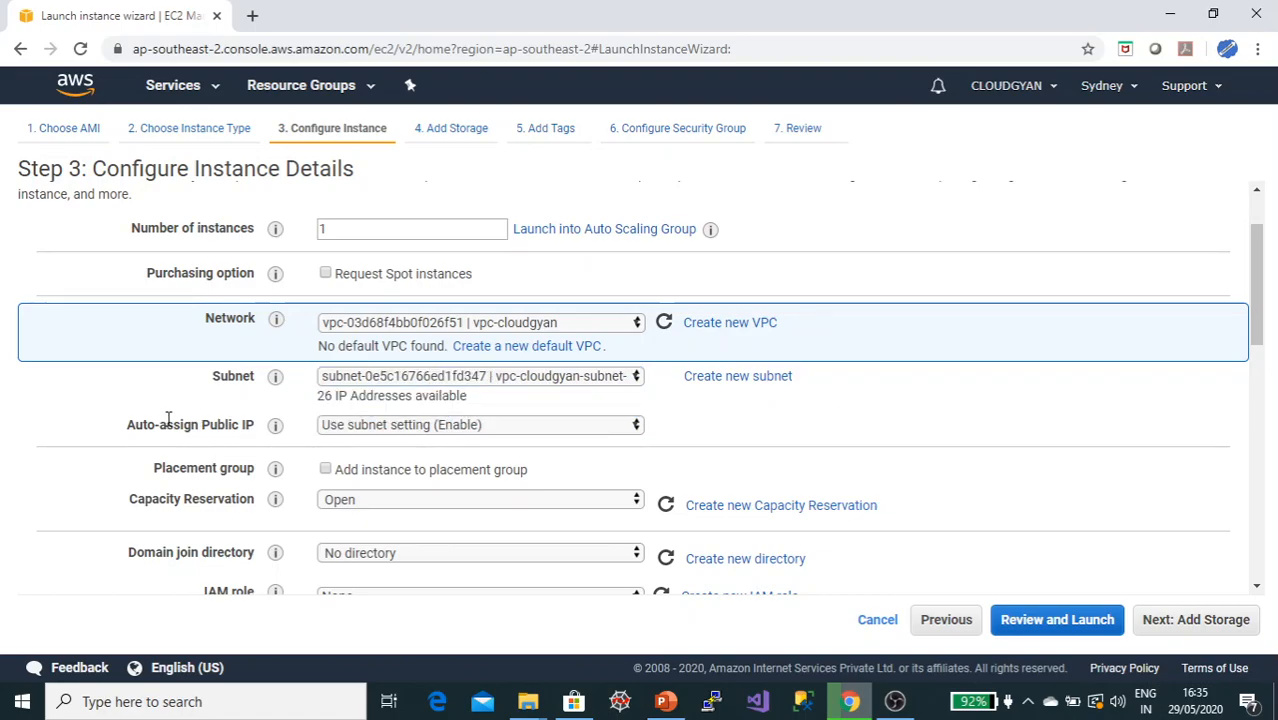
Step: Examine the Auto-assign Public IP setting and the remaining instance configuration options
drag(127, 432, 260, 428)
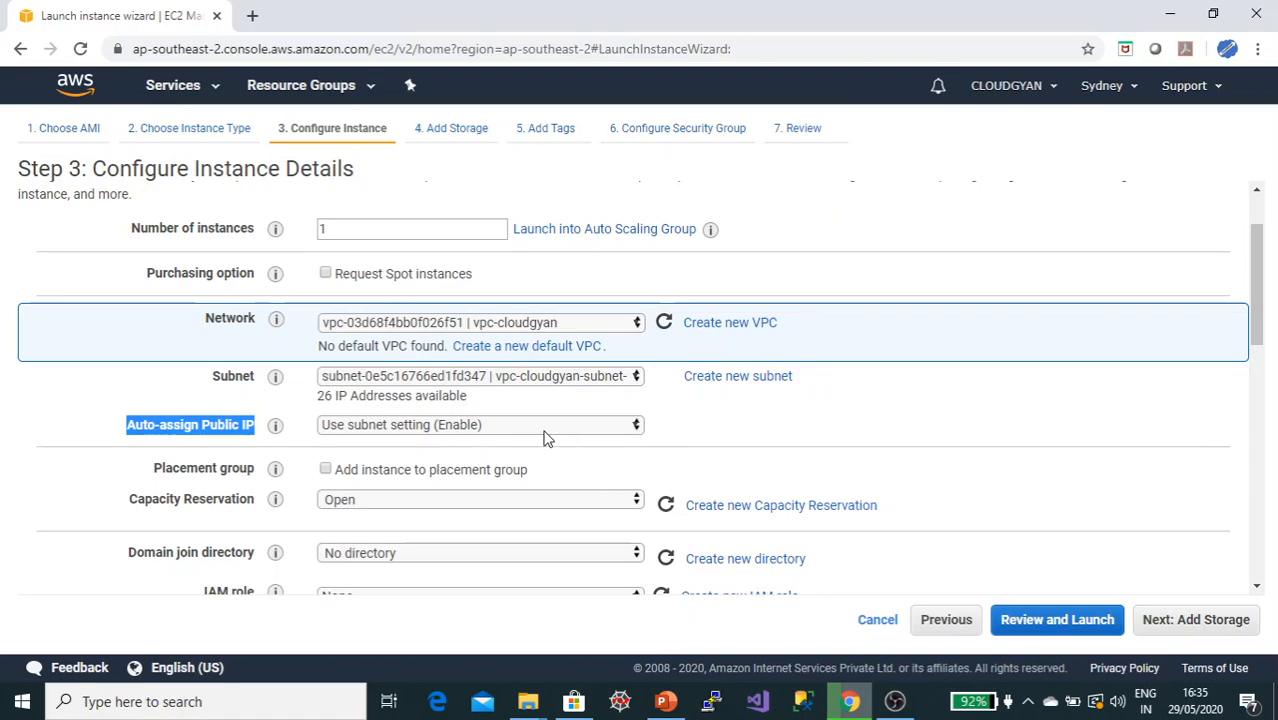
click(417, 430)
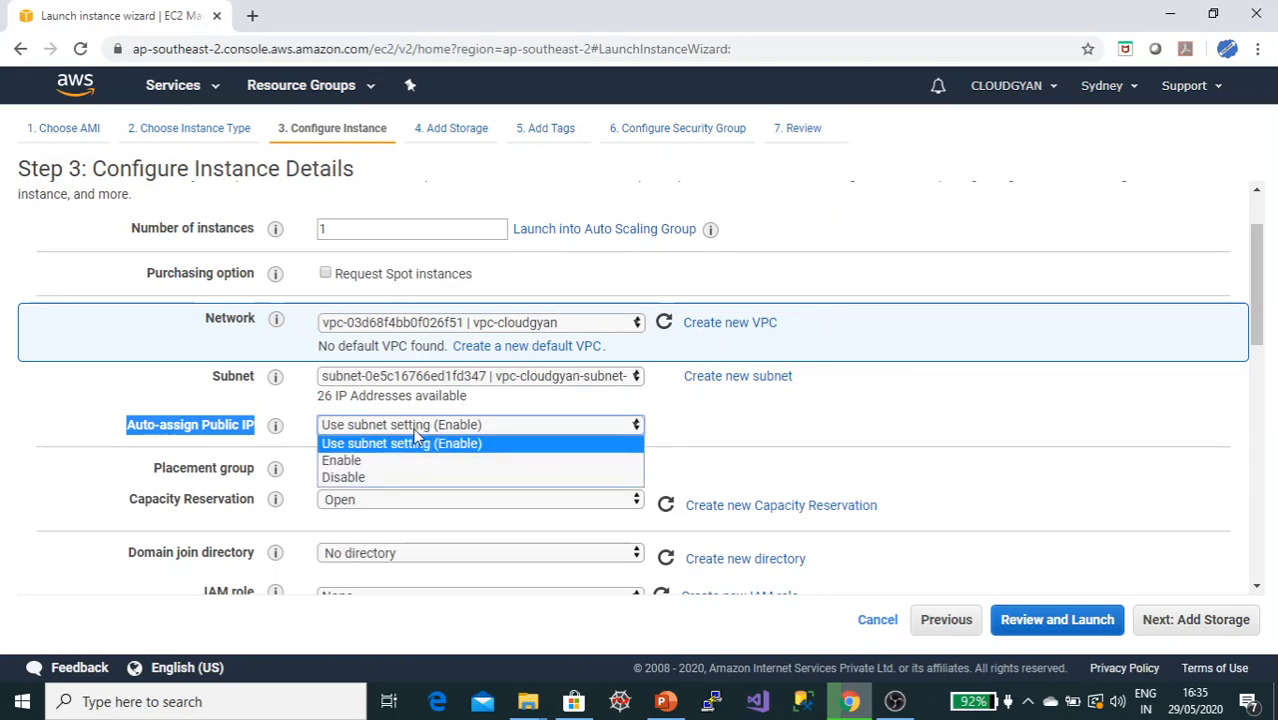
click(416, 433)
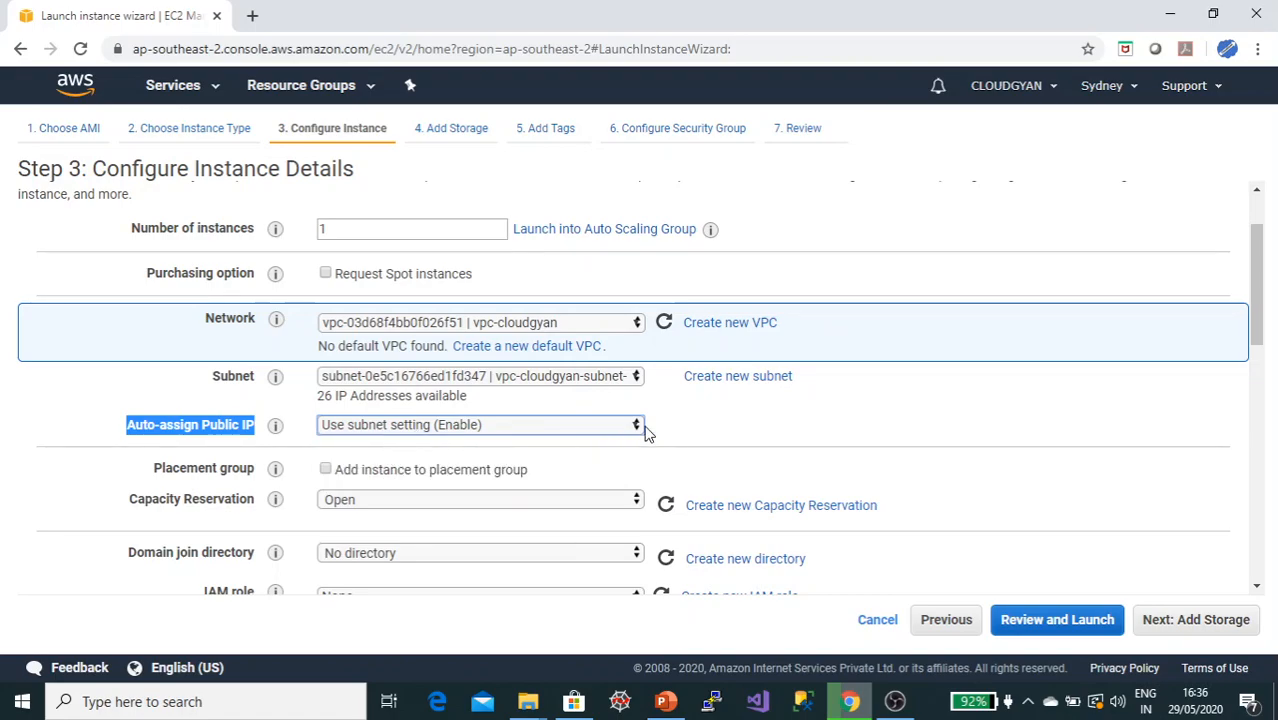
click(703, 423)
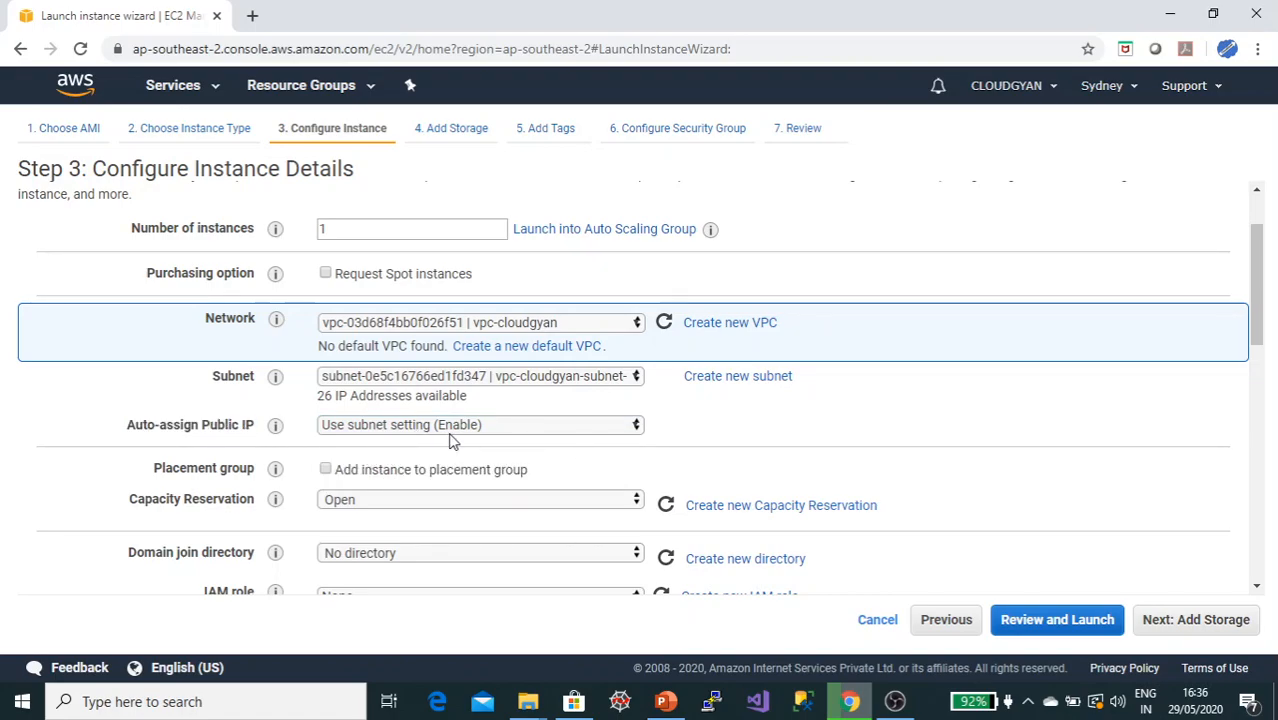
scroll(700, 425, down, 3)
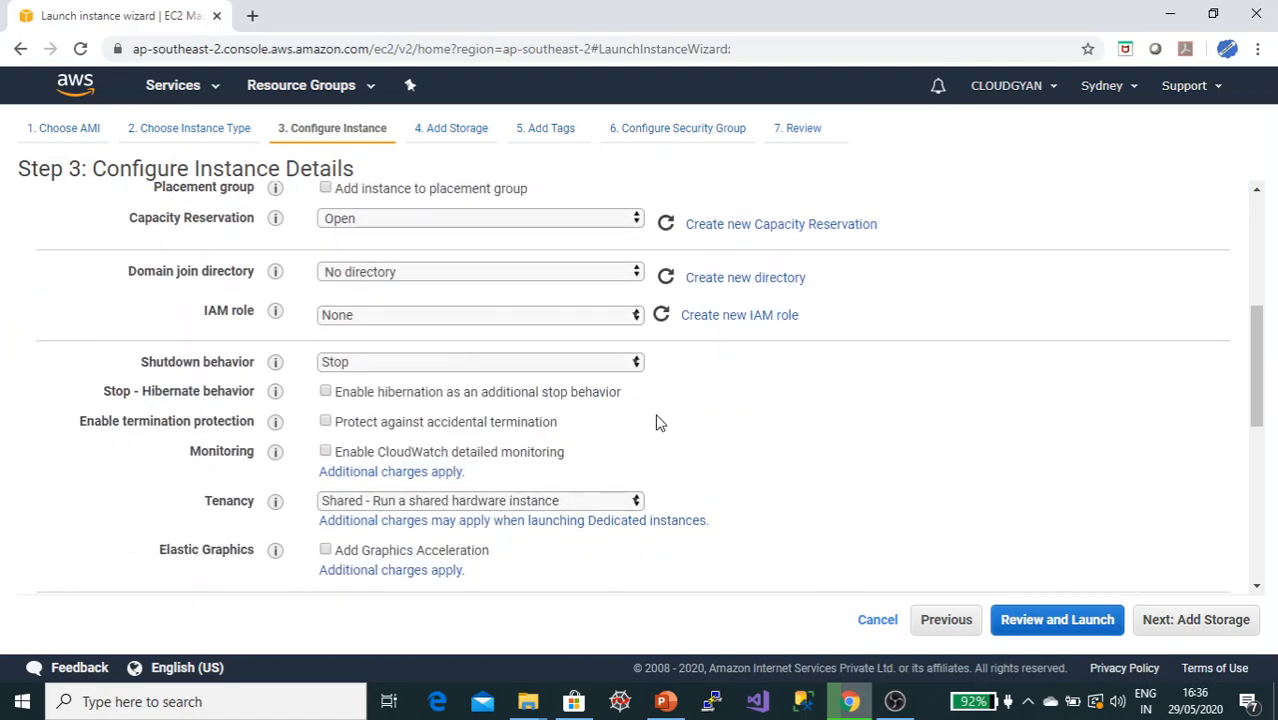
scroll(700, 392, up, 3)
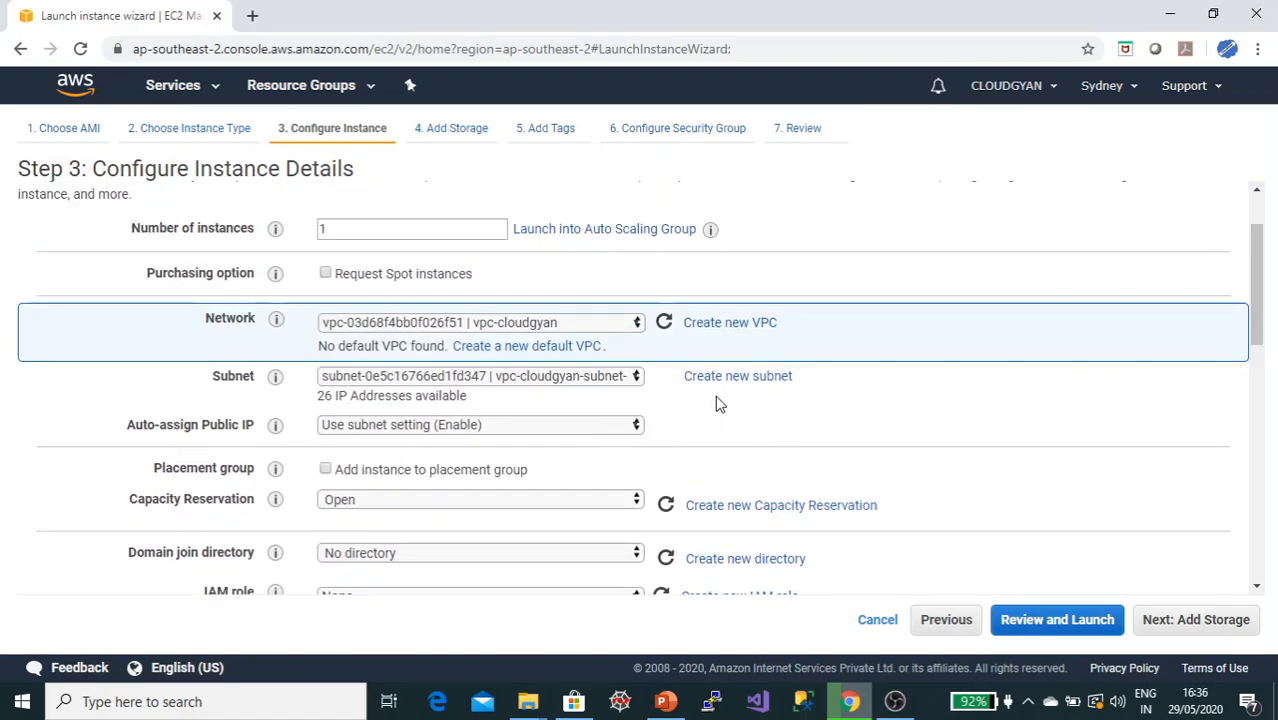
scroll(716, 402, down, 8)
scroll(716, 404, down, 2)
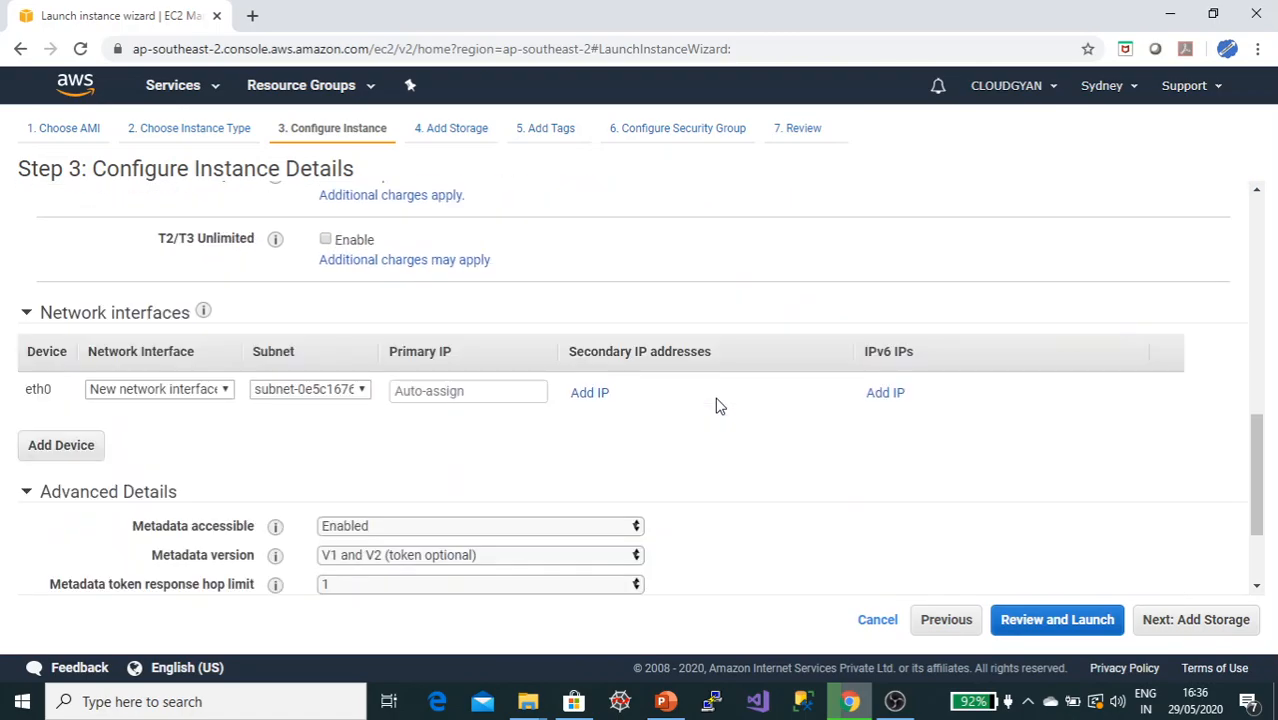
Step: Advance through storage and tags, keeping the default RDP security group launch-wizard-1, to the review page
click(1178, 630)
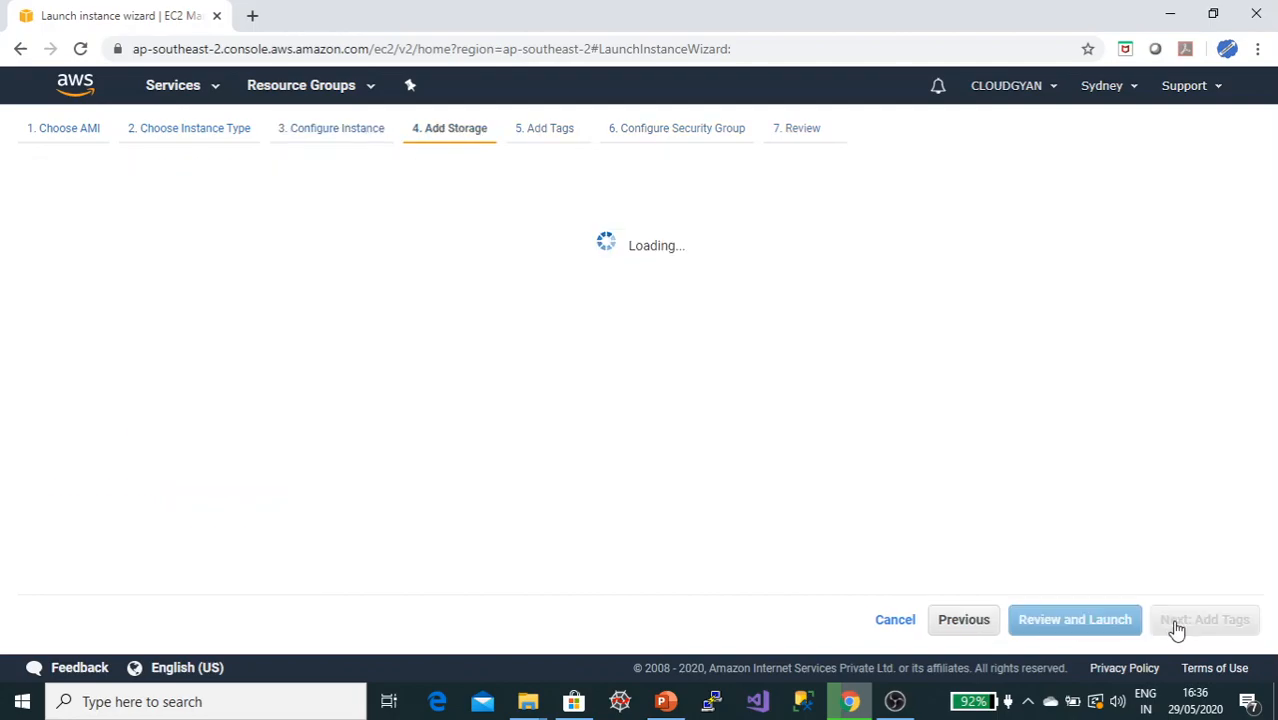
click(1175, 627)
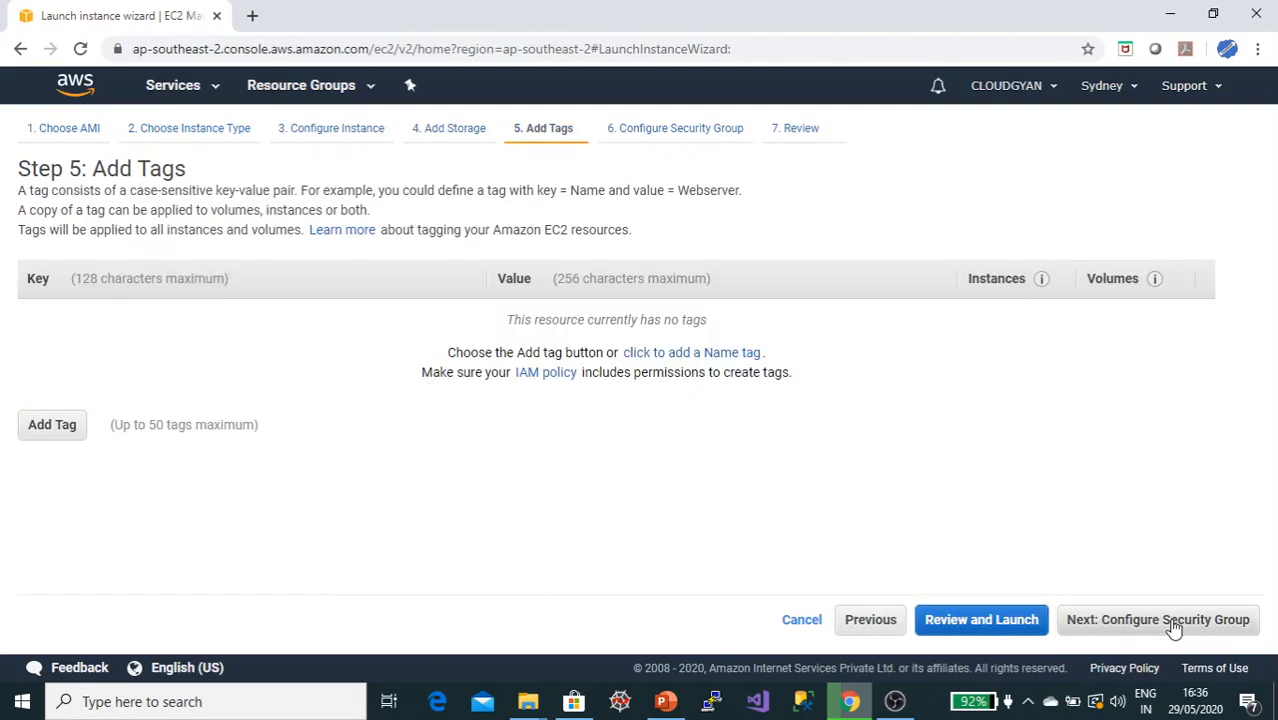
click(1175, 627)
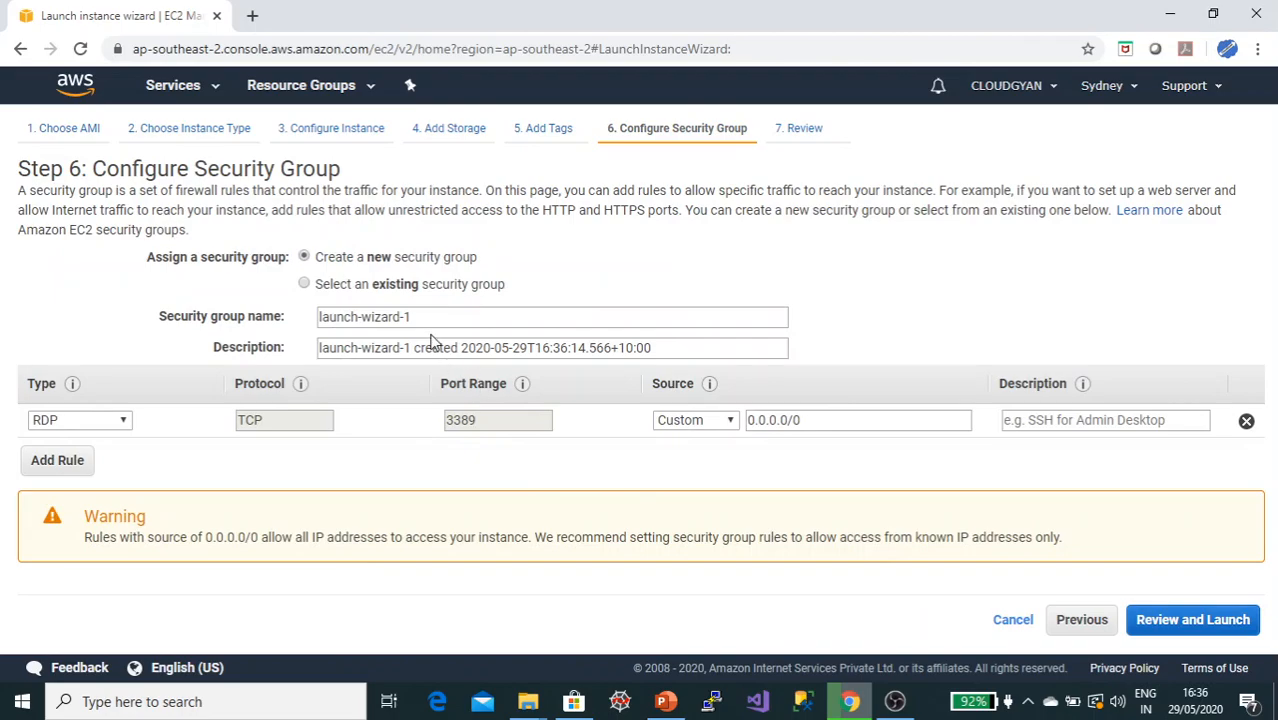
click(1176, 624)
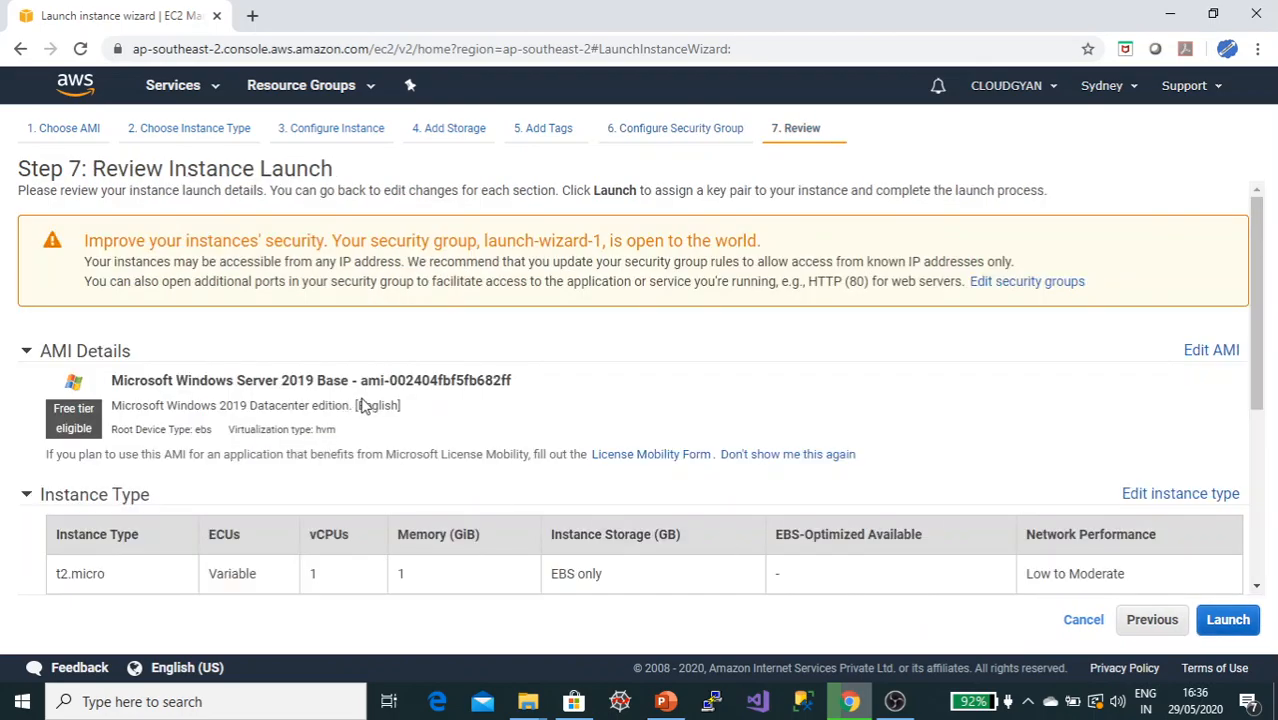
Step: Launch the Windows instance using the existing codegyan key pair
scroll(365, 407, down, 4)
click(1218, 622)
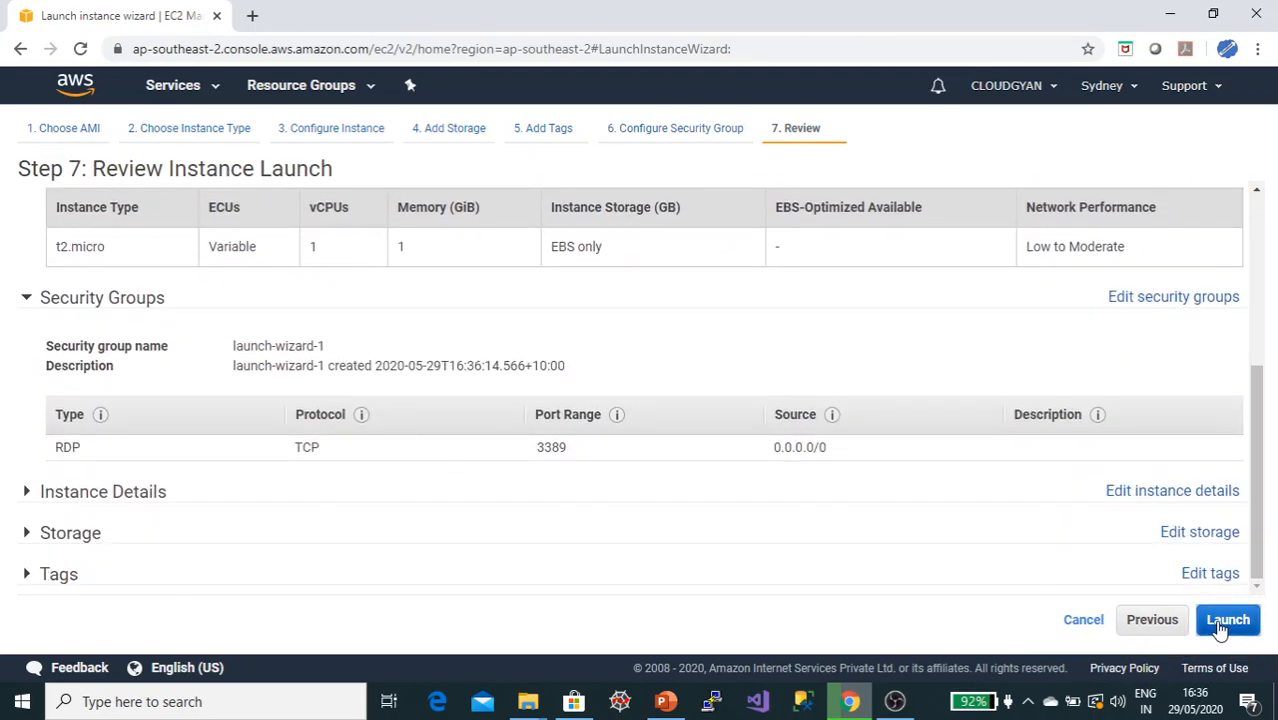
click(369, 477)
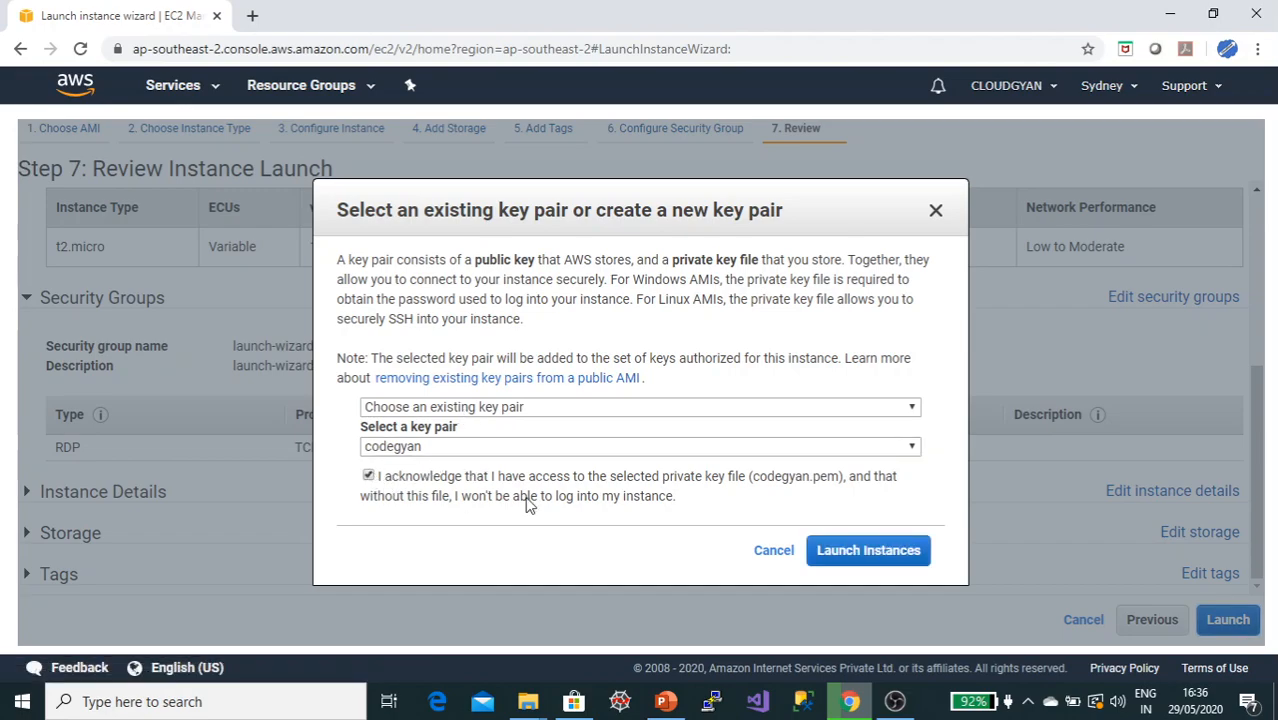
click(836, 552)
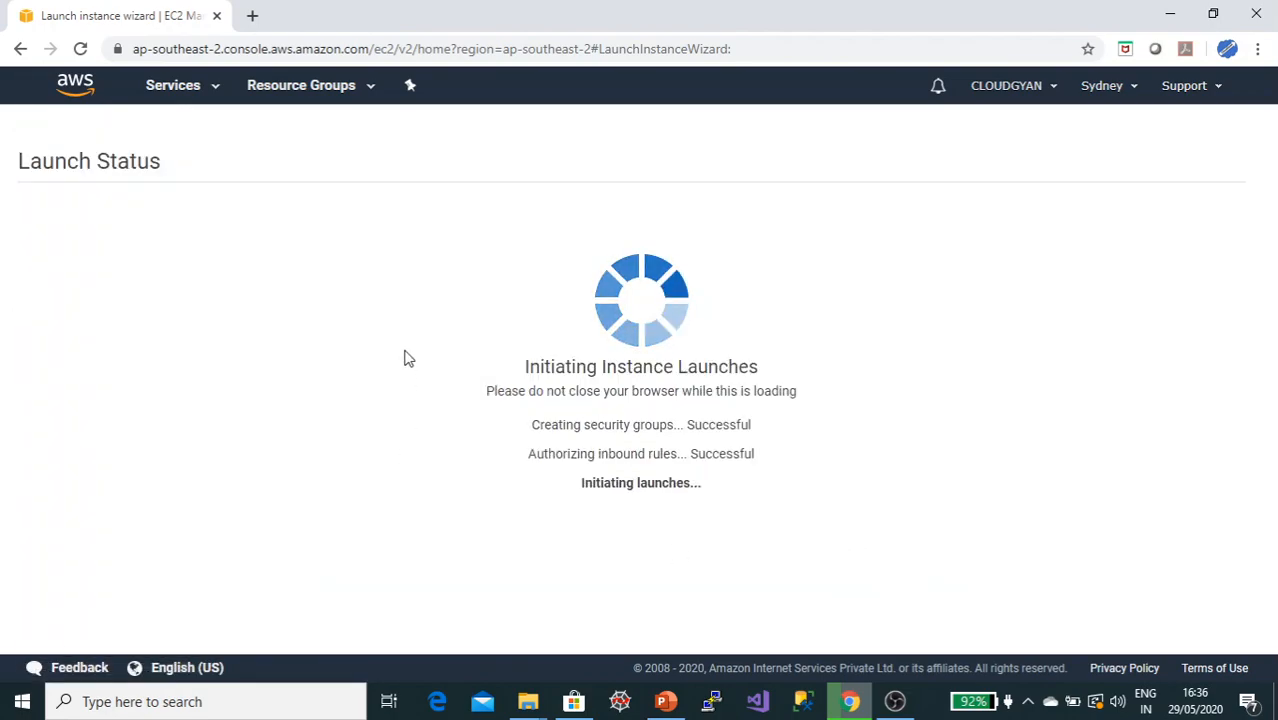
Step: Open the instances list and remove the Instance State: Running filter to show the new instance
scroll(412, 354, down, 2)
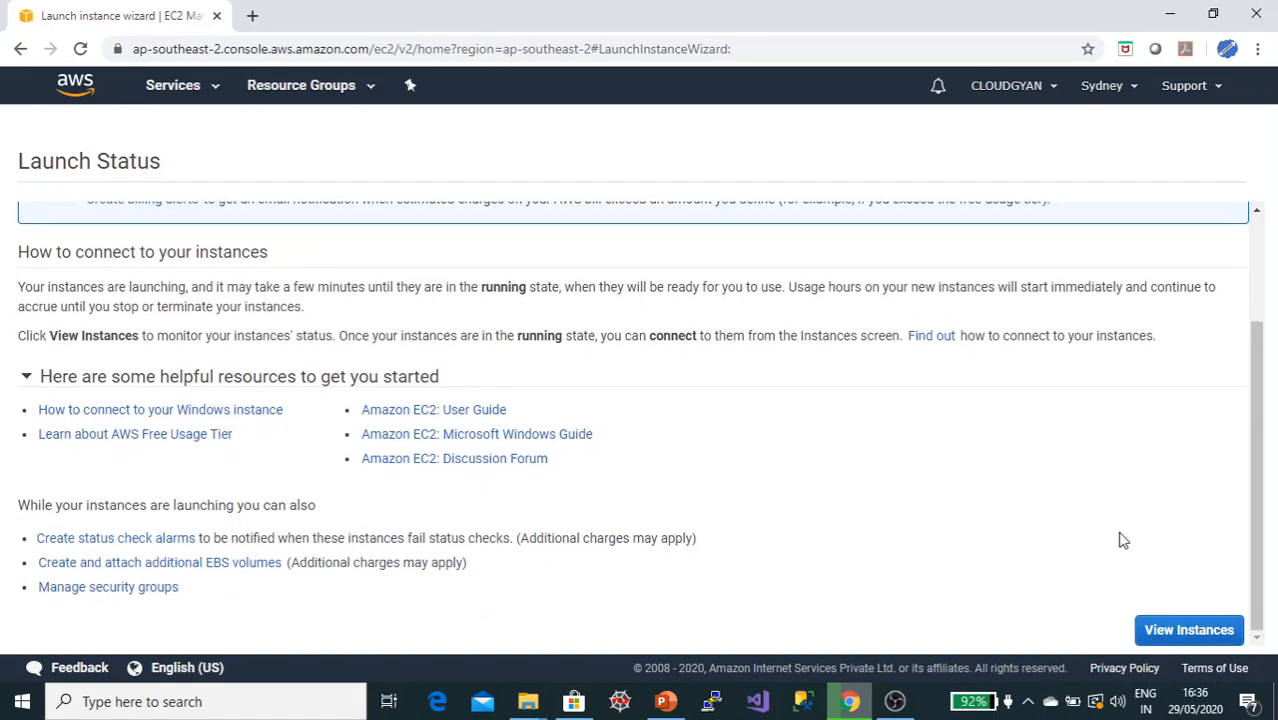
click(1180, 623)
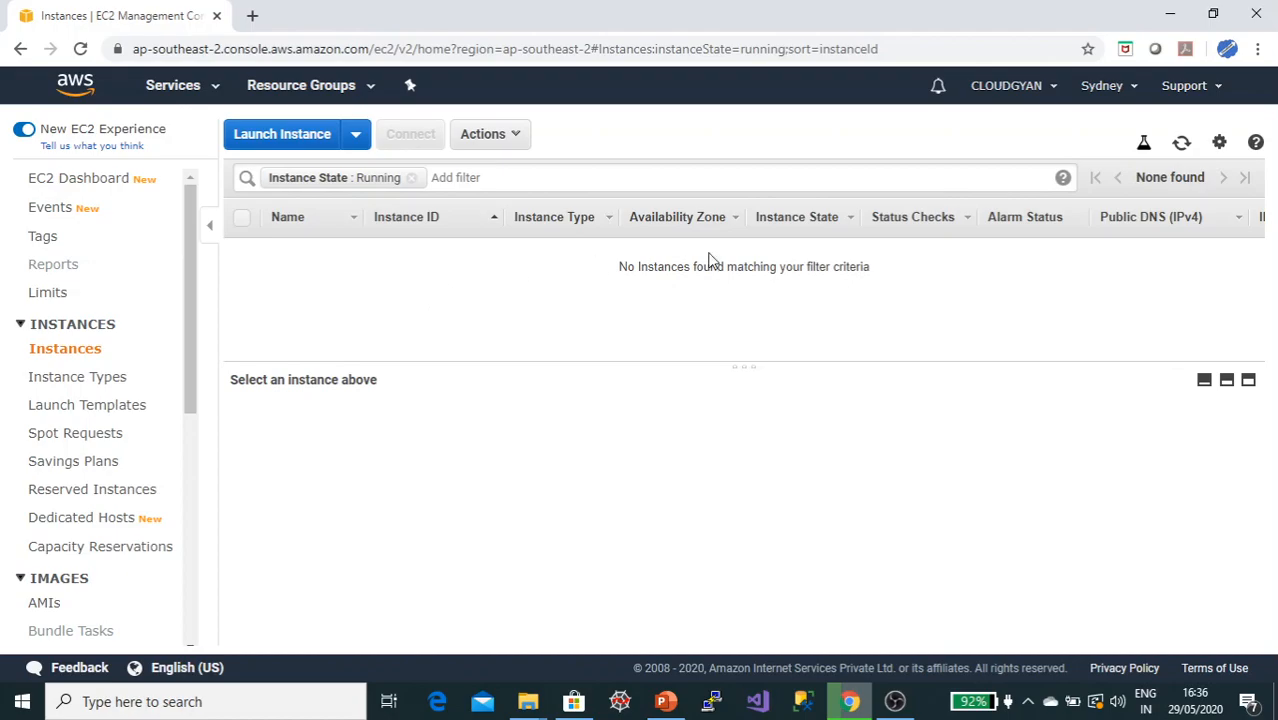
click(411, 178)
click(561, 293)
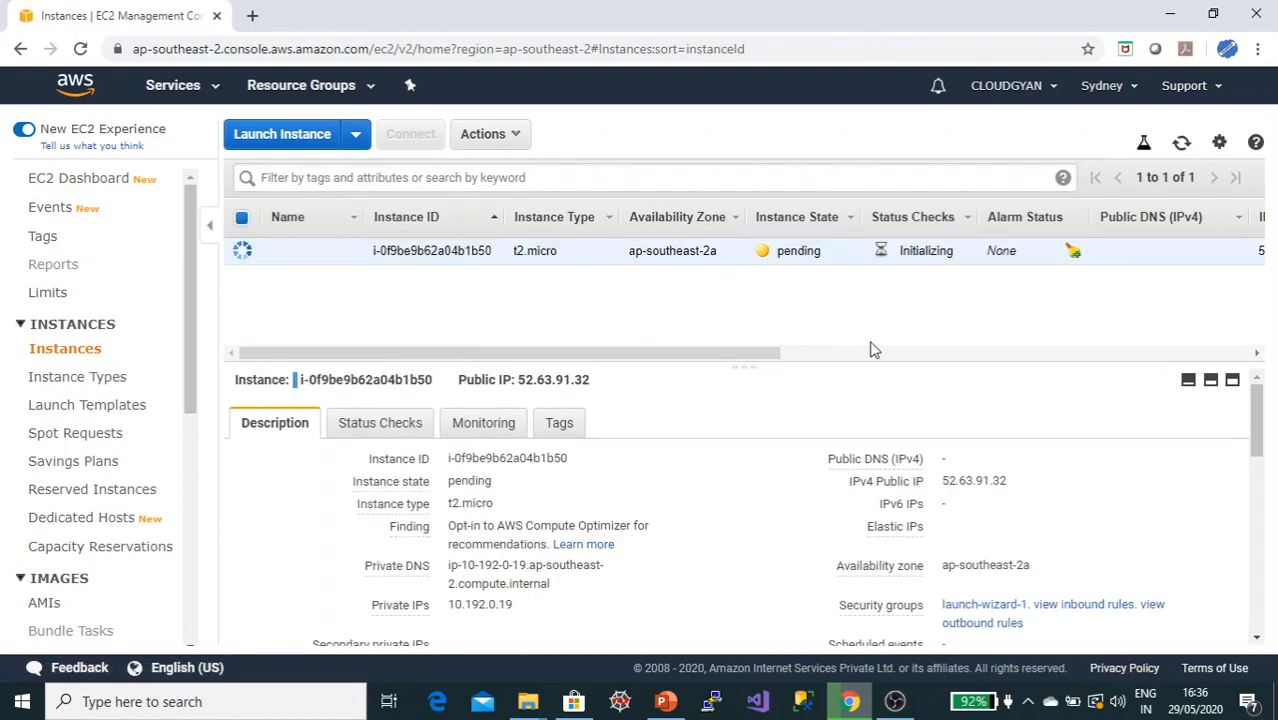
Step: Start launching a second instance with the Amazon Linux 2 AMI and t2.micro instance type
click(245, 140)
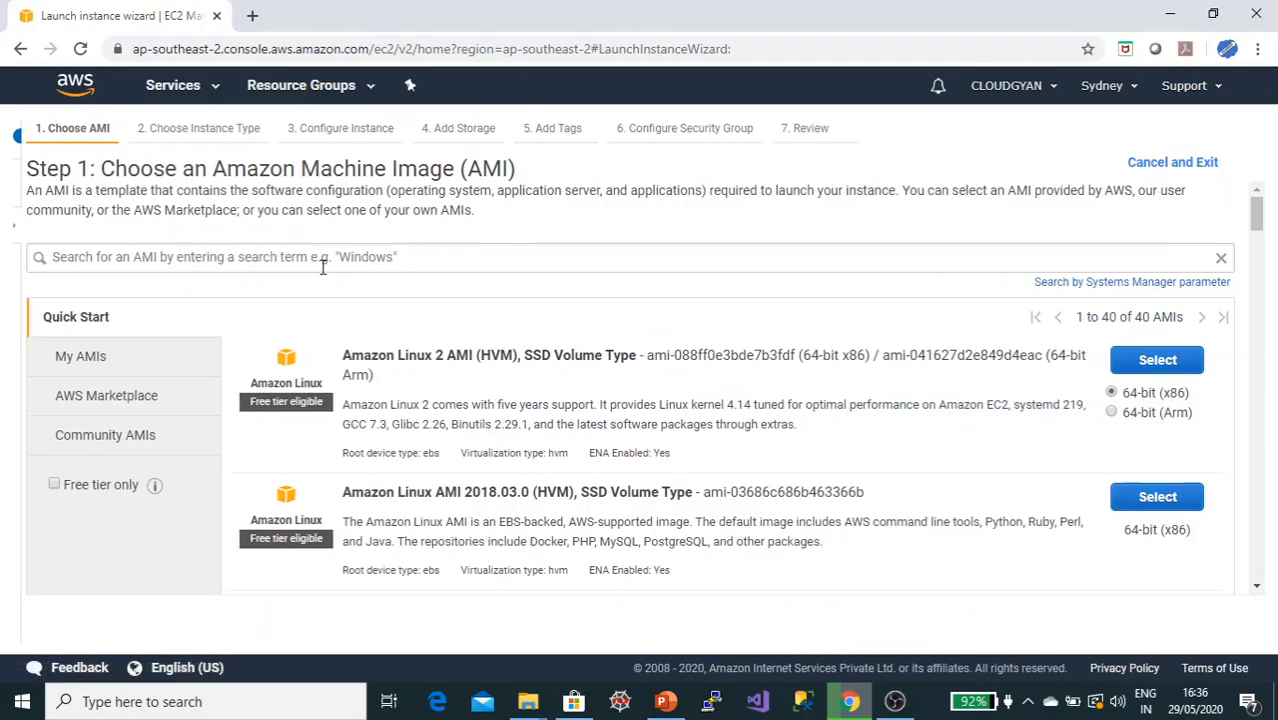
scroll(625, 470, down, 4)
scroll(625, 470, up, 5)
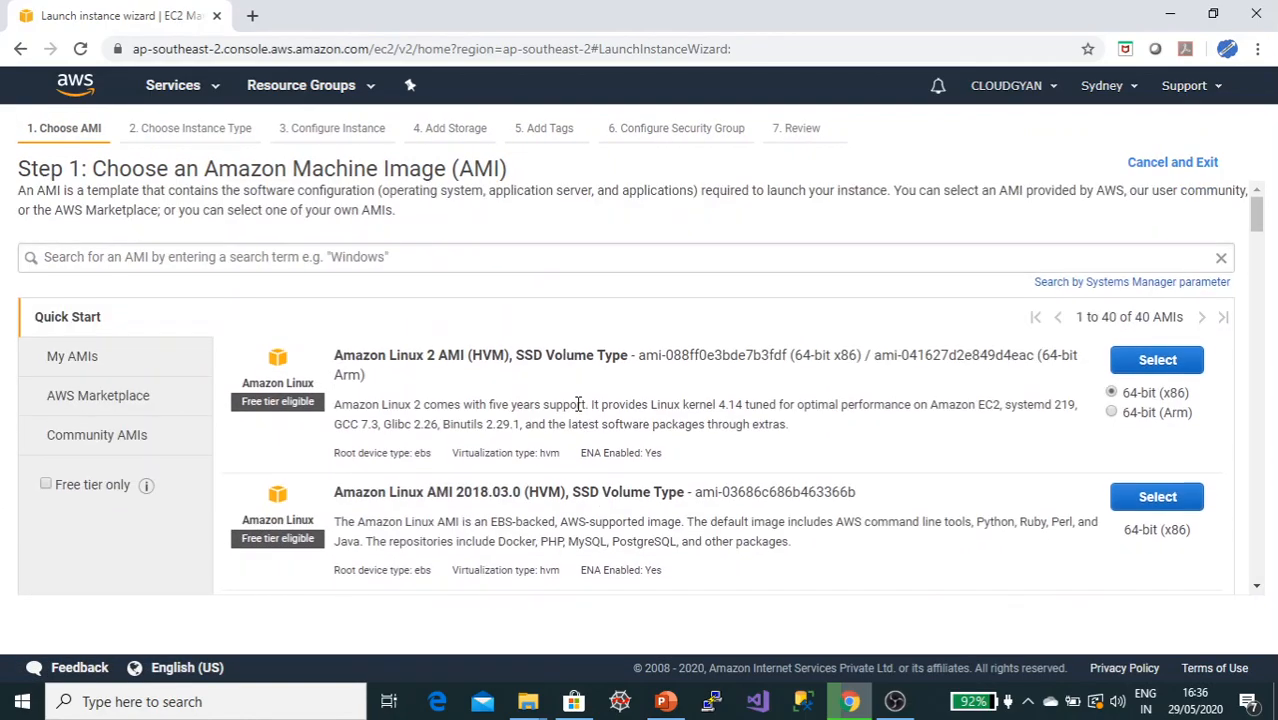
click(1157, 358)
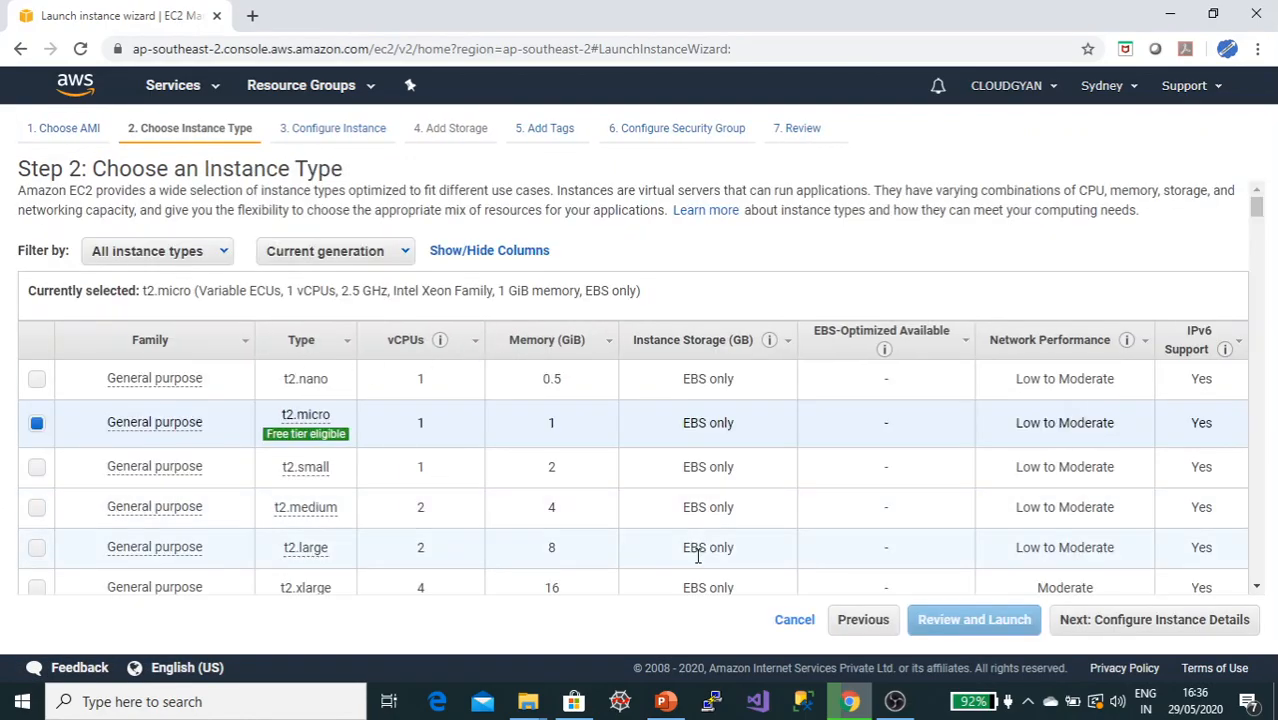
click(1135, 623)
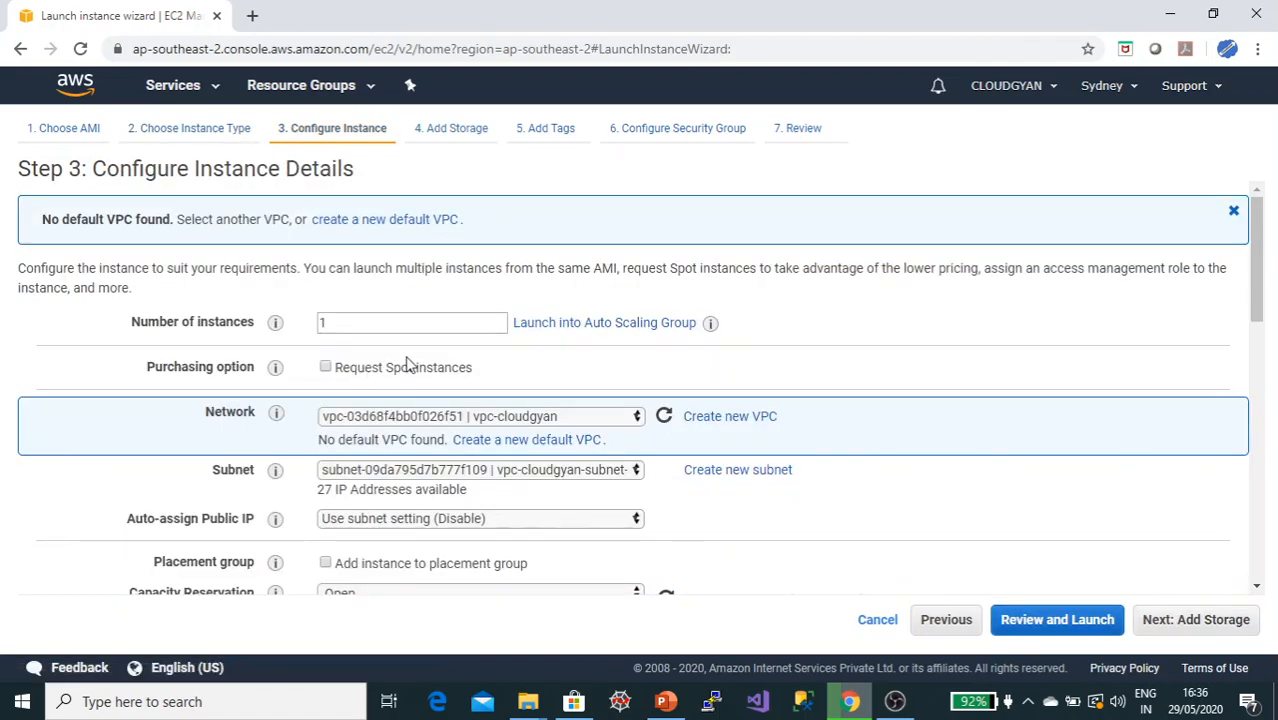
Step: Place the second instance in the vpc-cloudgyan-subnet-private subnet
click(589, 478)
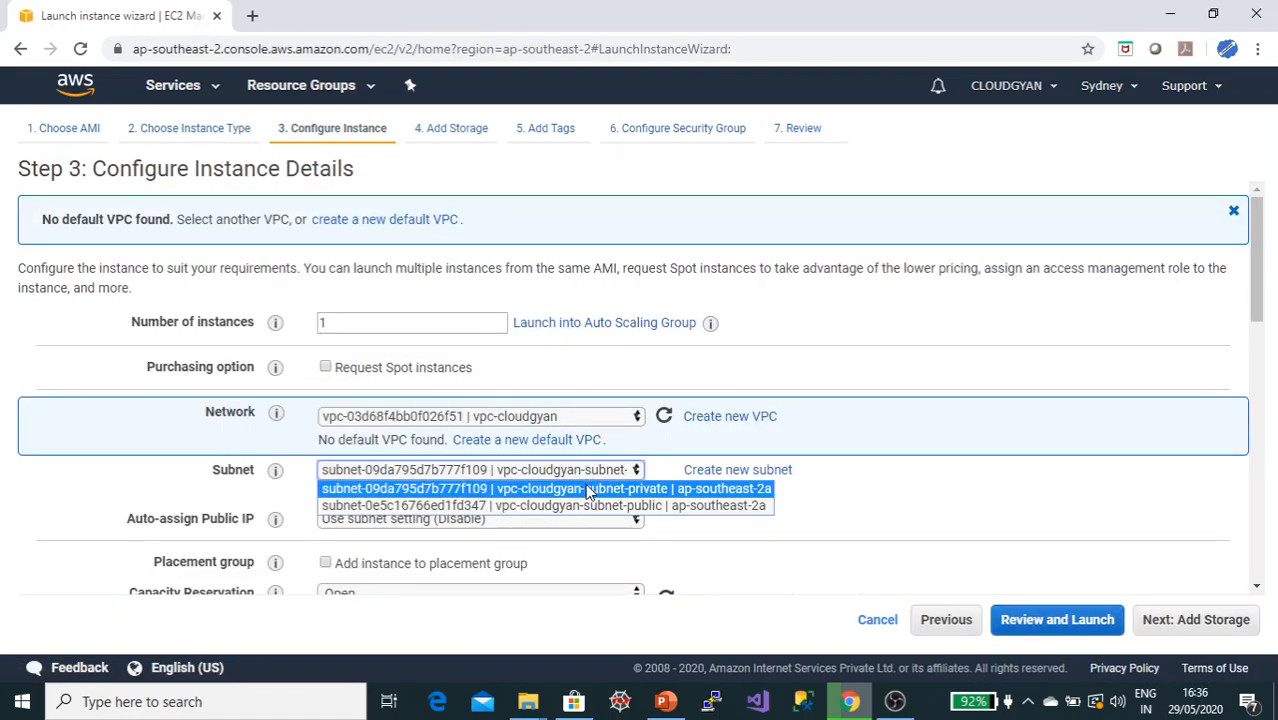
click(590, 490)
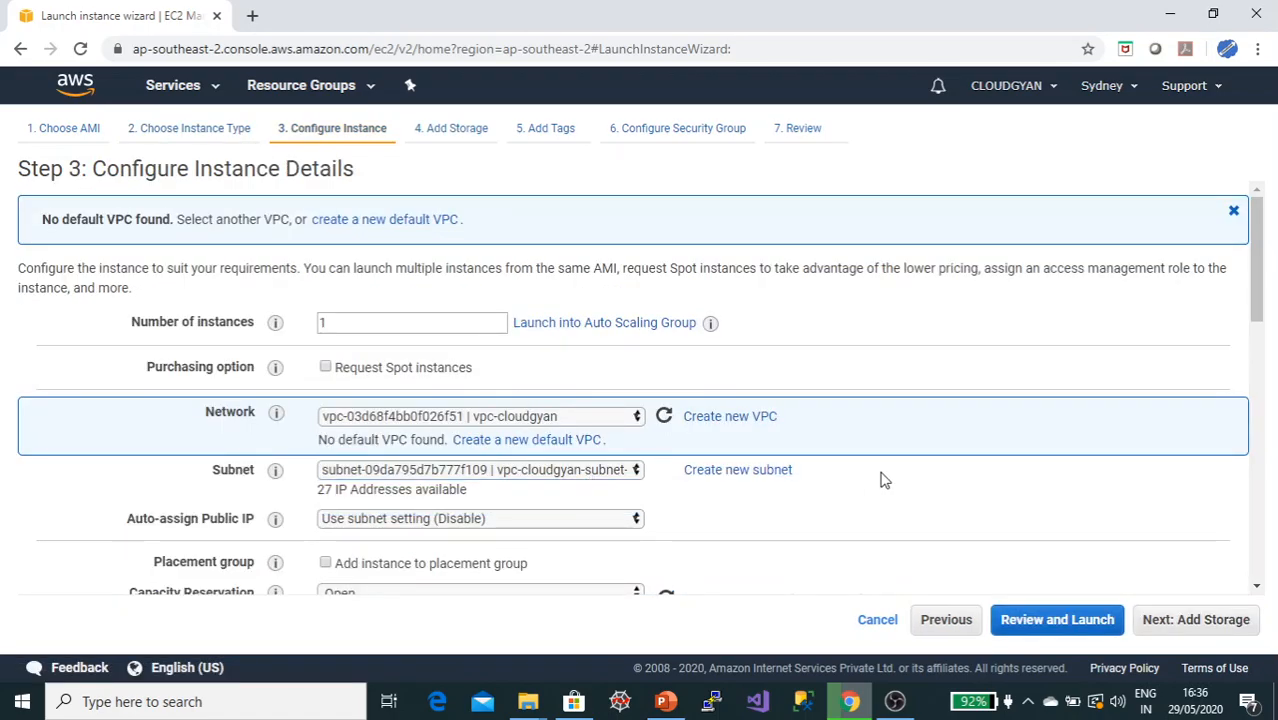
scroll(882, 480, down, 2)
scroll(744, 342, down, 2)
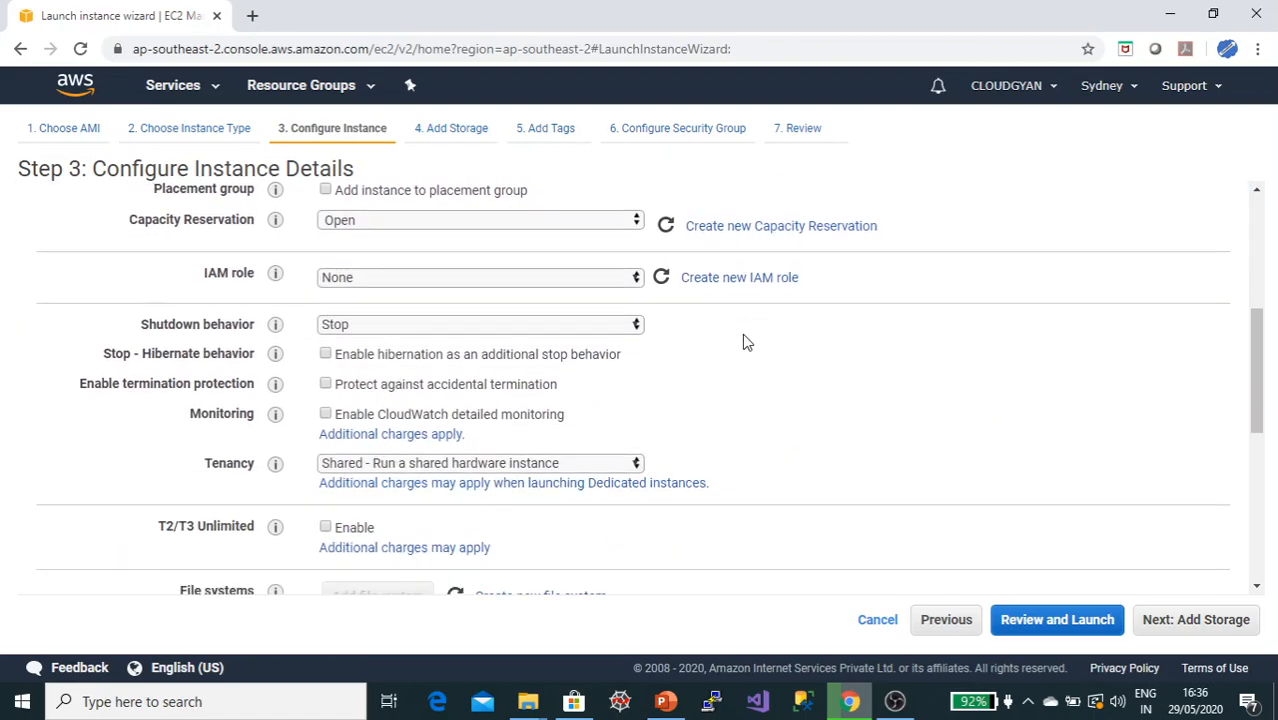
scroll(815, 421, down, 3)
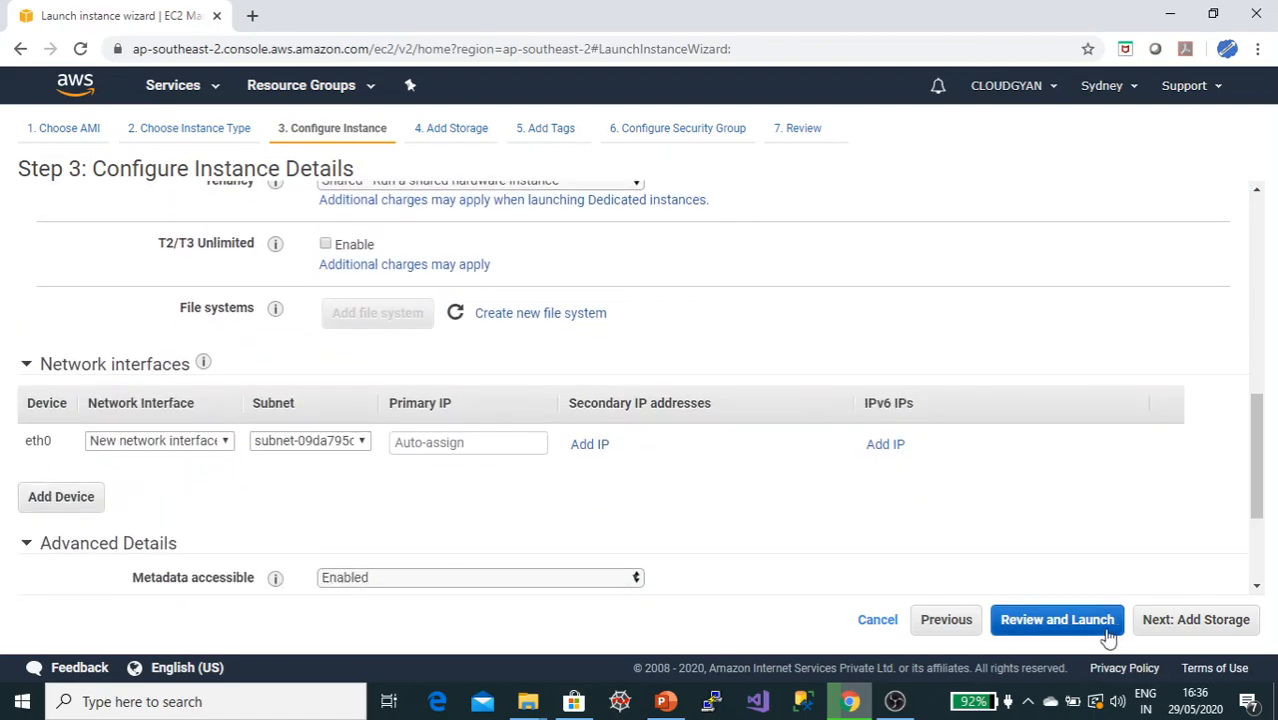
Step: Advance through storage and tags, keeping the default SSH security group launch-wizard-2, to the review page
click(1162, 624)
click(1170, 623)
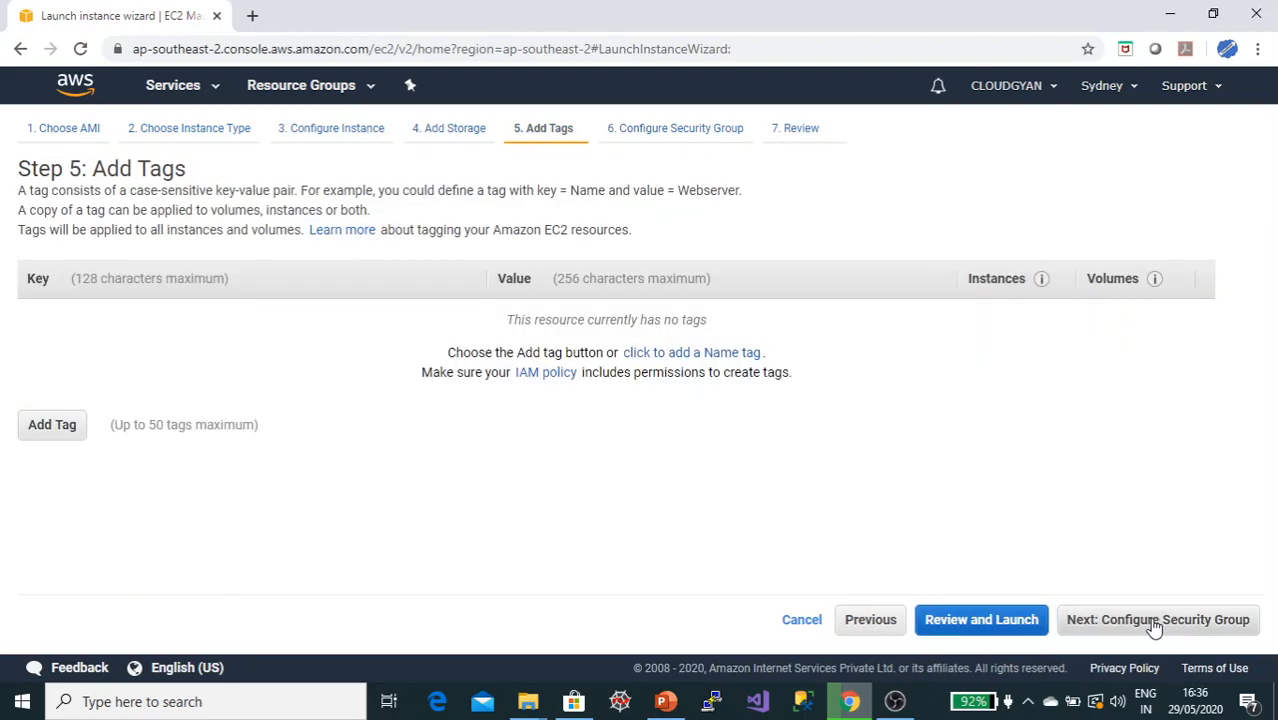
click(1147, 624)
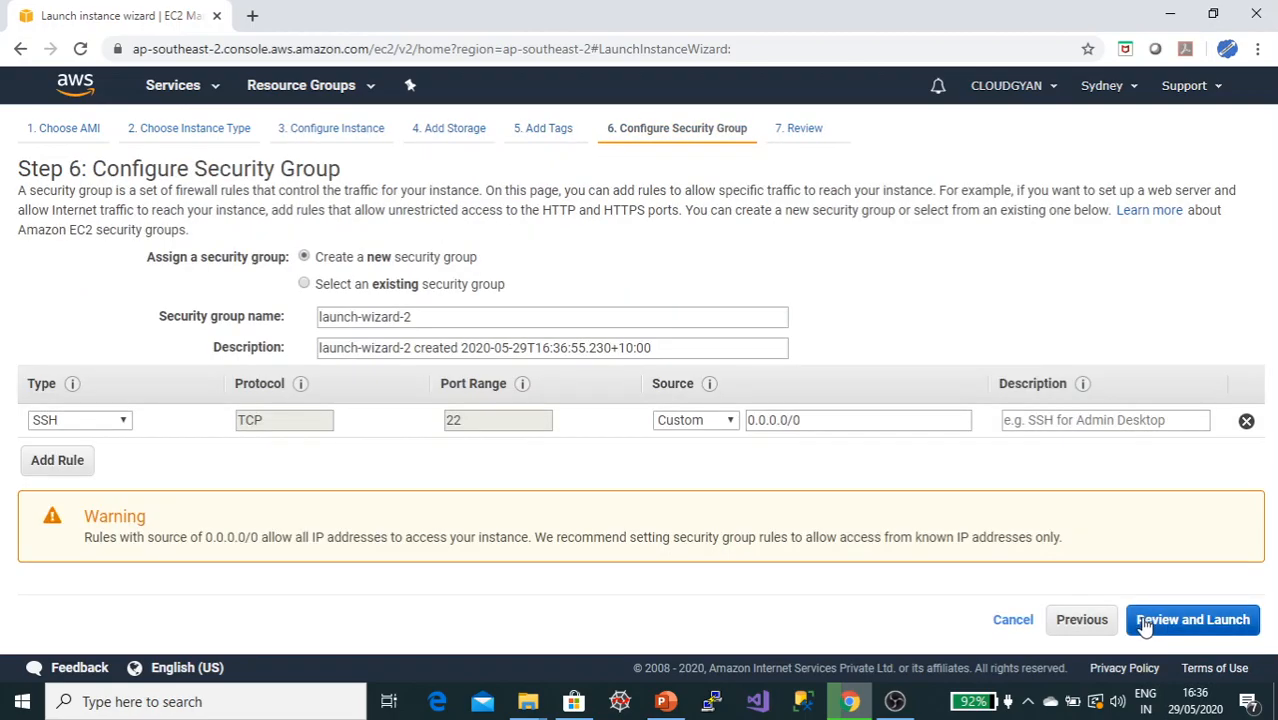
click(1163, 621)
Step: Launch the instance with the codegyan key pair after acknowledging access to the private key file
click(1216, 621)
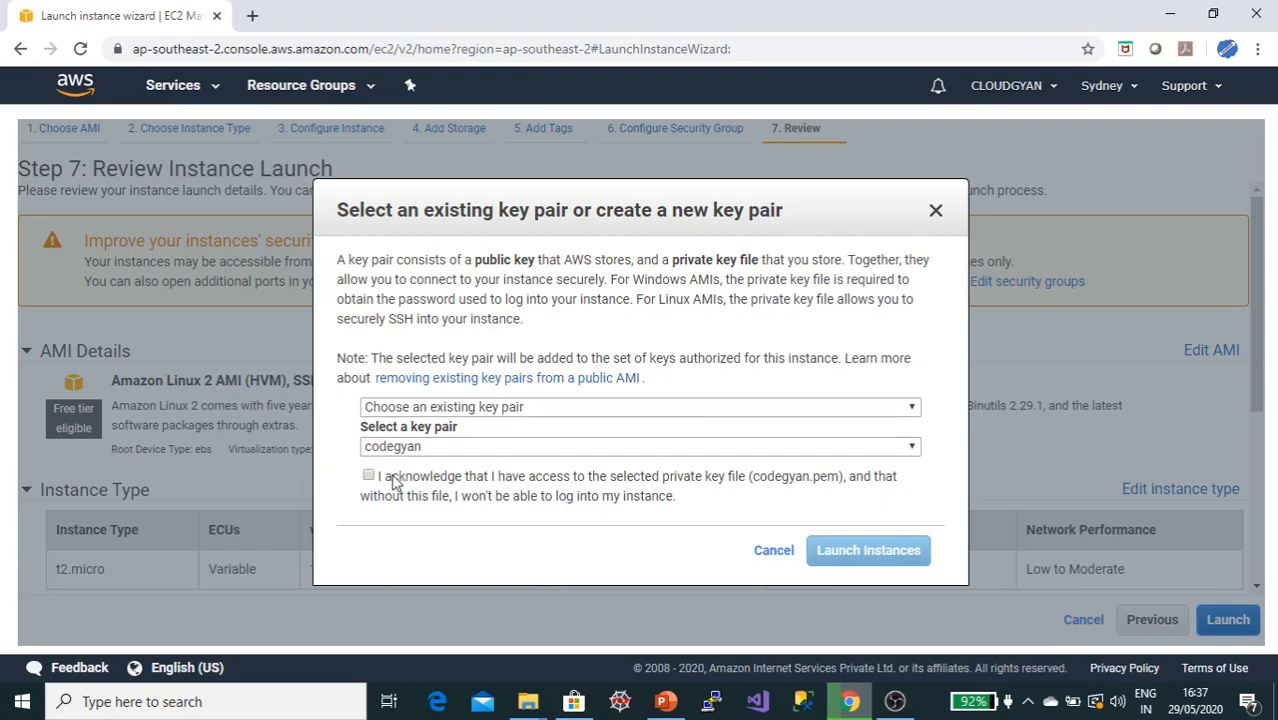
click(393, 480)
click(845, 551)
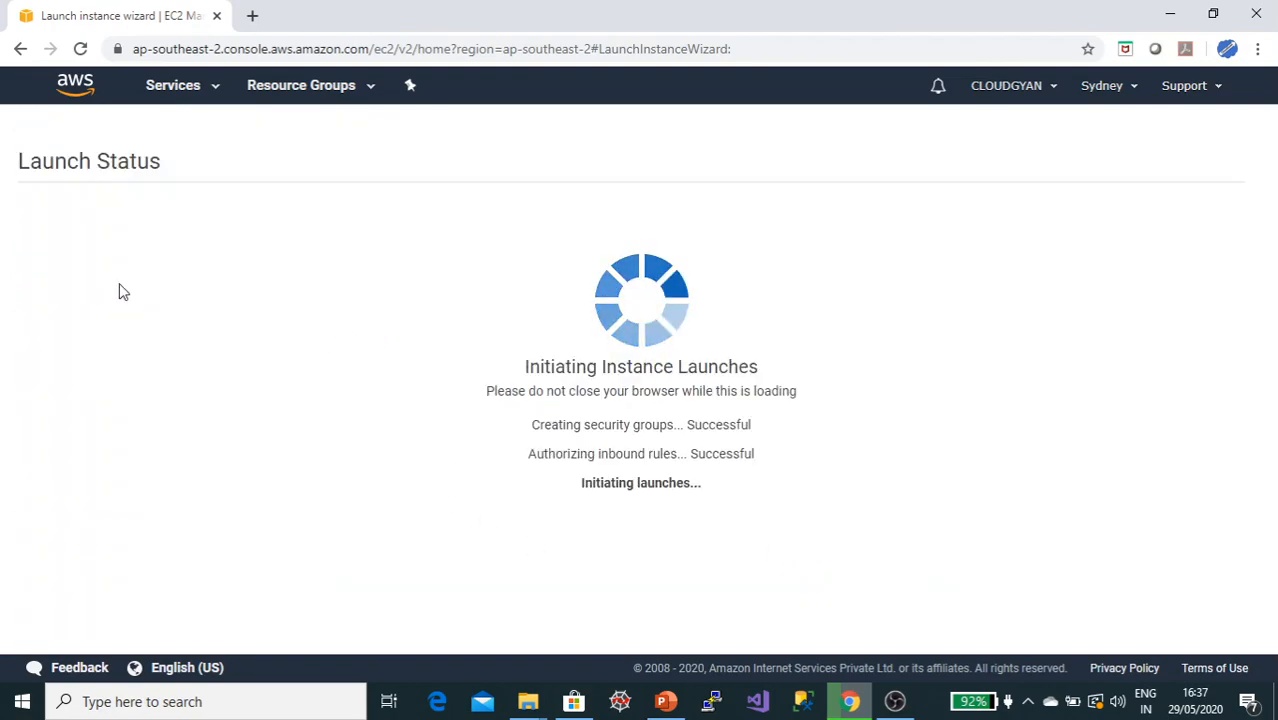
Step: Open the instances list and name the running instance public-ec2
scroll(424, 485, down, 2)
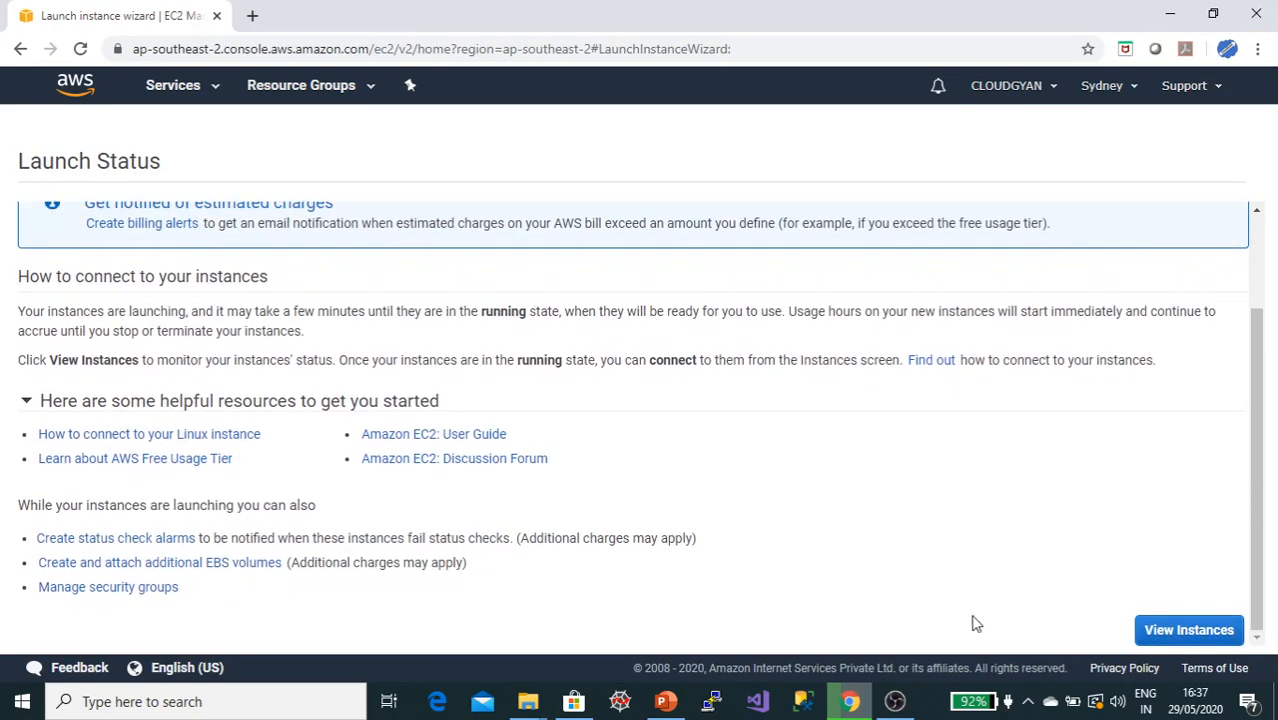
click(1192, 627)
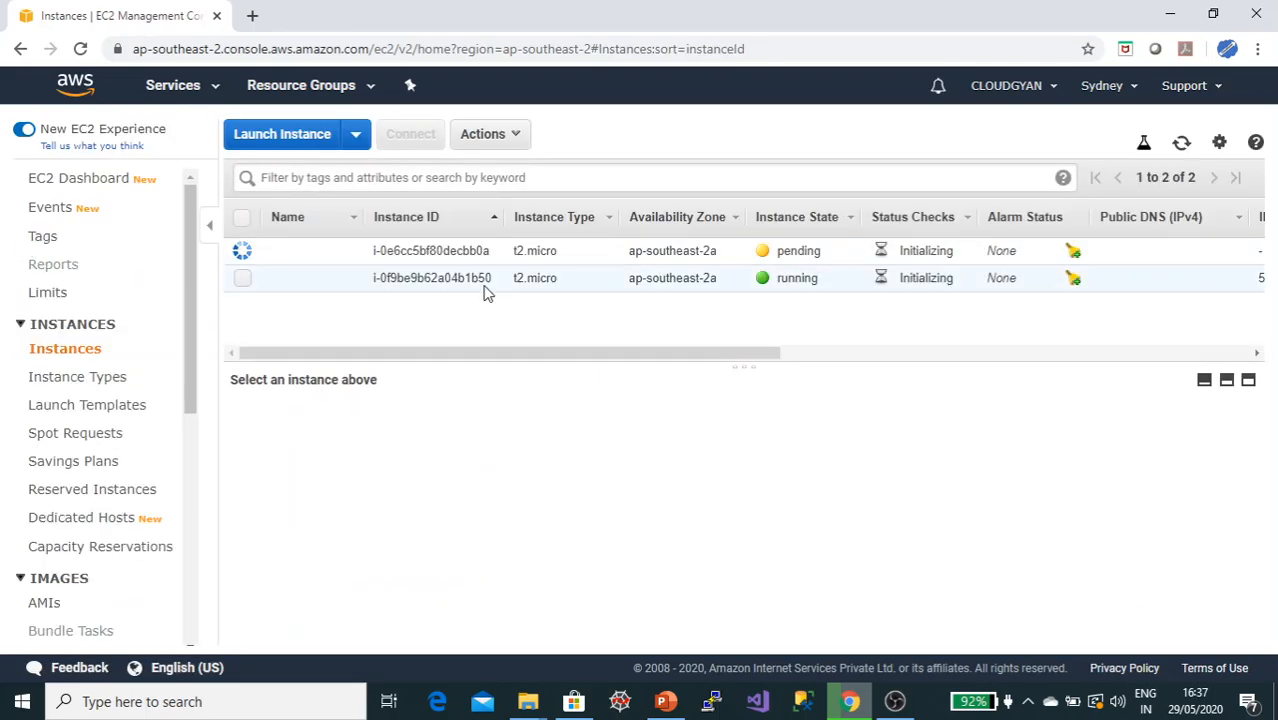
click(336, 285)
click(343, 281)
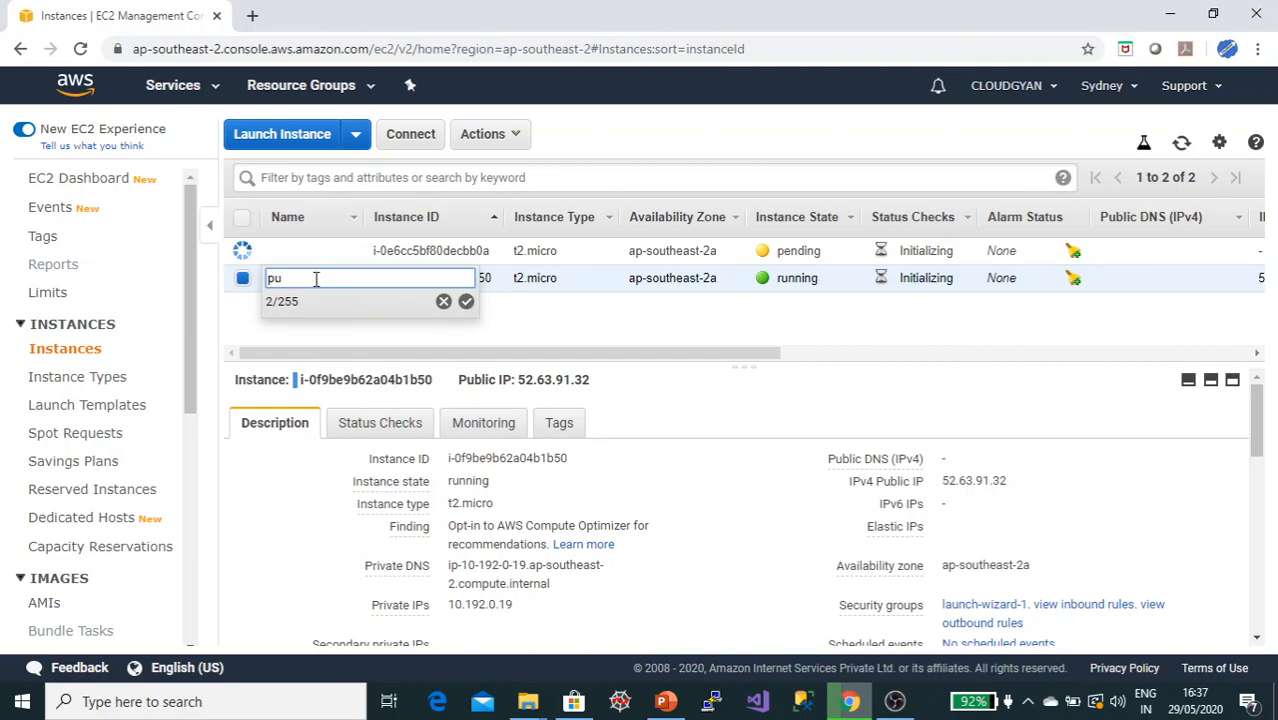
text(lic)
text(-ec)
text(-e)
text(2)
click(467, 303)
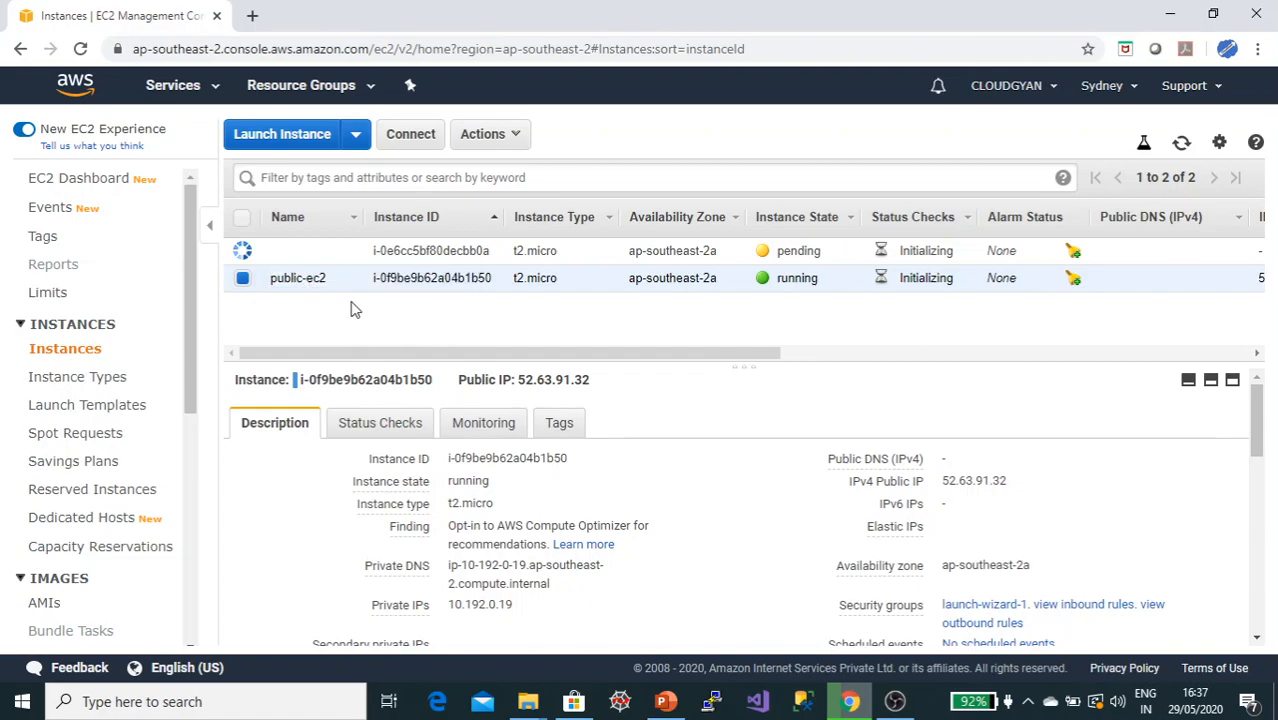
Step: Name the pending instance private-ec2
click(320, 251)
text(private-ec2)
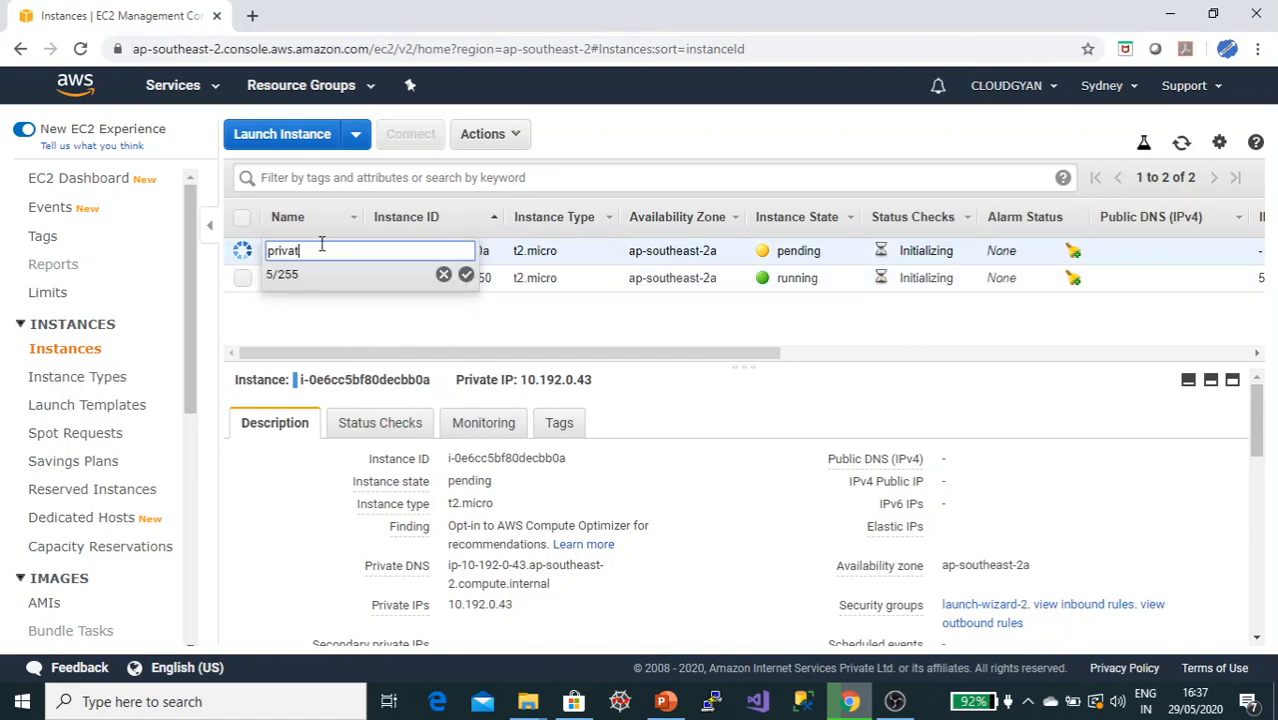
click(466, 274)
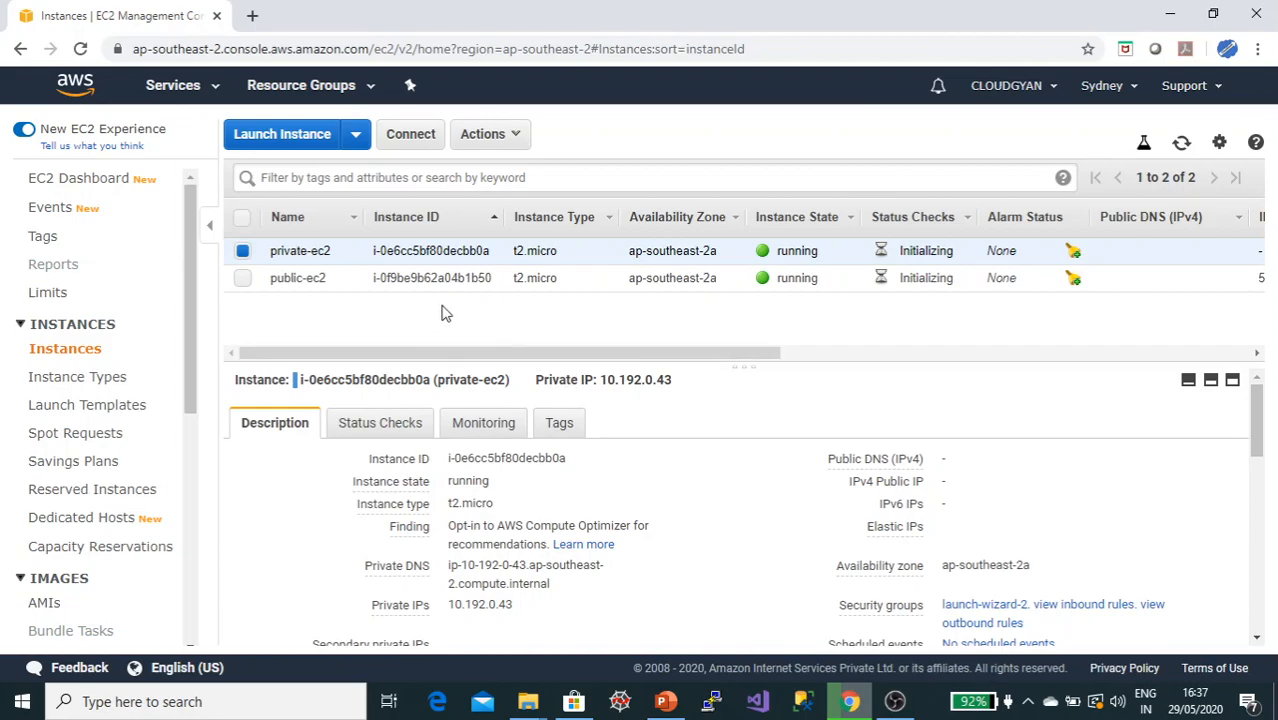
Step: Compare the details, such as IP addresses, of the public-ec2 and private-ec2 instances
drag(559, 368, 543, 338)
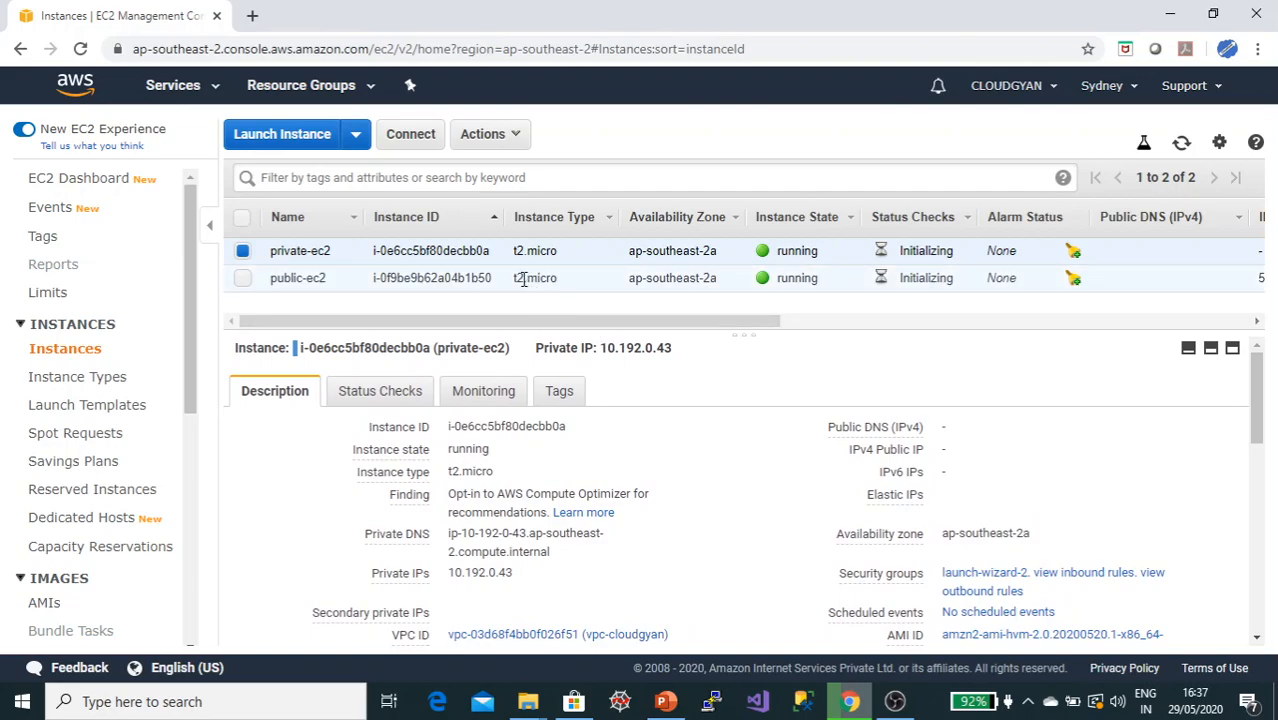
click(435, 277)
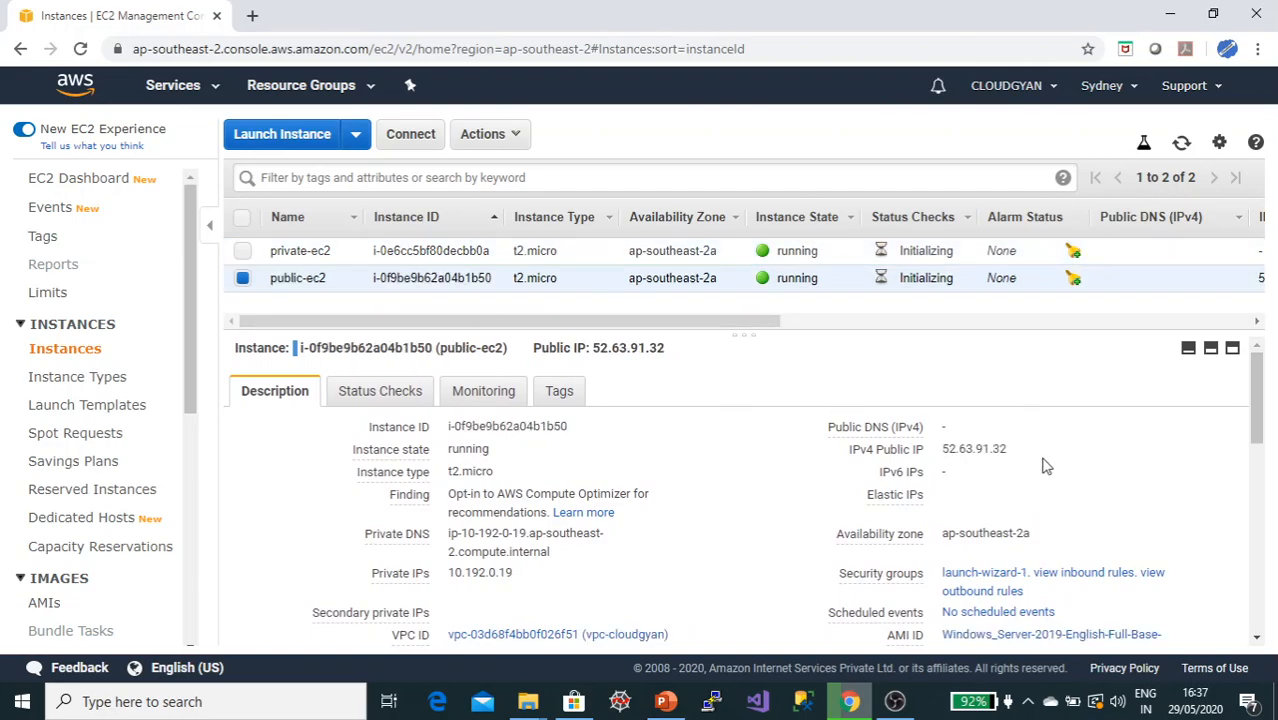
drag(846, 450, 1019, 456)
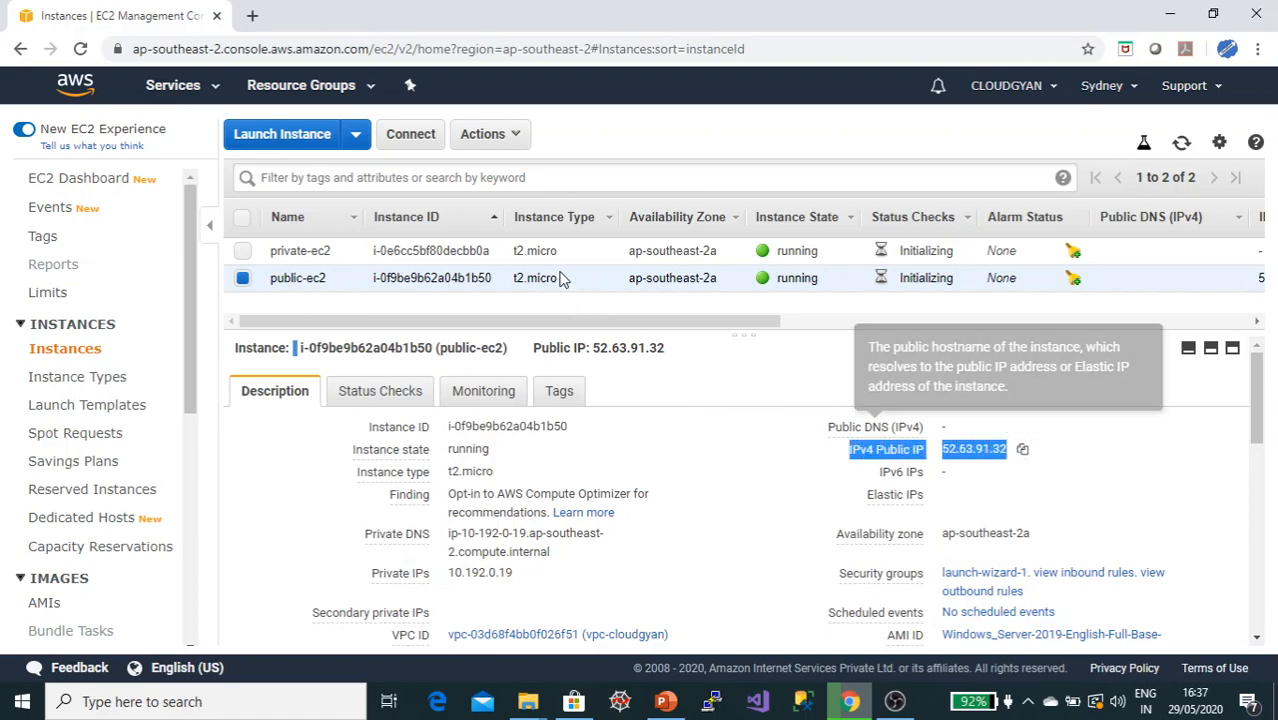
click(522, 252)
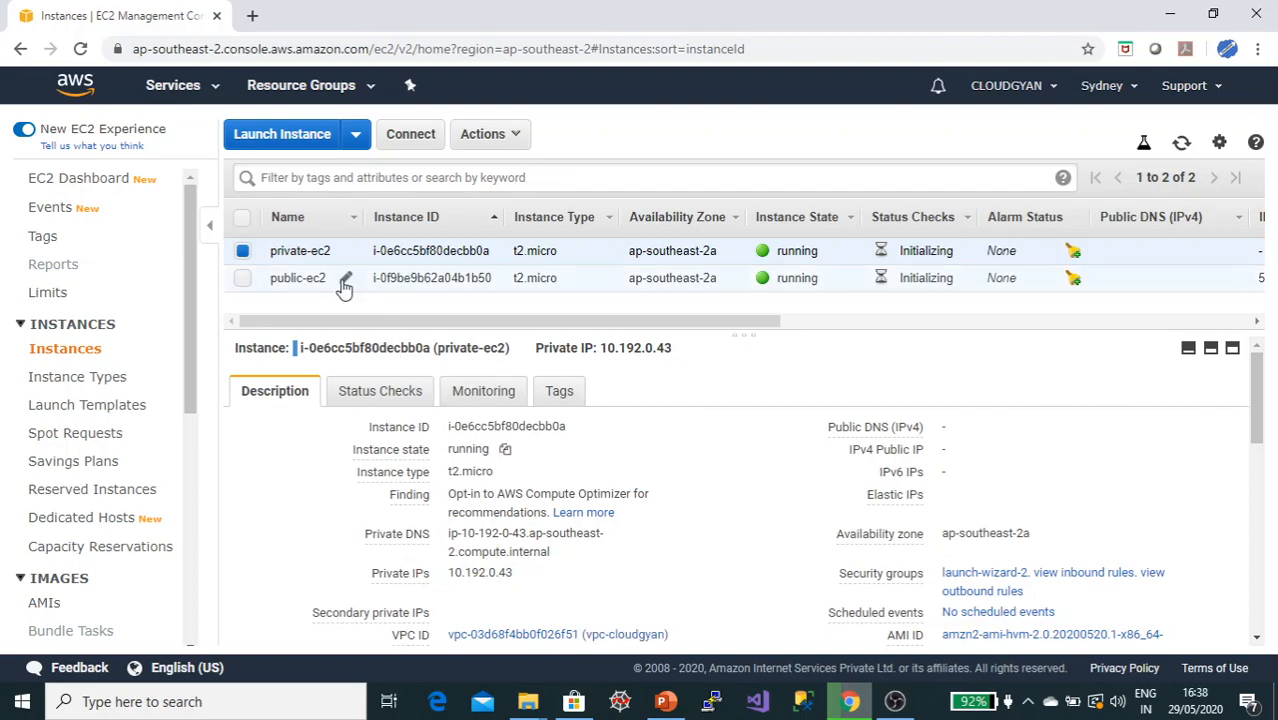
click(340, 280)
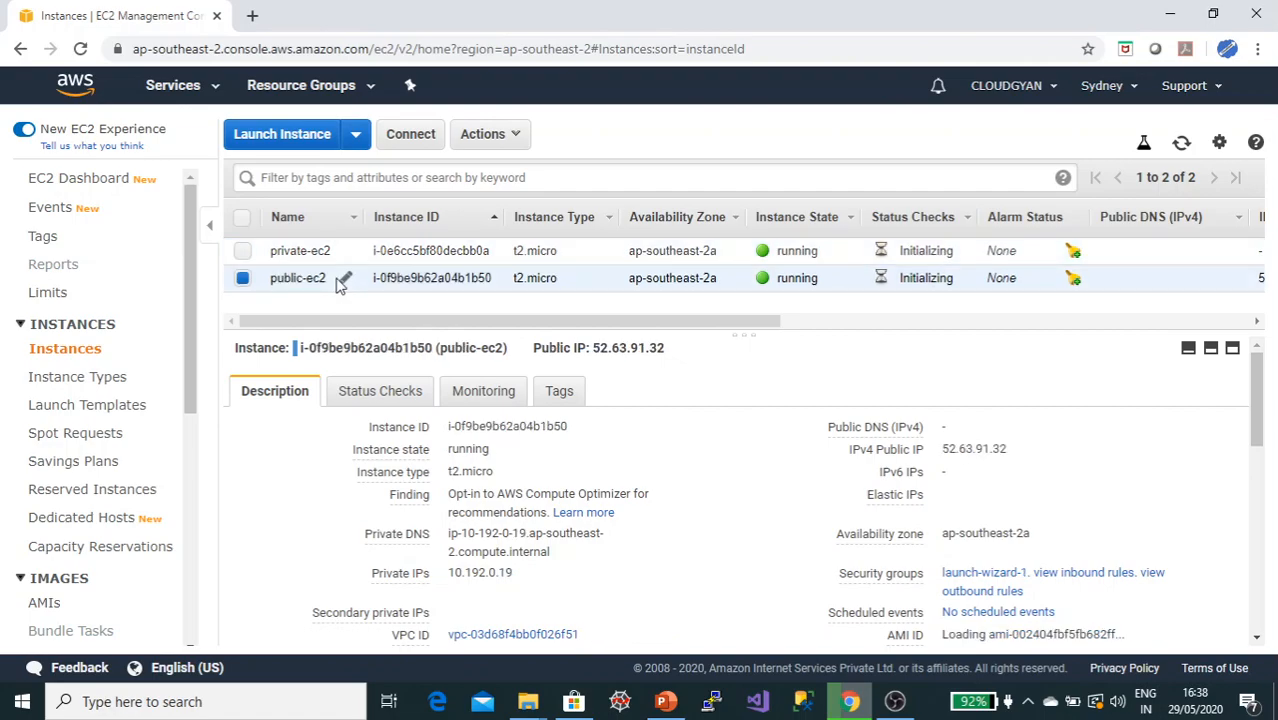
Step: Try to retrieve the Windows password for public-ec2 through the connect dialog
click(498, 140)
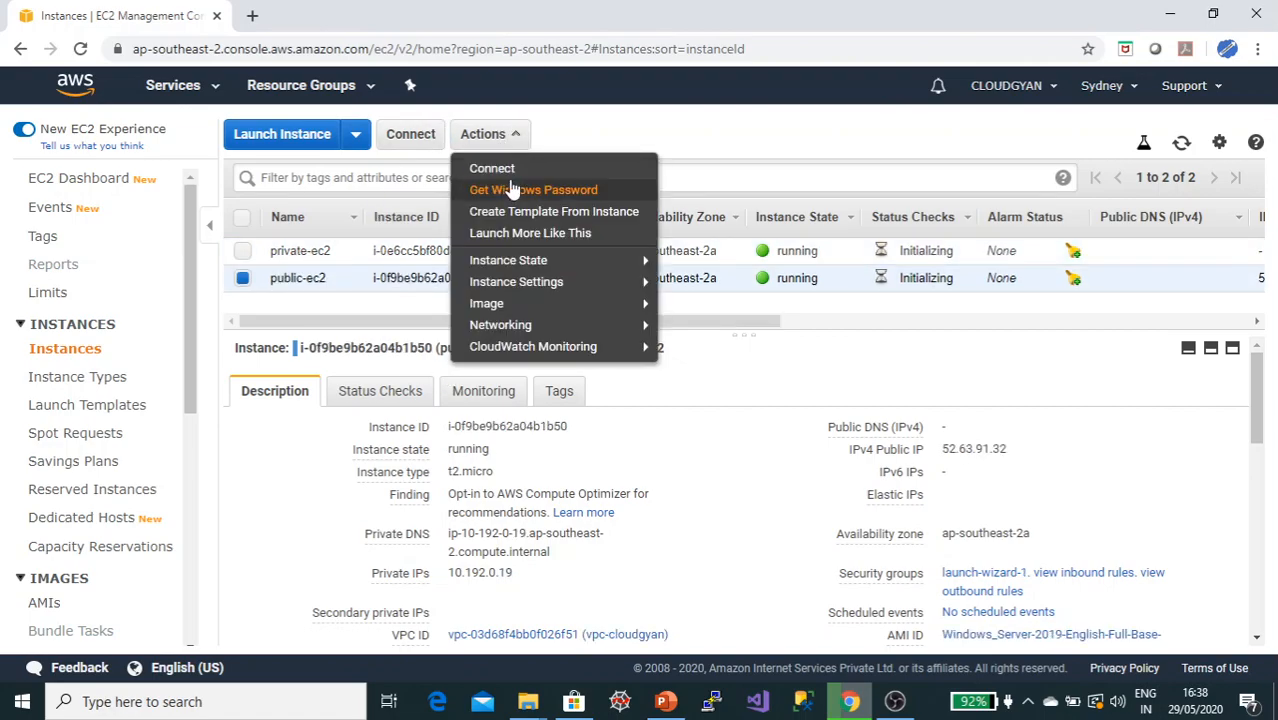
click(408, 133)
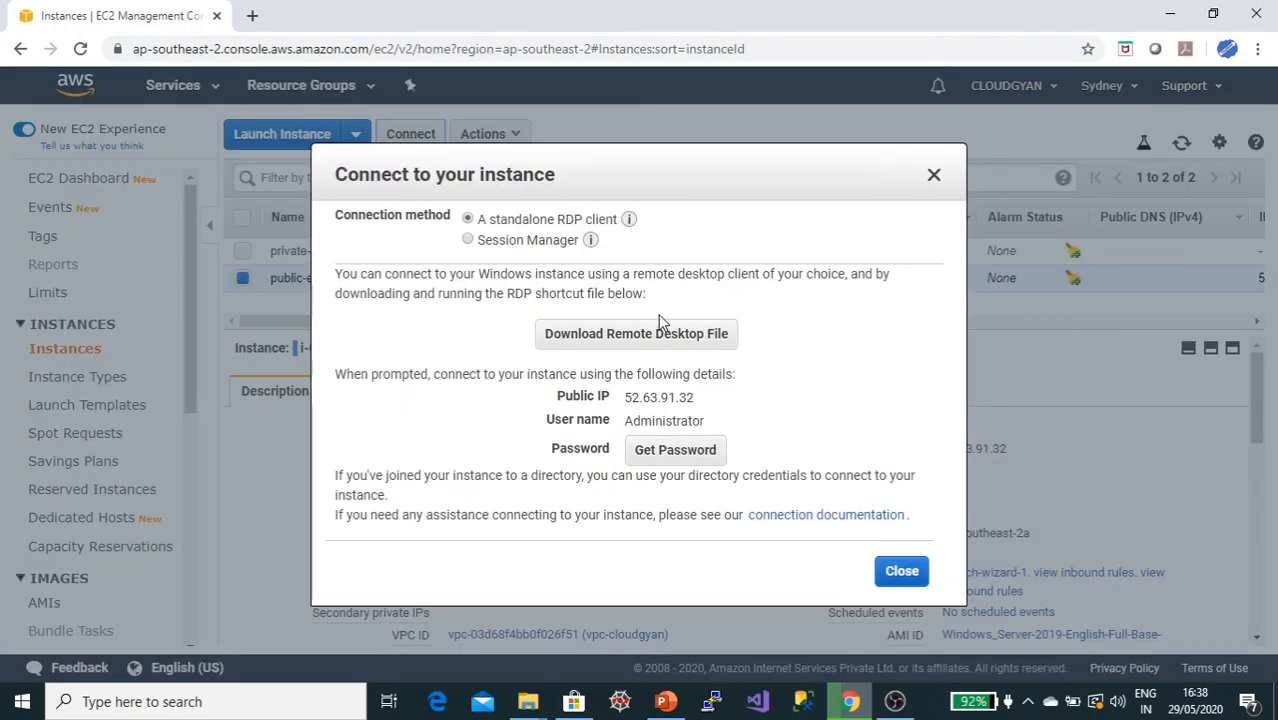
click(670, 460)
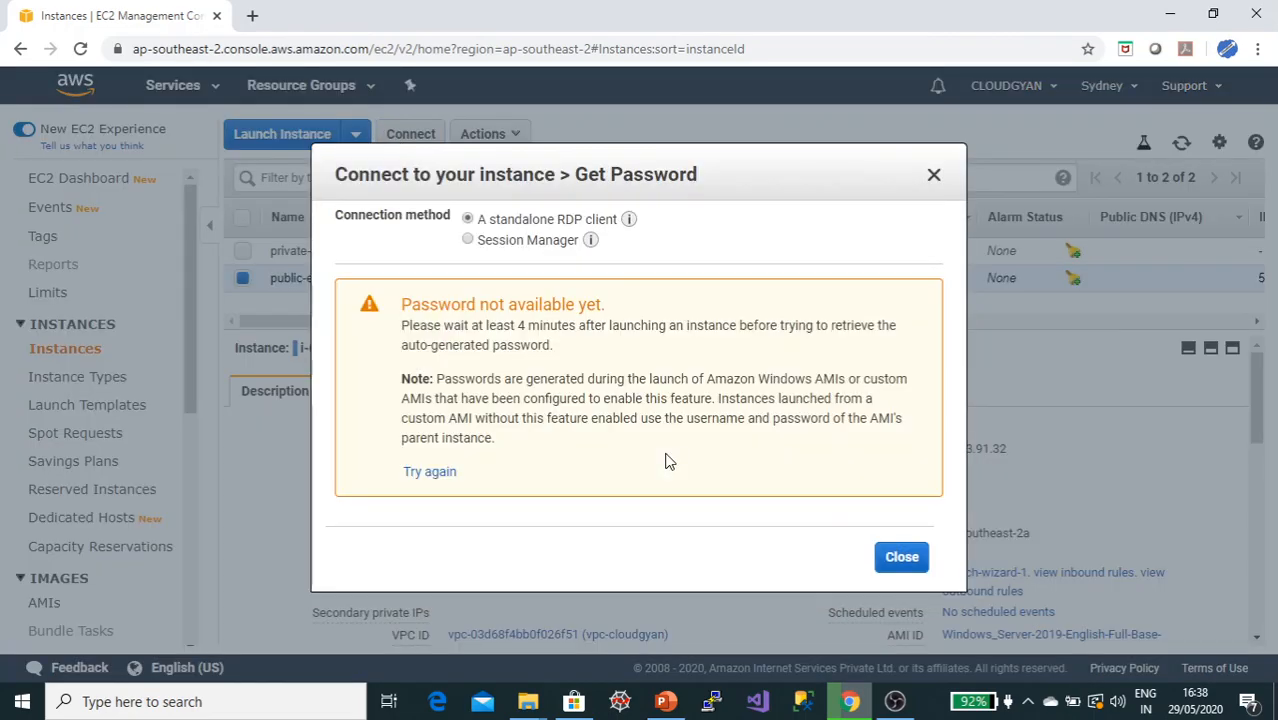
click(900, 562)
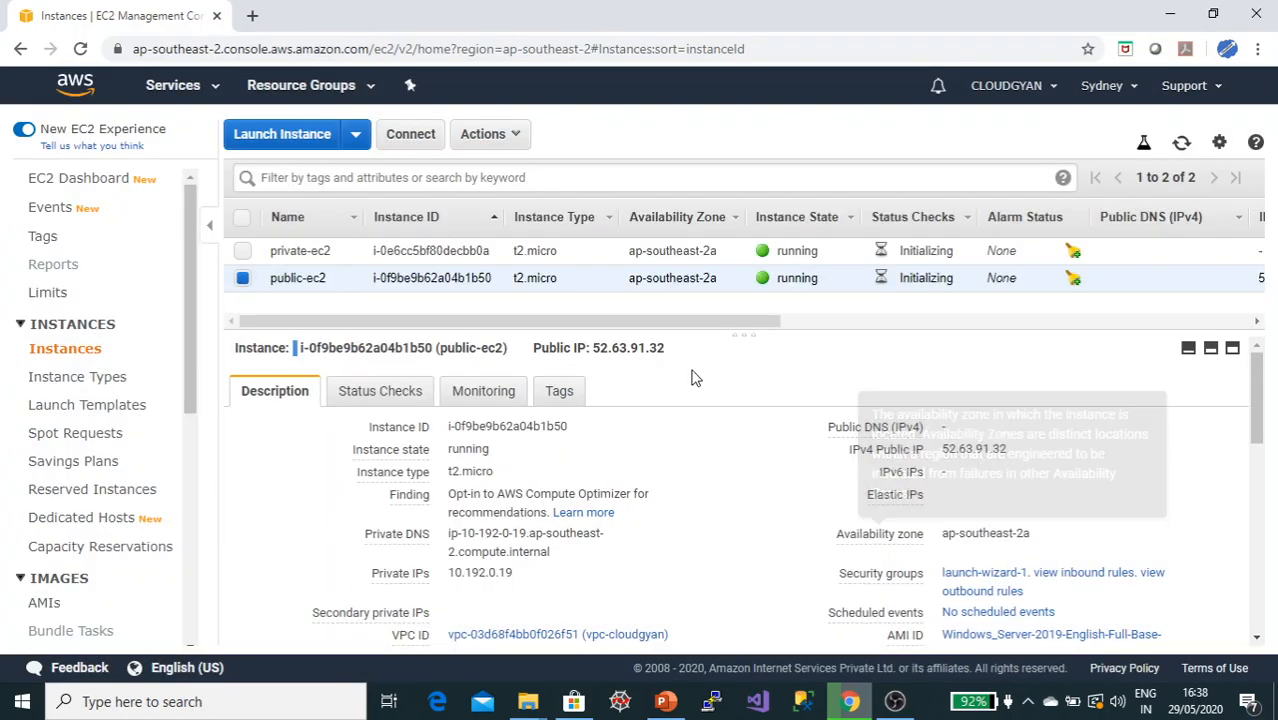
Step: Decrypt the public-ec2 Administrator password using the codegyan.pem key file and copy it
click(407, 136)
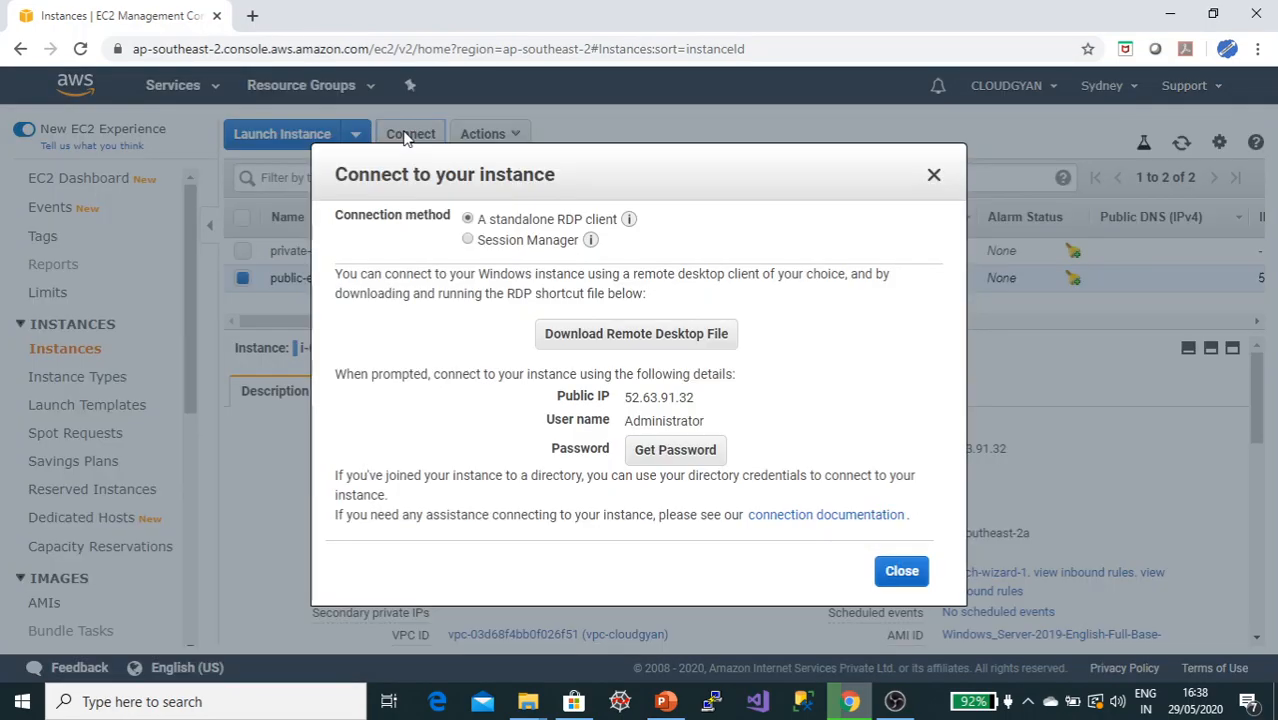
click(676, 451)
click(600, 341)
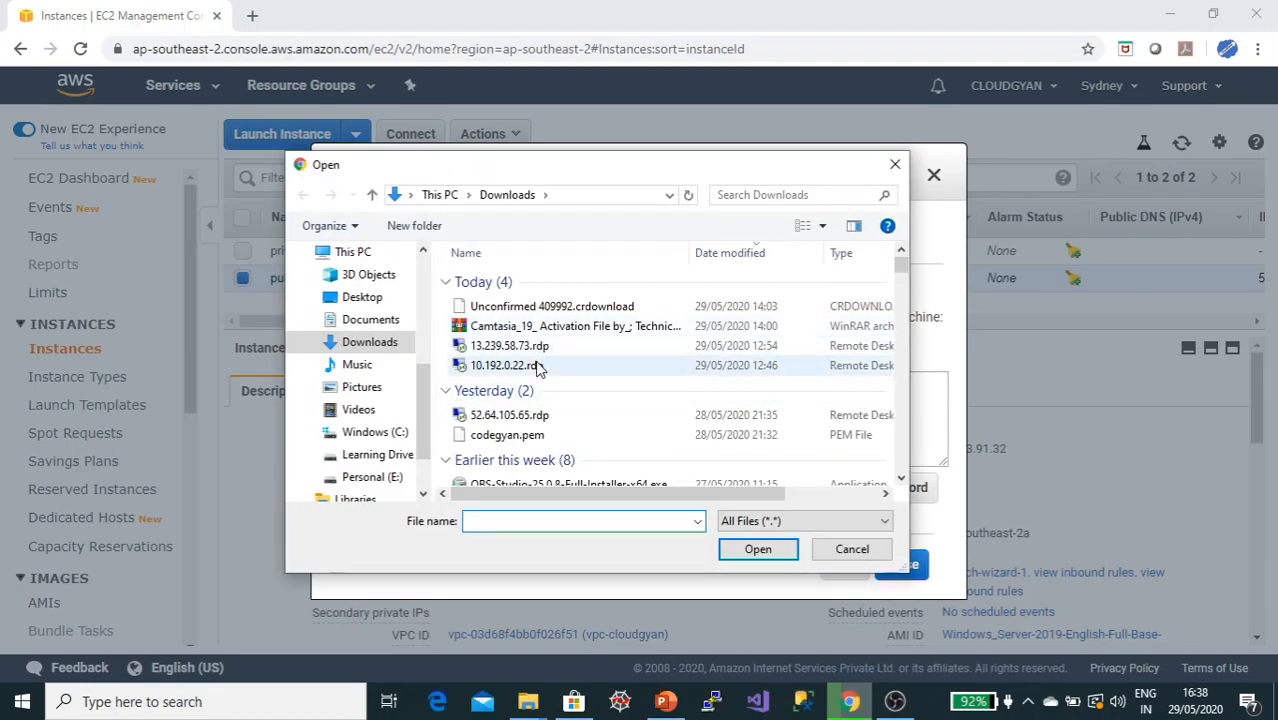
double_click(507, 436)
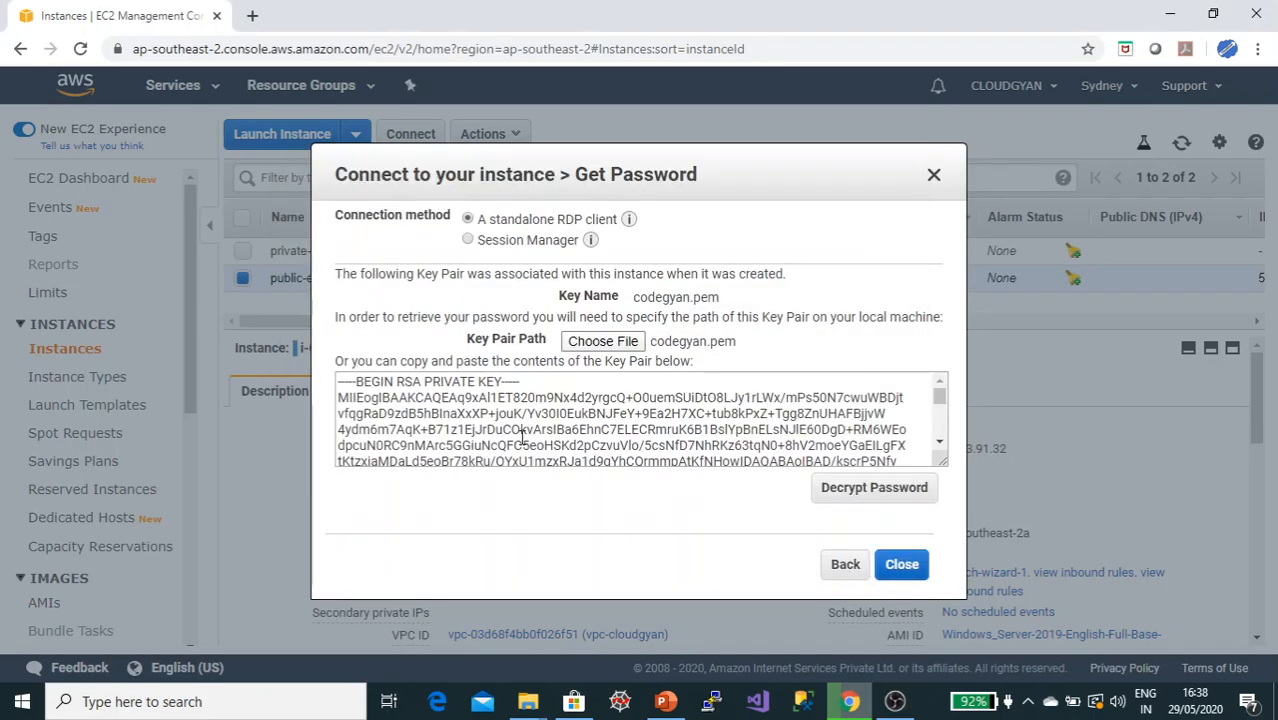
click(857, 490)
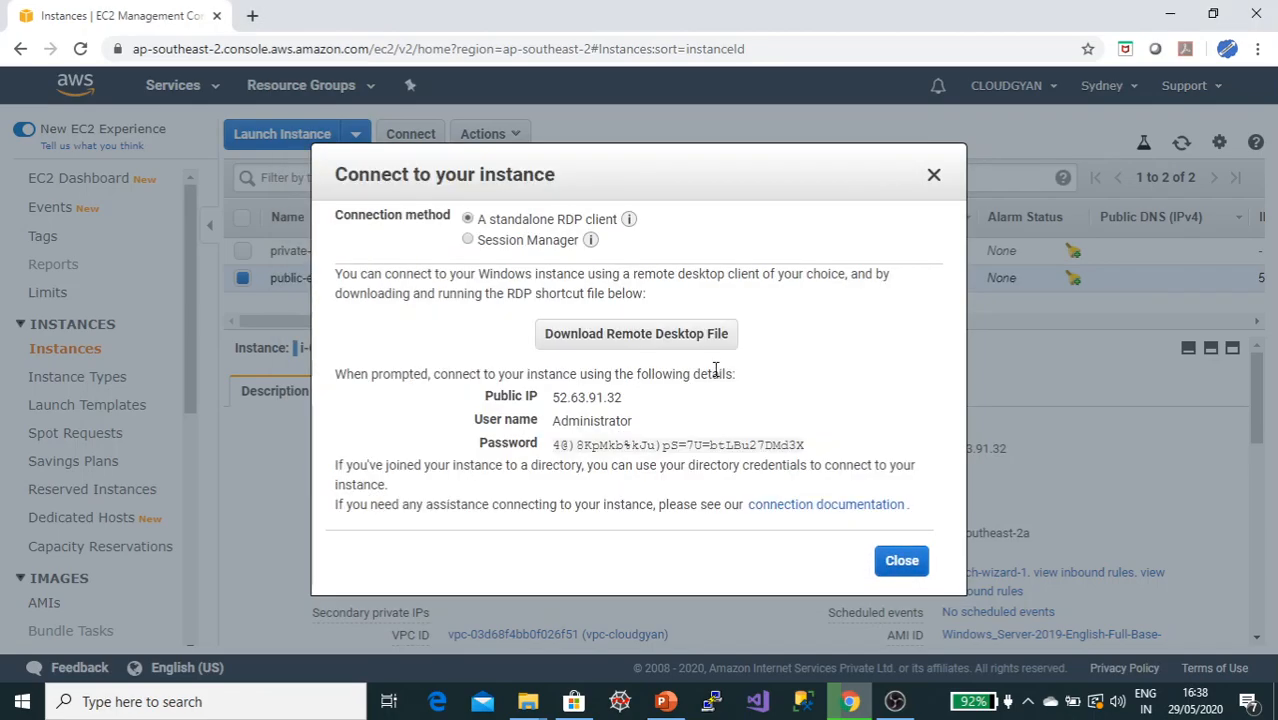
click(806, 447)
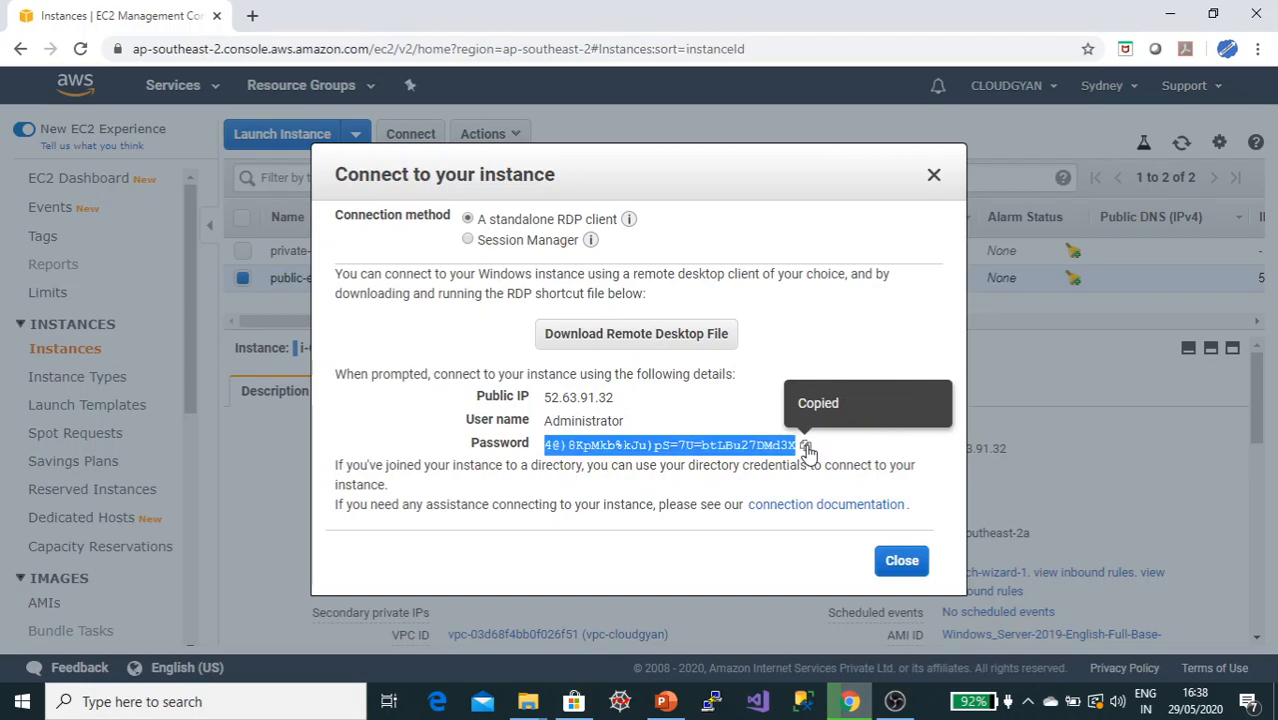
click(901, 562)
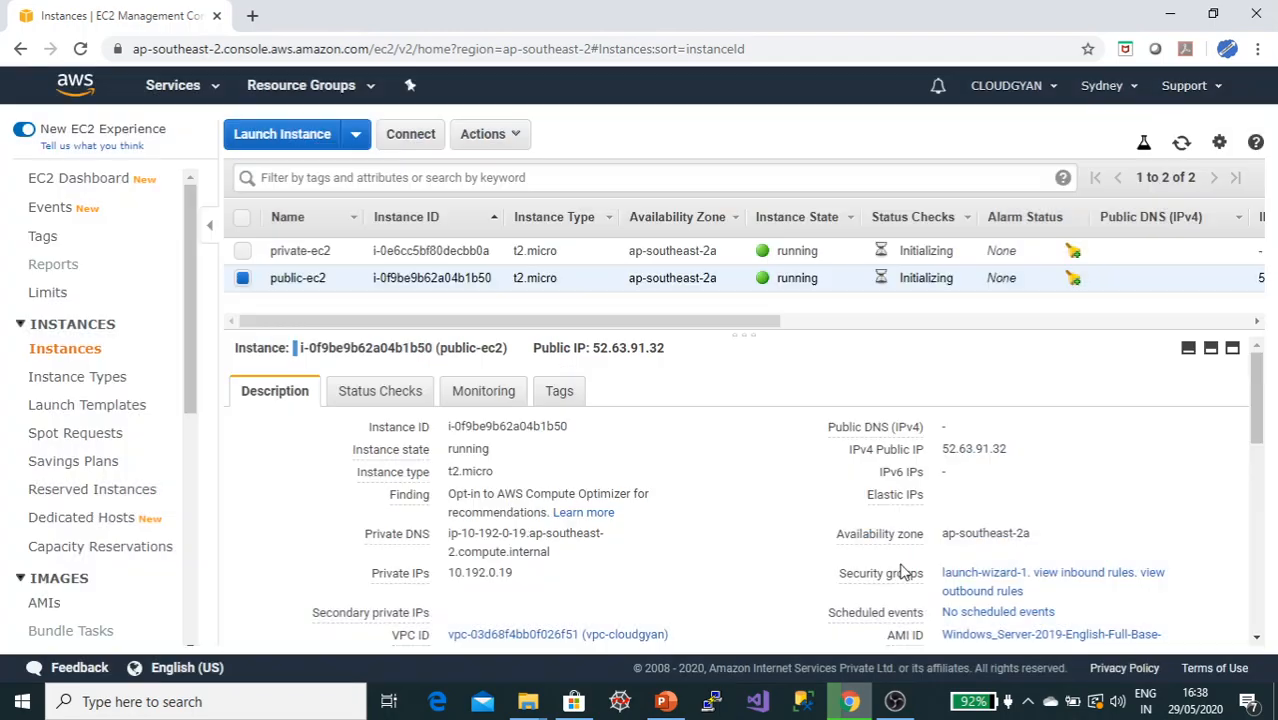
Step: Download the remote desktop file and connect to public-ec2 as Administrator, pasting the decrypted password
click(416, 141)
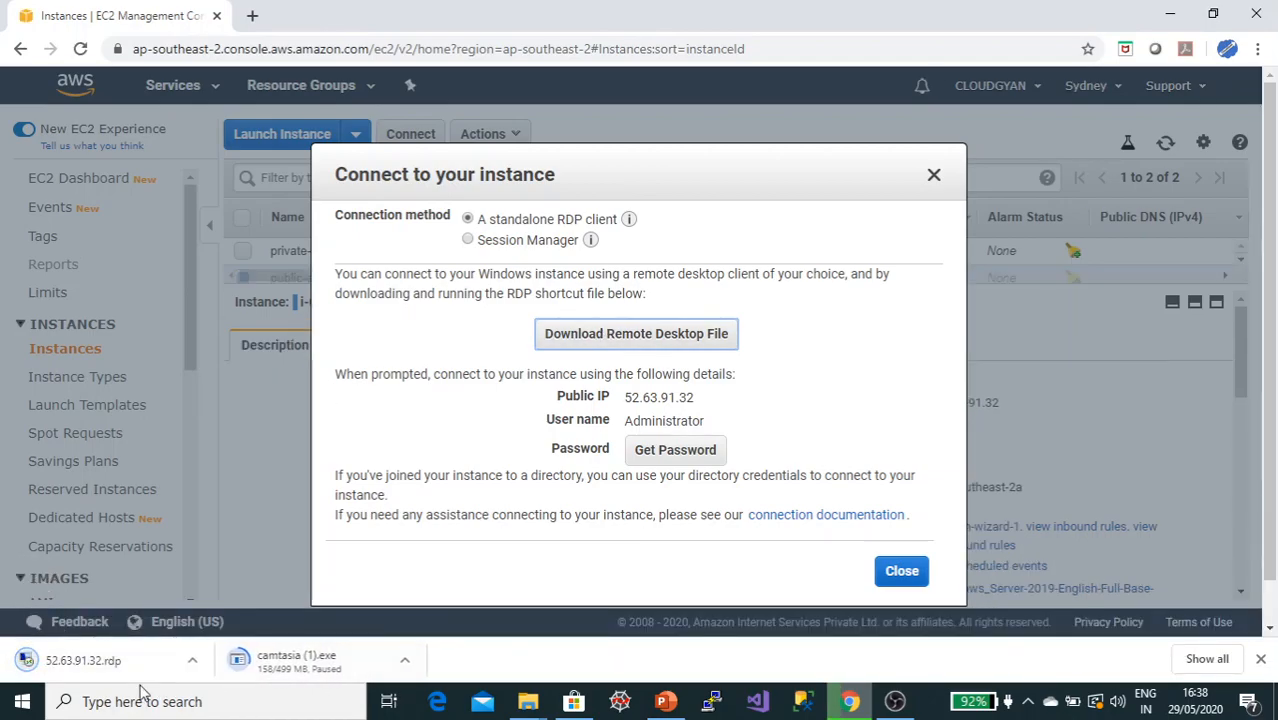
click(98, 668)
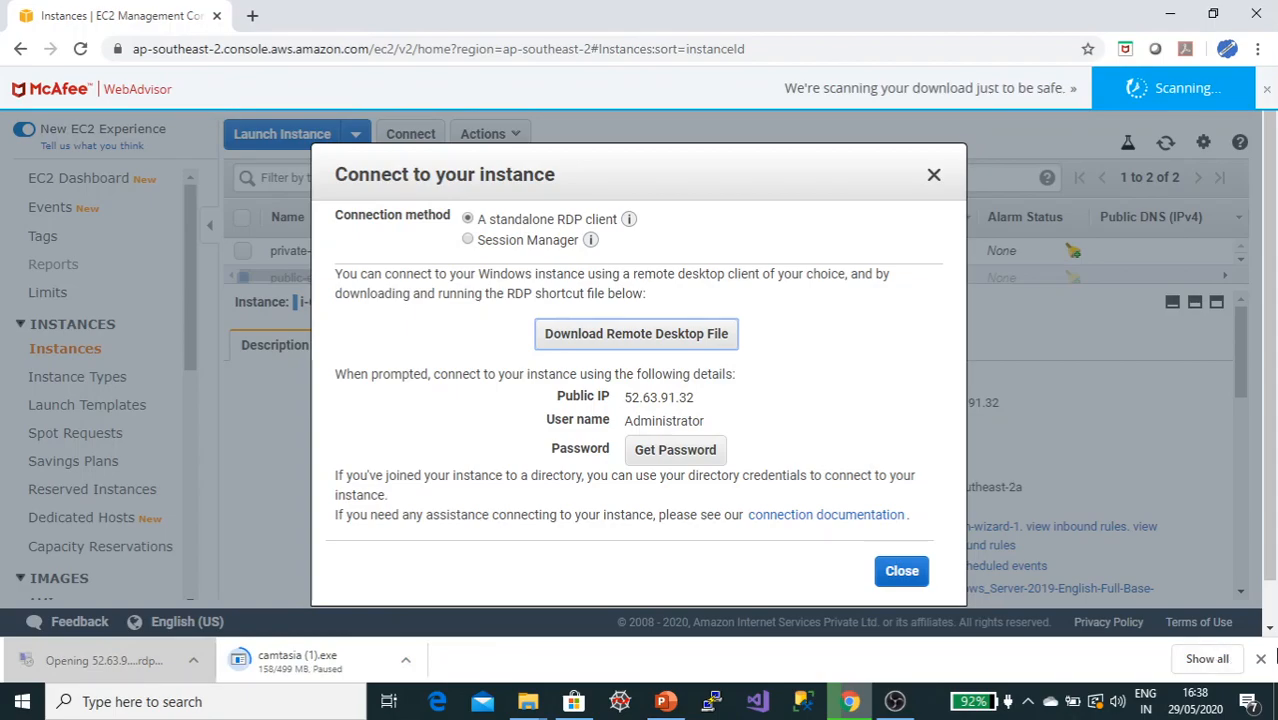
click(1259, 659)
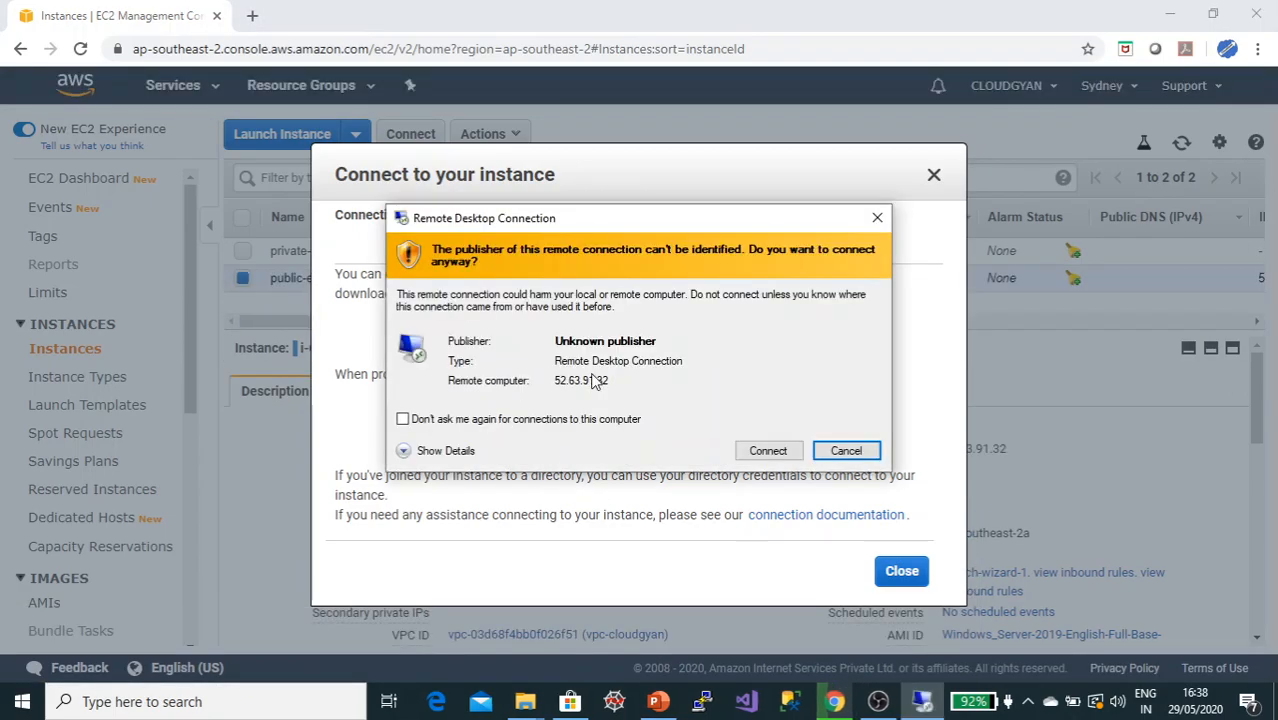
click(768, 449)
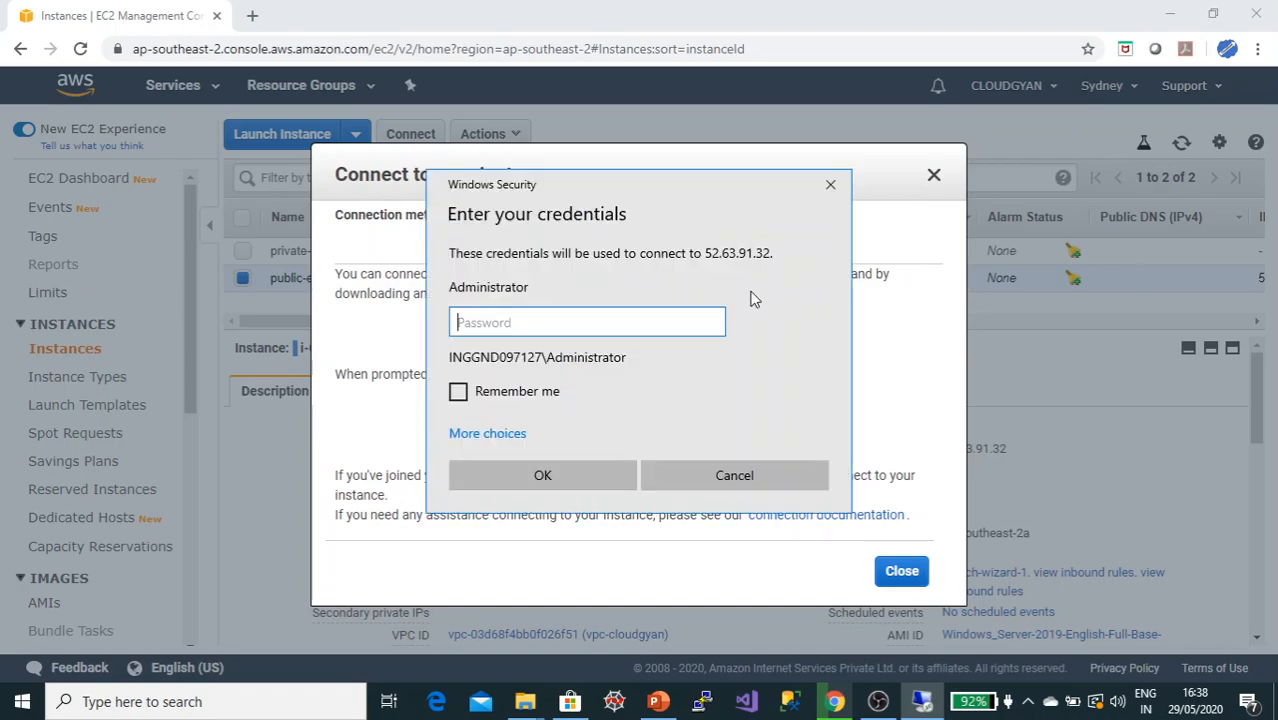
key(ctrl+v)
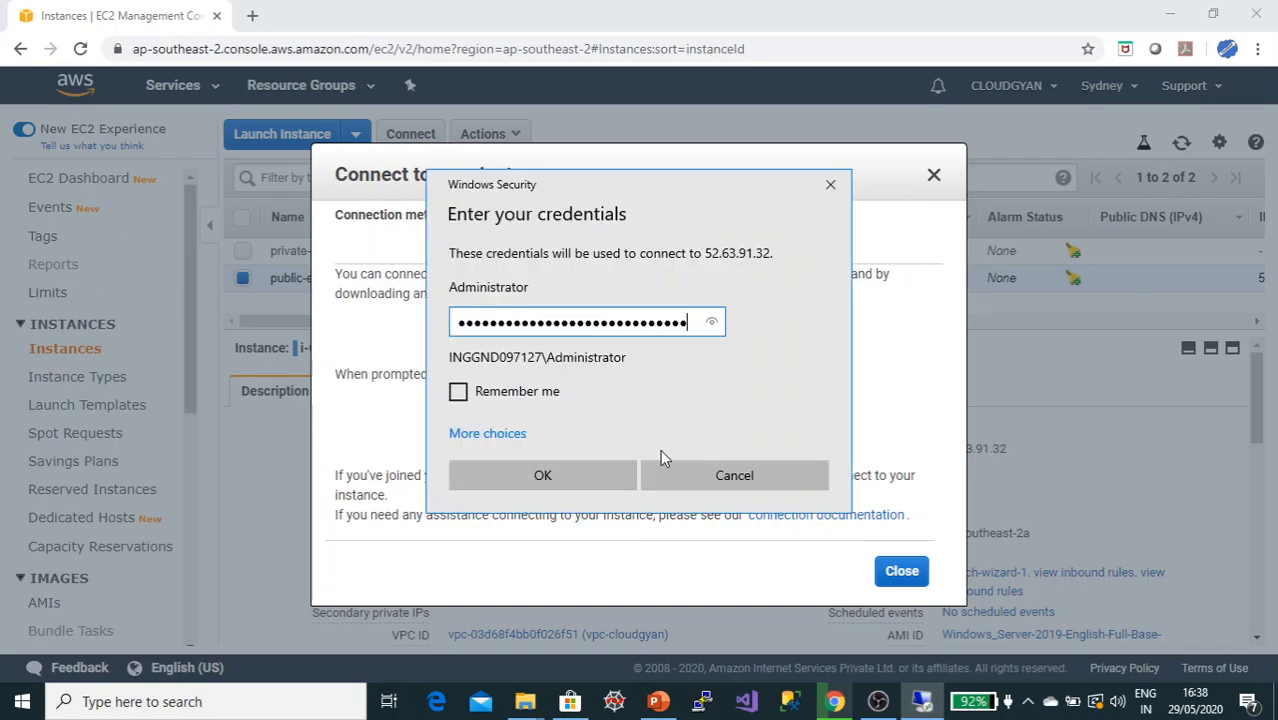
click(538, 476)
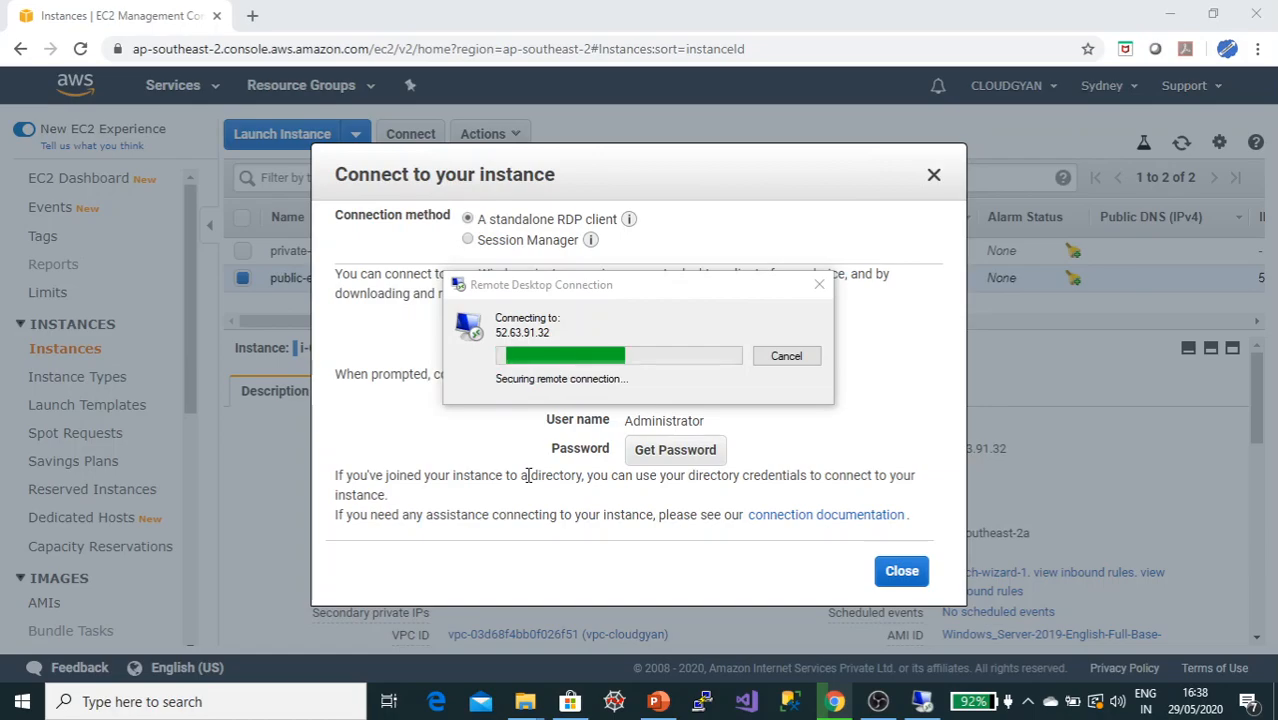
click(698, 503)
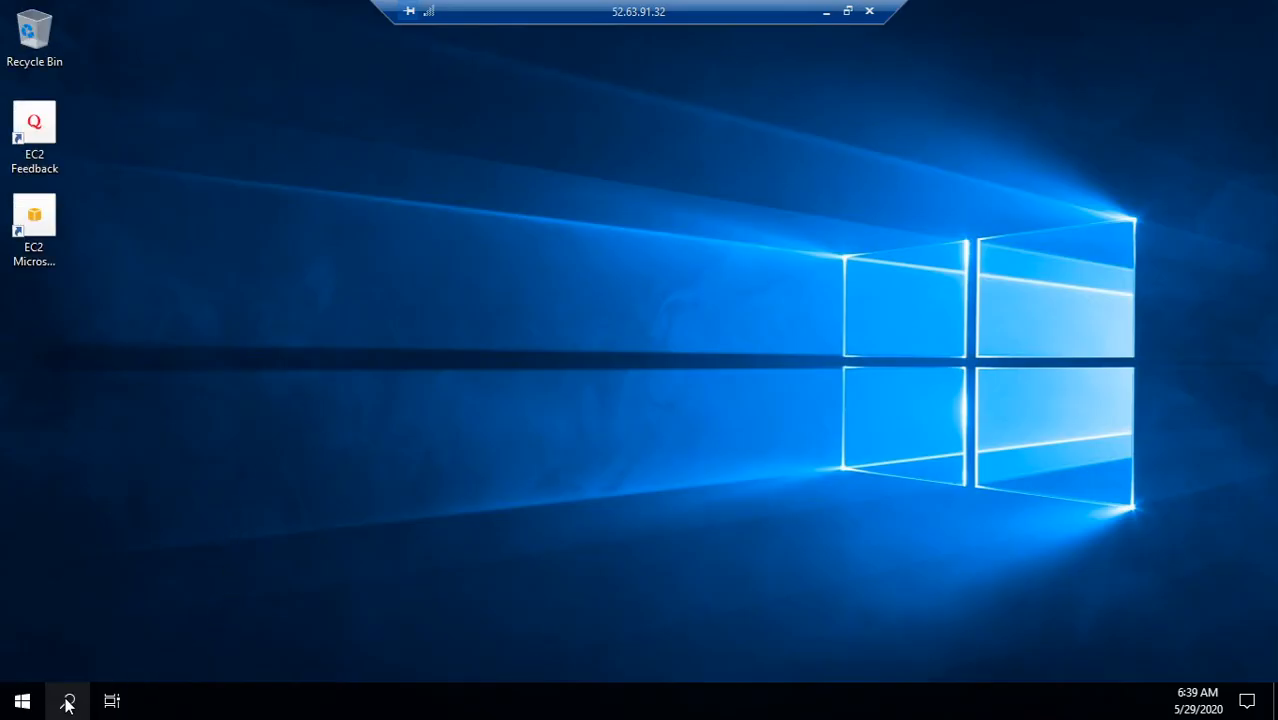
Step: Open a Command Prompt on the remote Windows desktop by searching for cmd
click(69, 707)
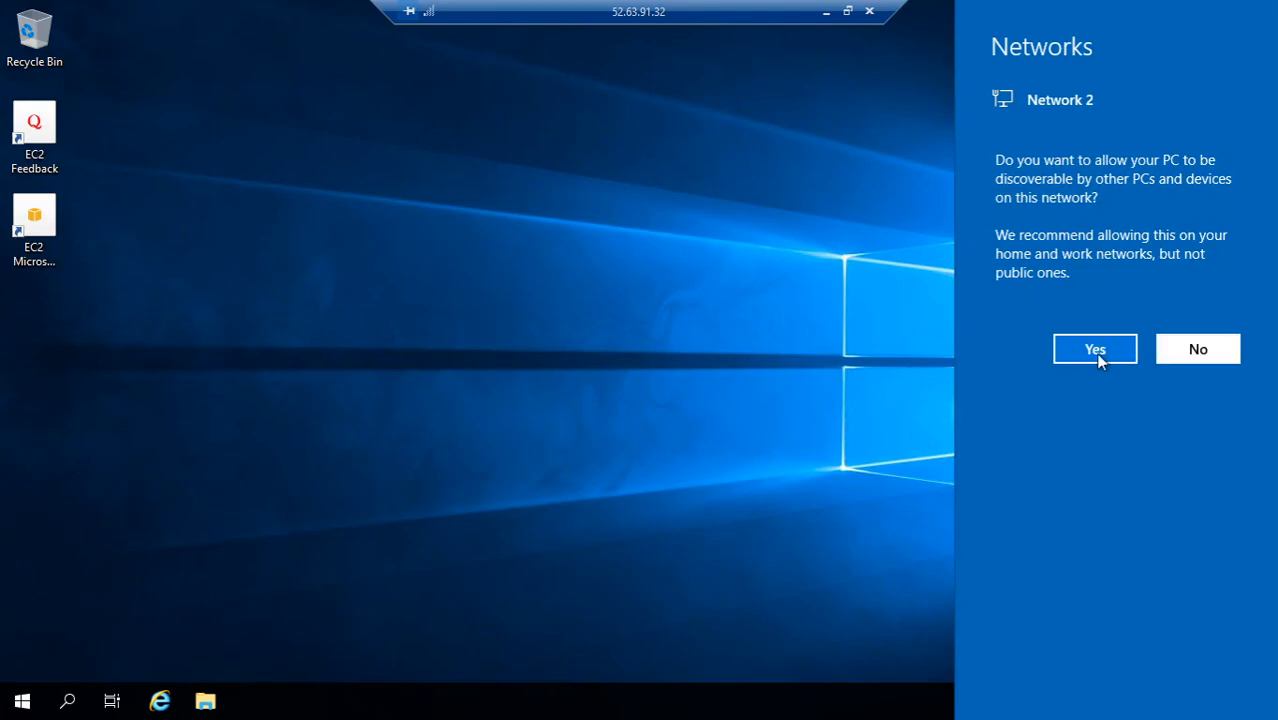
click(70, 704)
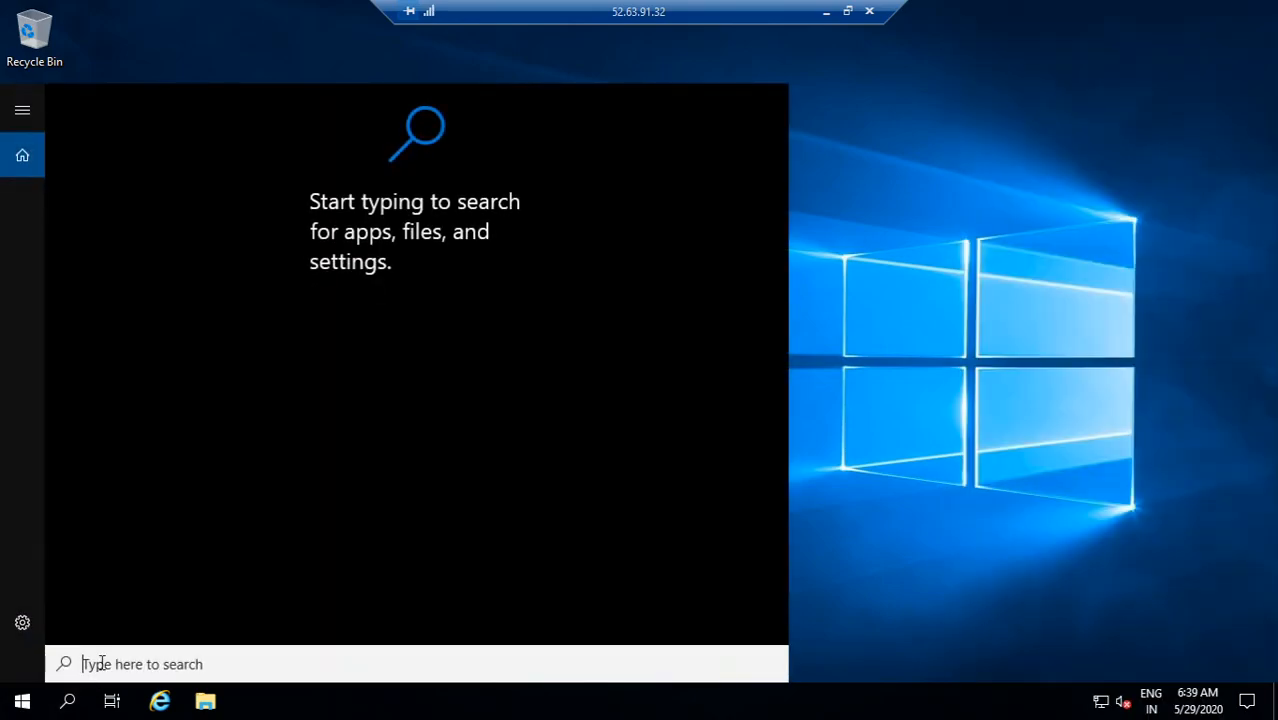
text(cmd)
key(Return)
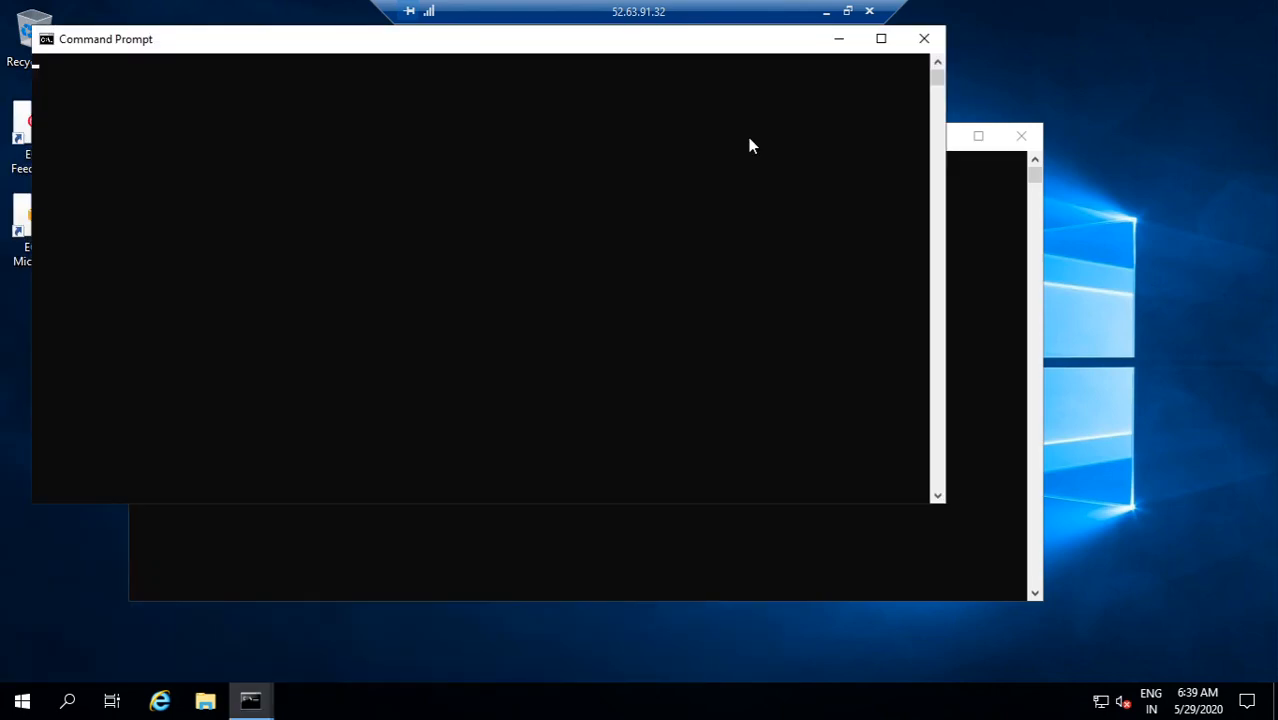
click(746, 136)
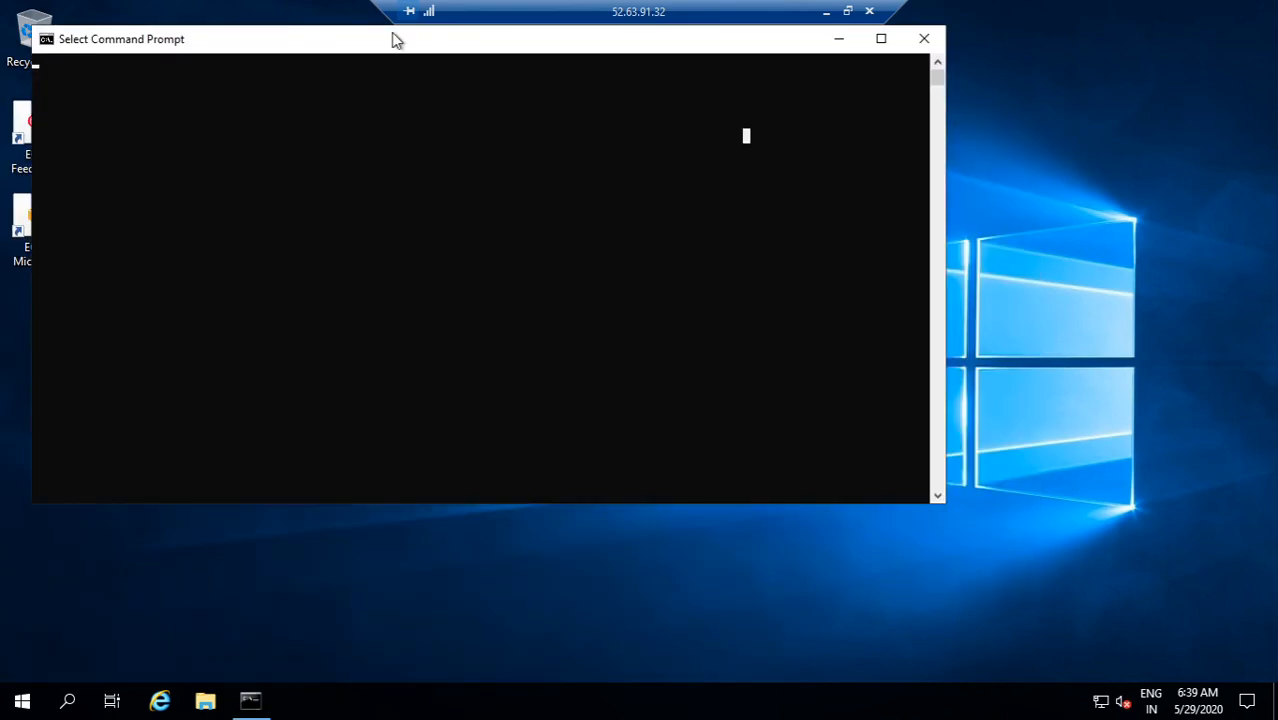
drag(393, 43, 455, 85)
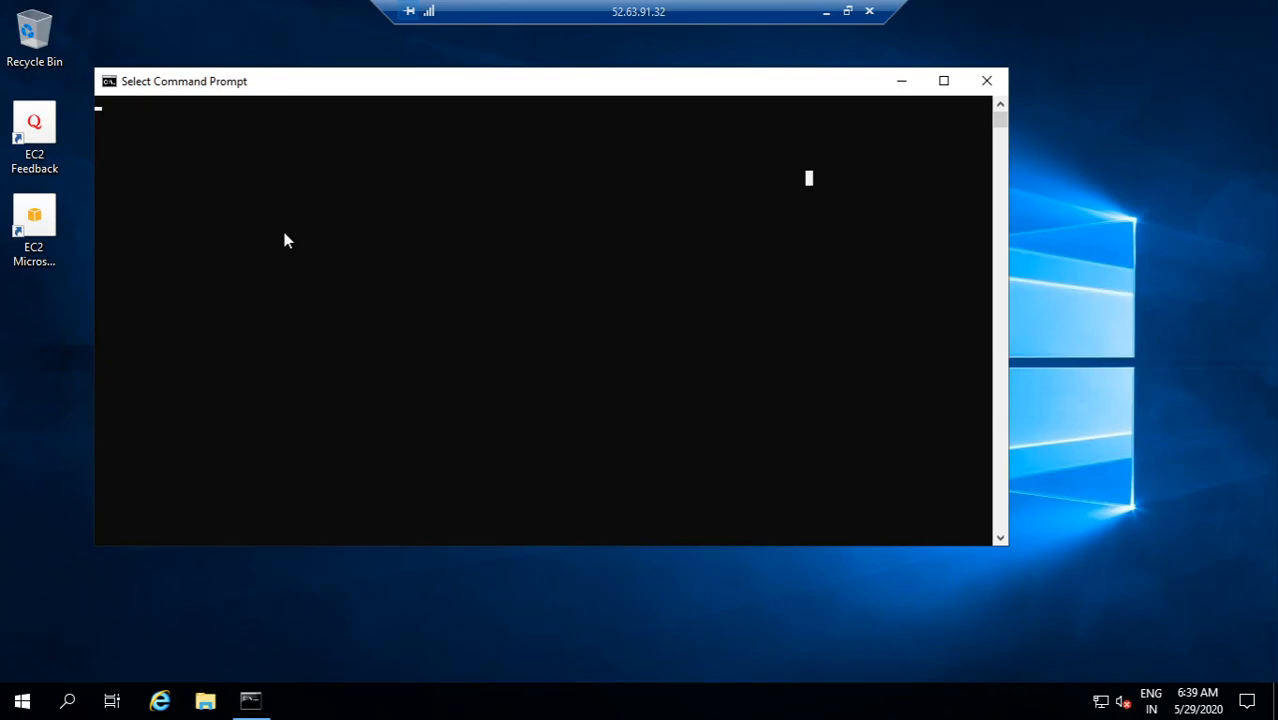
click(250, 705)
click(250, 705)
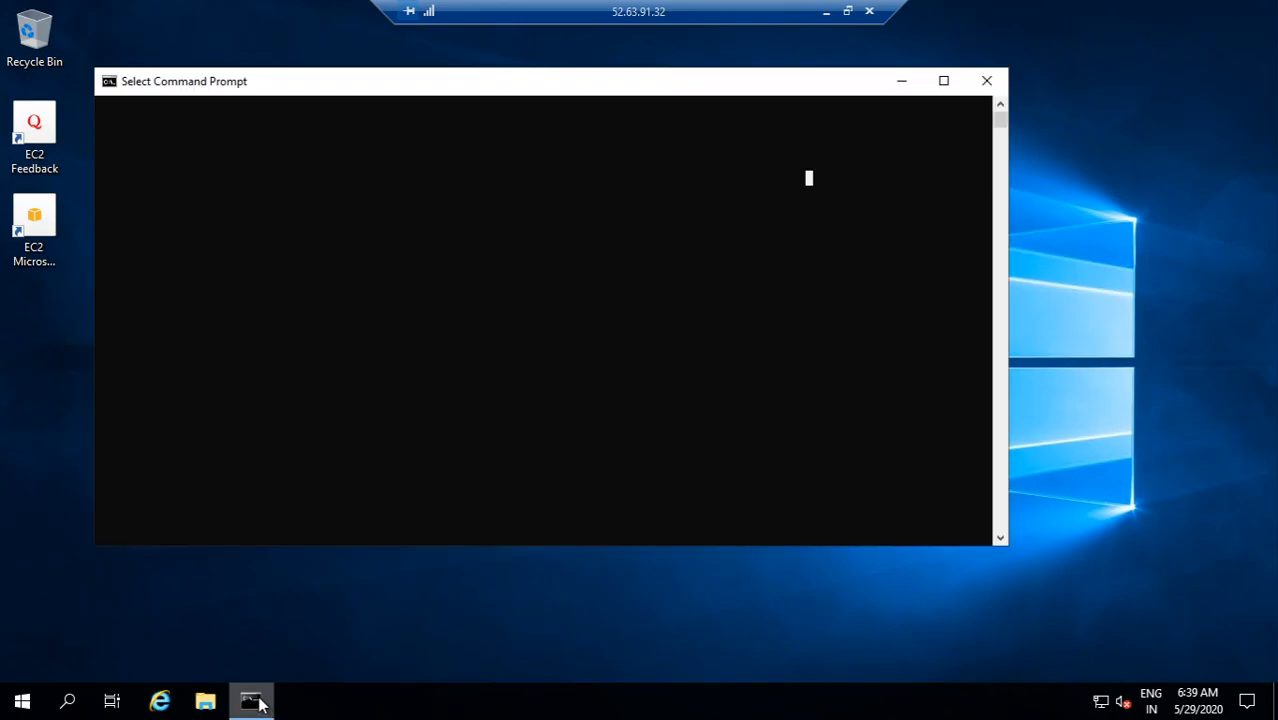
right_click(335, 286)
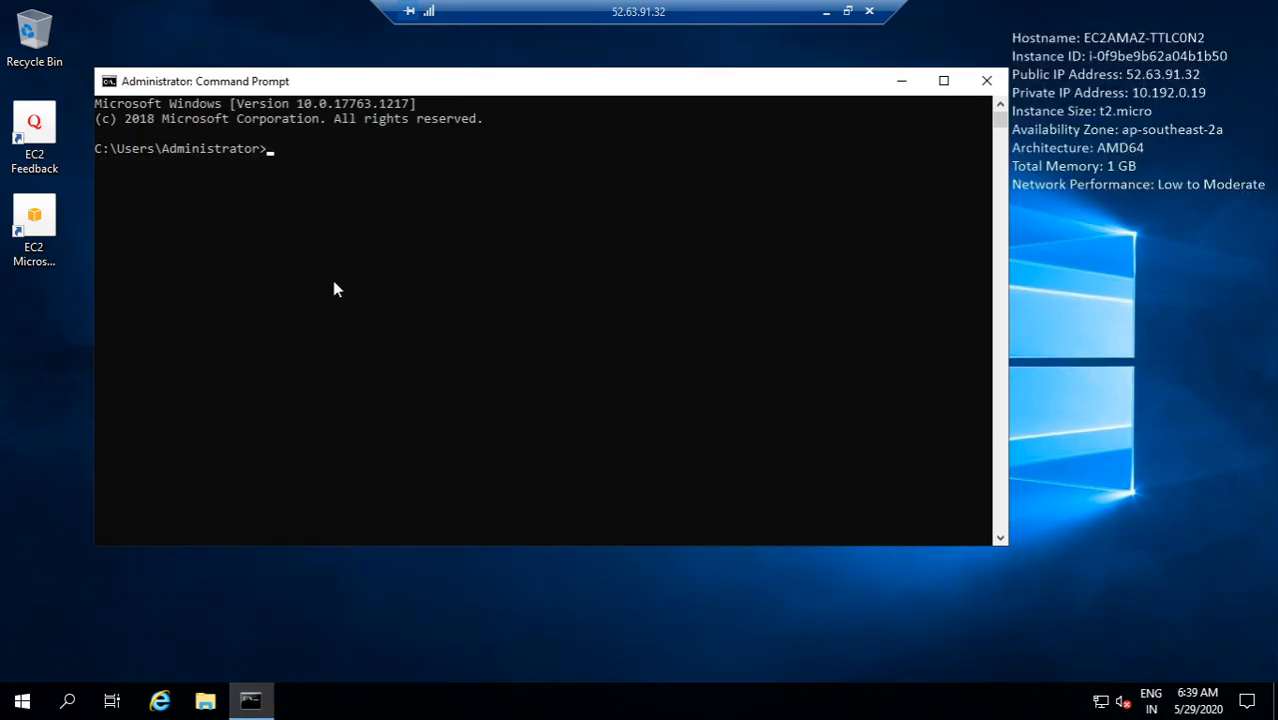
Step: In the remote Command Prompt, change to the C:\ root and ping google.com to test internet access
text(cd )
text(\)
key(Return)
text(ping google.com)
key(Return)
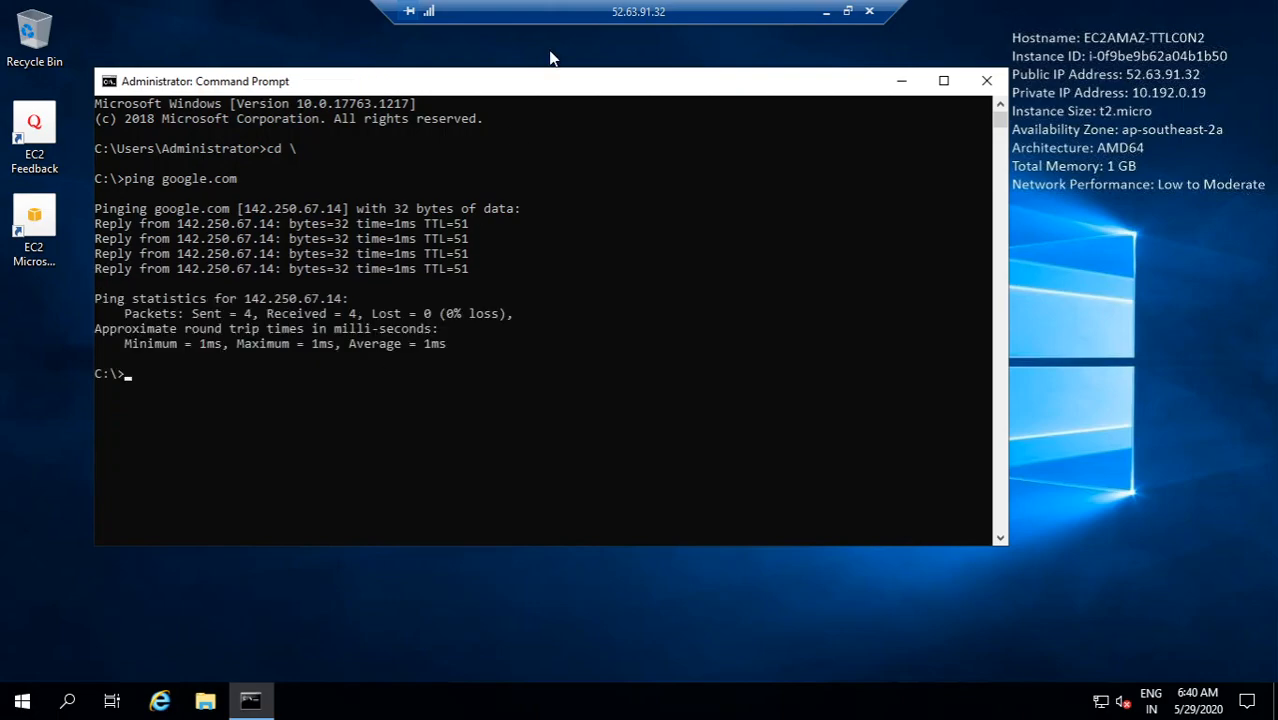
Step: Copy the codegyan.pem key file from the local machine's recent files in File Explorer
drag(548, 83, 610, 92)
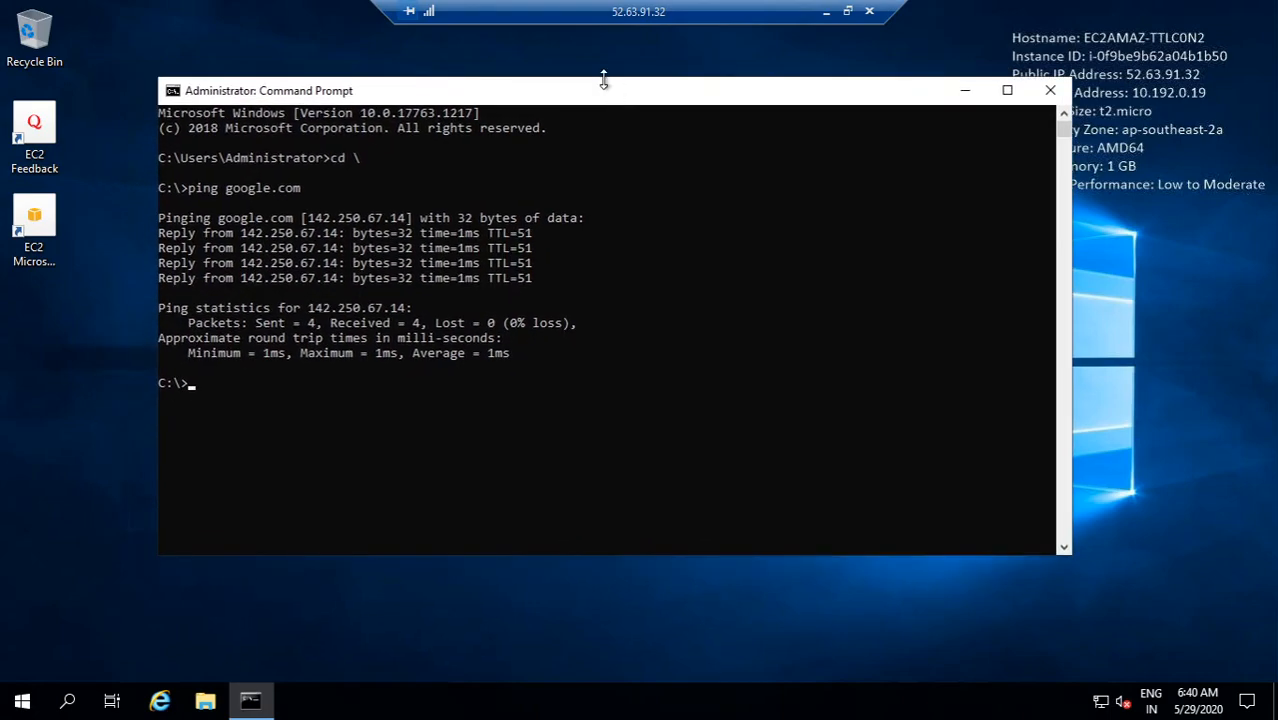
click(826, 12)
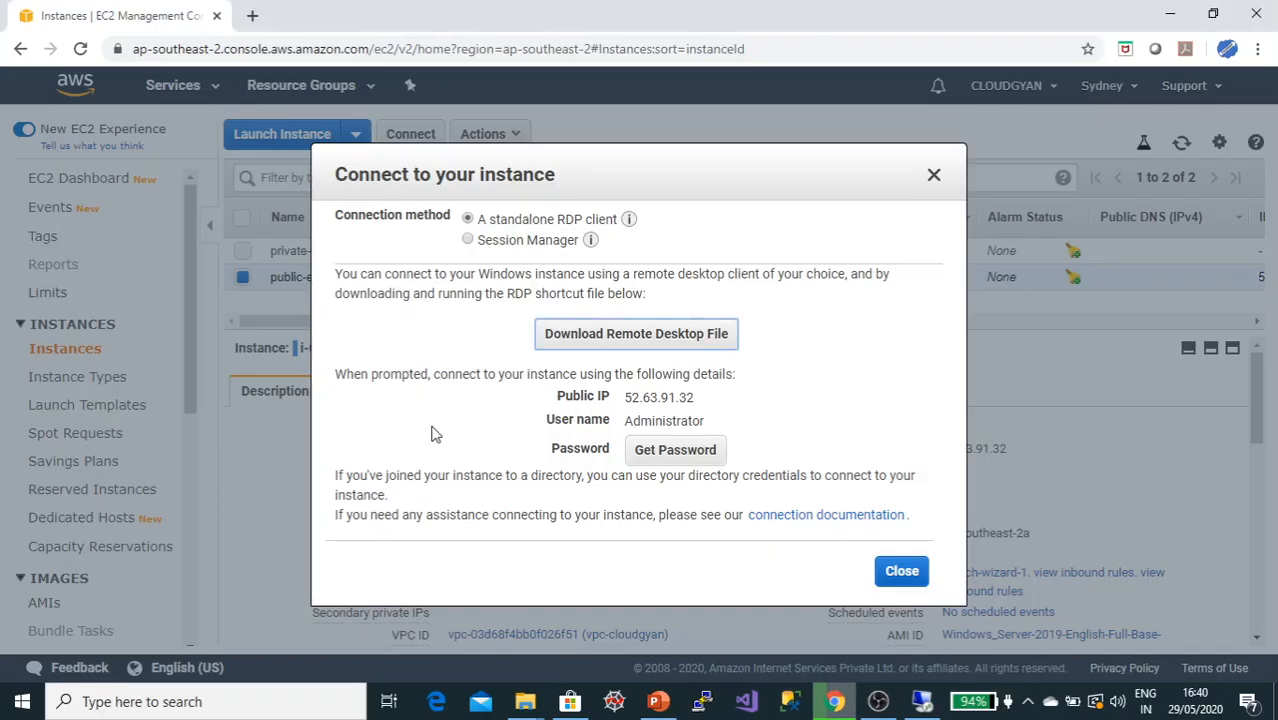
click(901, 571)
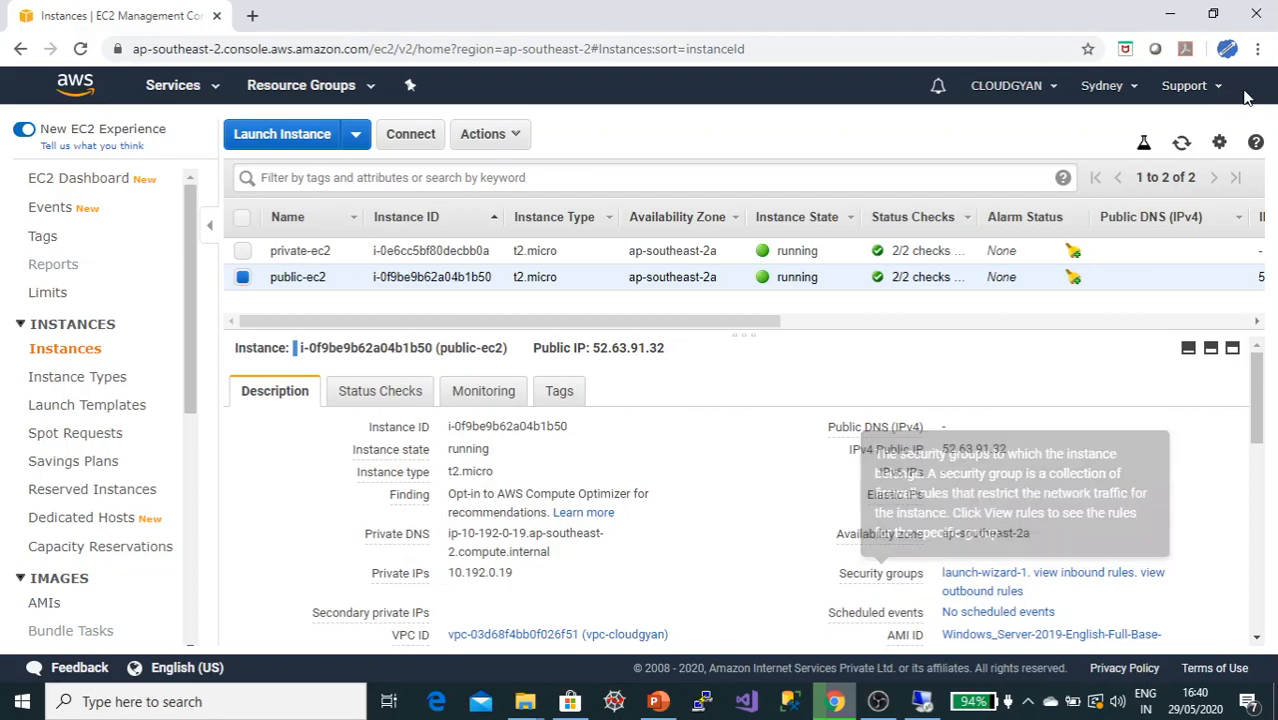
click(1170, 14)
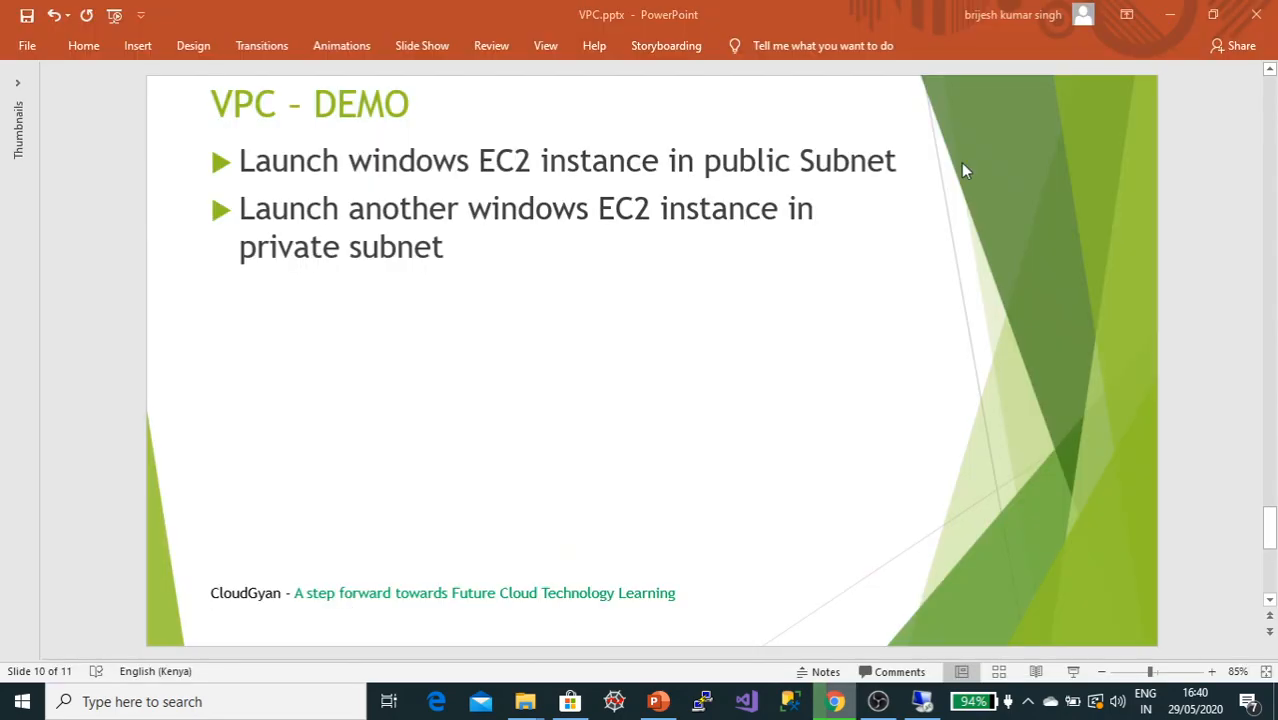
click(1170, 10)
mouse_move(525, 695)
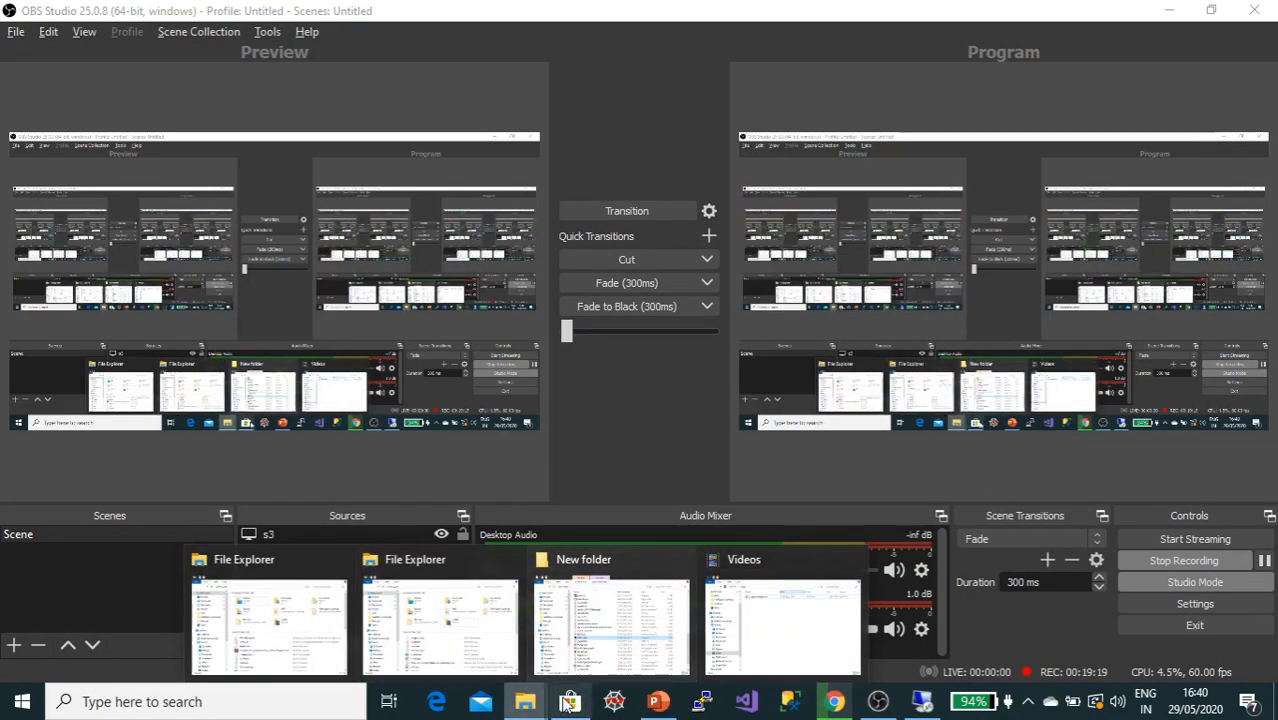
click(306, 640)
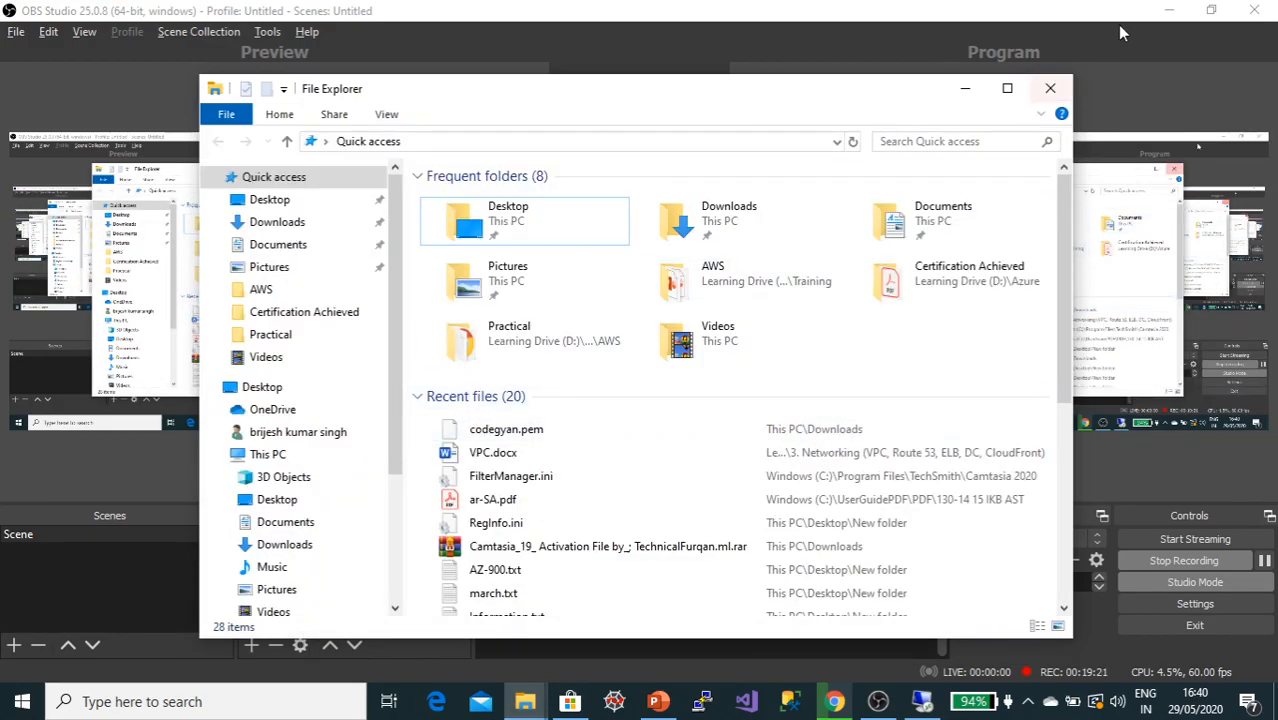
click(1164, 12)
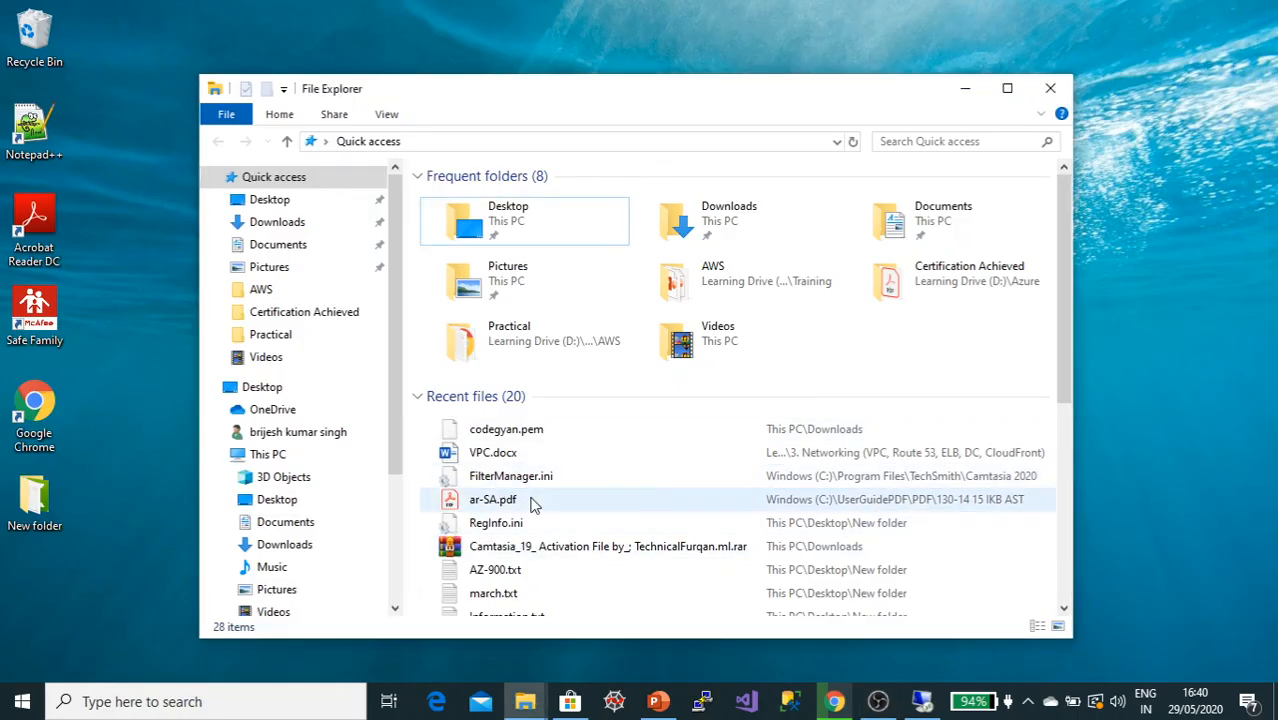
click(507, 433)
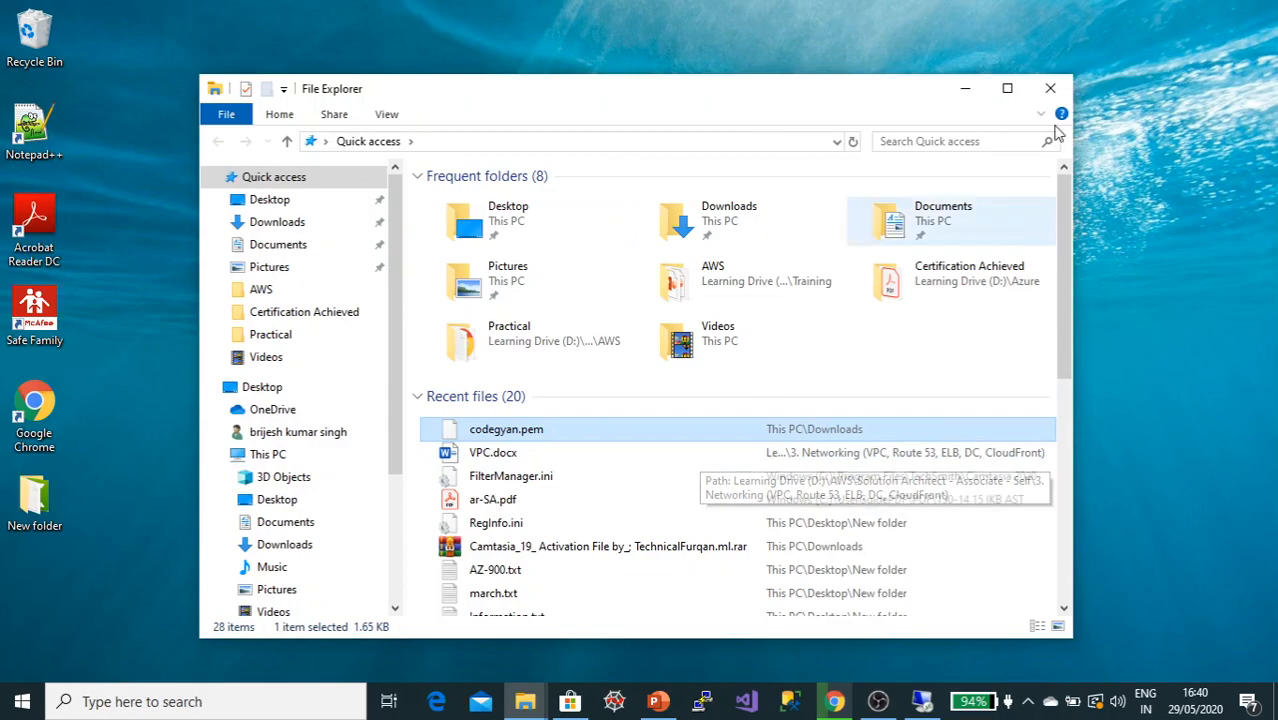
click(965, 89)
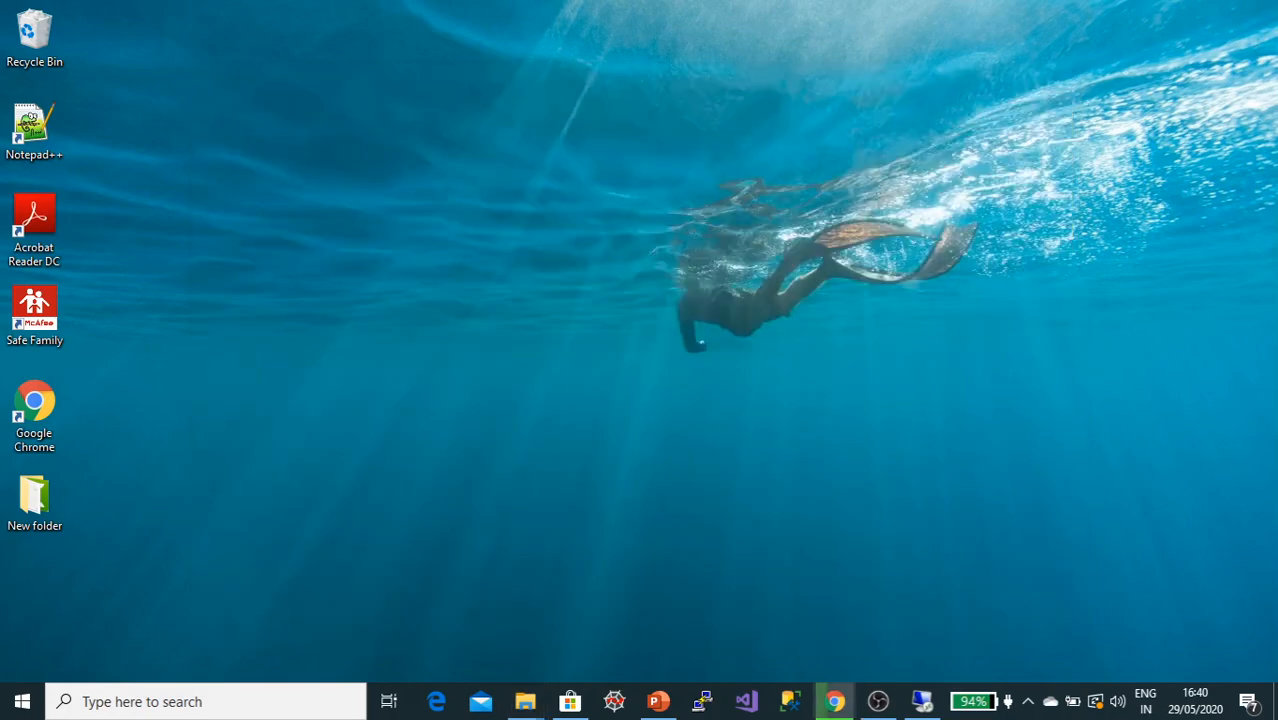
Step: Paste codegyan.pem into the Local Disk (C:) root on the remote Windows desktop
click(921, 701)
click(202, 700)
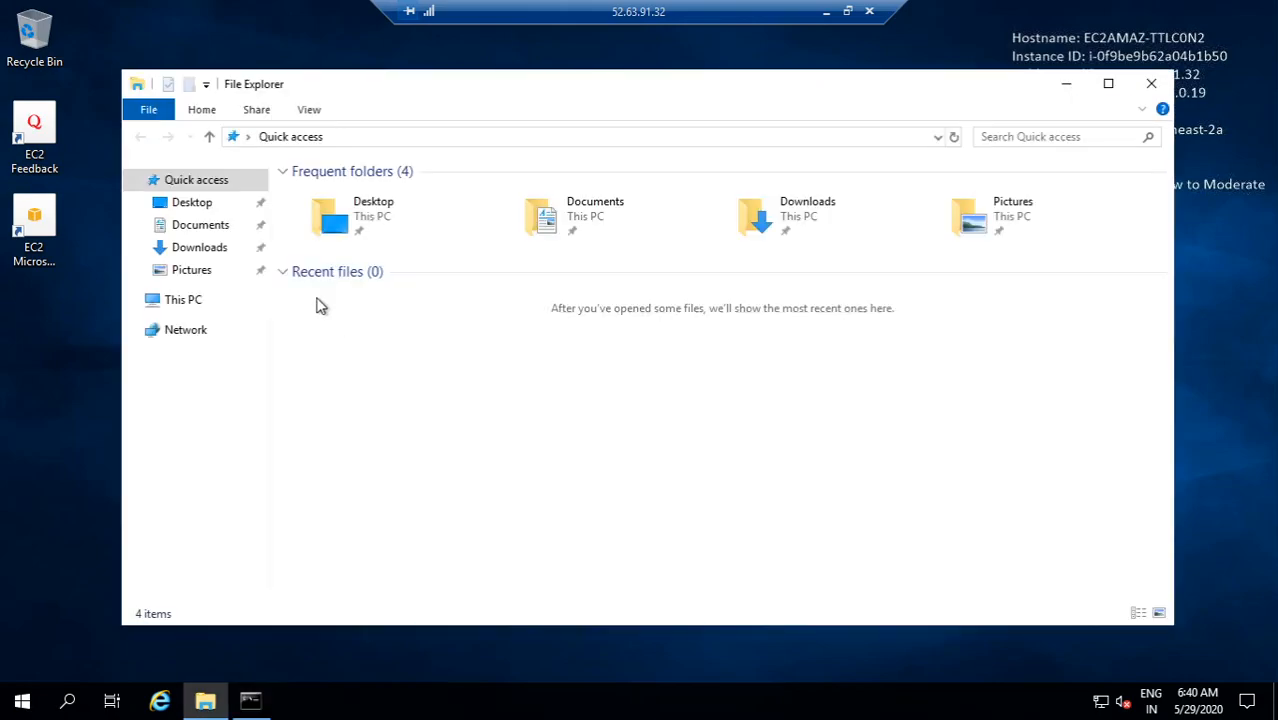
click(185, 300)
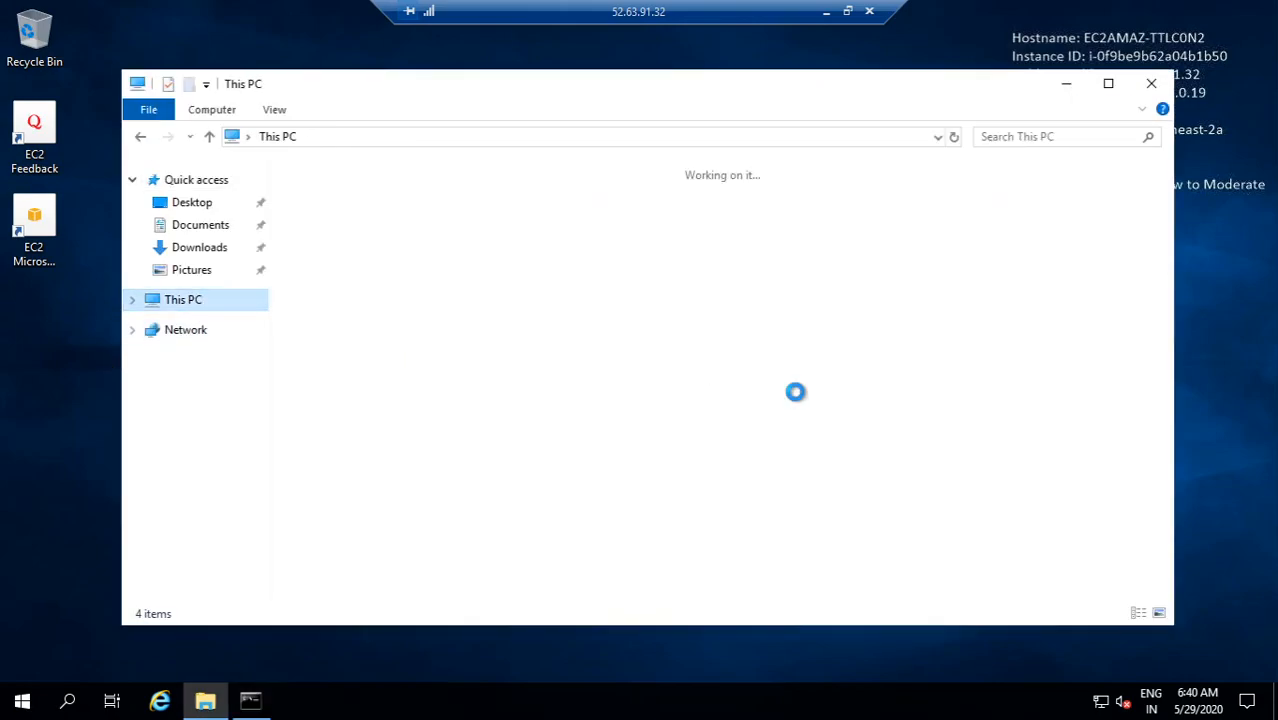
double_click(323, 394)
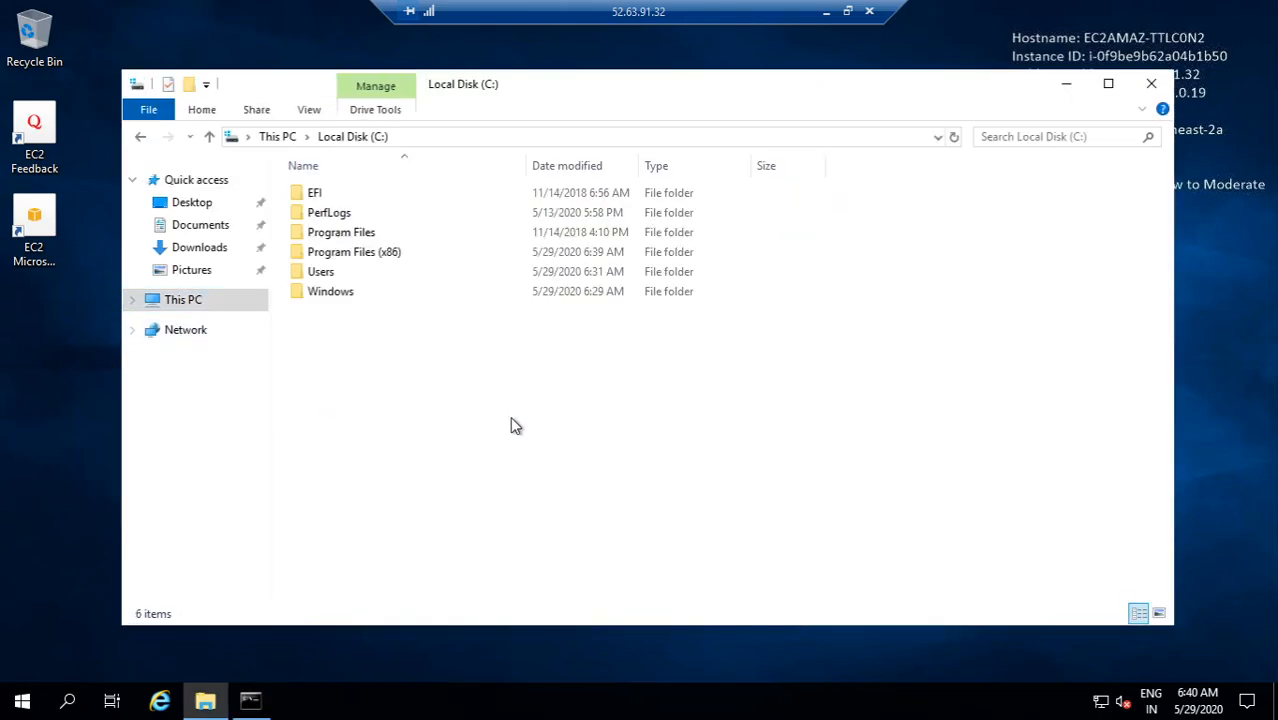
key(ctrl+v)
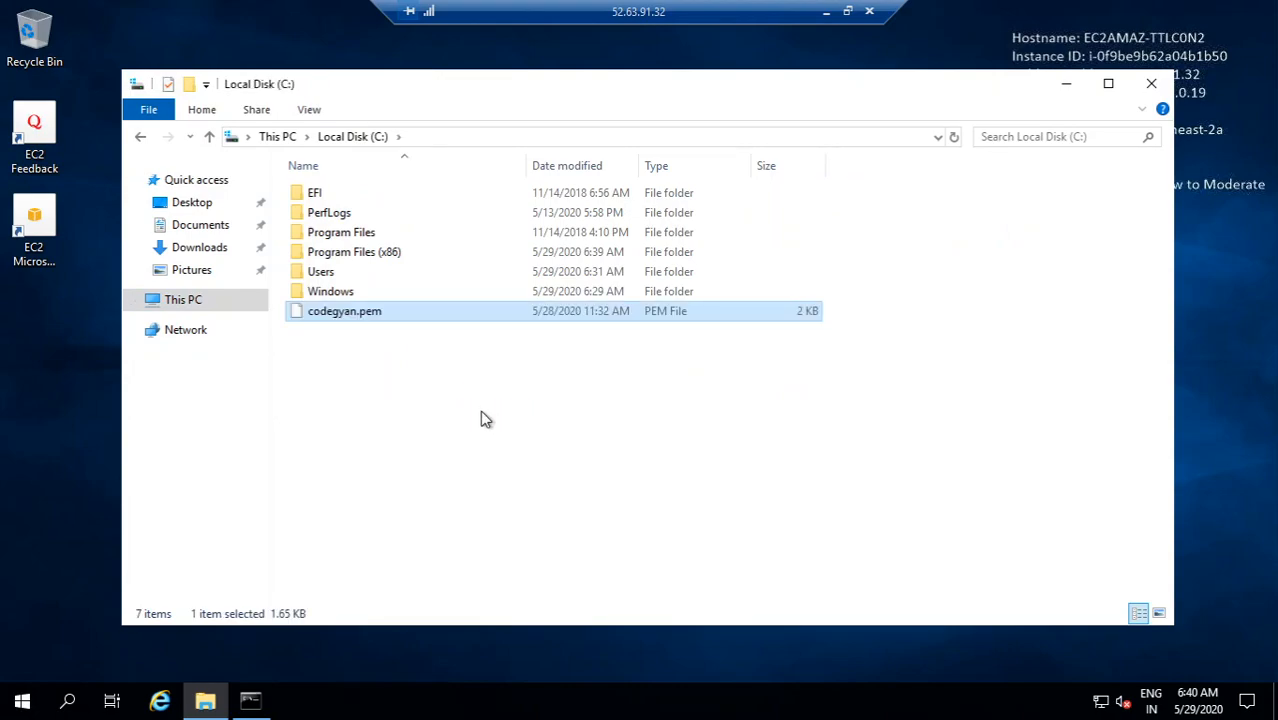
click(479, 420)
click(1065, 89)
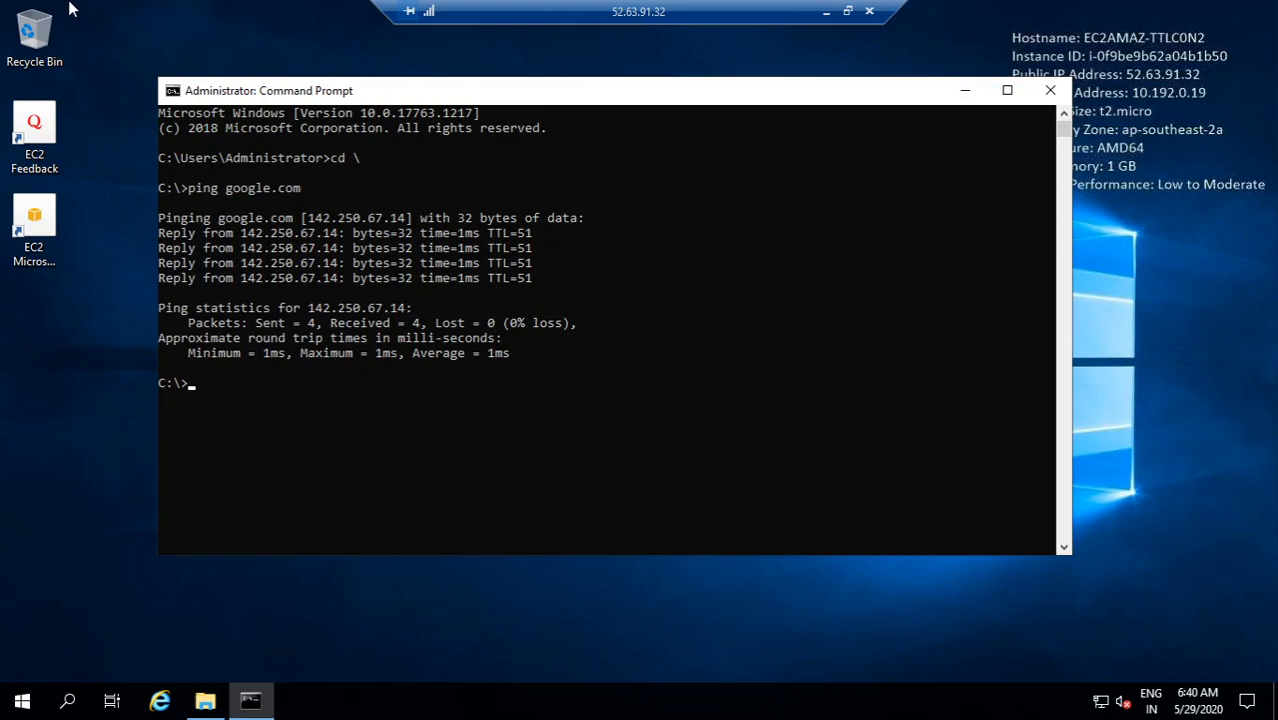
Step: Start an ssh command for ec2-user in the remote Command Prompt
click(327, 384)
click(290, 444)
click(222, 383)
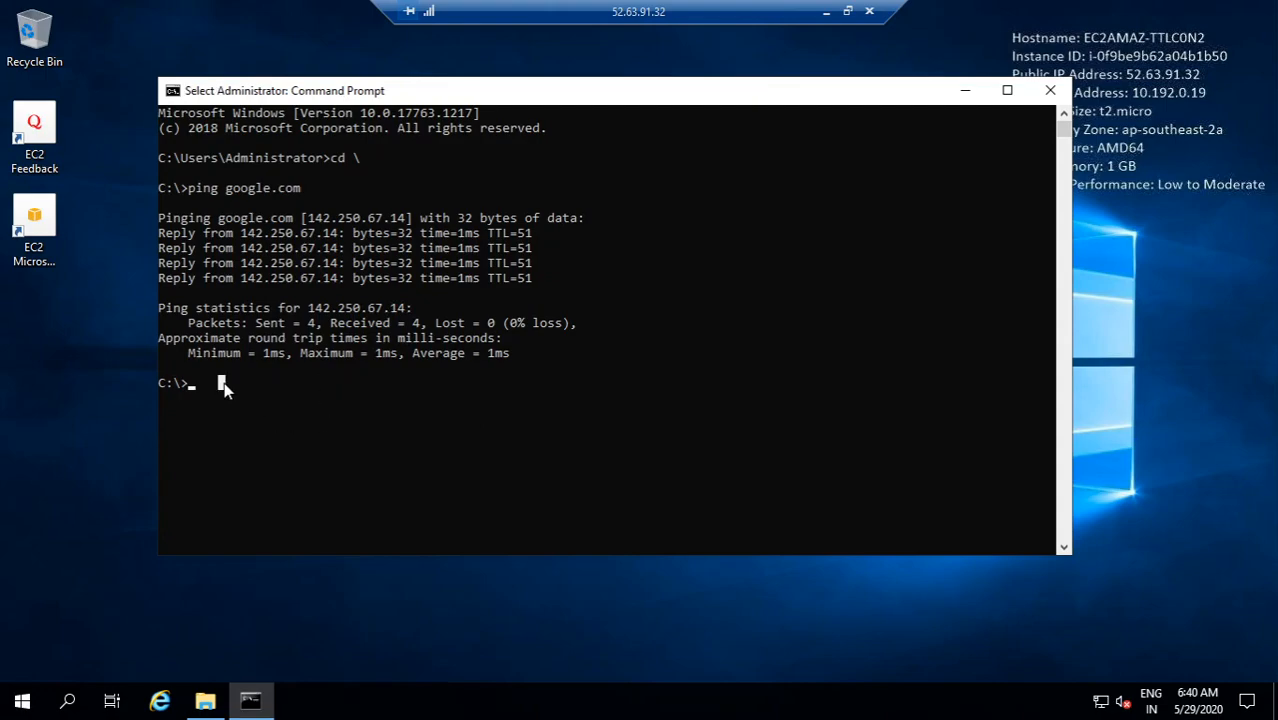
key(Right)
click(305, 382)
text(ss)
key(BackSpace)
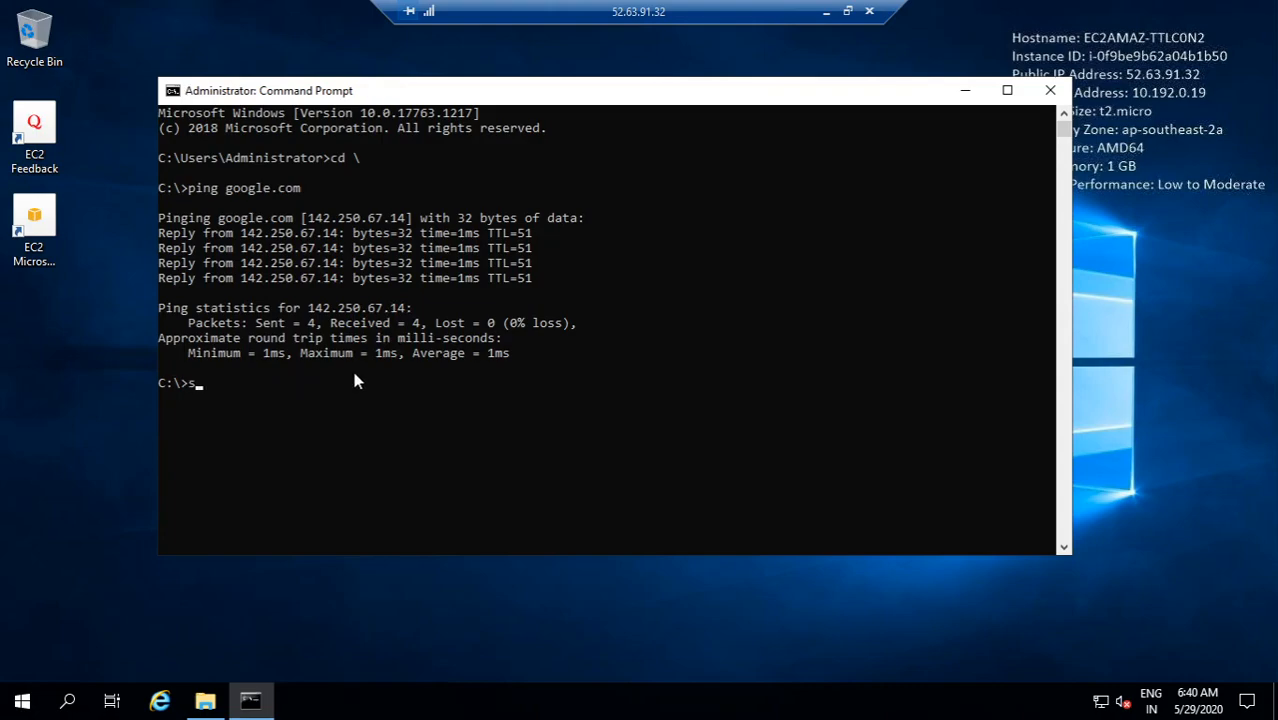
text(sh ec2-user@)
Step: Copy the private IP address of the private-ec2 instance from the EC2 console
click(826, 11)
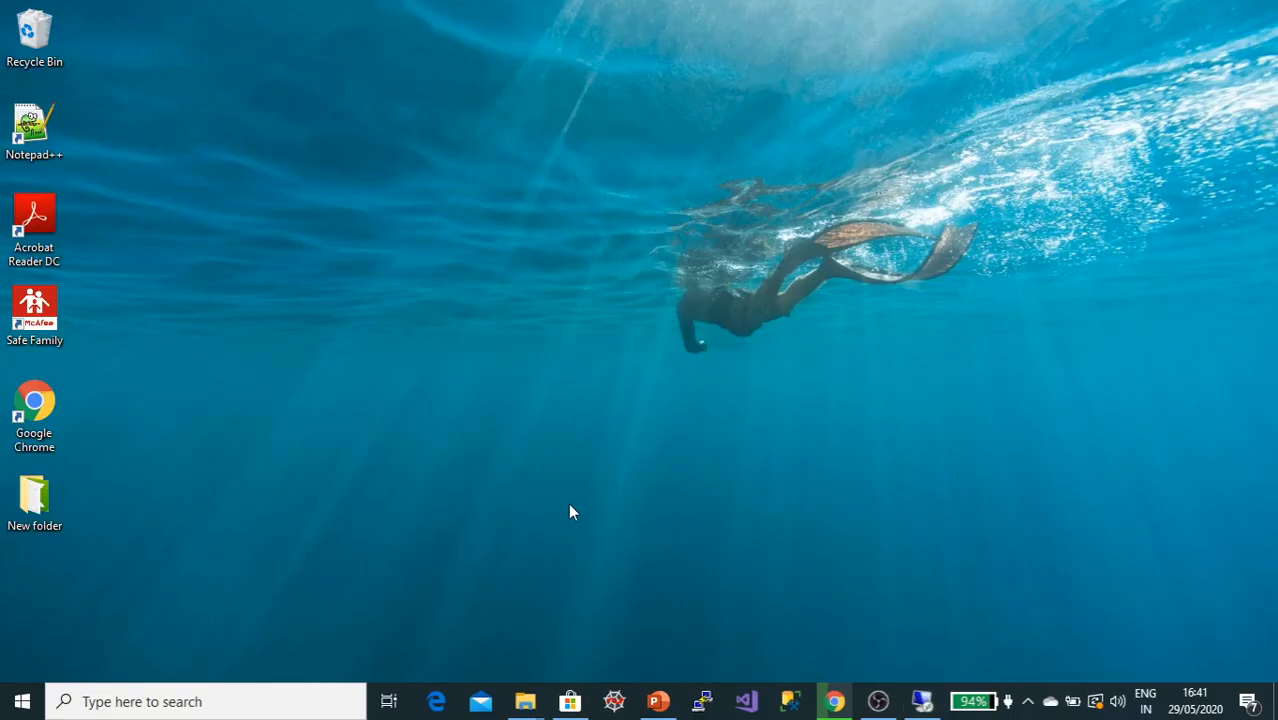
click(834, 701)
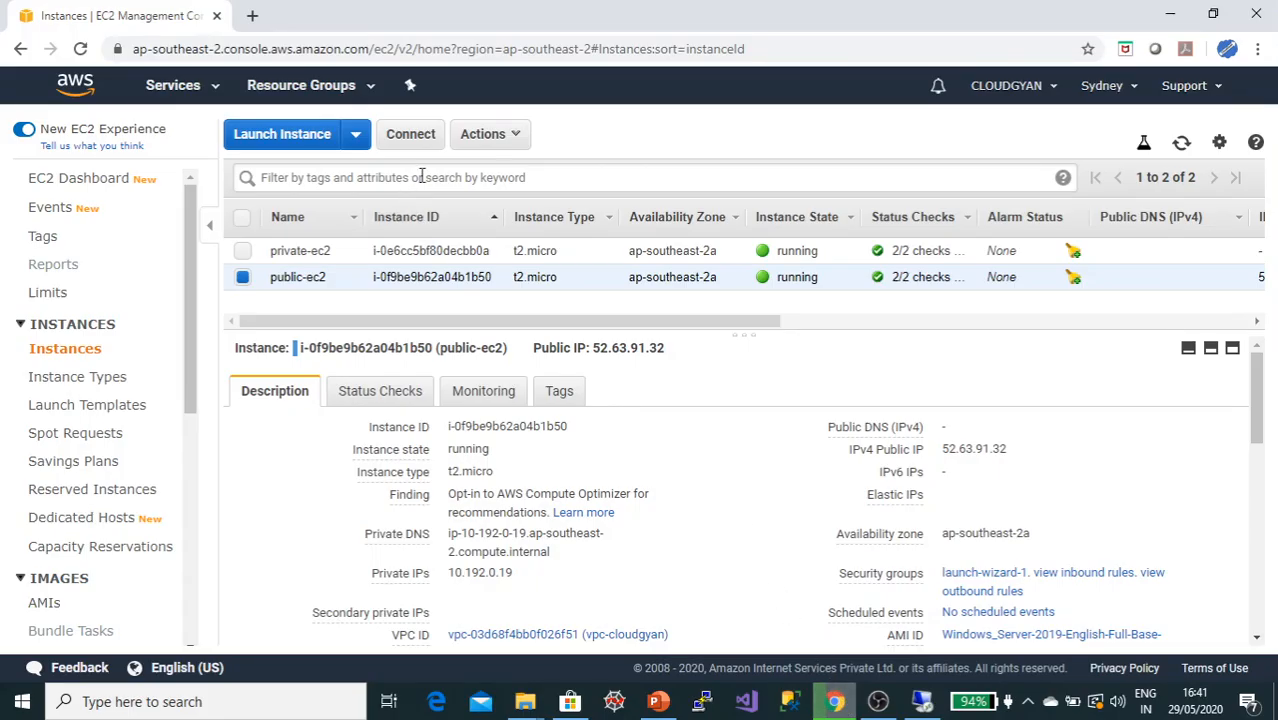
click(468, 256)
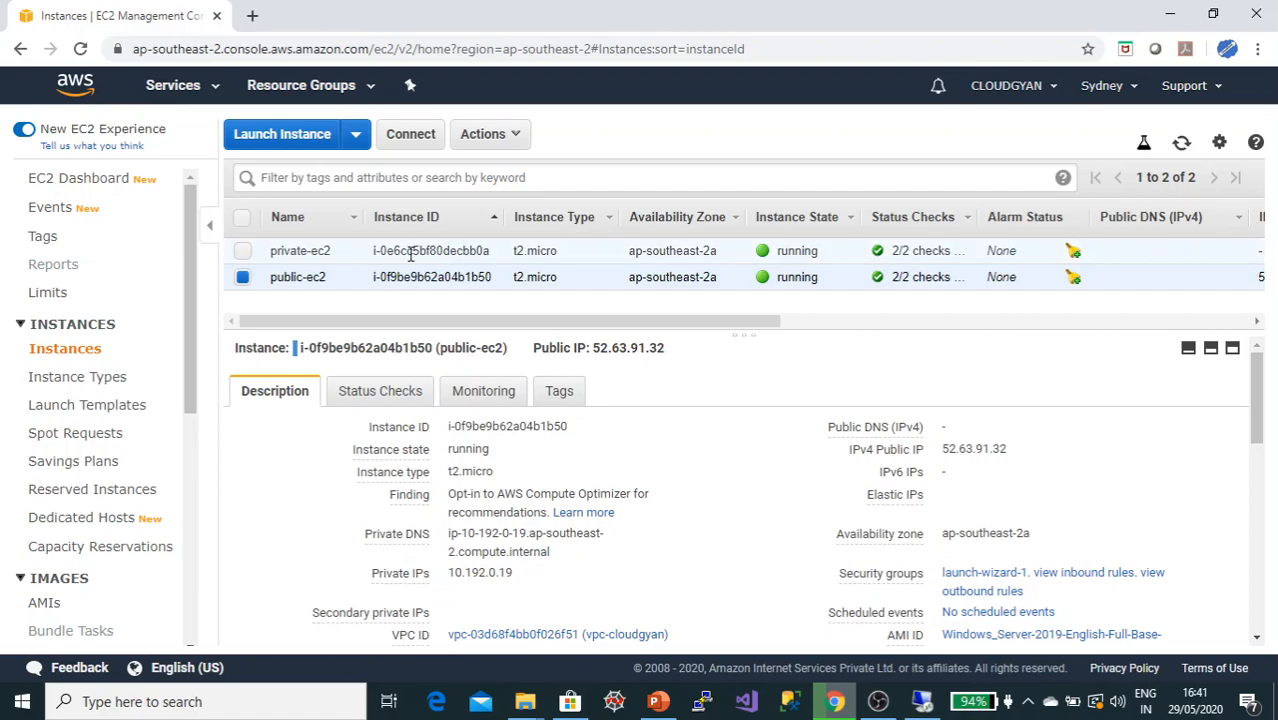
drag(599, 348, 665, 353)
key(ctrl+c)
key(alt+Tab)
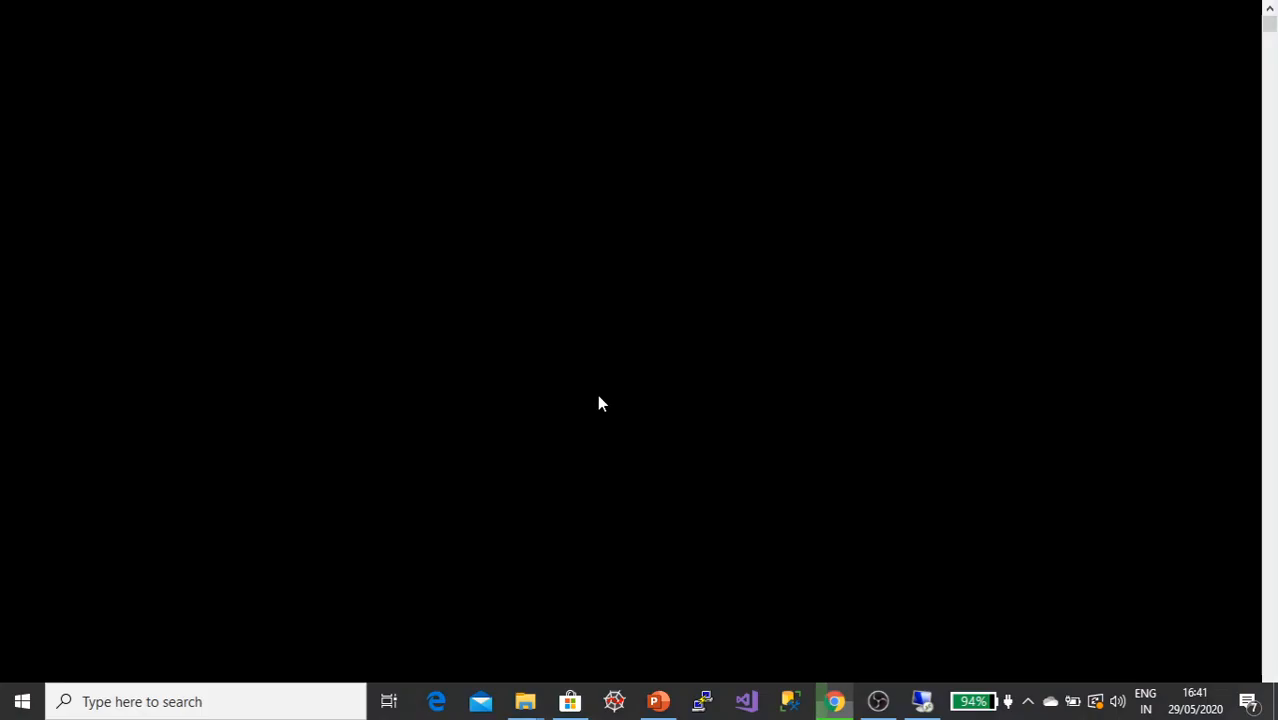
key(ctrl+v)
text(-i)
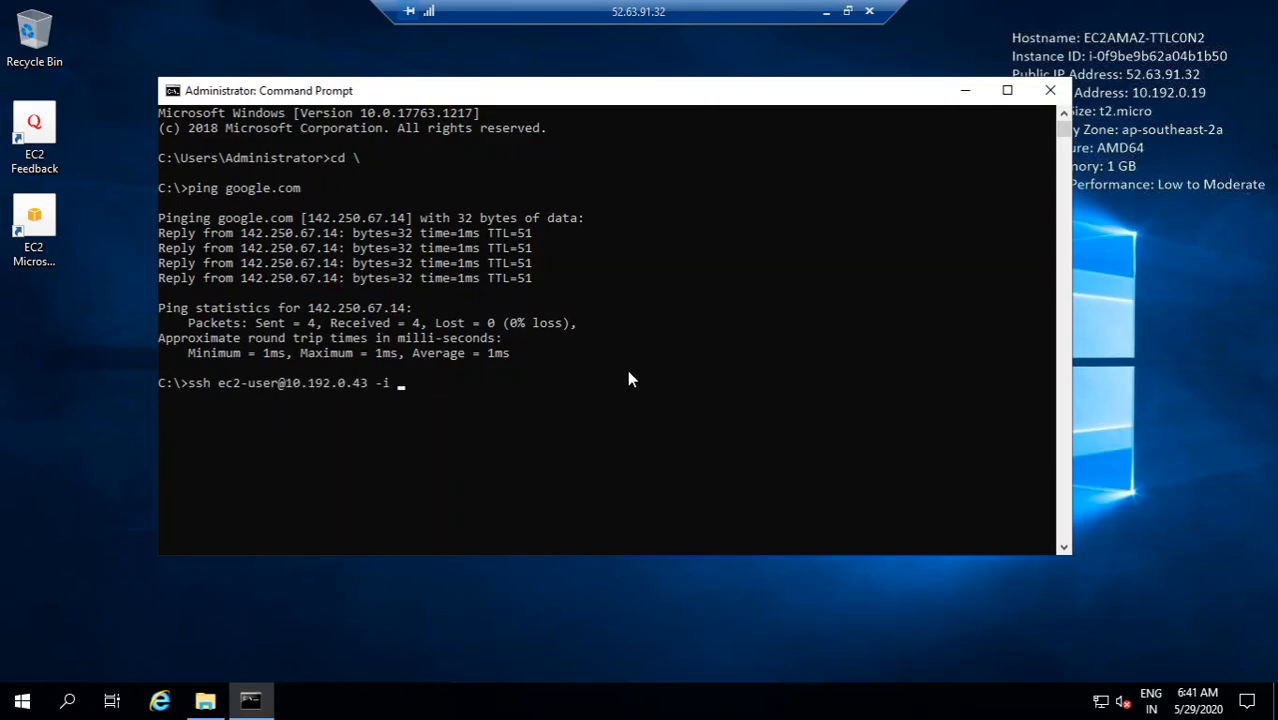
text( code)
key(Tab)
key(Return)
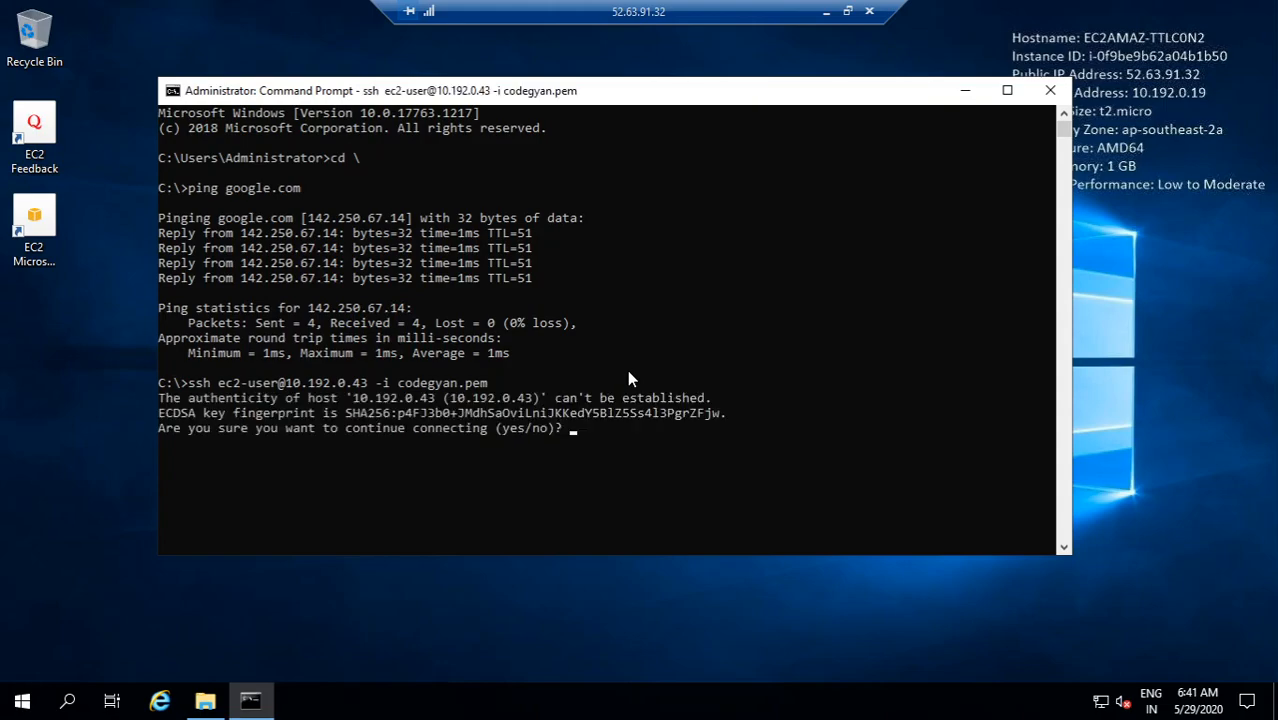
text(yes)
key(Return)
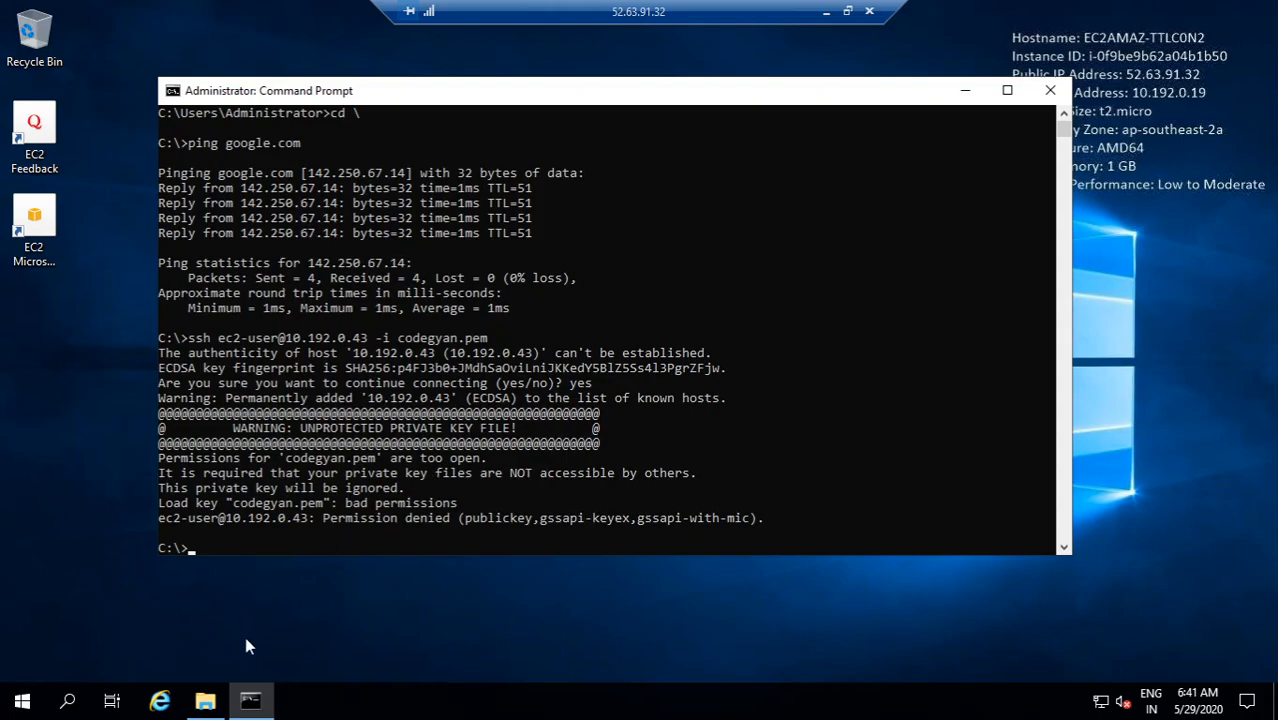
Step: Open codegyan.pem's advanced security settings and disable inheritance, removing all inherited permissions
click(205, 701)
click(356, 315)
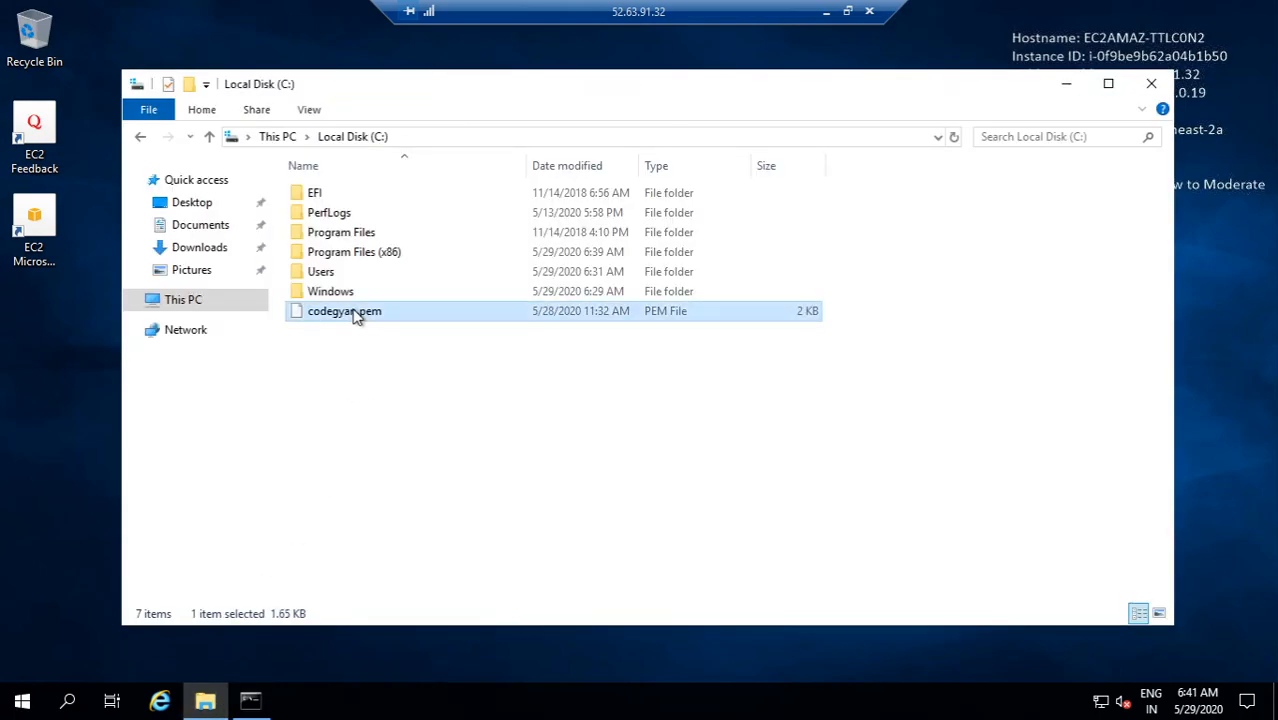
right_click(355, 315)
click(412, 536)
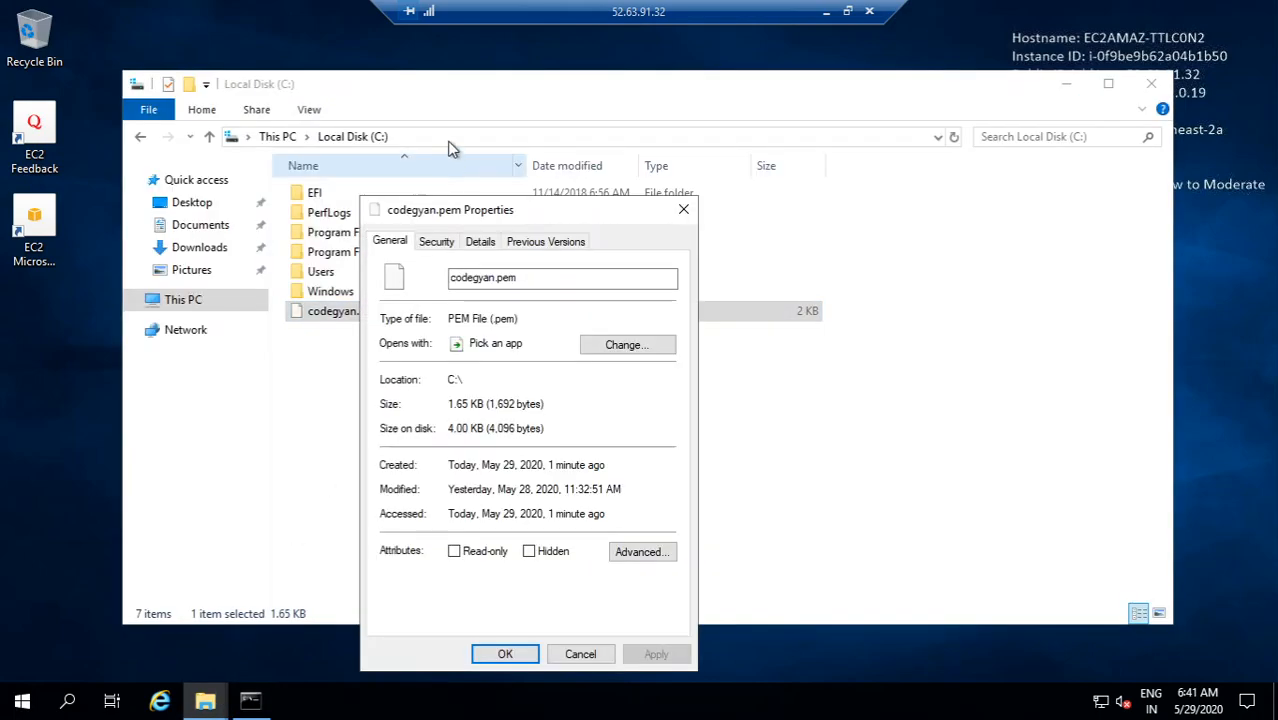
drag(484, 222, 410, 102)
click(364, 124)
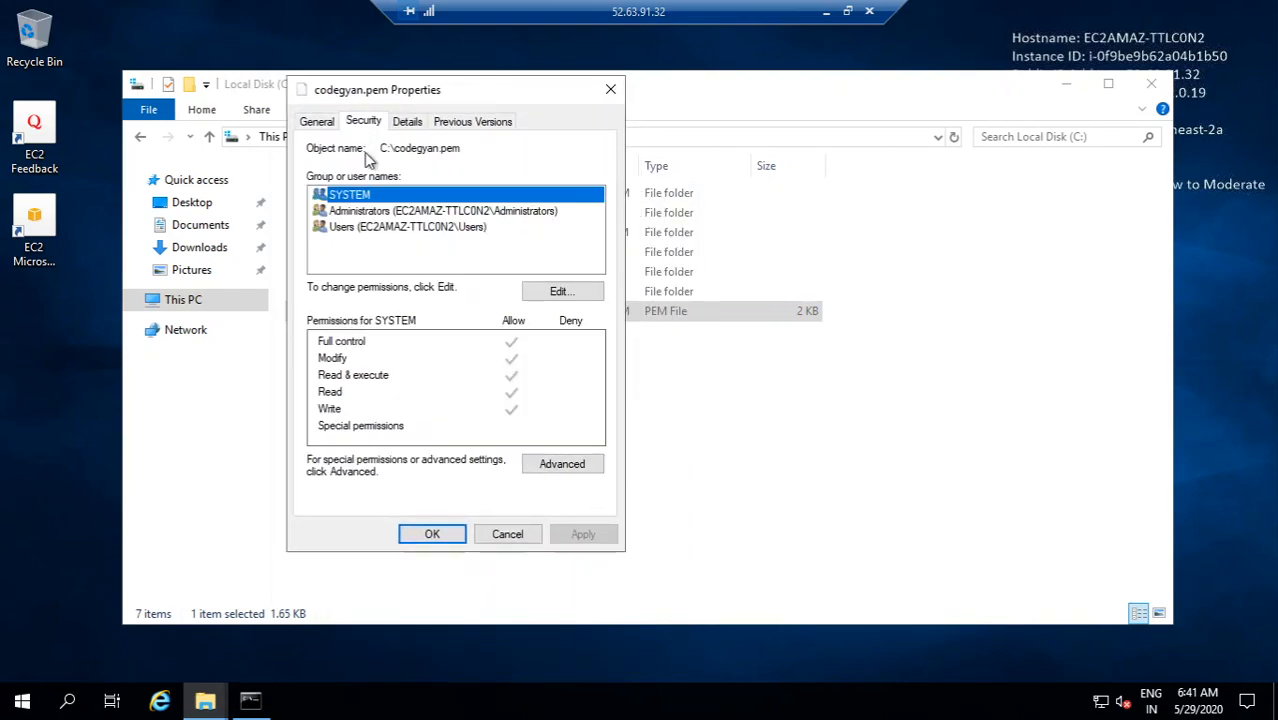
click(562, 466)
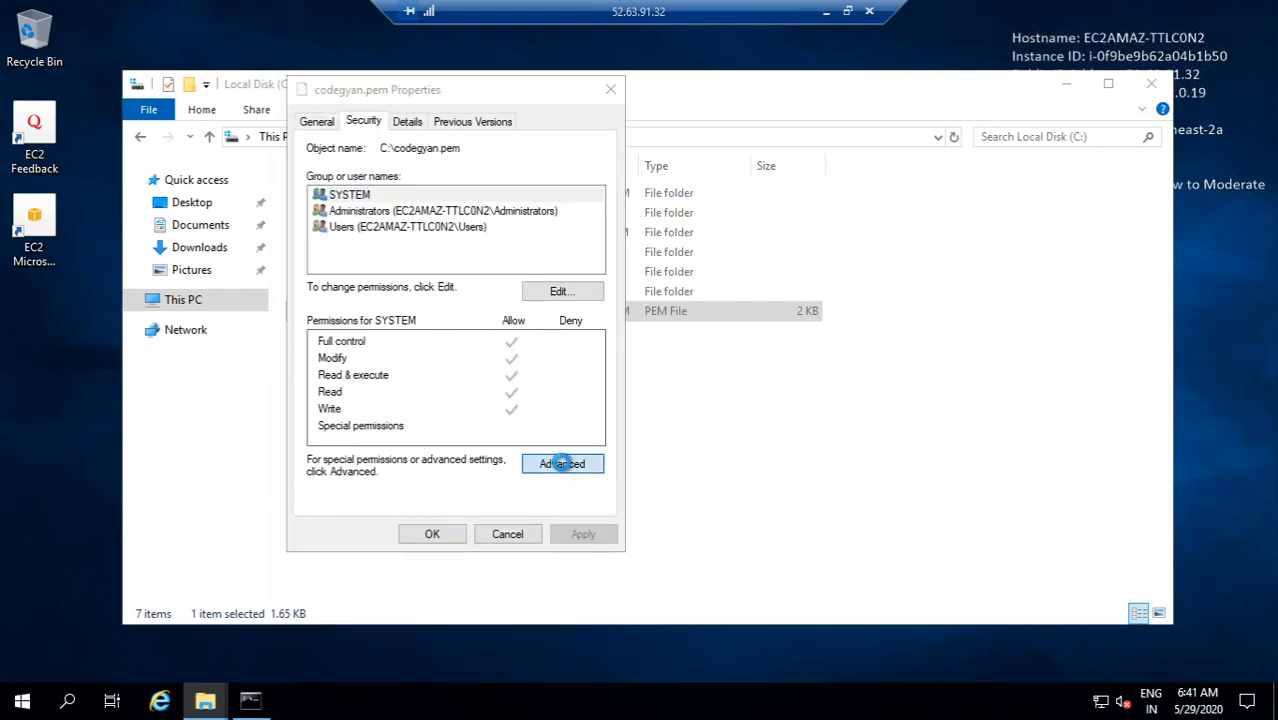
click(369, 535)
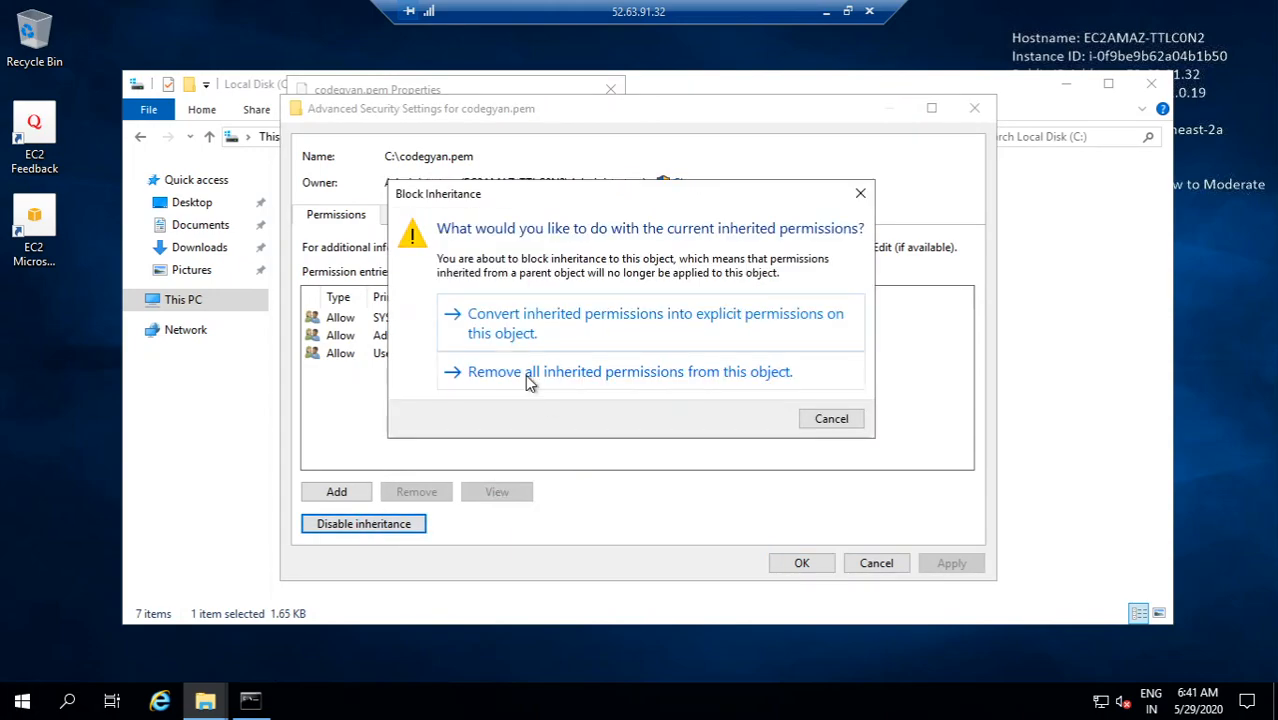
click(528, 378)
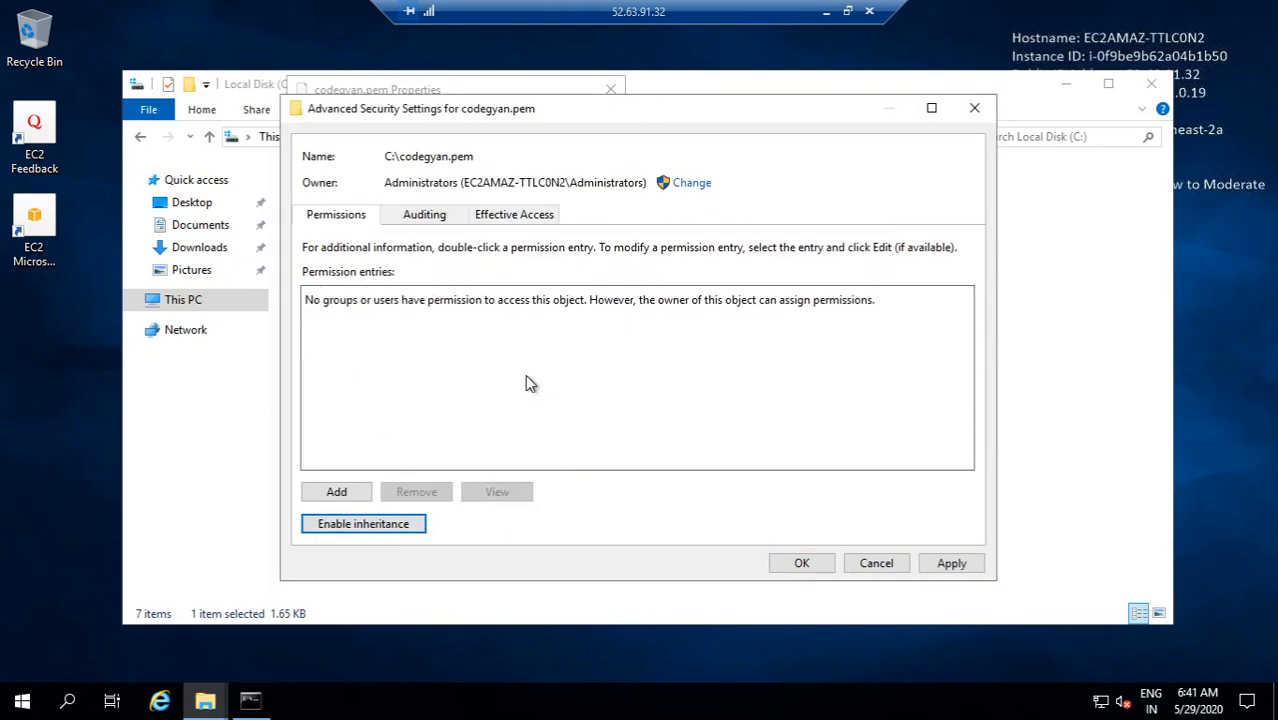
Step: Add a permission entry giving the Administrator user Full control of codegyan.pem
click(340, 492)
click(330, 123)
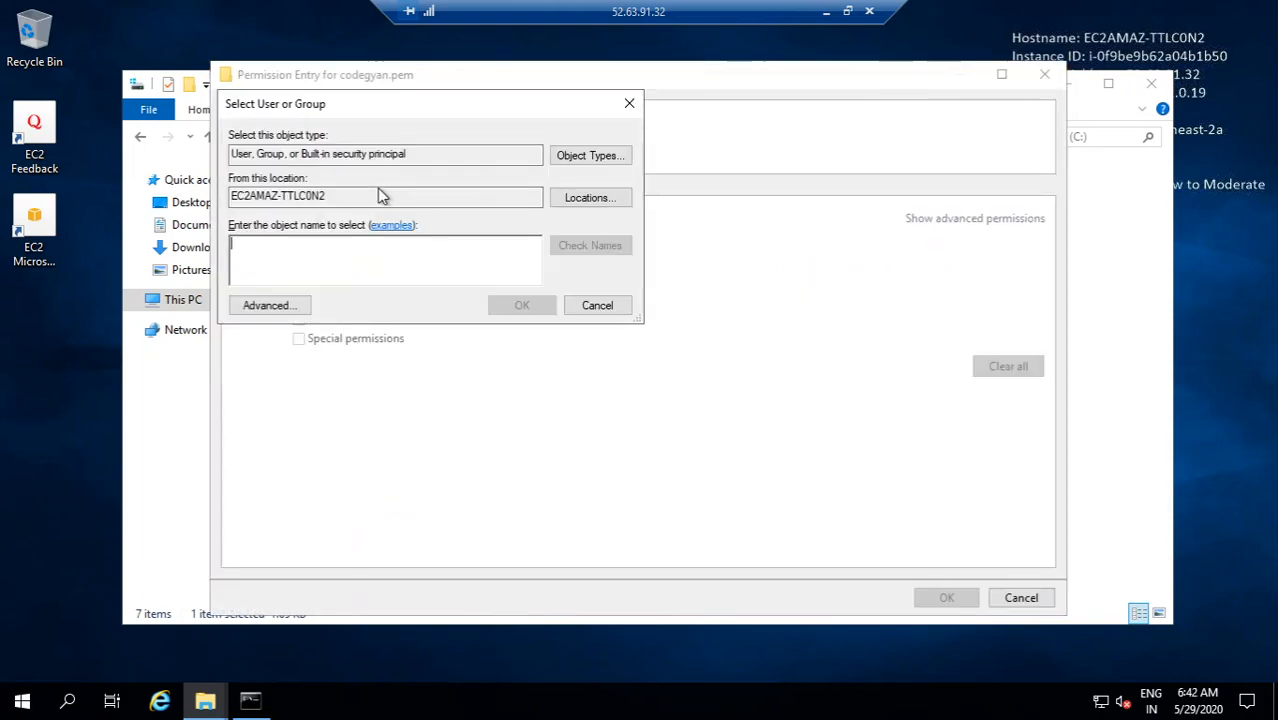
text(a)
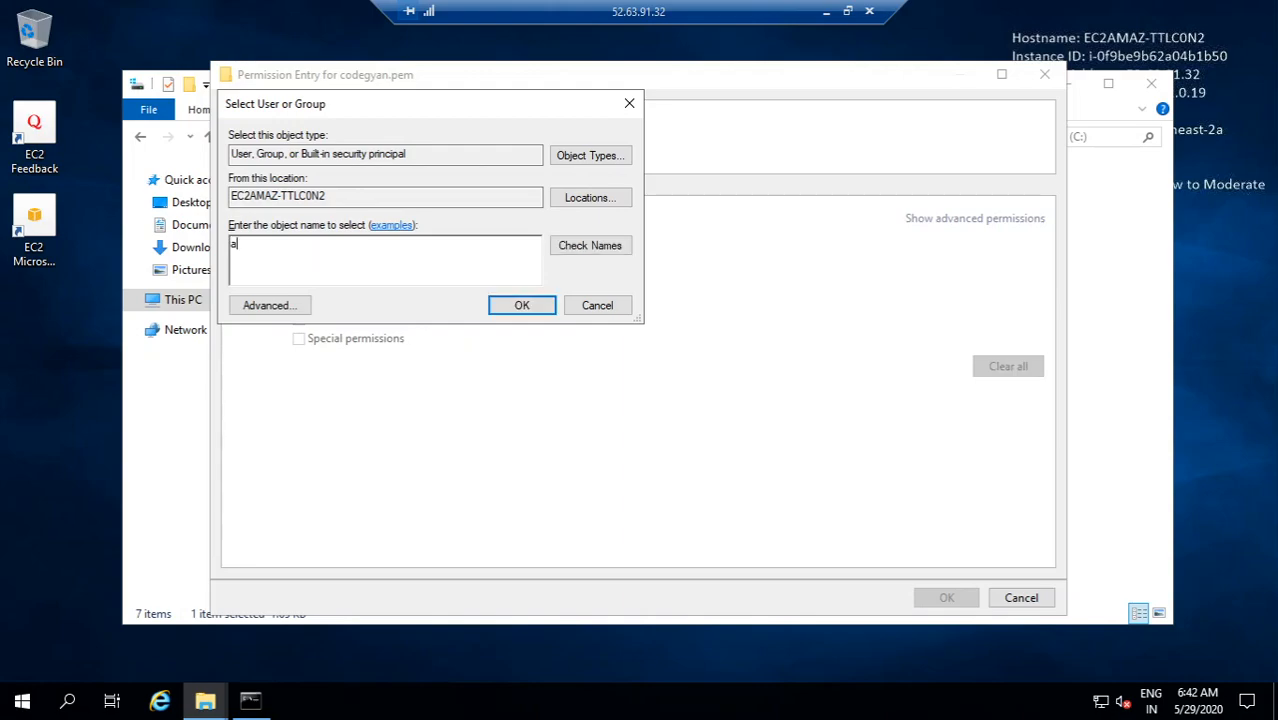
text(dministrato)
click(597, 245)
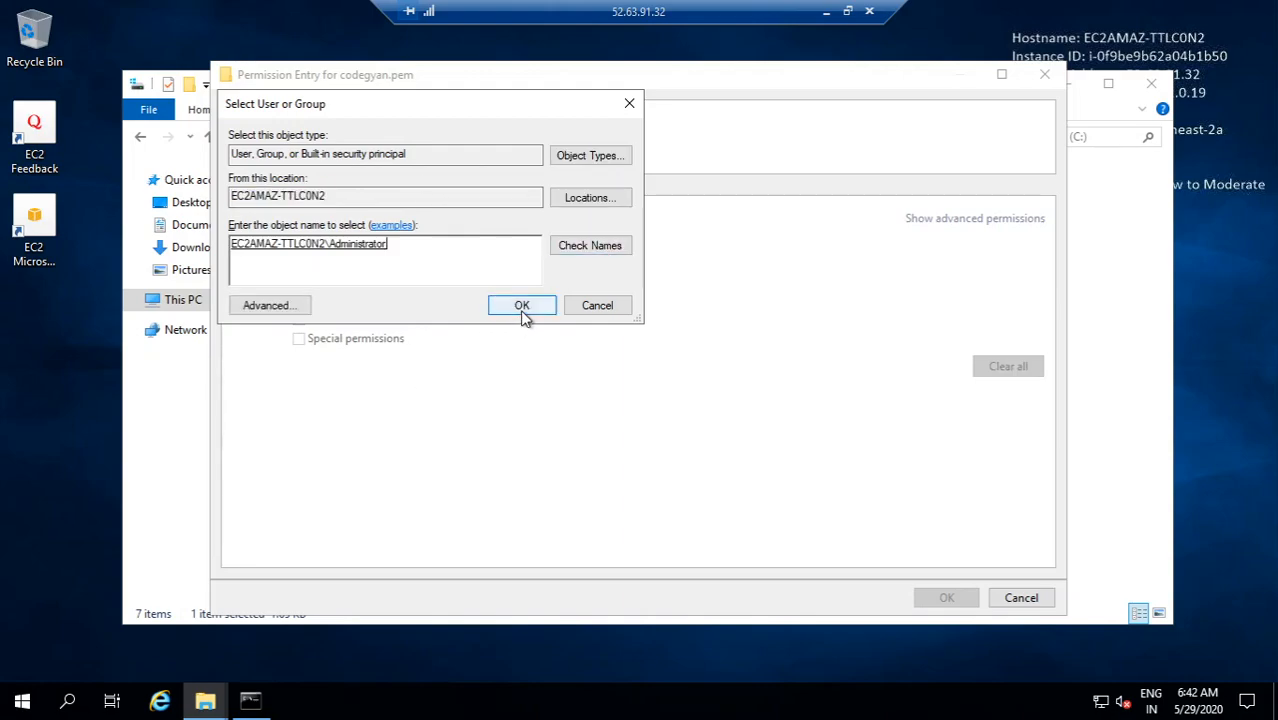
click(522, 305)
click(298, 241)
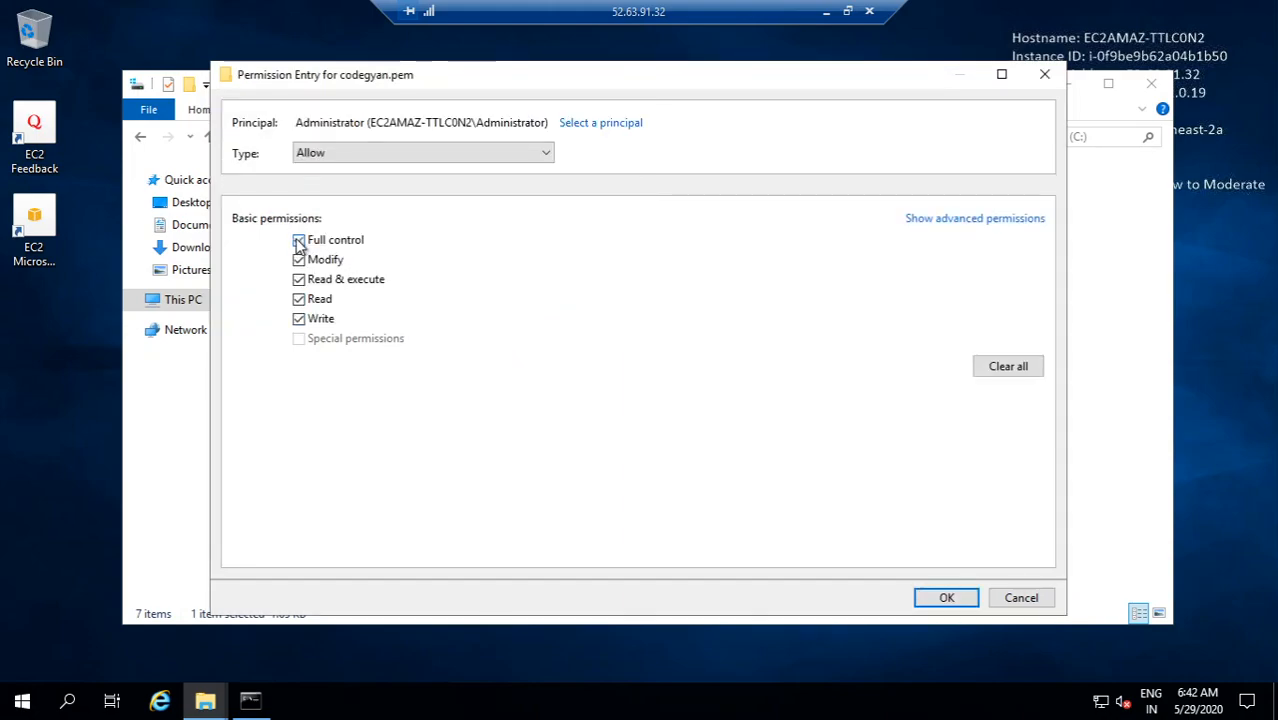
click(940, 600)
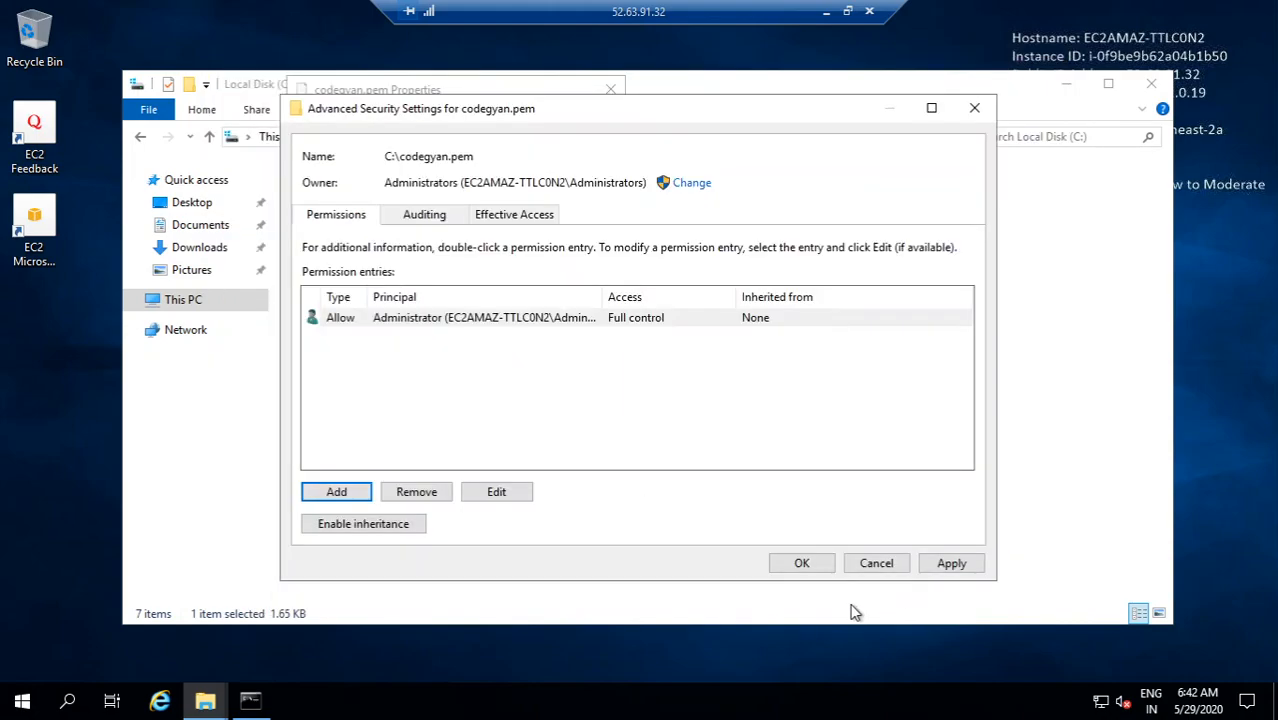
Step: Apply the new permissions on codegyan.pem and close its advanced security settings and properties dialogs
click(950, 564)
click(802, 565)
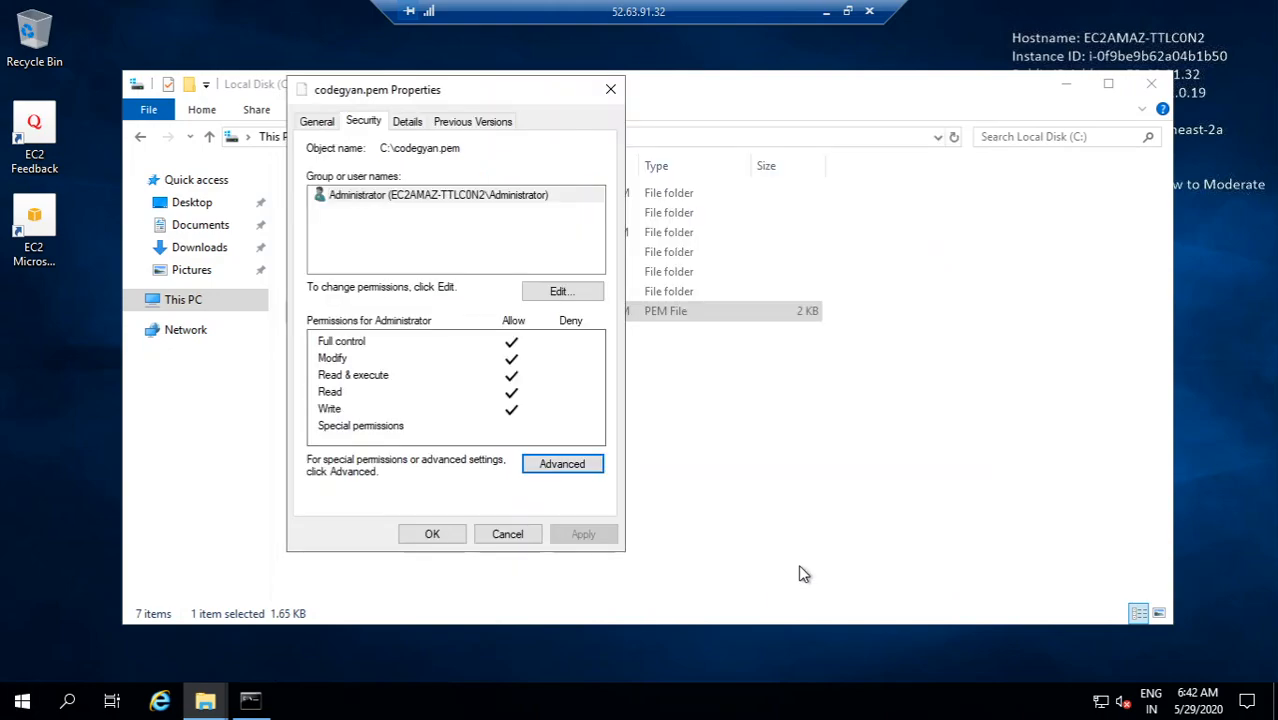
click(440, 534)
click(716, 416)
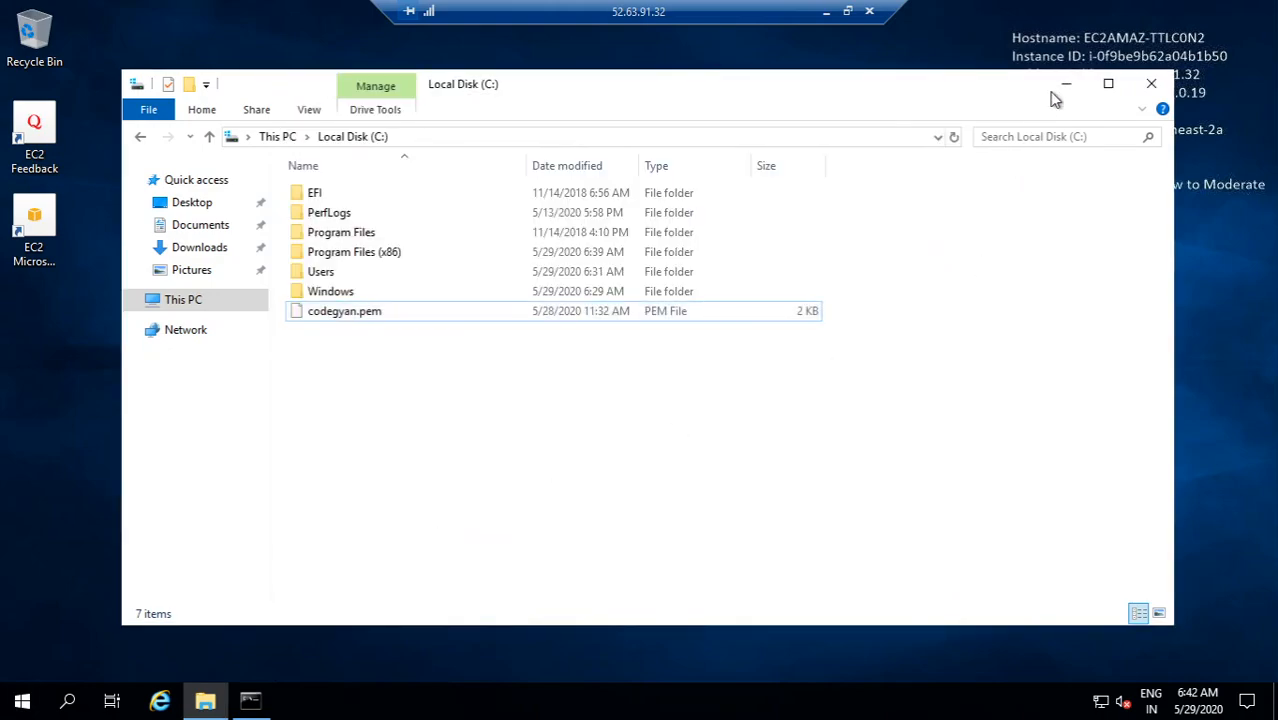
click(358, 317)
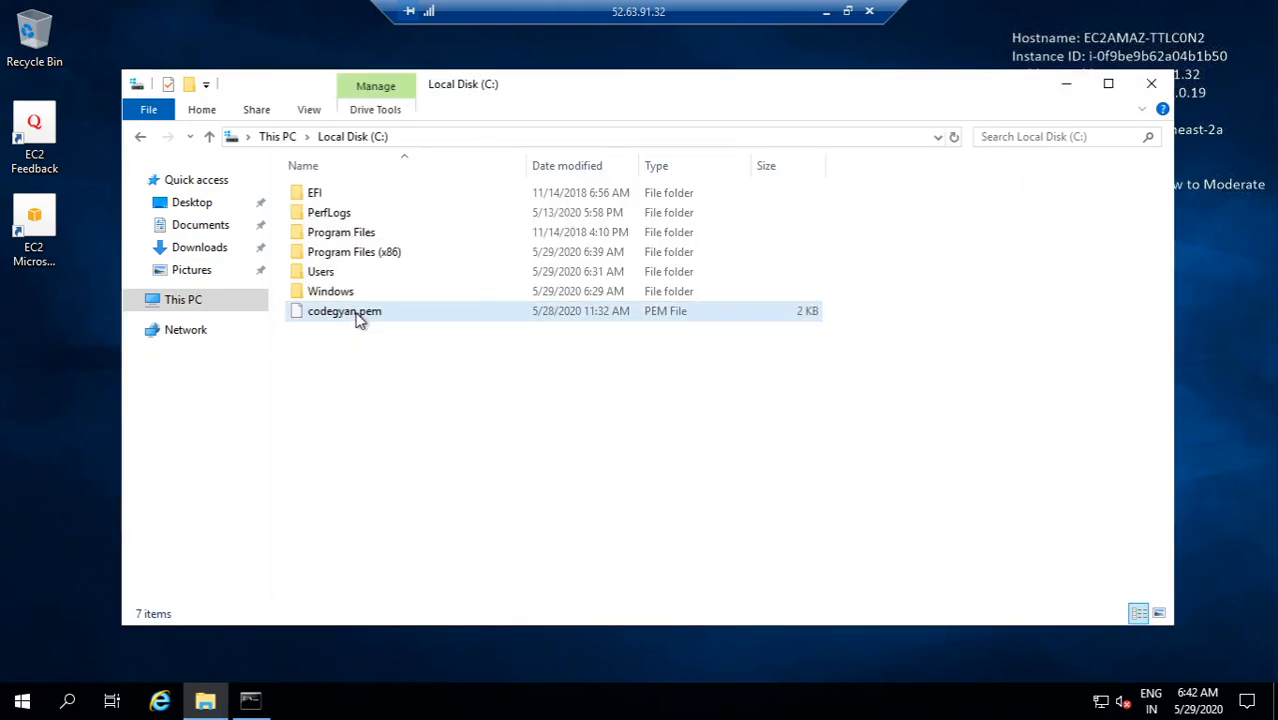
click(362, 316)
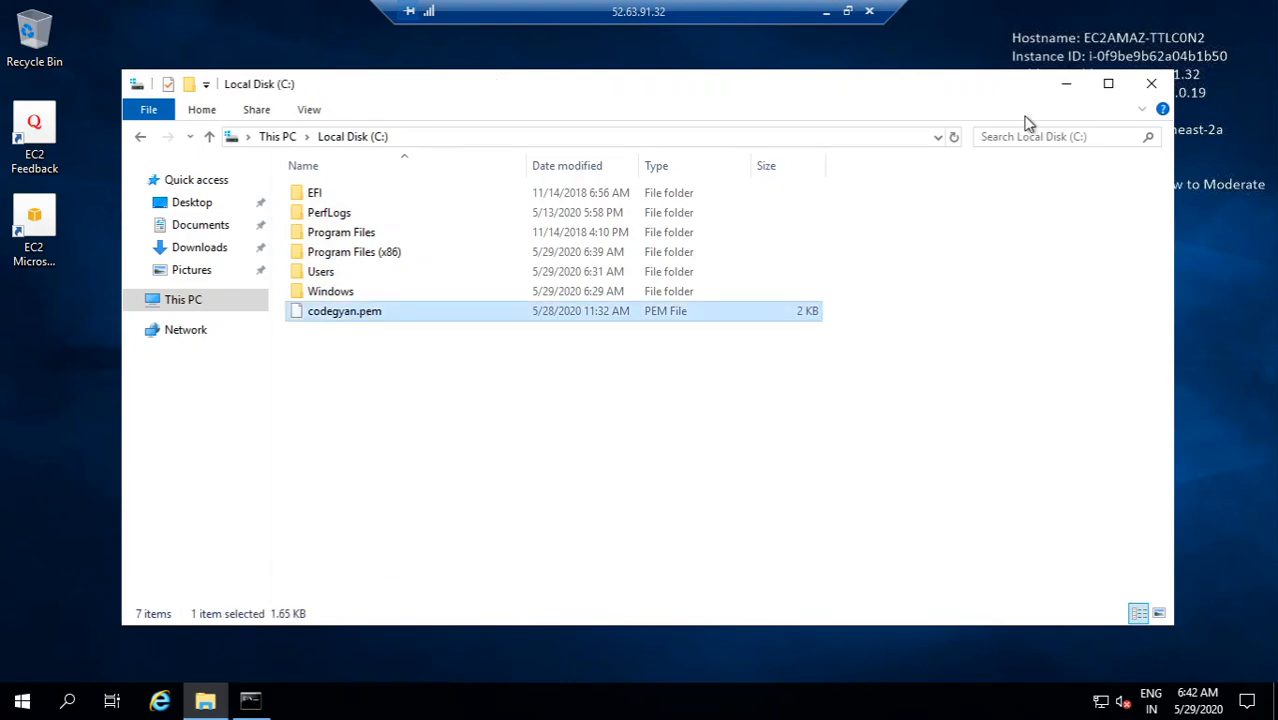
Step: Return to the command prompt and rerun the ssh command to connect to the private instance at 10.192.0.43
click(1066, 84)
click(454, 457)
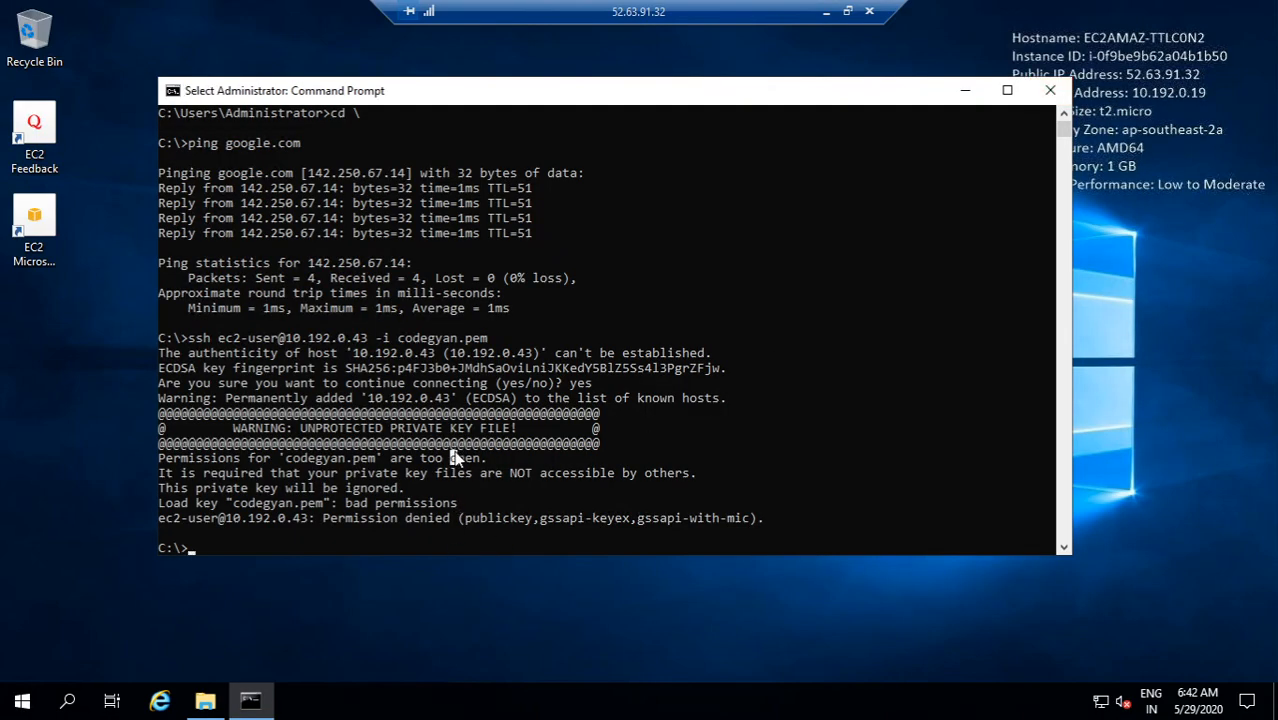
key(Up)
key(Return)
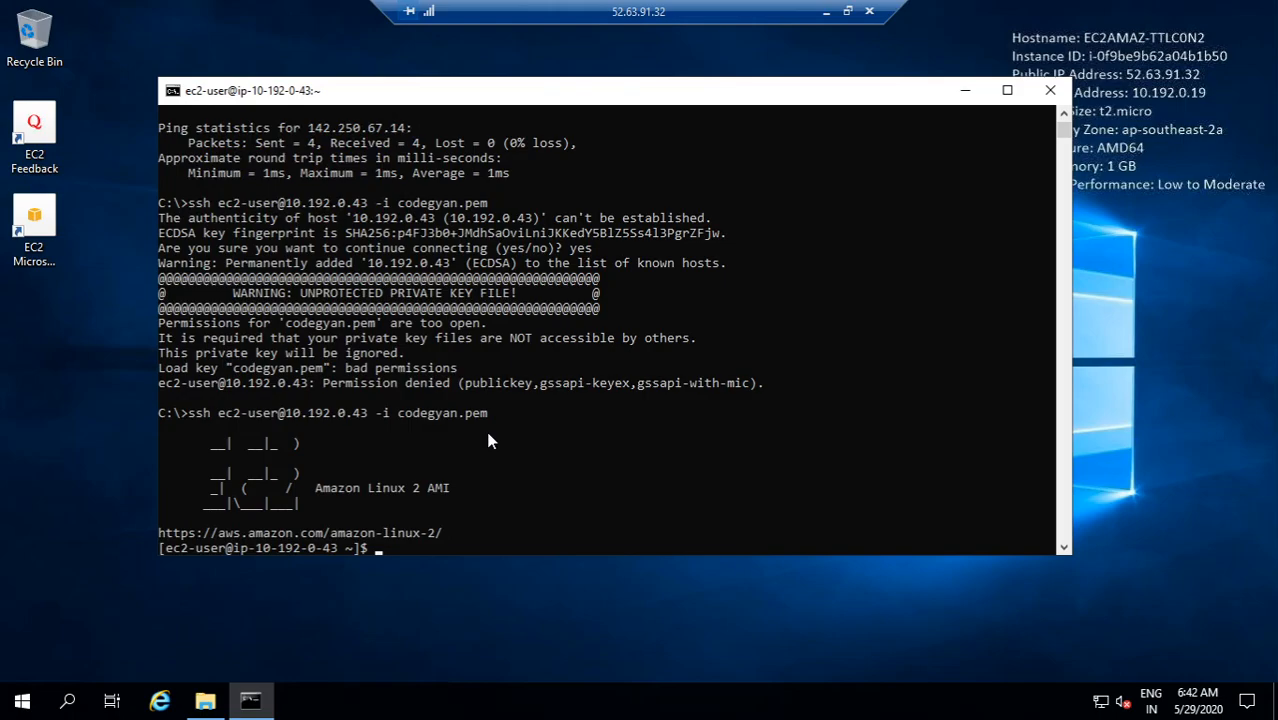
Step: Run ping google.com on the private instance to test internet access, then stop the ping
text(ping google.com)
key(Return)
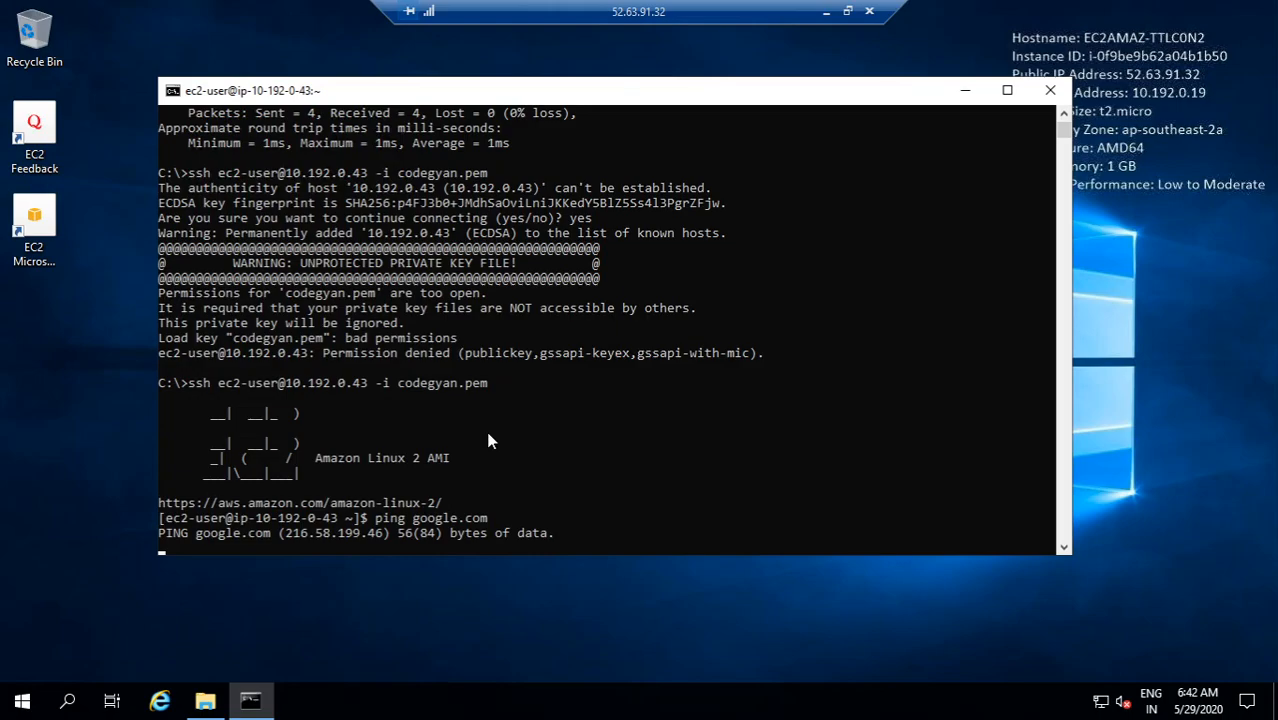
key(ctrl+z)
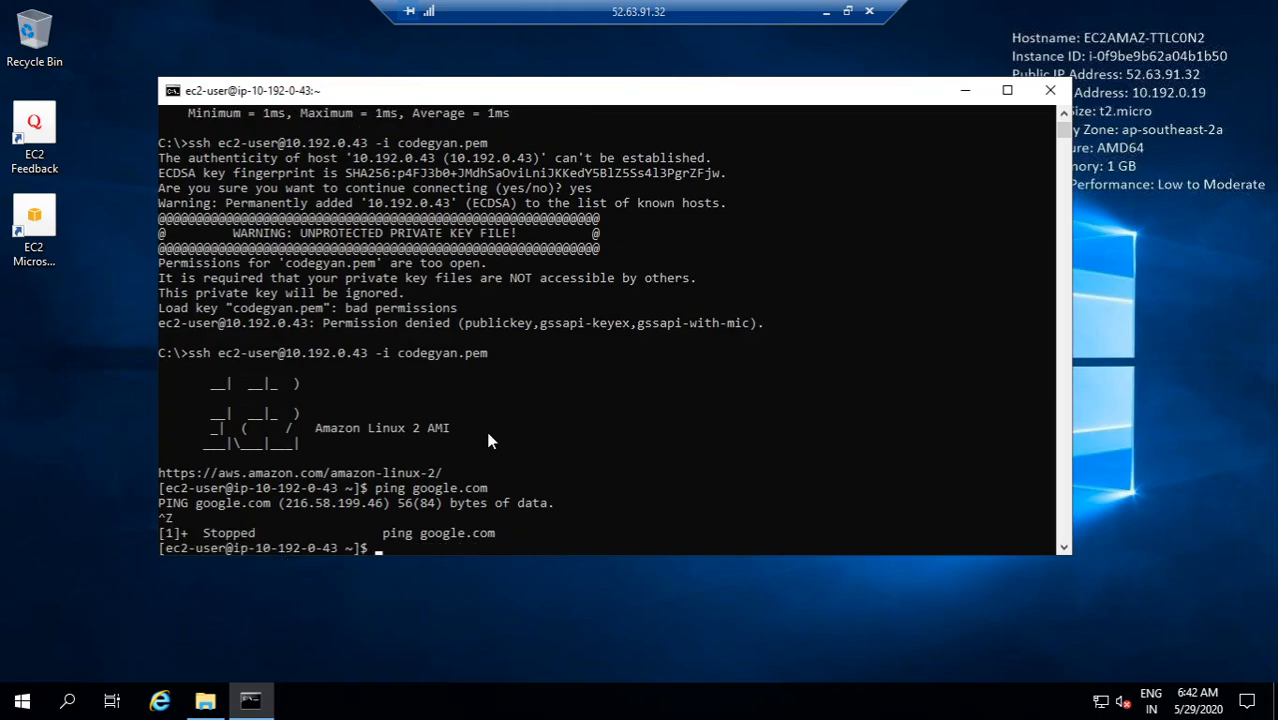
Step: Inspect the route table attached to vpc-cloudgyan-subnet-private in the VPC console
click(826, 12)
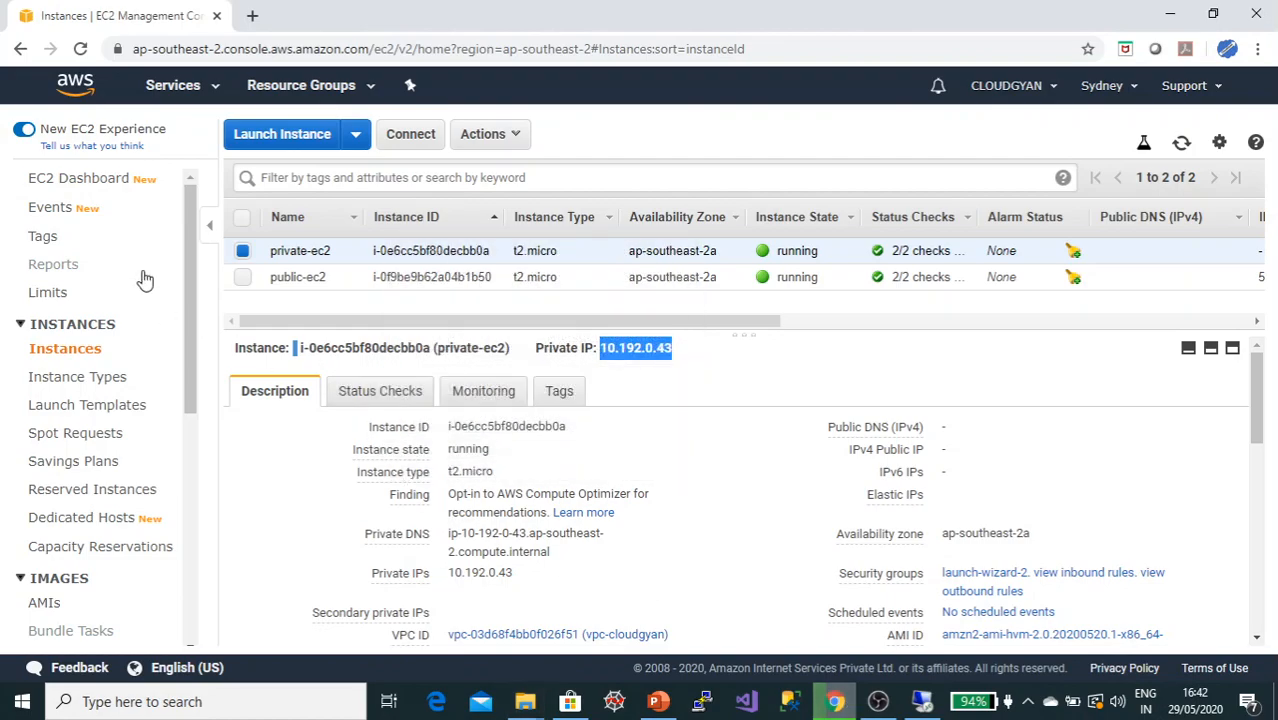
click(165, 86)
click(50, 205)
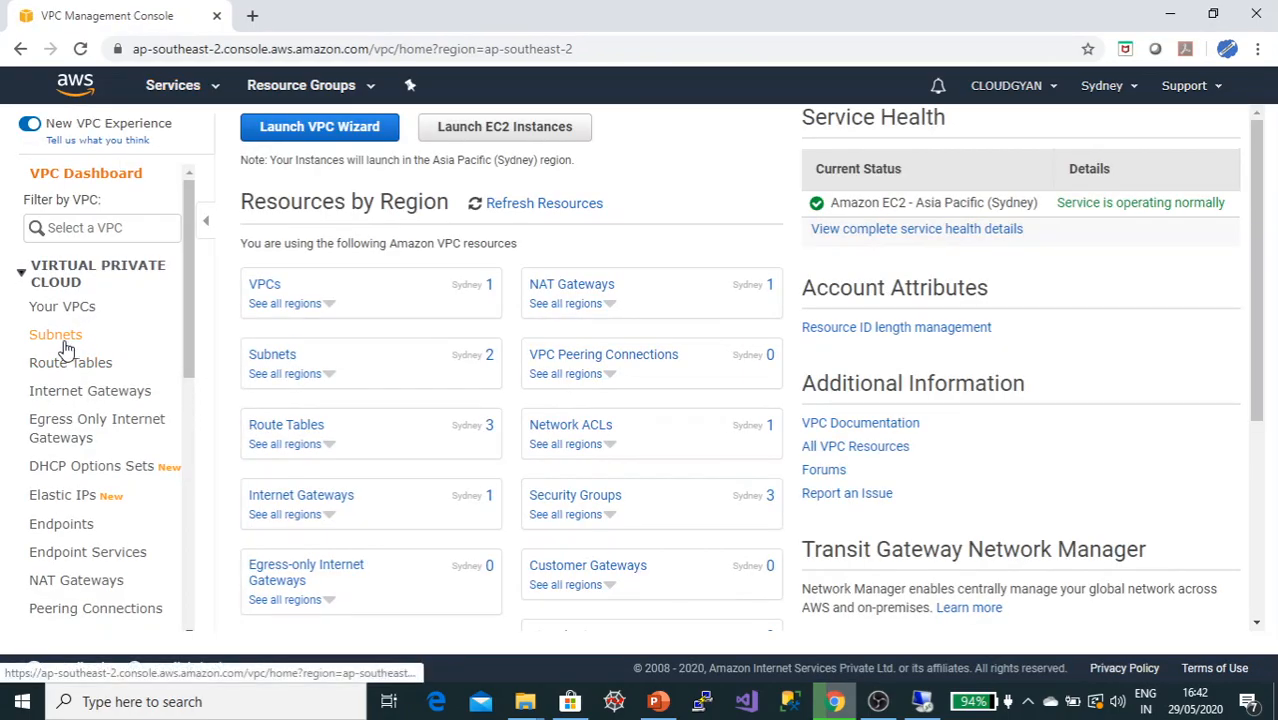
click(58, 336)
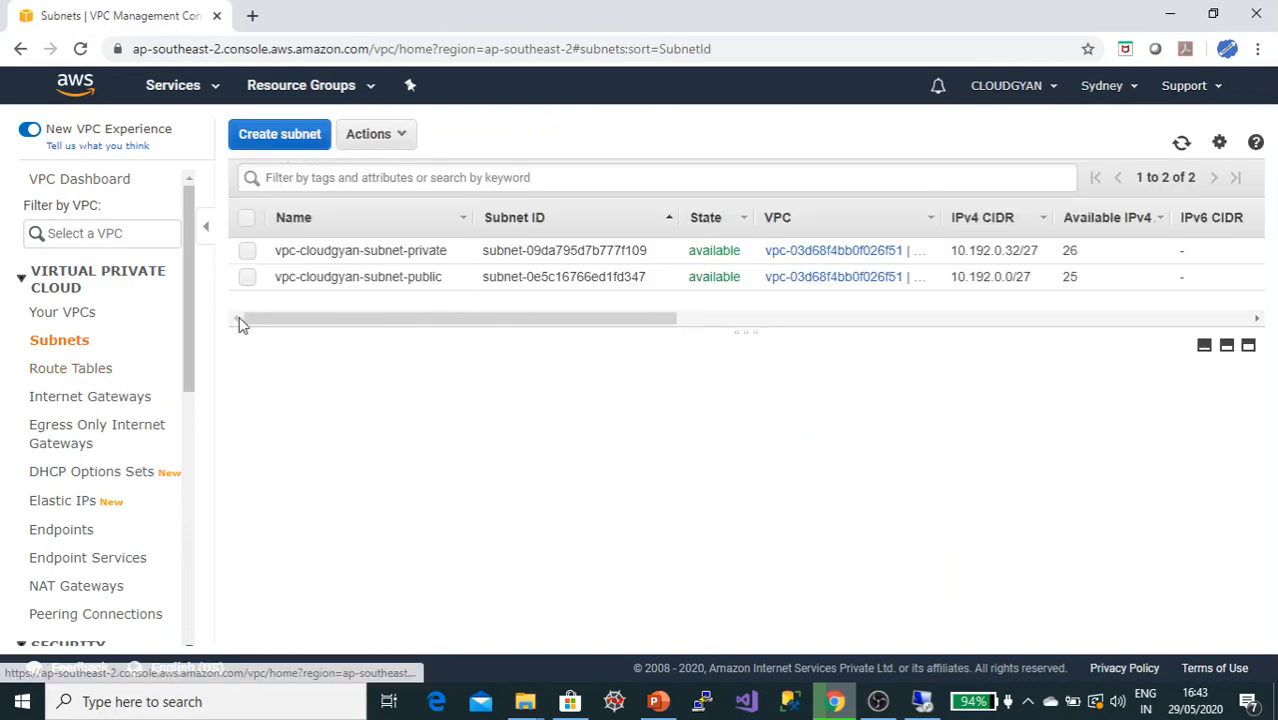
click(405, 250)
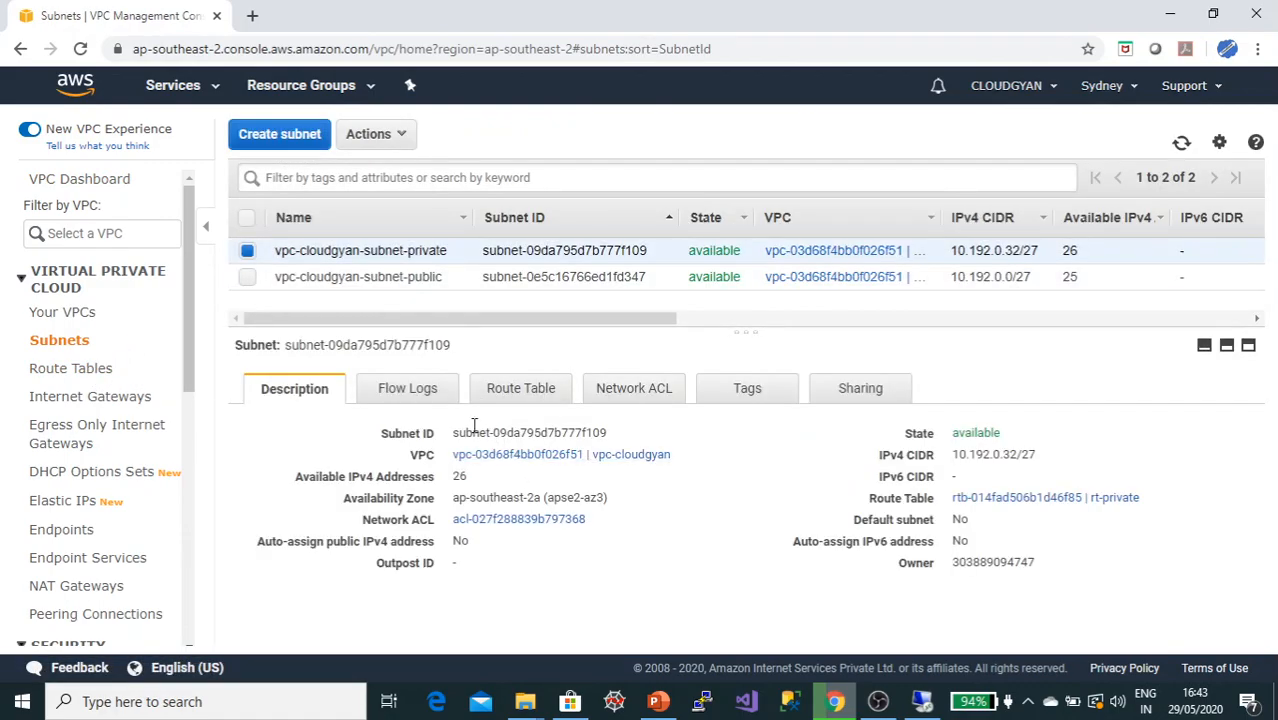
click(505, 395)
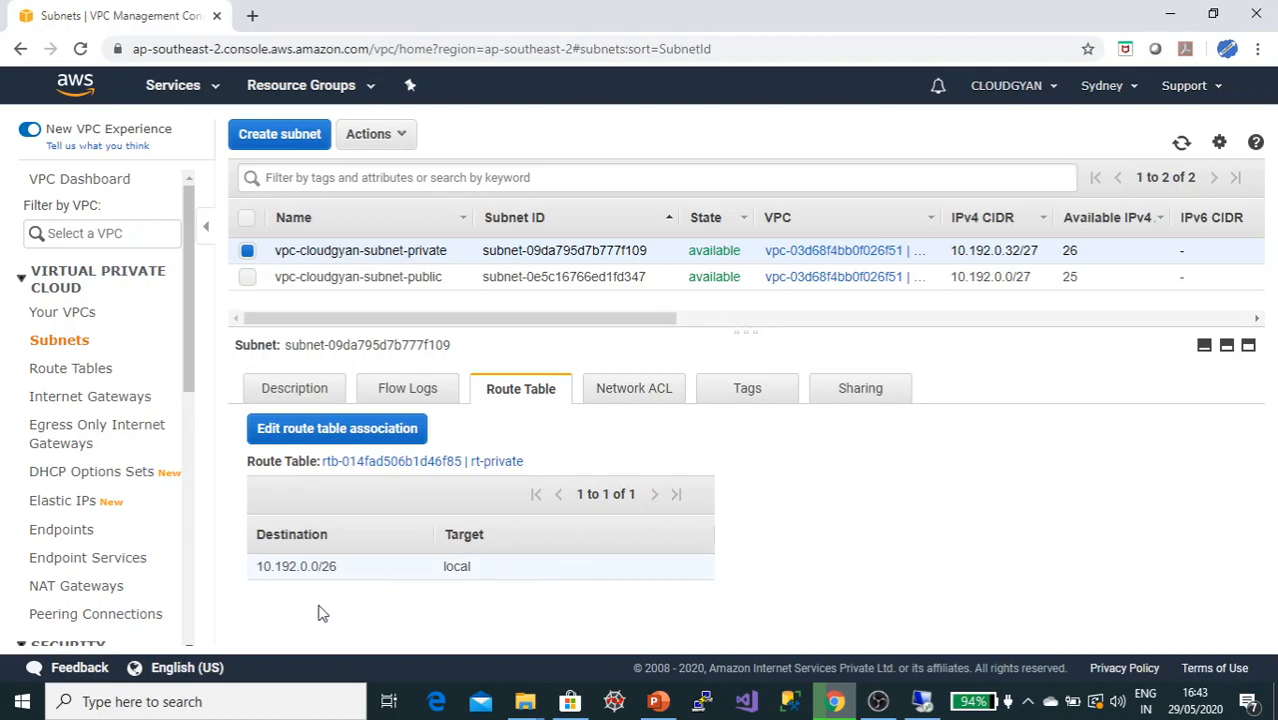
Step: Add a 0.0.0.0/0 route targeting NAT gateway nat-08427d6442d3b90a6 to the rt-private route table and save it
click(98, 374)
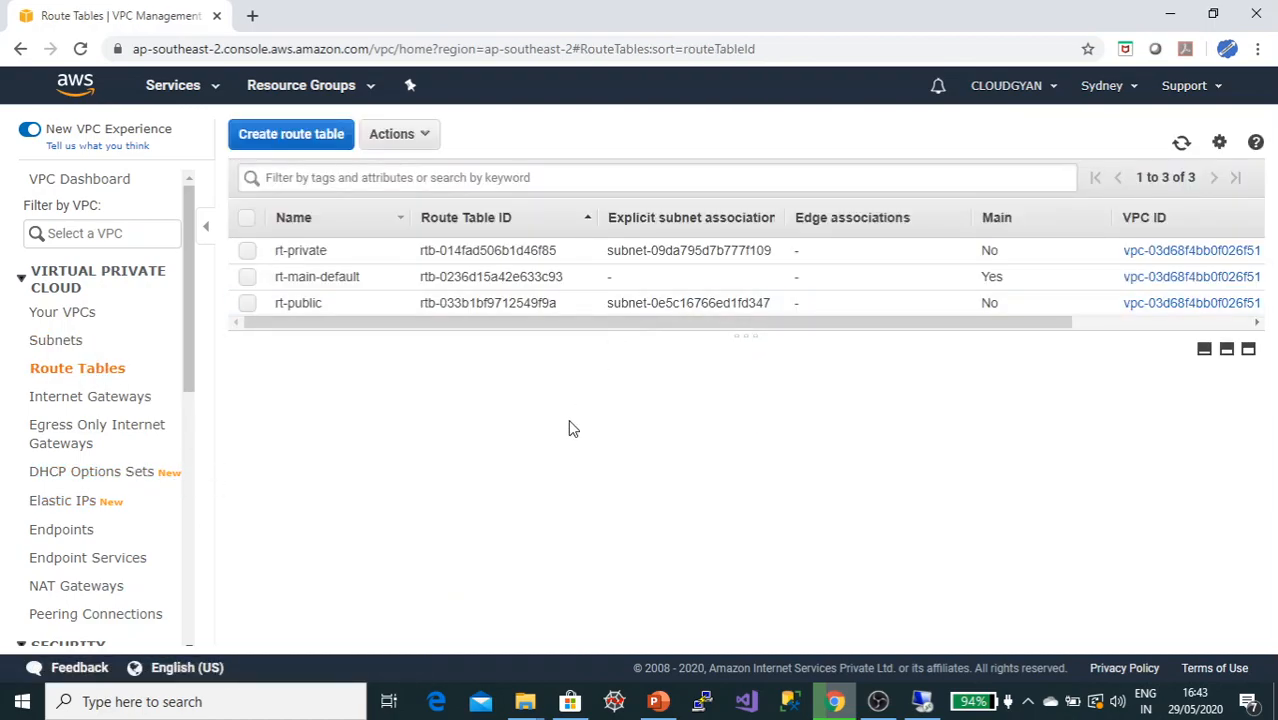
click(320, 251)
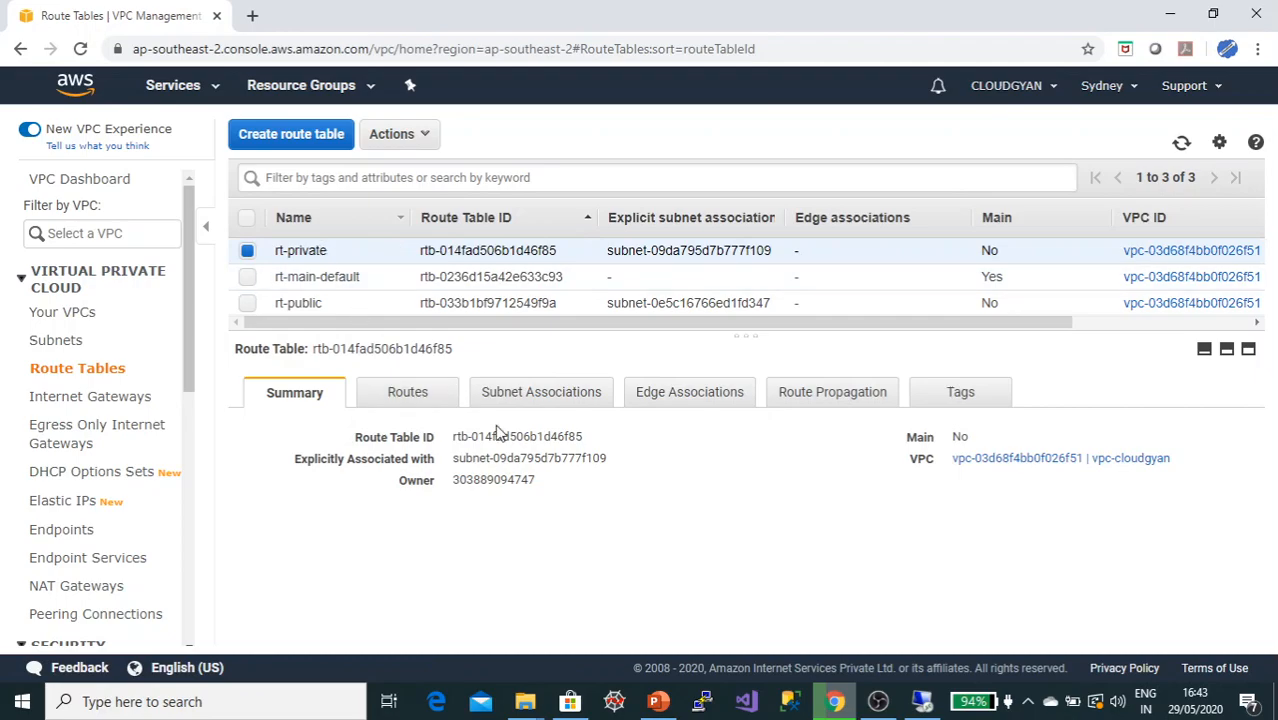
click(424, 398)
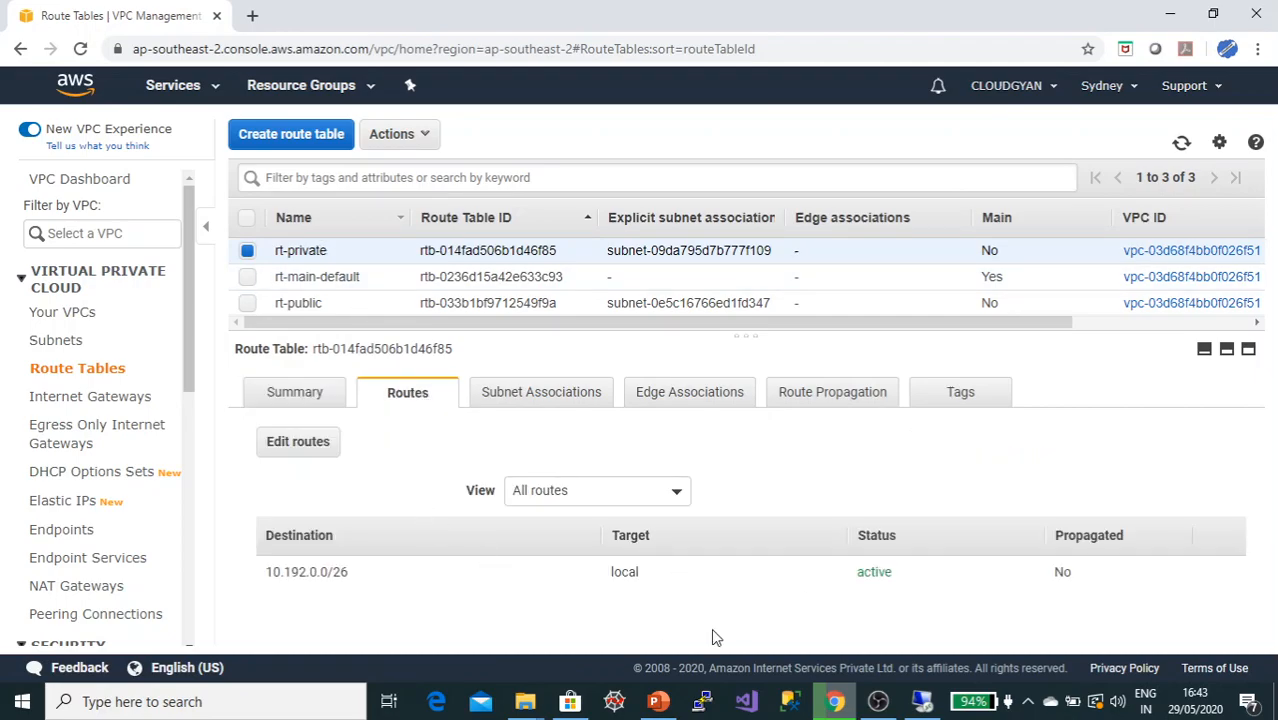
click(305, 445)
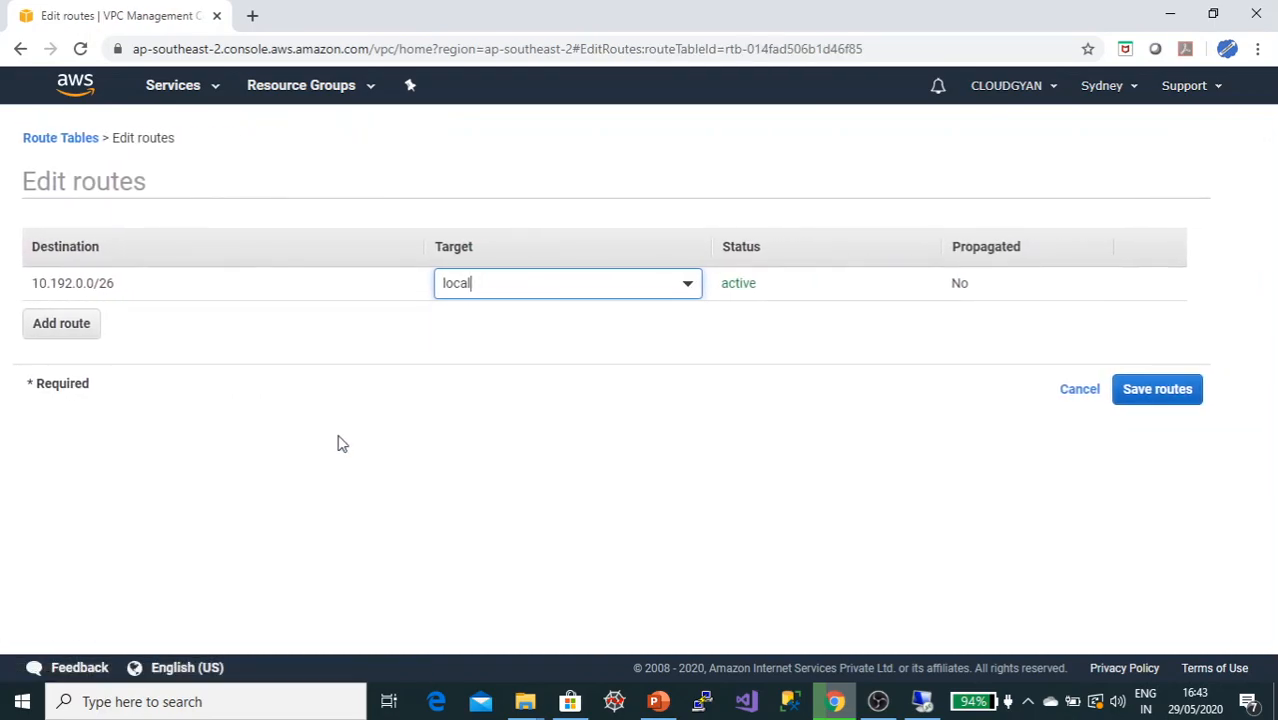
click(36, 330)
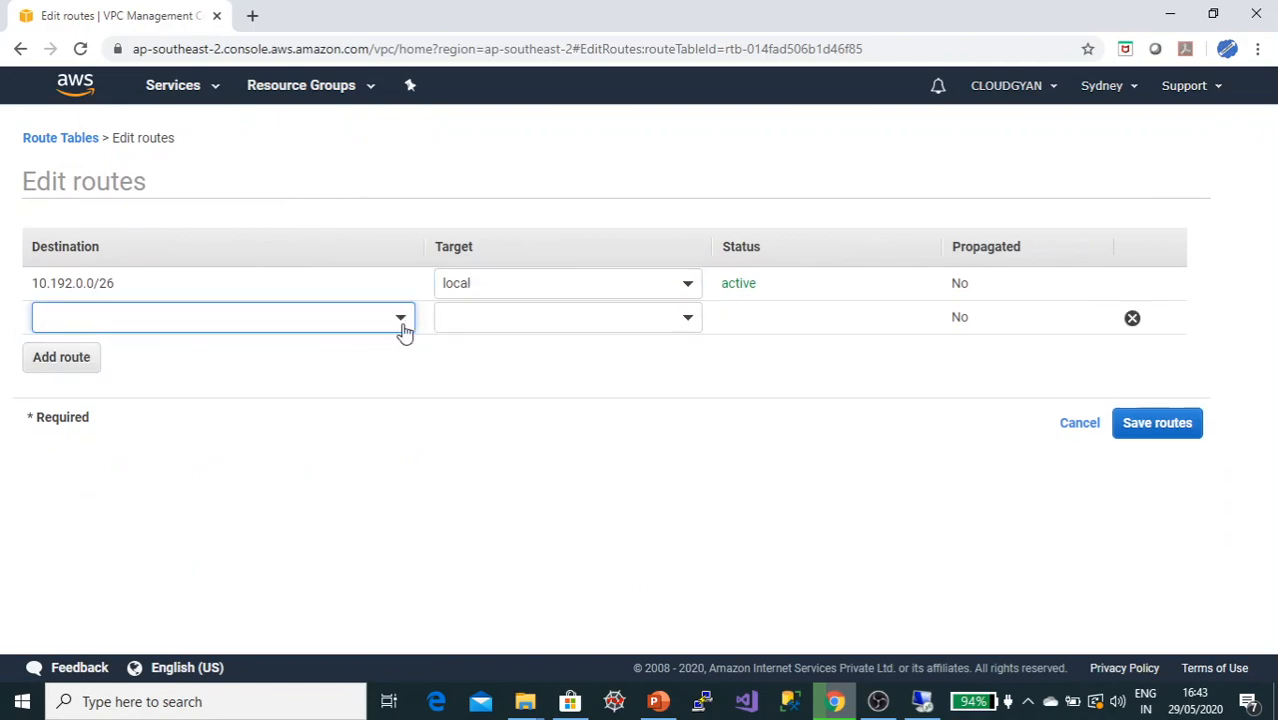
text(0)
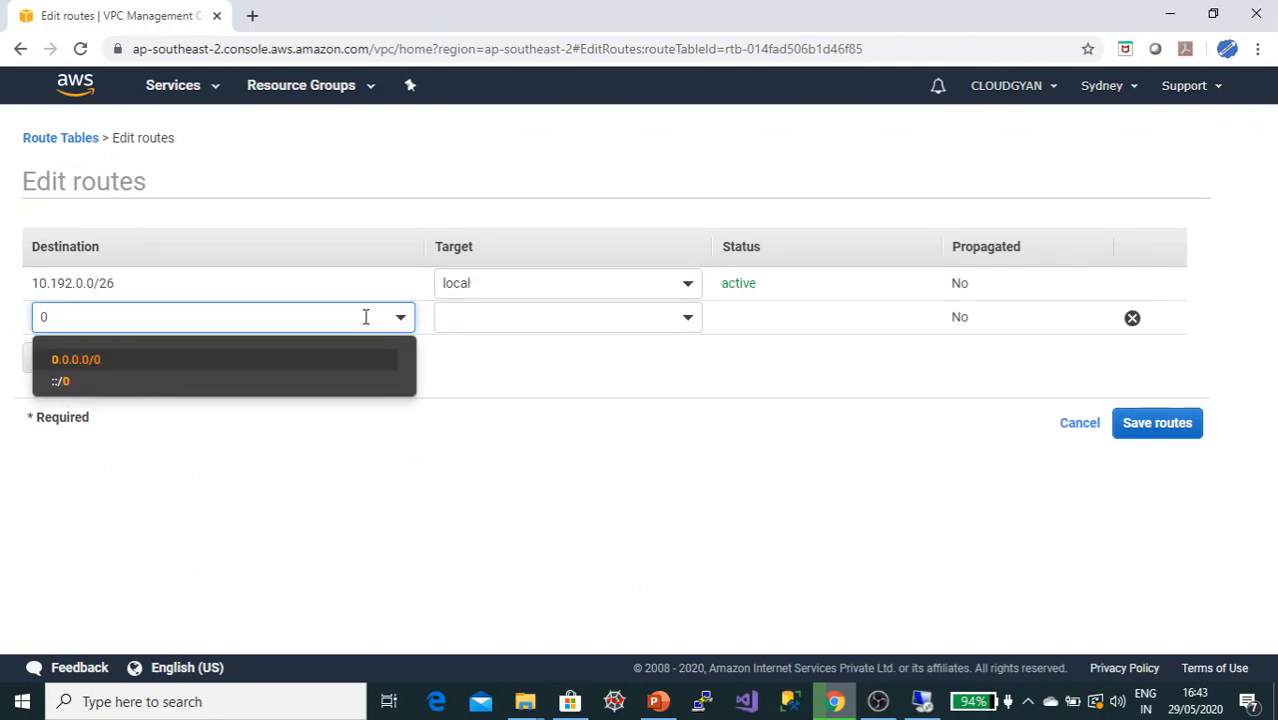
click(195, 362)
click(530, 310)
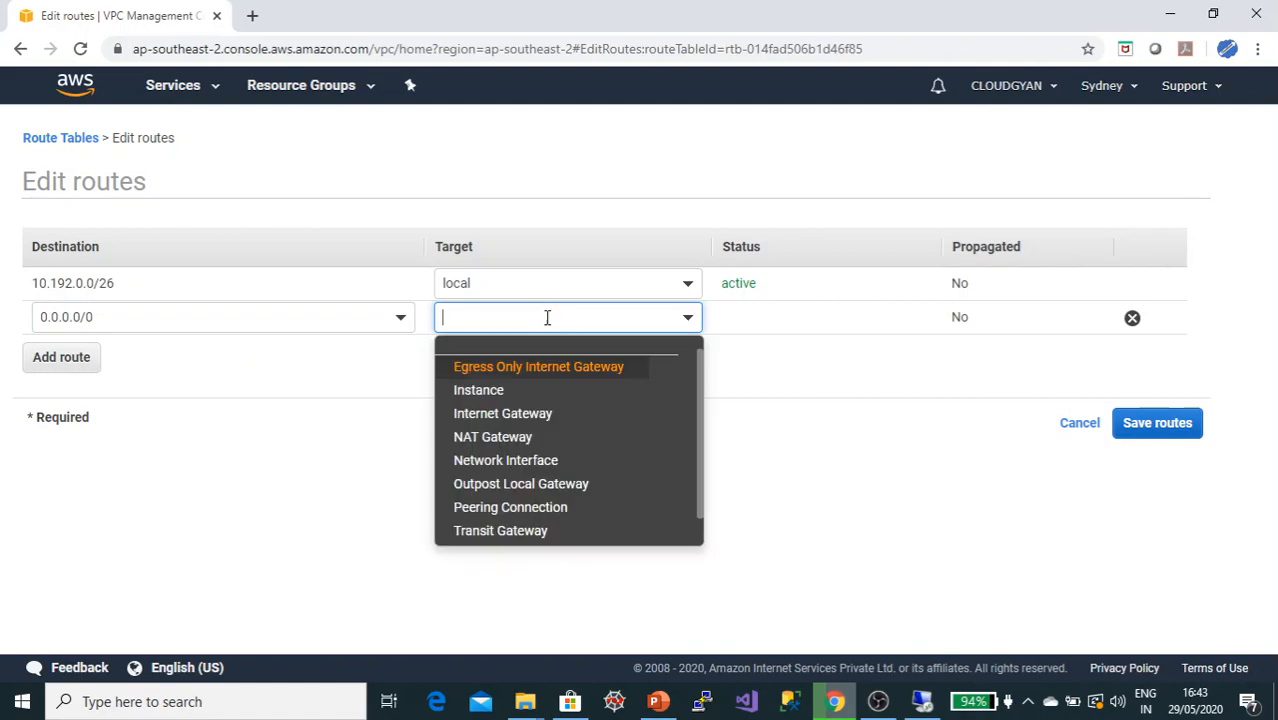
click(532, 440)
click(531, 370)
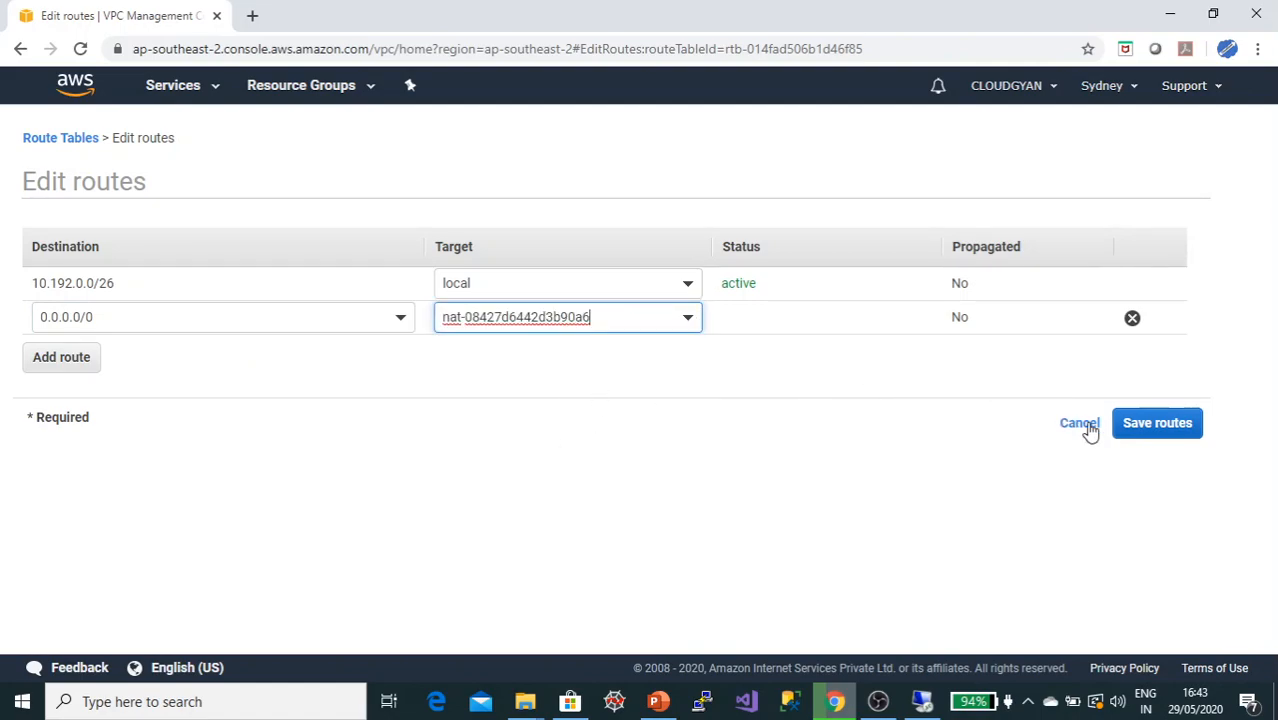
click(1146, 428)
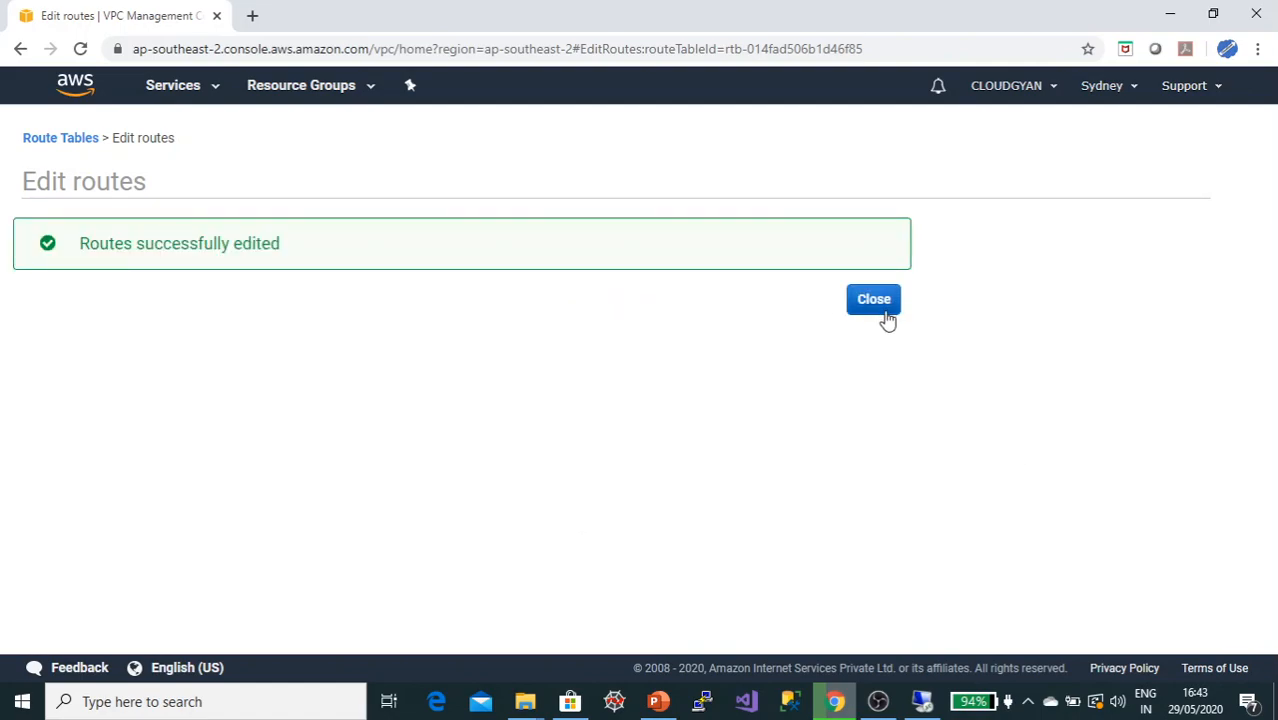
click(878, 304)
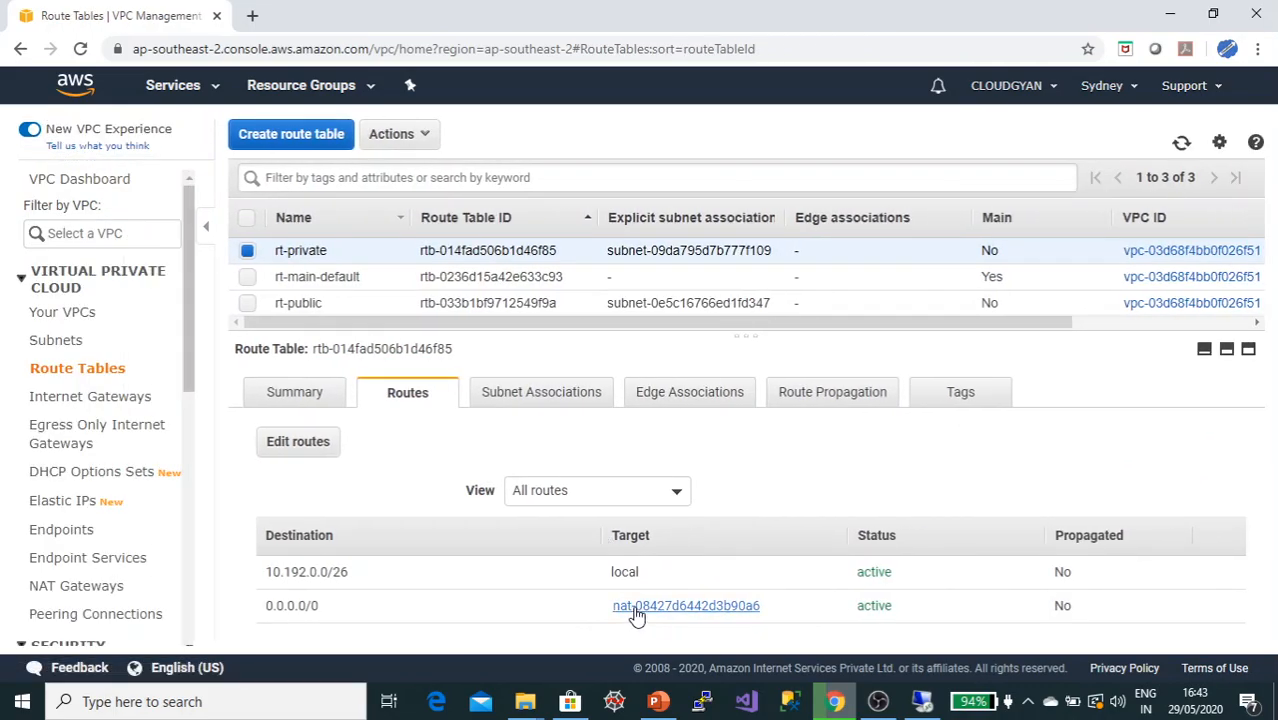
Step: Review rt-private's subnet associations and its updated routes
click(513, 394)
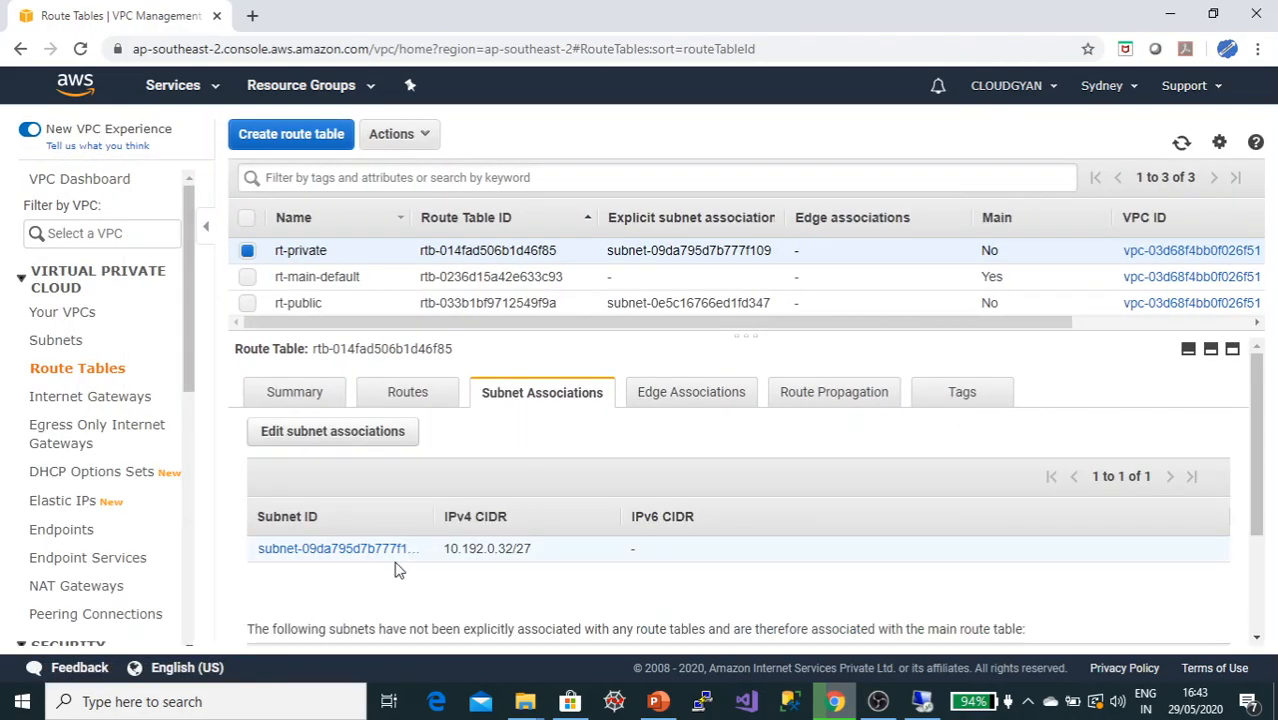
drag(435, 518, 647, 514)
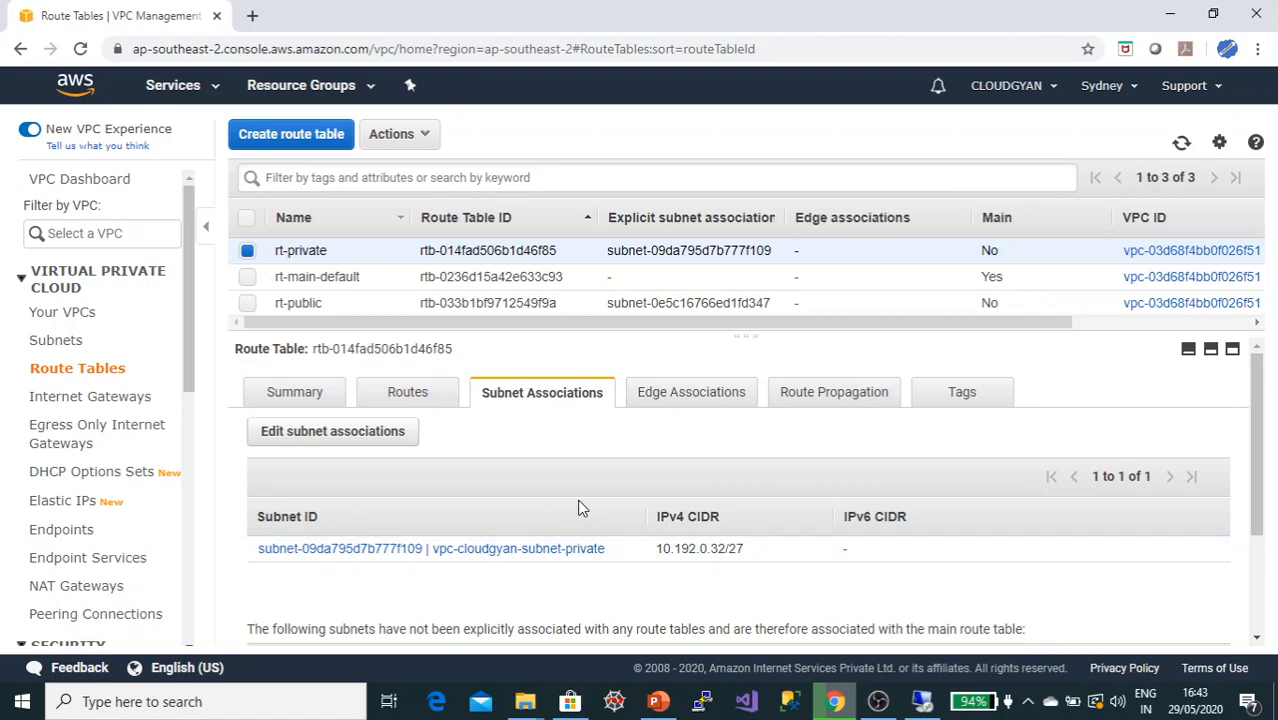
click(415, 396)
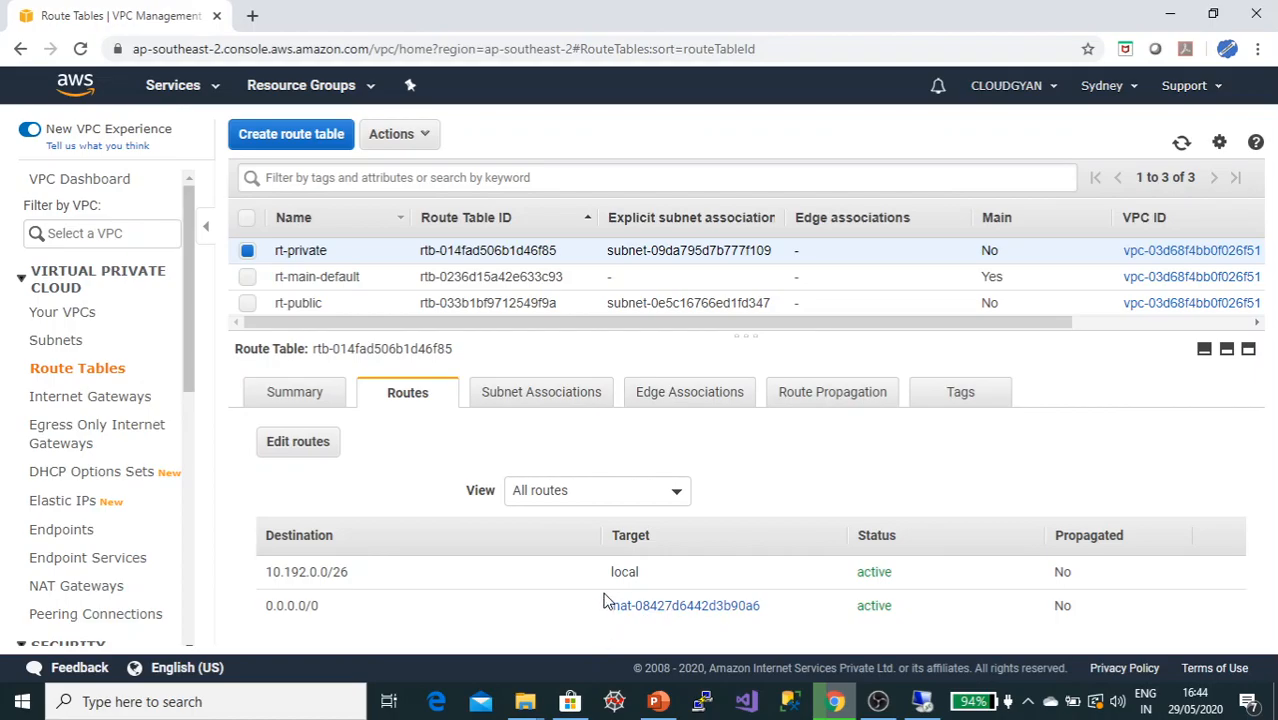
Step: Switch to the remote session and ping google.com again from the private instance, then stop the ping
key(alt+Tab)
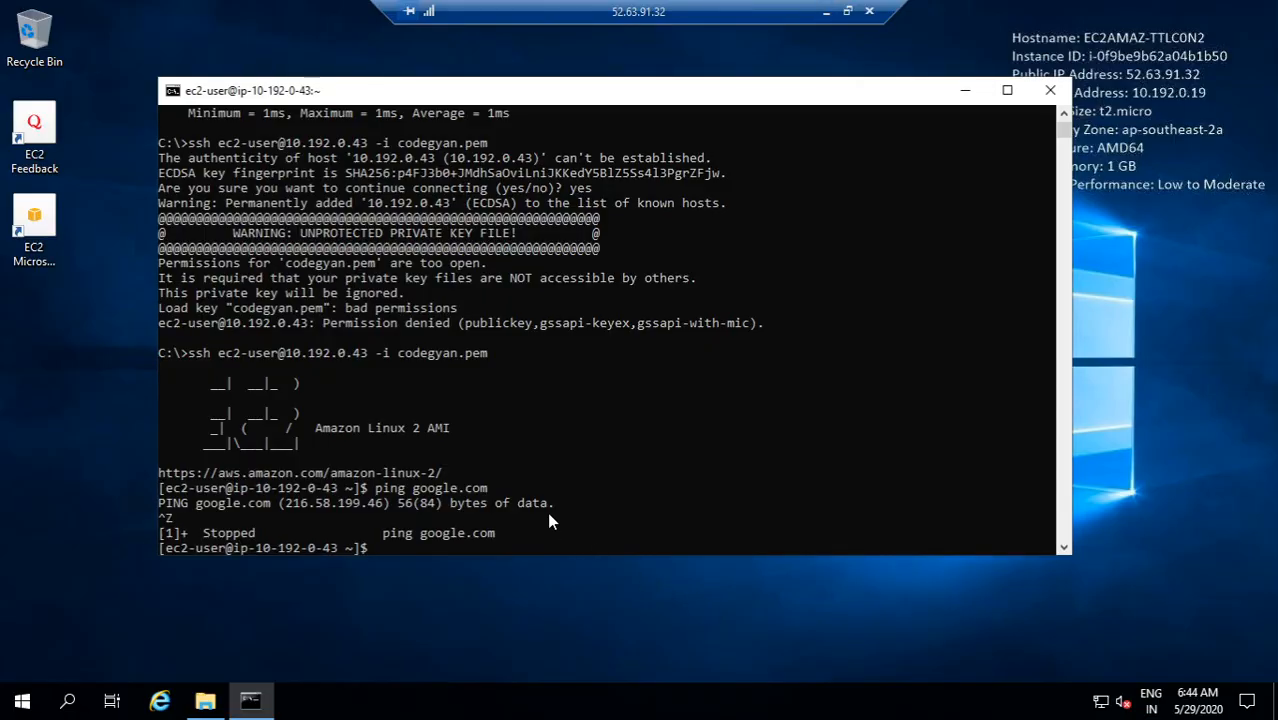
key(Up)
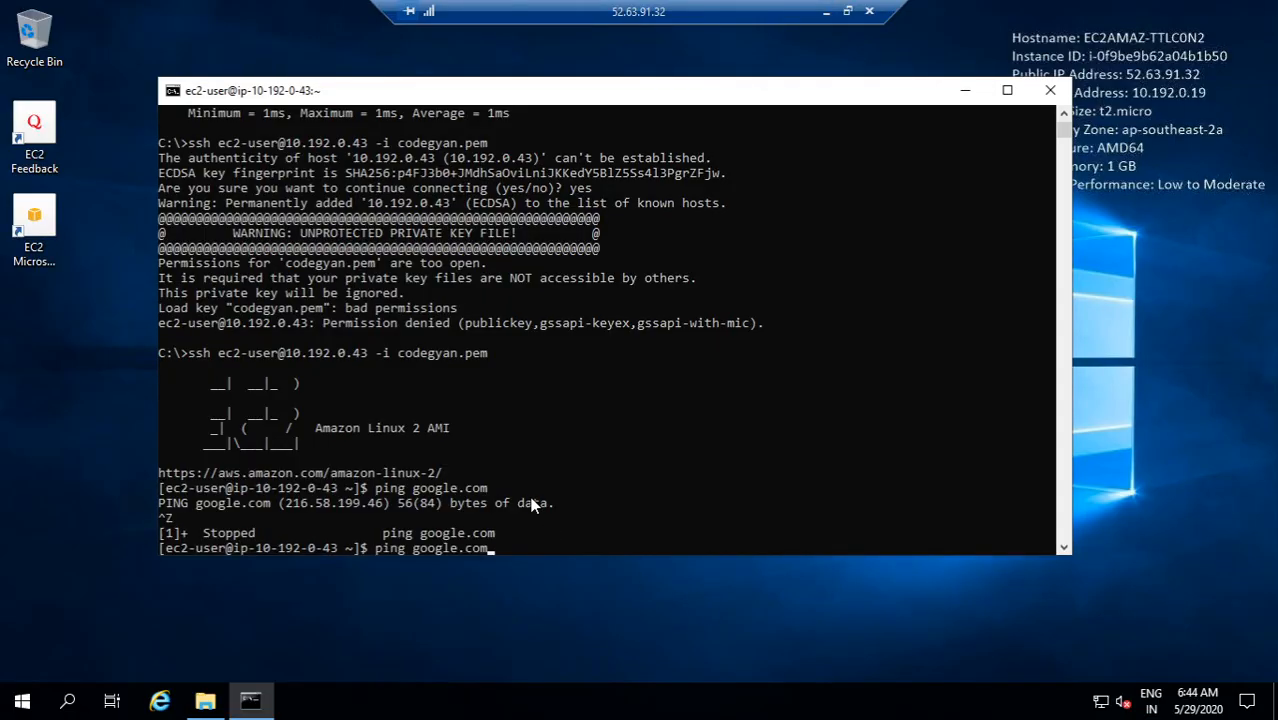
key(Return)
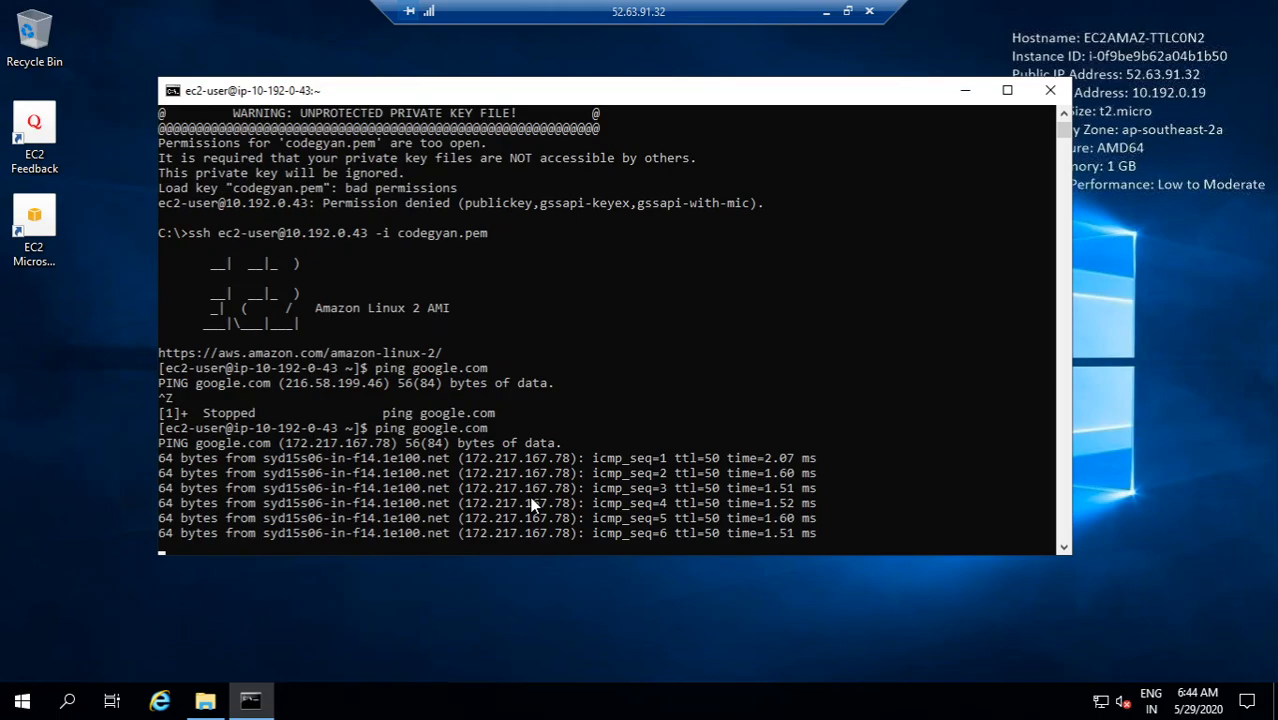
key(ctrl+z)
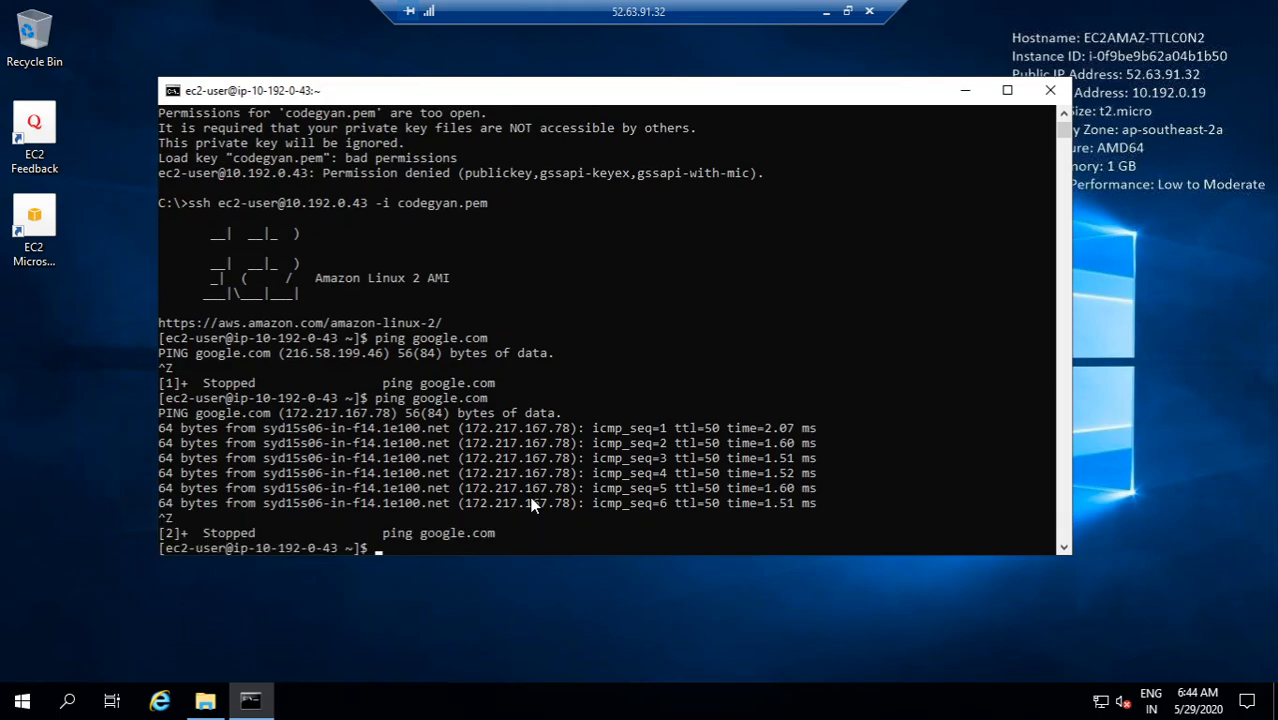
Step: Switch to the PowerPoint presentation and move to the Important Points slide
click(828, 18)
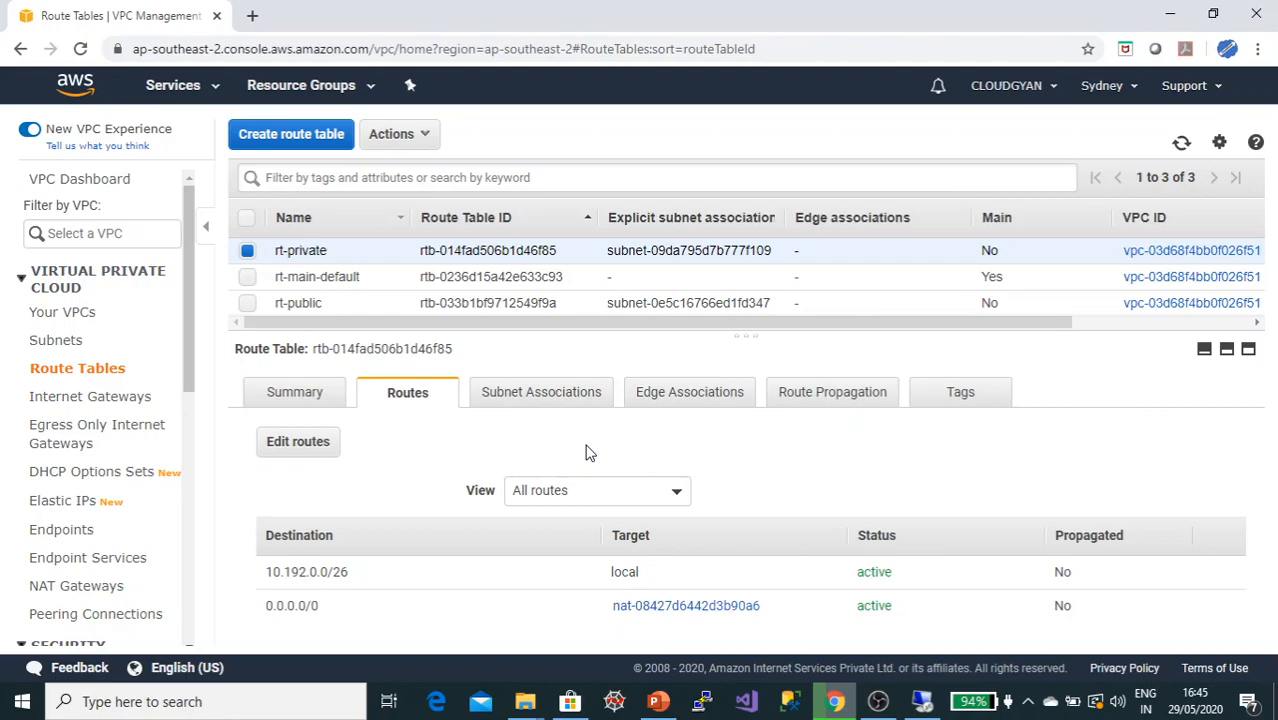
click(657, 701)
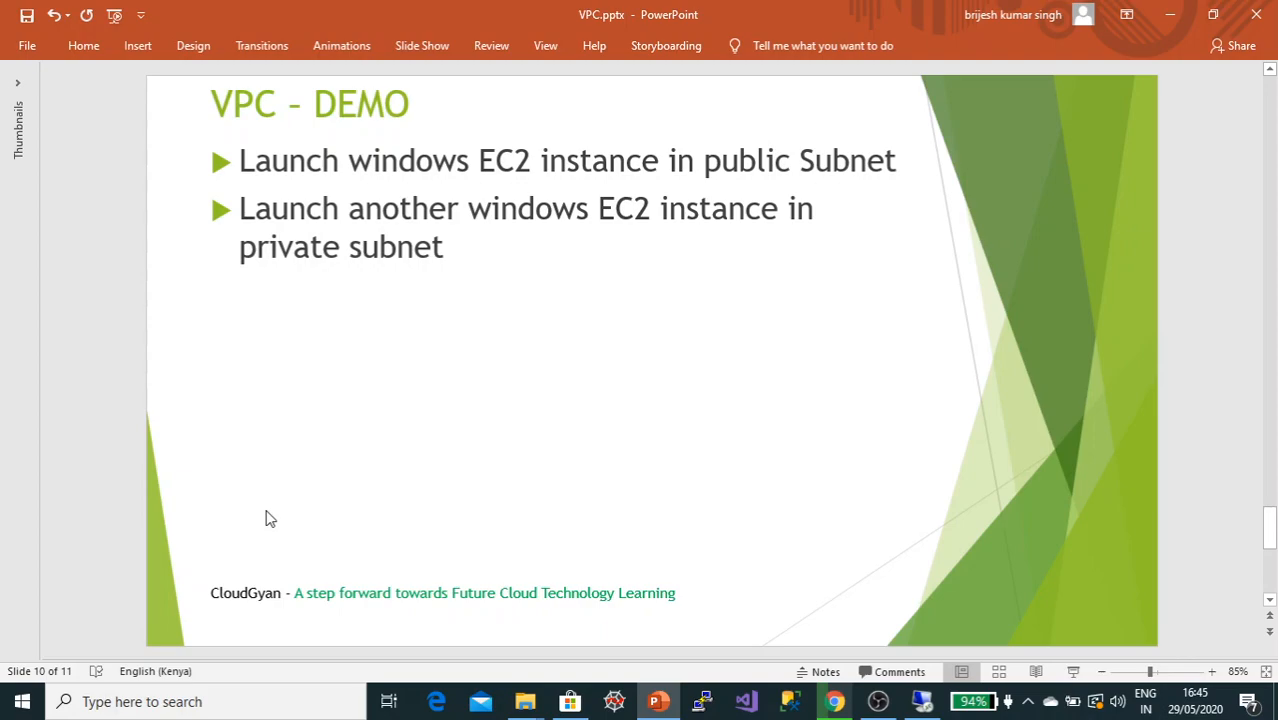
scroll(268, 422, down, 2)
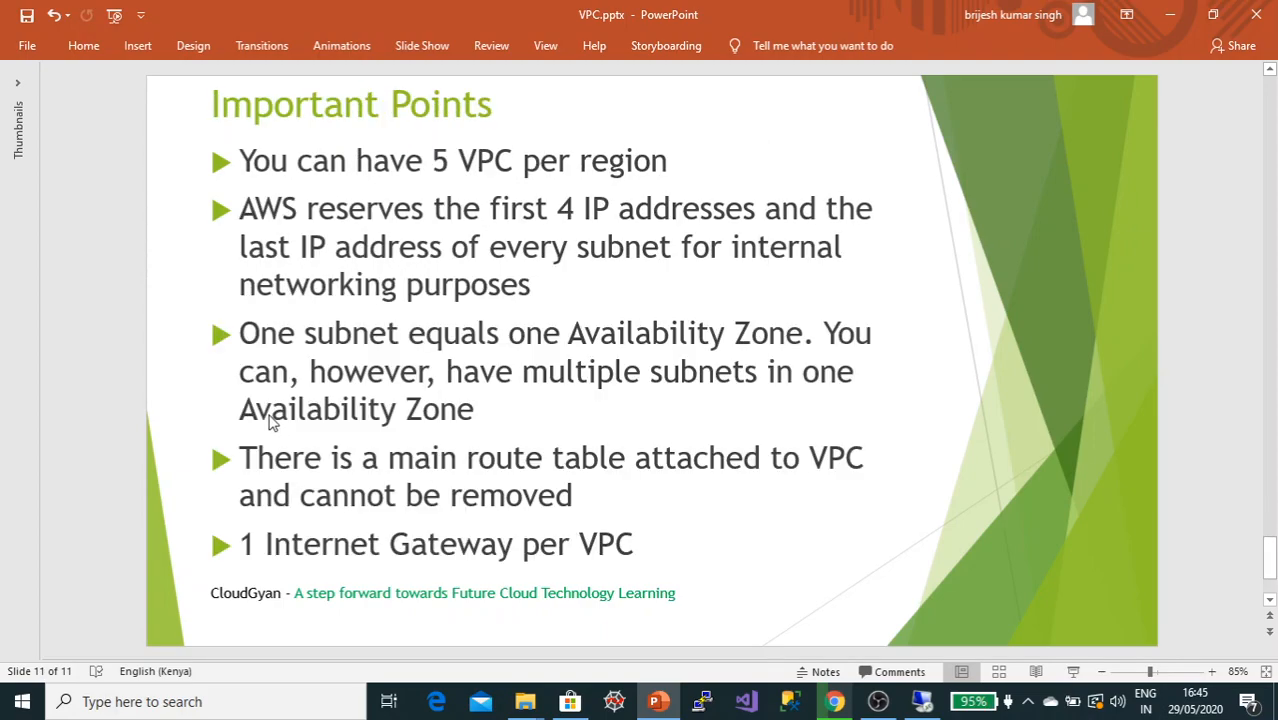